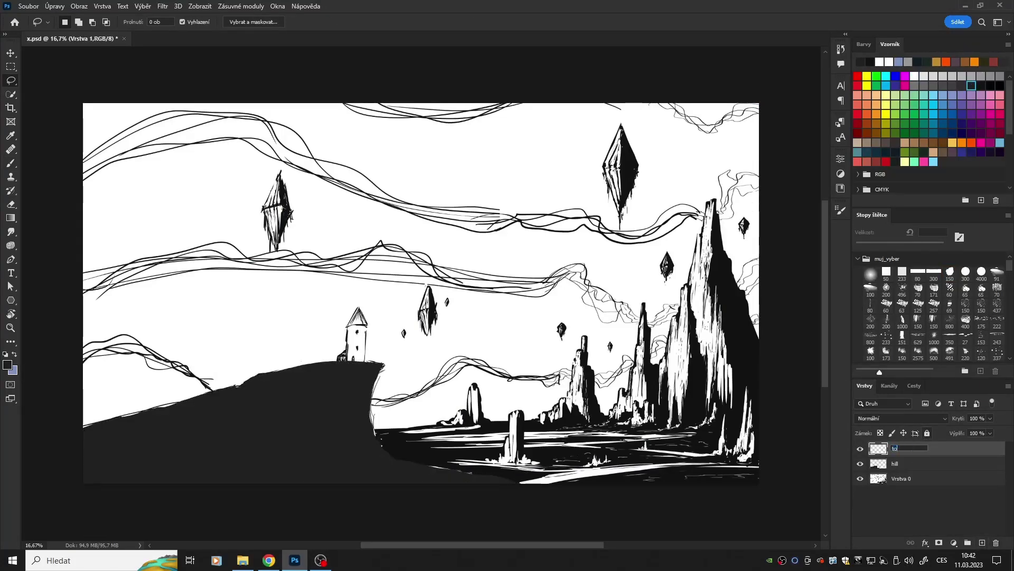
# Name a new layer 'tower', then lasso and fill the tower shape dark
pyautogui.write('wer')
pyautogui.press('Return')
pyautogui.moveTo(358, 308); pyautogui.dragTo(358, 319)
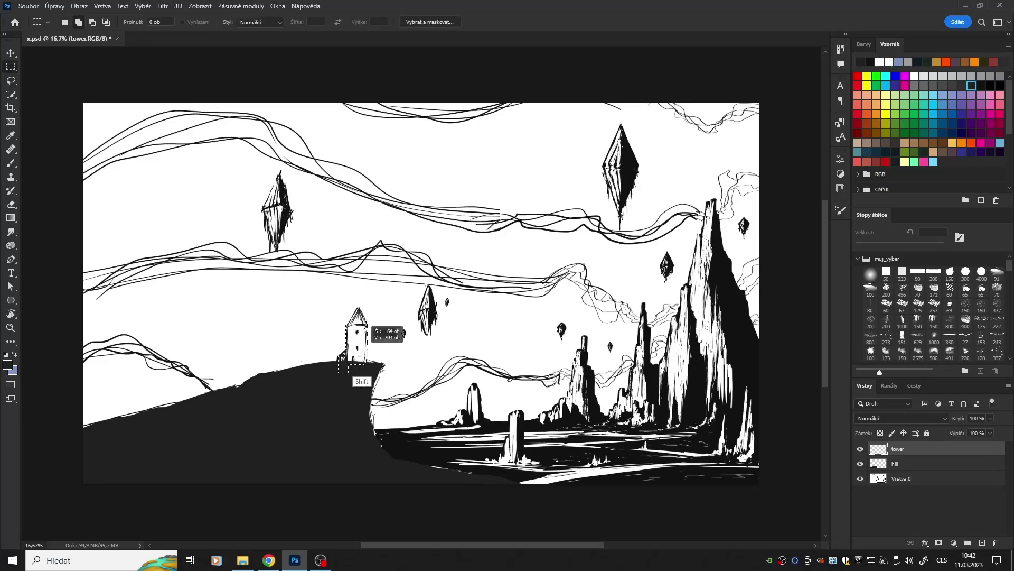
pyautogui.hotkey('alt', 'BackSpace')
pyautogui.hotkey('ctrl', 'd')
# Outline a pointed roof above the tower with polygonal lasso and fill it dark
pyautogui.rightClick(10, 80)
pyautogui.click(47, 90)
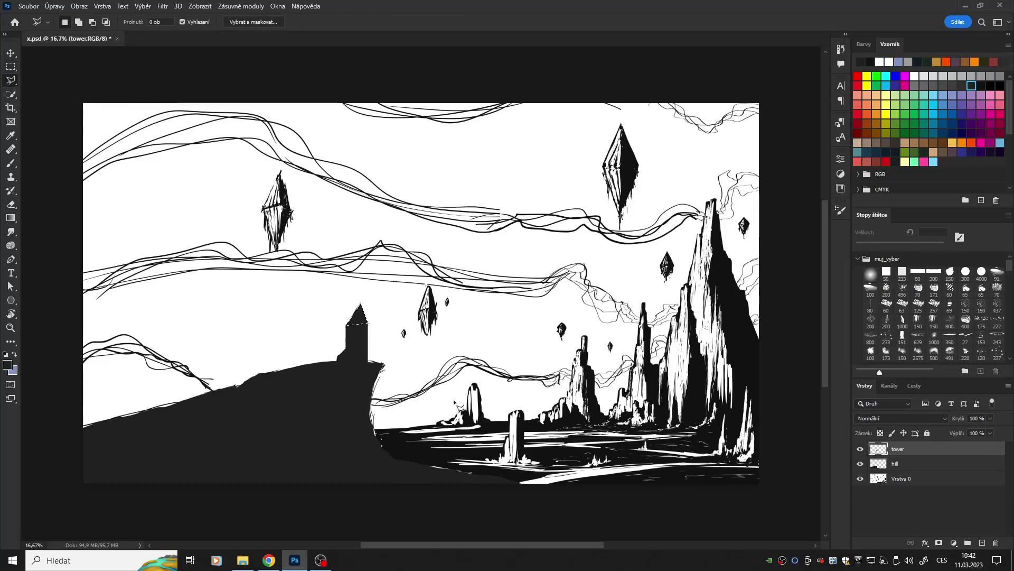
pyautogui.press('m')
pyautogui.click(860, 477)
pyautogui.press('l')
pyautogui.click(358, 304)
pyautogui.hotkey('alt', 'BackSpace')
pyautogui.hotkey('ctrl', 'd')
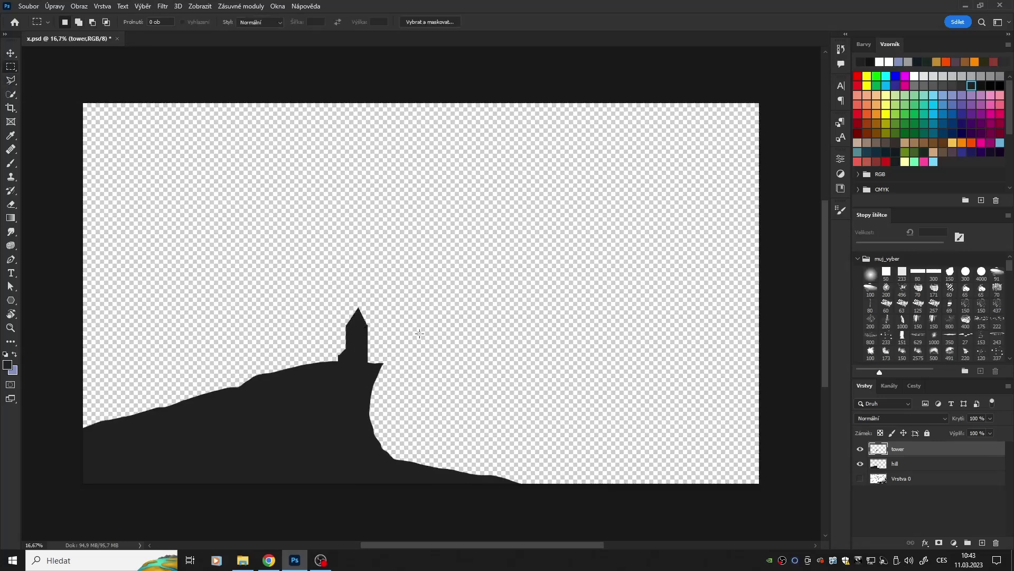
pyautogui.moveTo(317, 268); pyautogui.dragTo(389, 324)
pyautogui.hotkey('ctrl', 'd')
pyautogui.click(861, 478)
# Move the hill layer below the sketch and add a new layer for the road
pyautogui.moveTo(895, 463); pyautogui.dragTo(895, 486)
pyautogui.click(982, 542)
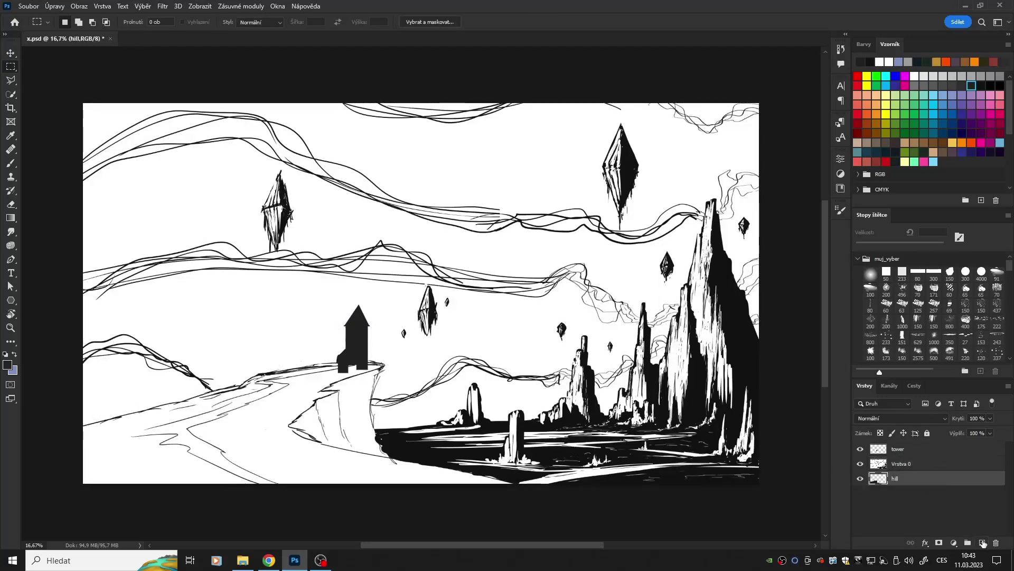
pyautogui.press('l')
pyautogui.rightClick(11, 80)
pyautogui.click(48, 78)
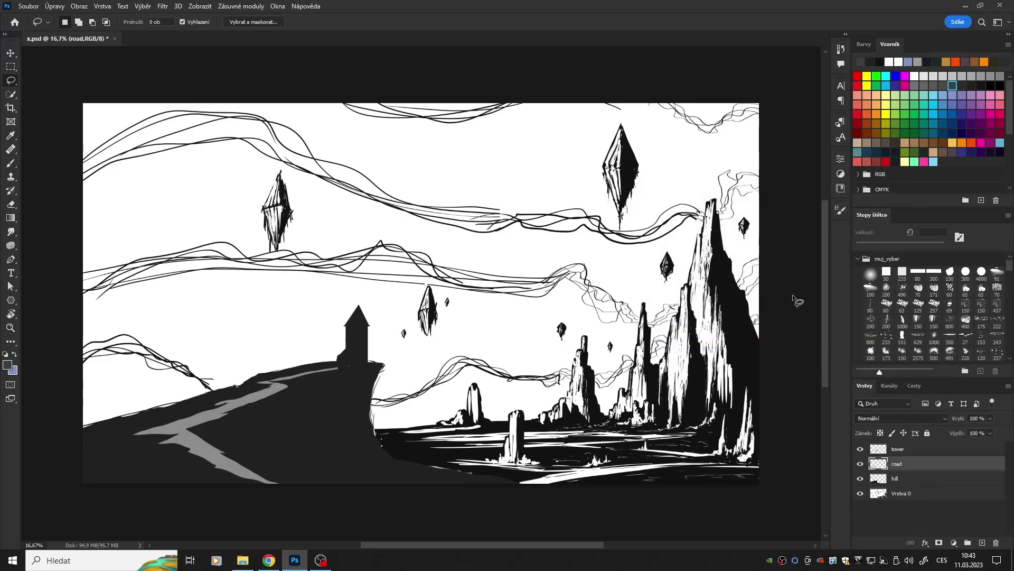
# Move the sketch layer to the top at 40% opacity and add a layer above hill
pyautogui.moveTo(899, 493); pyautogui.dragTo(898, 446)
pyautogui.press('4')
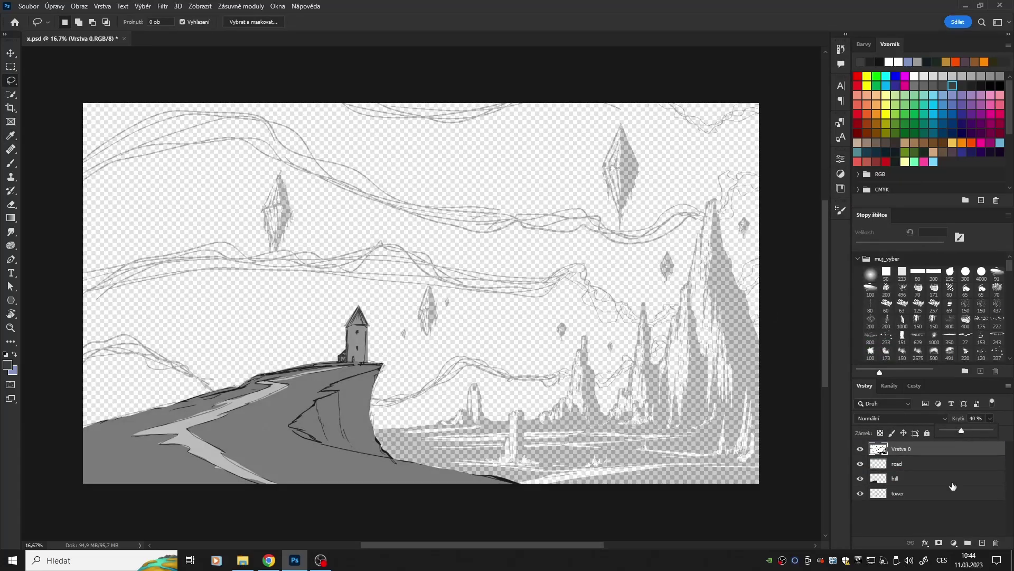
pyautogui.click(953, 485)
pyautogui.hotkey('ctrl', 'shift', 'alt', 'n')
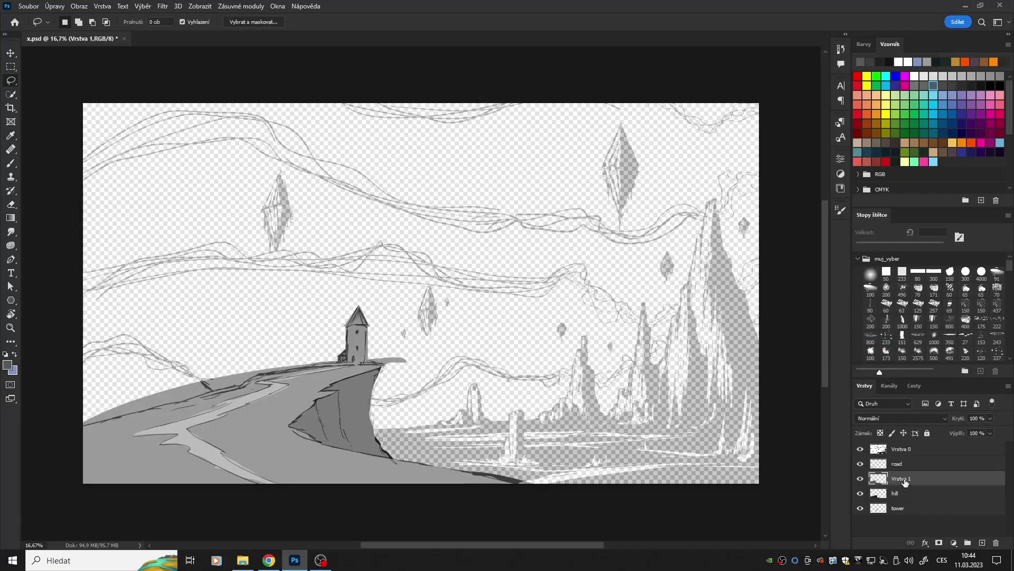
# Clip the new layer to hill as 'dets' and paint lighter strokes across the cliff face
pyautogui.rightClick(931, 482)
pyautogui.write('dets')
pyautogui.press('Return')
pyautogui.press('b')
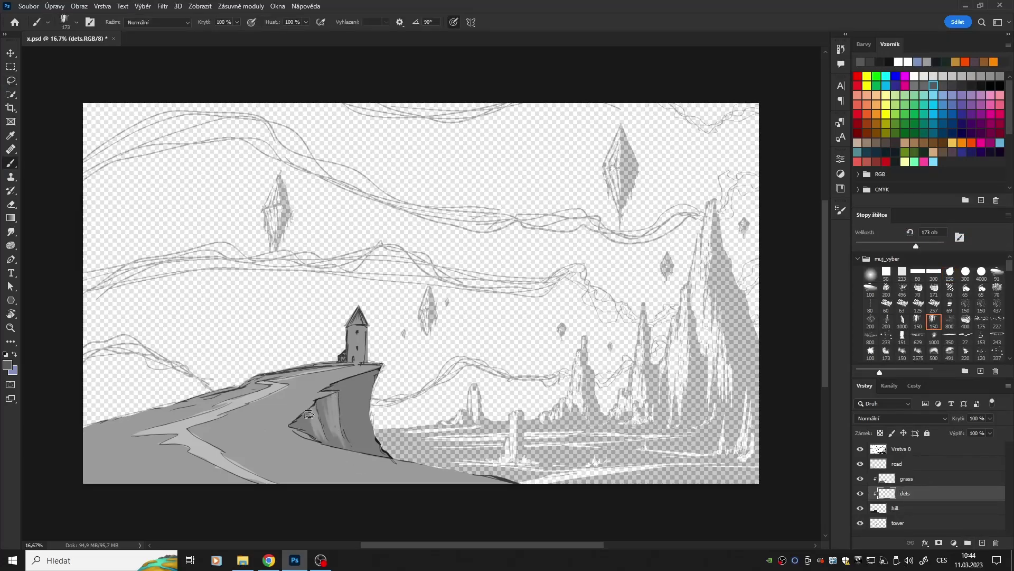
pyautogui.moveTo(308, 414); pyautogui.dragTo(397, 463)
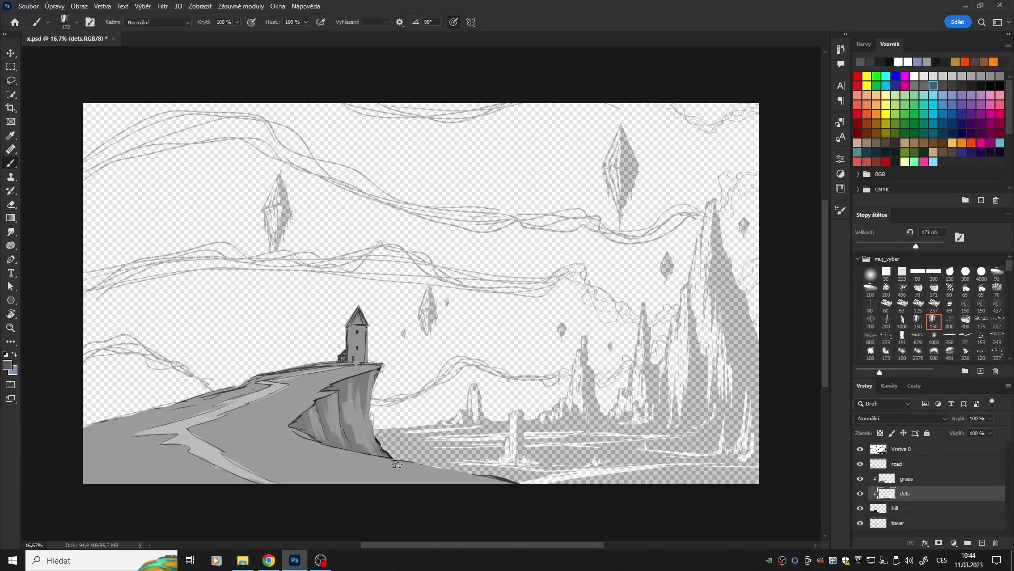
# Paint grey grass texture across the hill with a textured brush on the grass layer
pyautogui.click(929, 483)
pyautogui.click(934, 288)
pyautogui.click(860, 449)
pyautogui.click(915, 86)
pyautogui.moveTo(218, 393); pyautogui.dragTo(291, 375)
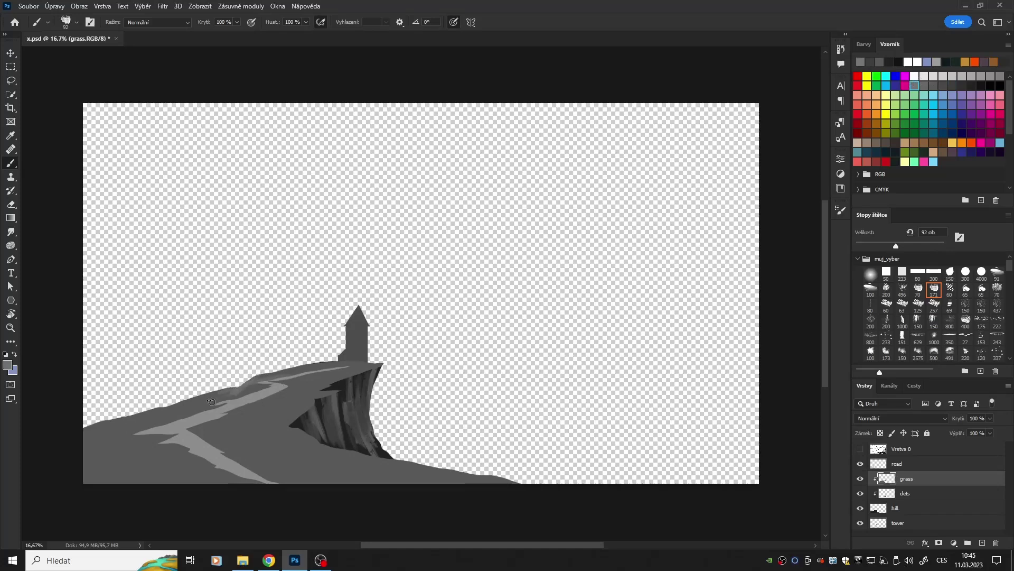
pyautogui.moveTo(90, 430); pyautogui.dragTo(370, 368)
pyautogui.moveTo(87, 460)
pyautogui.mouseDown()
pyautogui.moveTo(423, 465)
pyautogui.moveTo(317, 402)
pyautogui.moveTo(386, 455)
pyautogui.mouseUp()
# Refine the hill shading with a different grey, eraser and adjusted brush sizes
pyautogui.click(943, 86)
pyautogui.press('e')
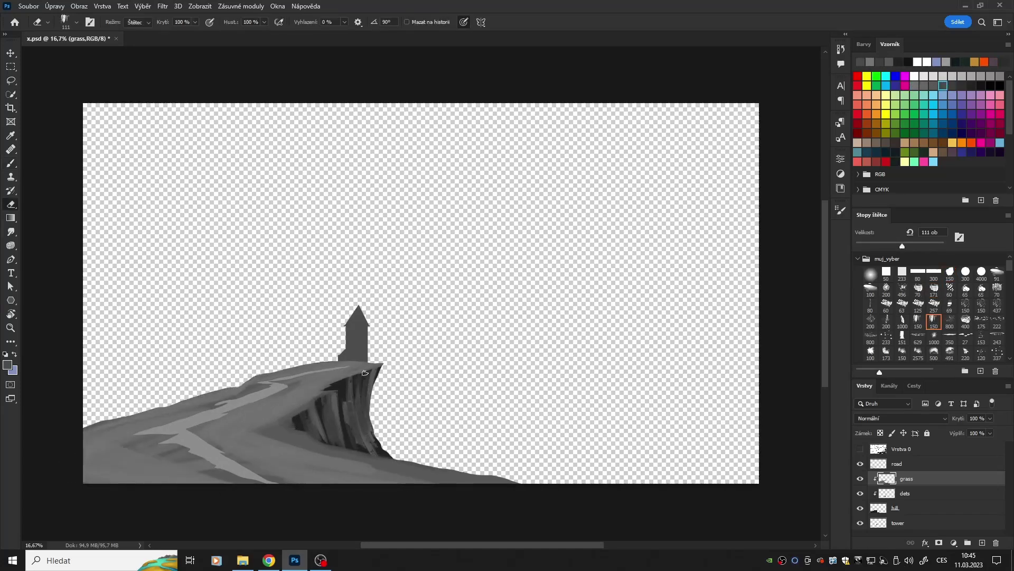
pyautogui.press('b')
pyautogui.press('[')
pyautogui.press('[')
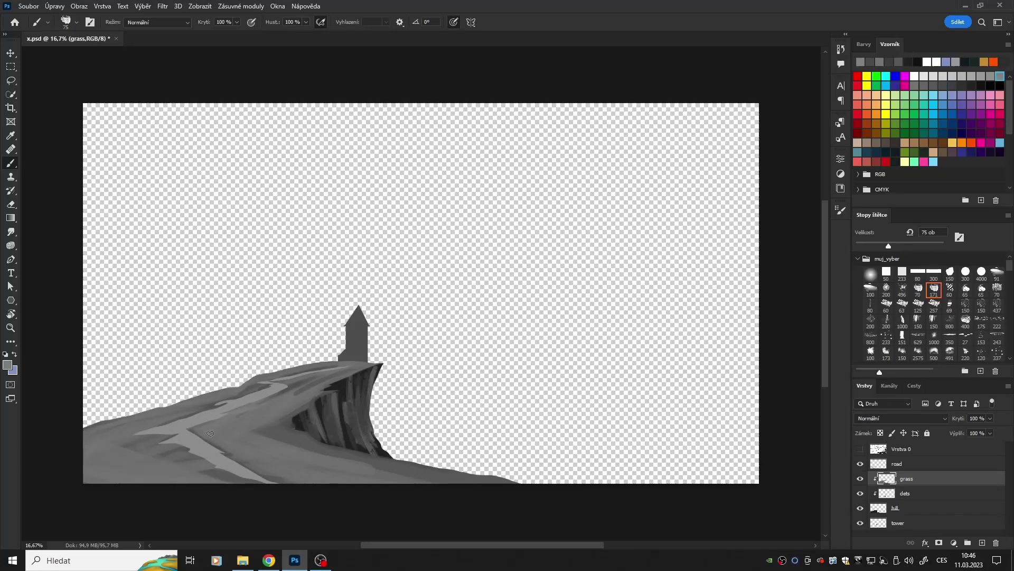
pyautogui.press(',')
pyautogui.press(',')
pyautogui.press(',')
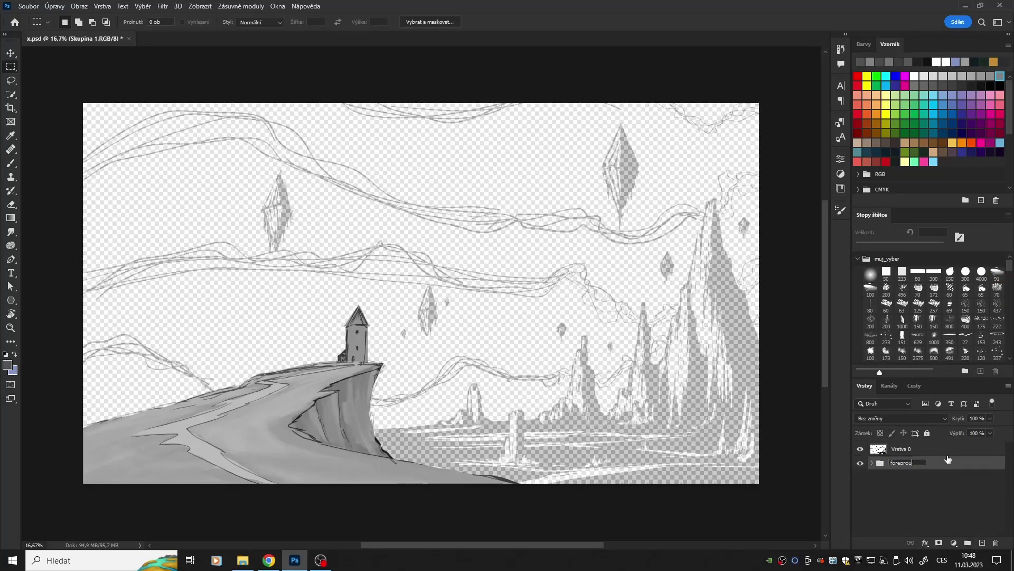
# Name the first group 'foreground' and add a second group named 'midground'
pyautogui.write('nd')
pyautogui.press('Return')
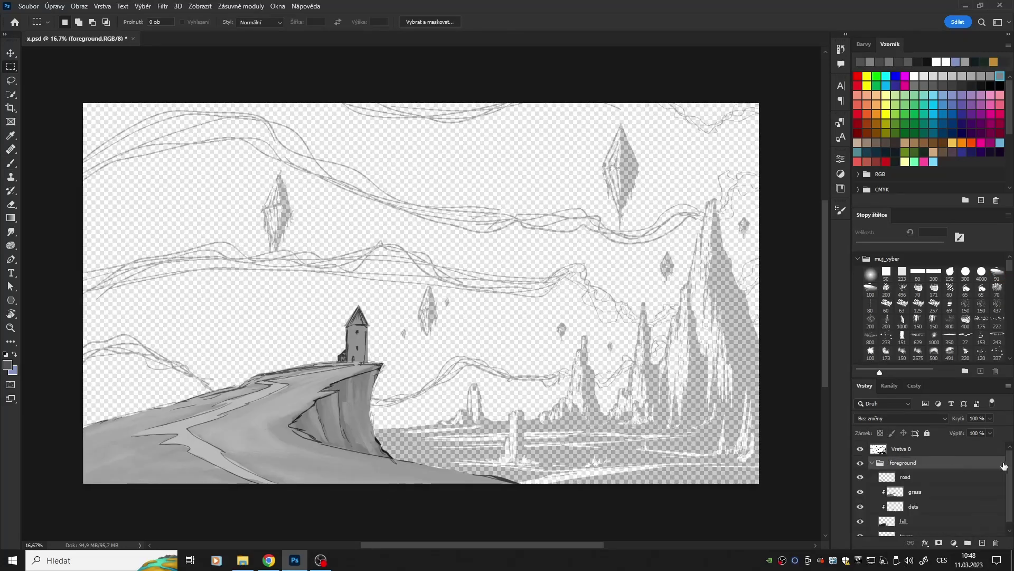
pyautogui.click(967, 543)
pyautogui.doubleClick(903, 476)
pyautogui.write('midground')
pyautogui.press('Return')
# Lasso-select the lower ground, mountain ridges and right mountain together
pyautogui.press('l')
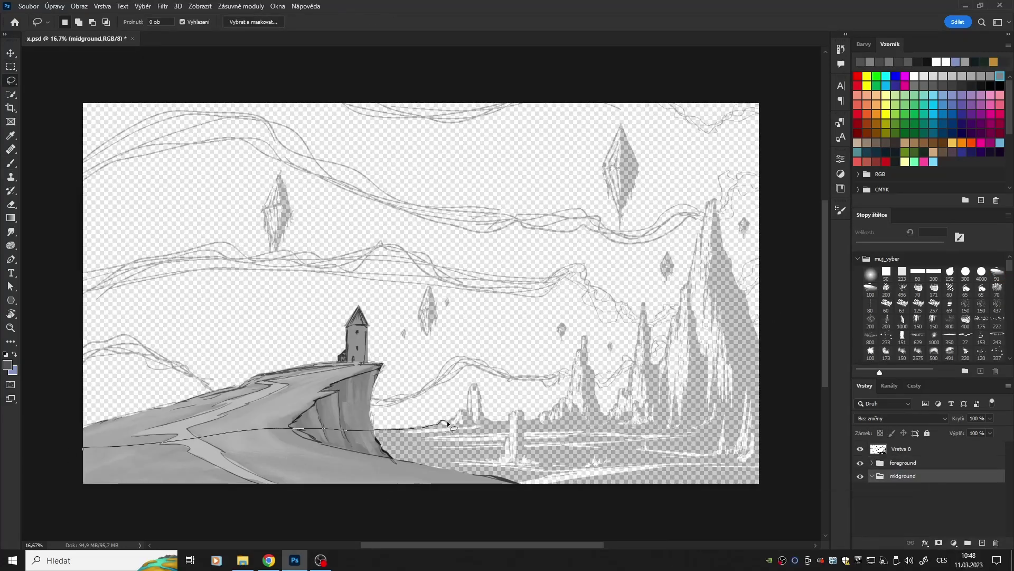
pyautogui.moveTo(504, 422); pyautogui.dragTo(763, 488)
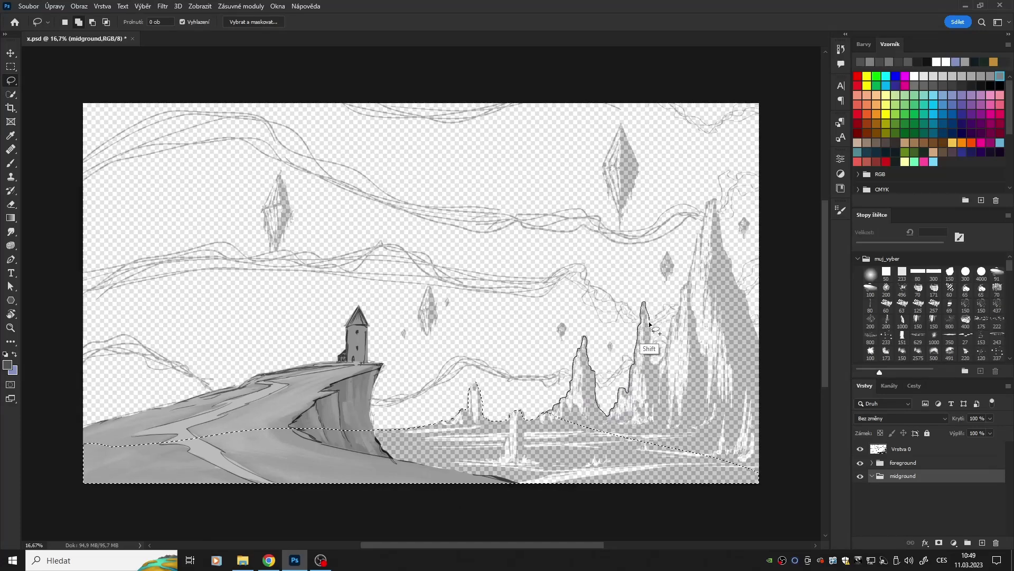
pyautogui.moveTo(649, 322); pyautogui.dragTo(670, 327)
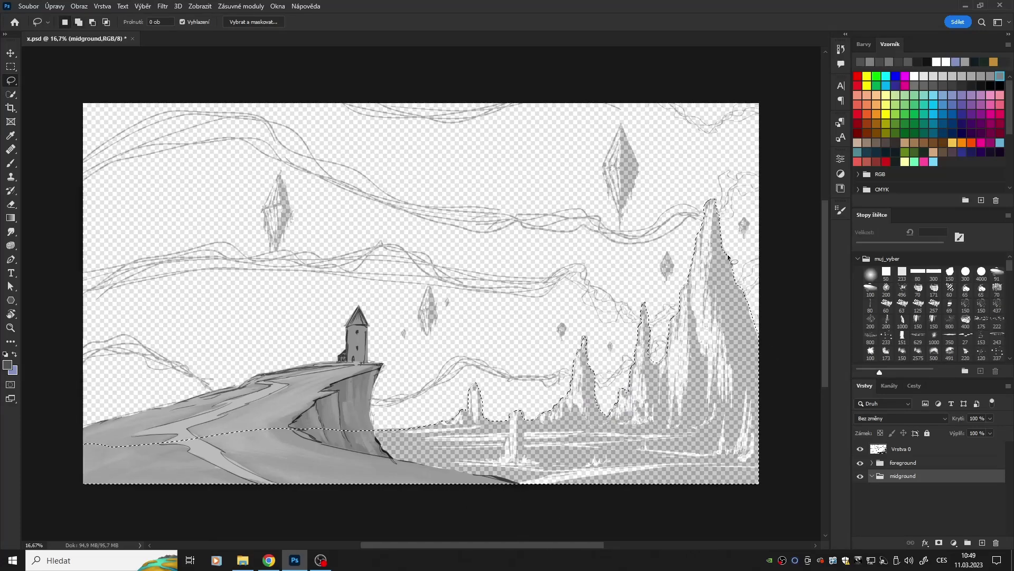
pyautogui.moveTo(721, 217); pyautogui.dragTo(650, 329)
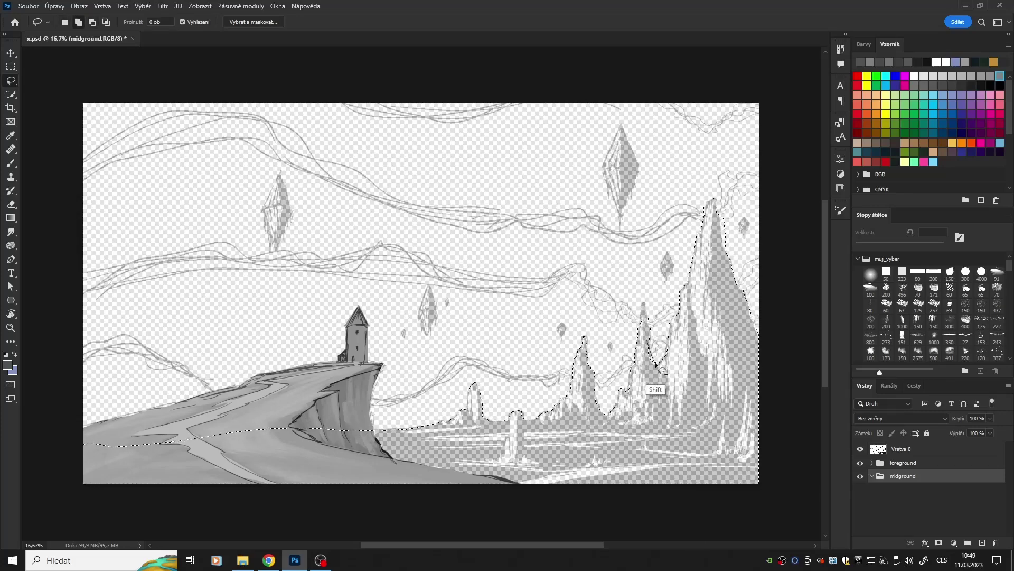
# Fill the selection dark grey on a new layer named 'rocks'
pyautogui.click(934, 86)
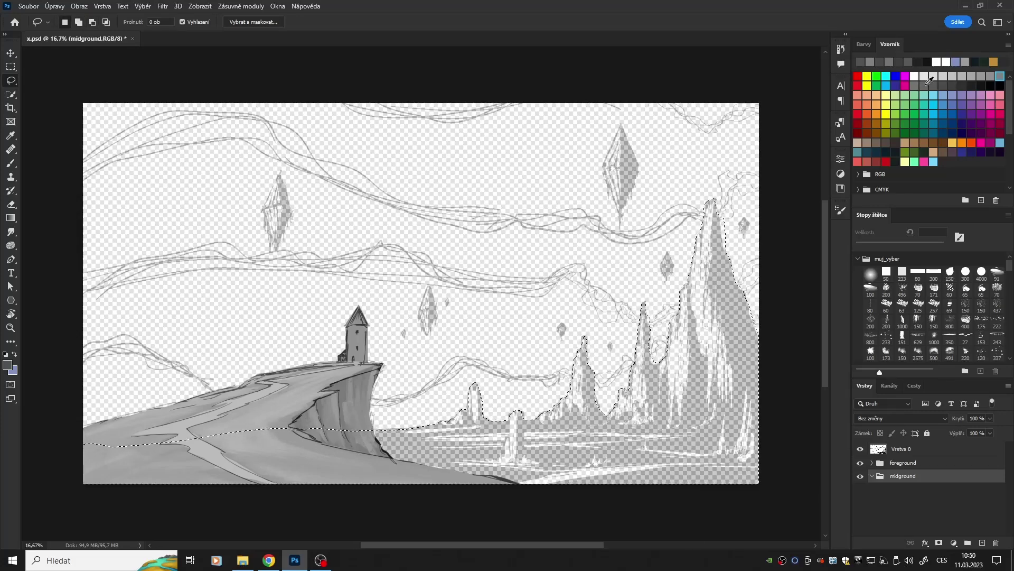
pyautogui.hotkey('ctrl', 'shift', 'alt', 'n')
pyautogui.hotkey('alt', 'BackSpace')
pyautogui.hotkey('ctrl', 'd')
pyautogui.doubleClick(909, 489)
# Quick-select the right-hand rocks and mountain peak, refining around the small ground rocks
pyautogui.click(909, 449)
pyautogui.press('4')
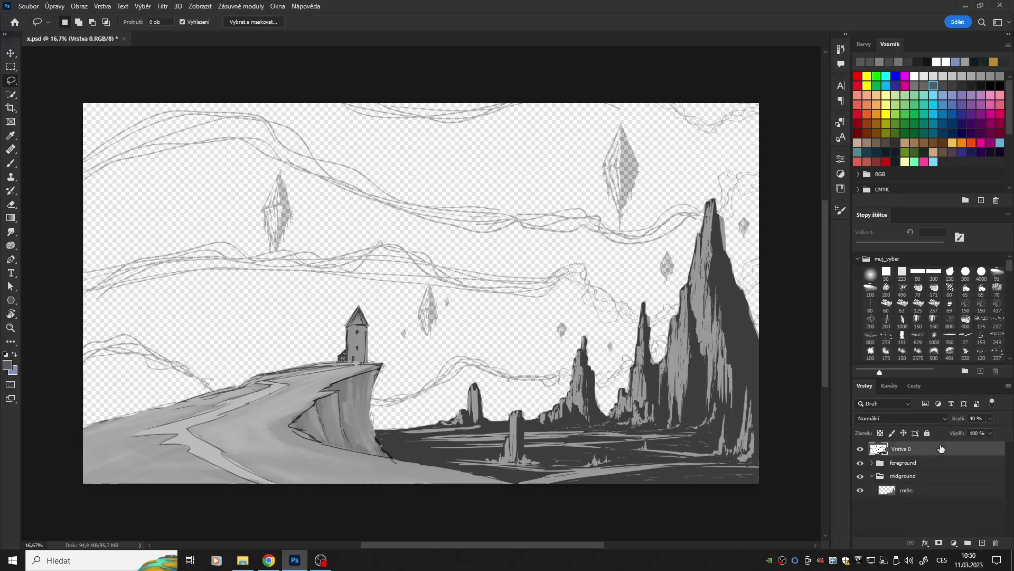
pyautogui.press('w')
pyautogui.moveTo(708, 222); pyautogui.dragTo(581, 364)
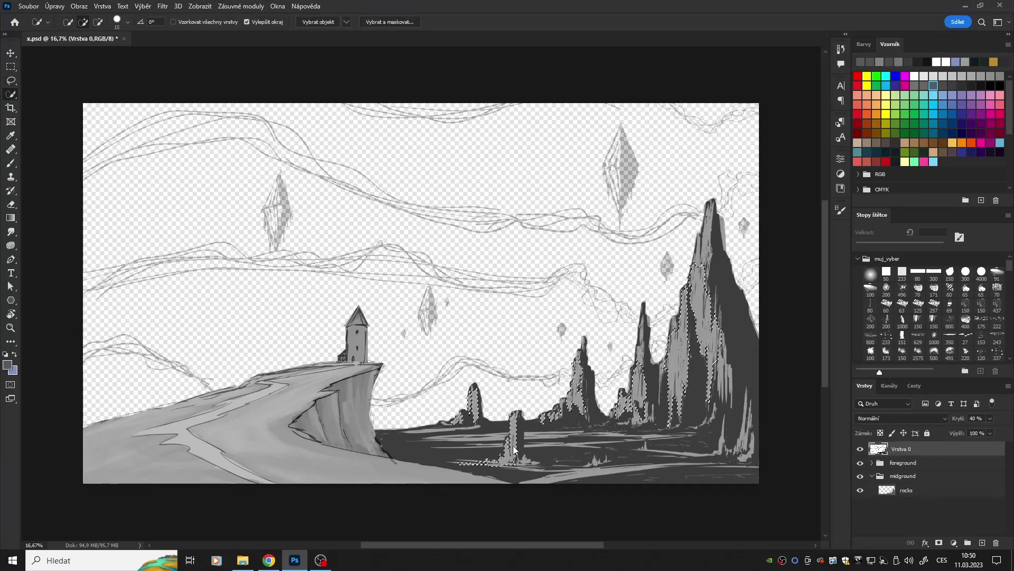
pyautogui.moveTo(745, 433); pyautogui.dragTo(705, 250)
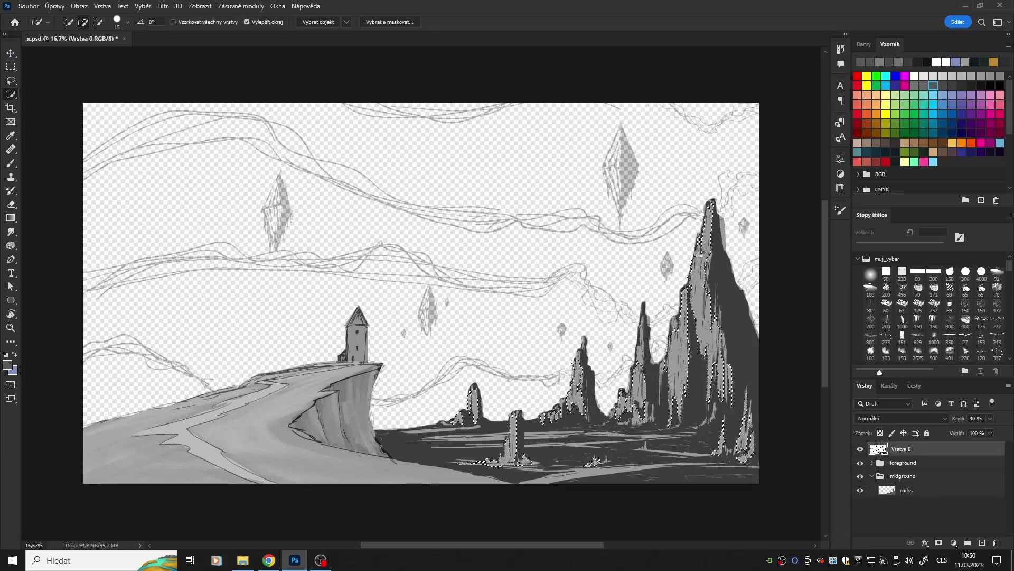
pyautogui.moveTo(708, 227)
pyautogui.mouseDown()
pyautogui.moveTo(718, 439)
pyautogui.moveTo(681, 430)
pyautogui.mouseUp()
# Lasso-add the mountain's right side and create a new layer above rocks
pyautogui.press('l')
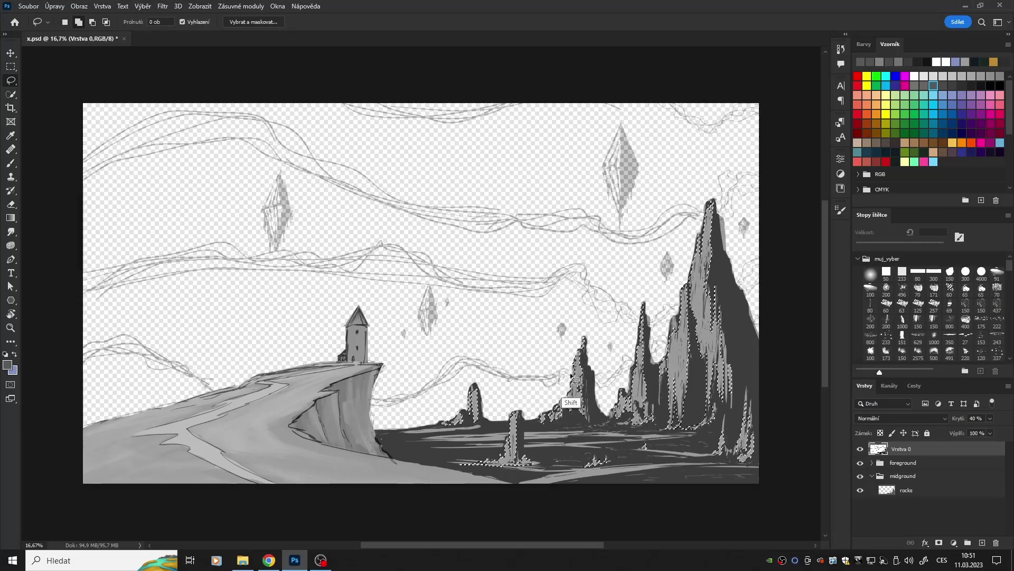
pyautogui.moveTo(572, 376); pyautogui.dragTo(706, 323)
pyautogui.click(908, 489)
pyautogui.hotkey('ctrl', 'j')
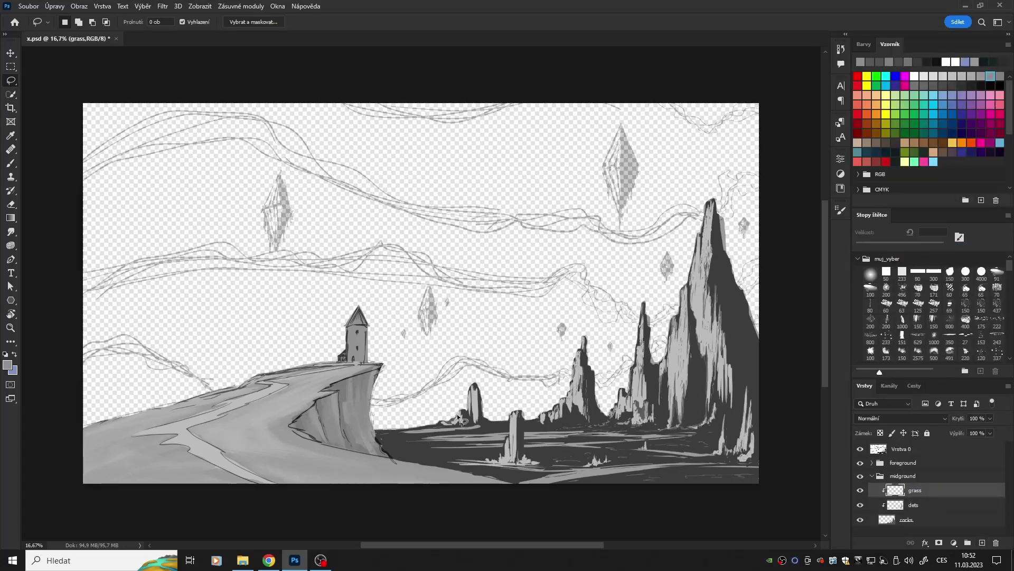
# Add and rename a new clipped layer above grass with the sketch hidden
pyautogui.press('b')
pyautogui.click(935, 506)
pyautogui.press('l')
pyautogui.hotkey('ctrl', 'j')
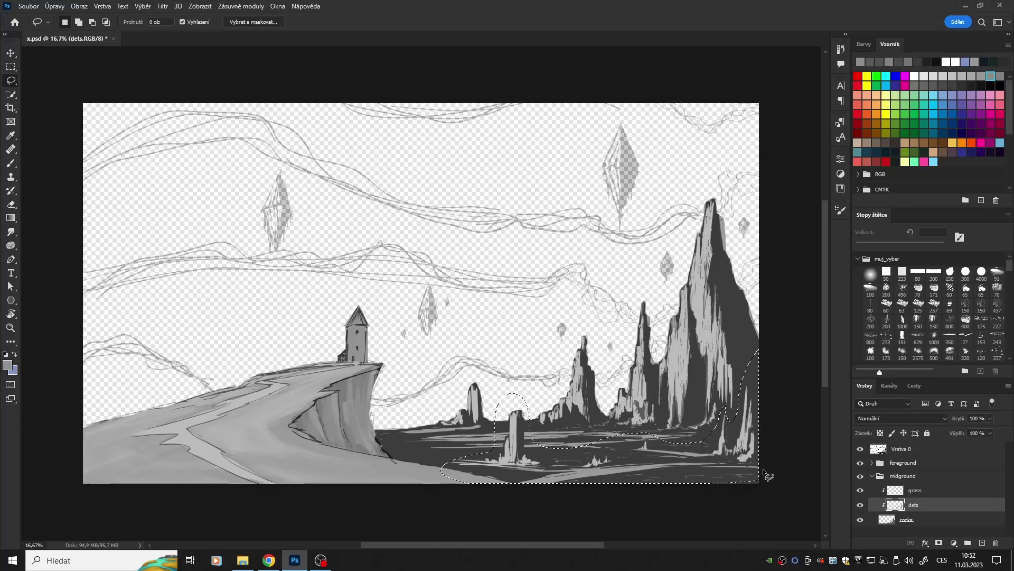
pyautogui.doubleClick(939, 487)
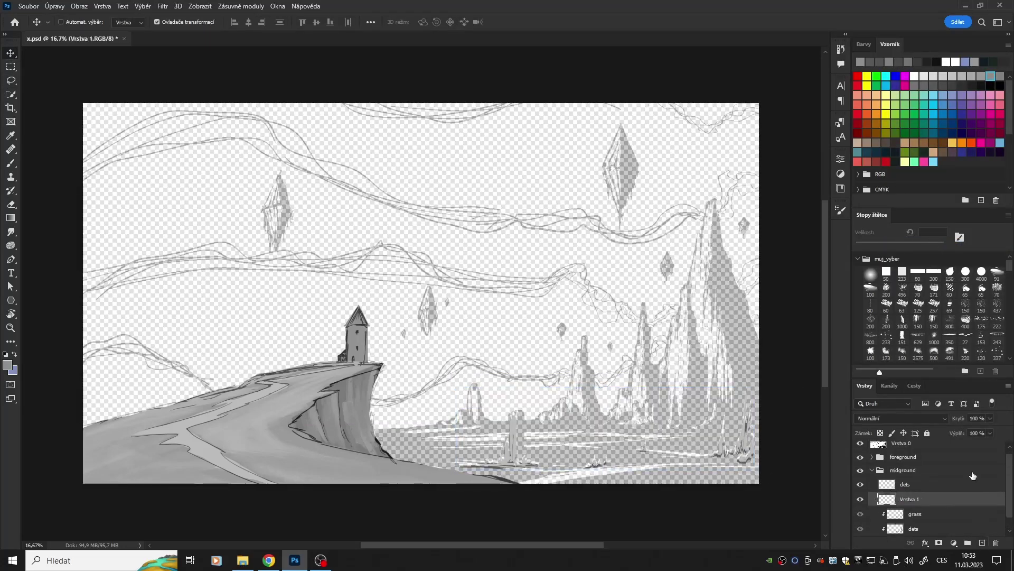
pyautogui.click(861, 444)
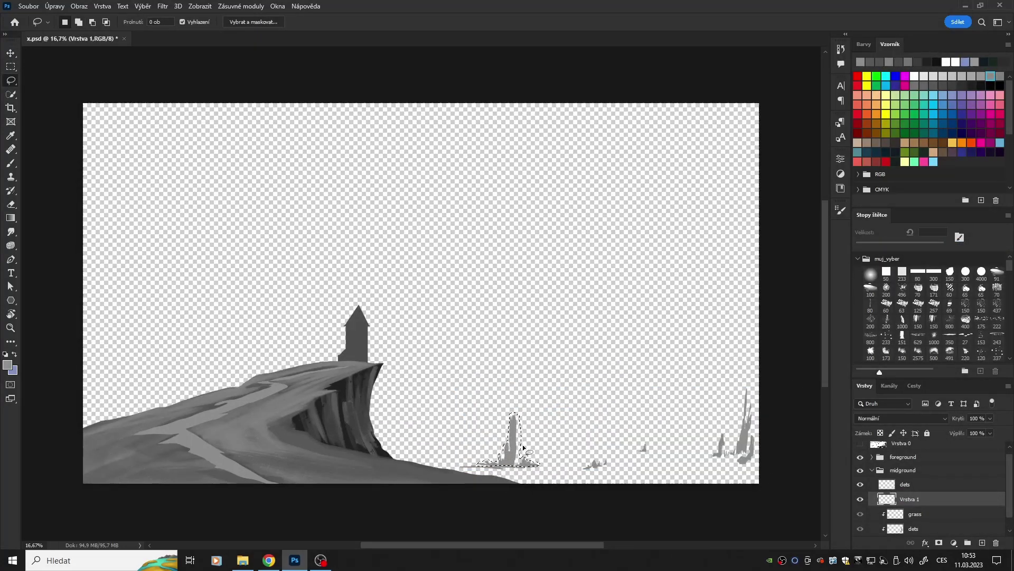
# Outline the small right rocks and paint a dark stroke along the ground
pyautogui.moveTo(645, 445); pyautogui.dragTo(646, 448)
pyautogui.moveTo(715, 454)
pyautogui.mouseDown()
pyautogui.moveTo(731, 452)
pyautogui.moveTo(759, 476)
pyautogui.mouseUp()
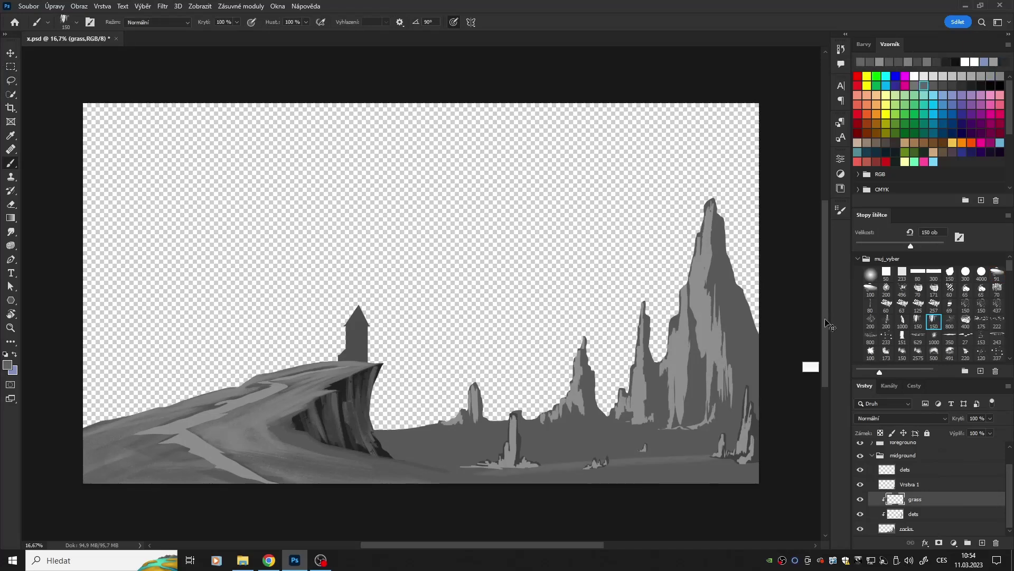
pyautogui.press('e')
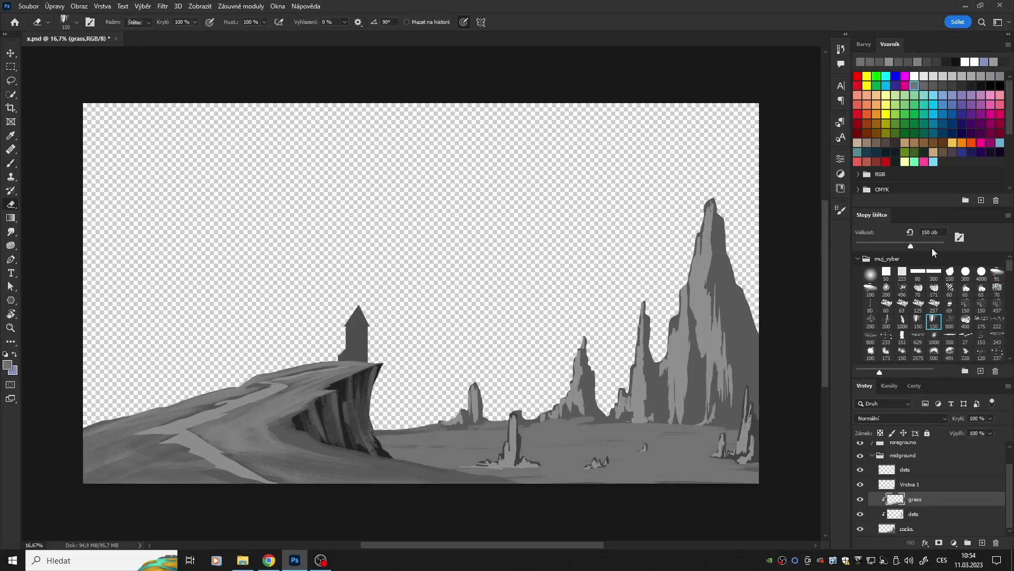
pyautogui.press('b')
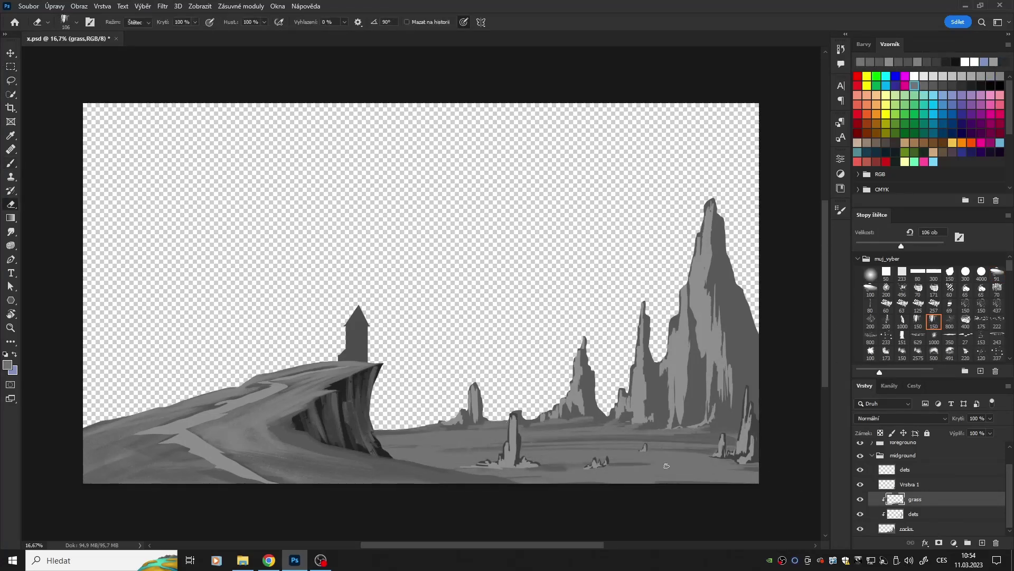
pyautogui.moveTo(534, 466); pyautogui.dragTo(617, 467)
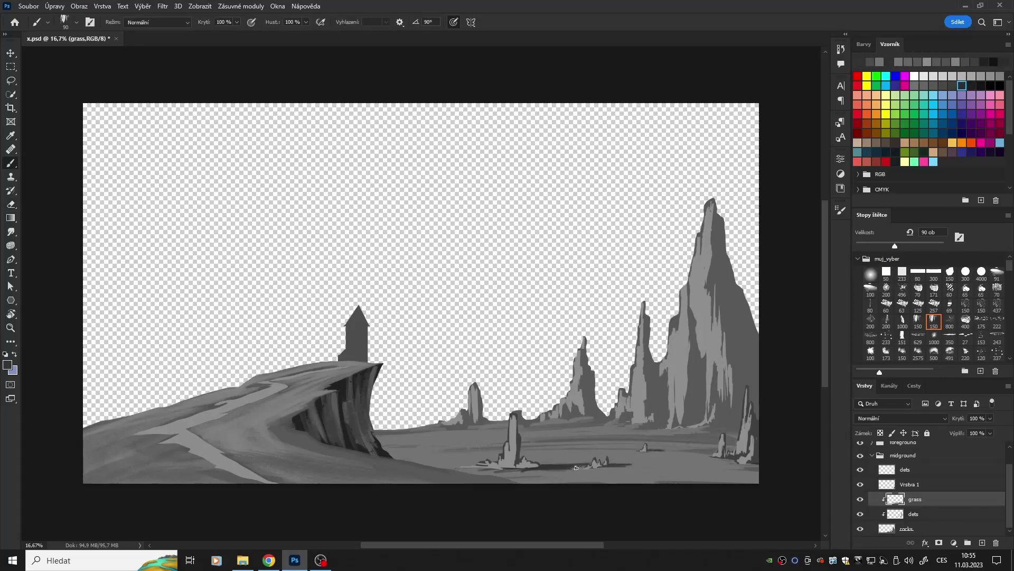
pyautogui.keyDown('alt'); pyautogui.click(499, 421); pyautogui.keyUp('alt')
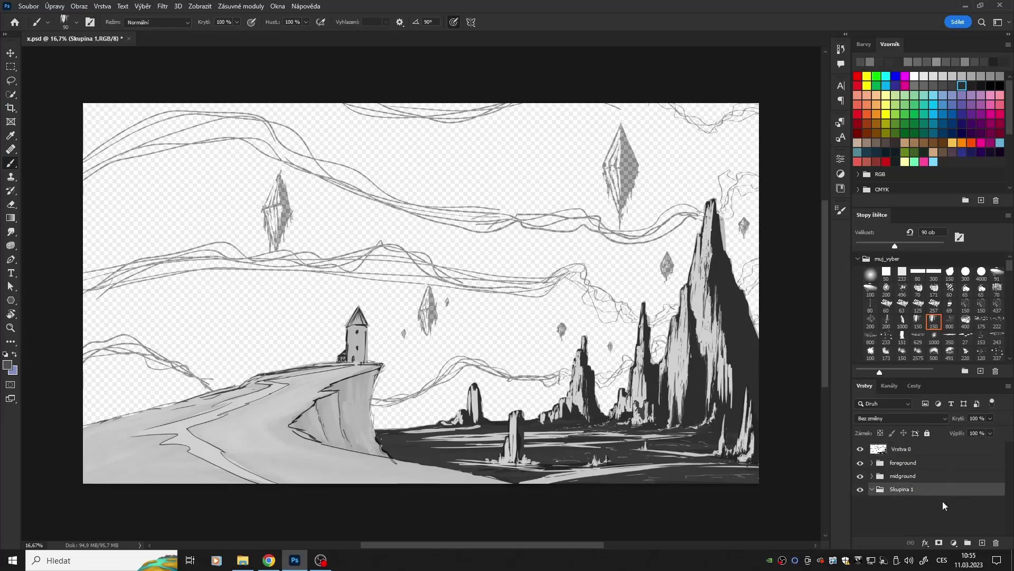
# Lasso the middle, upper-right and small crystals on a new layer and fill them grey
pyautogui.click(982, 543)
pyautogui.press('l')
pyautogui.moveTo(280, 172); pyautogui.dragTo(266, 220)
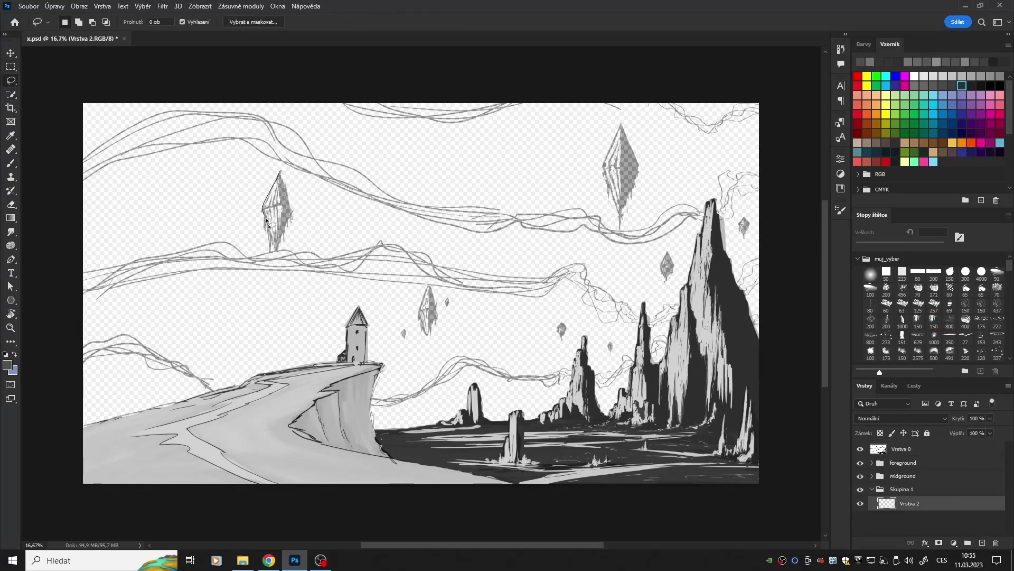
pyautogui.moveTo(431, 285); pyautogui.dragTo(438, 296)
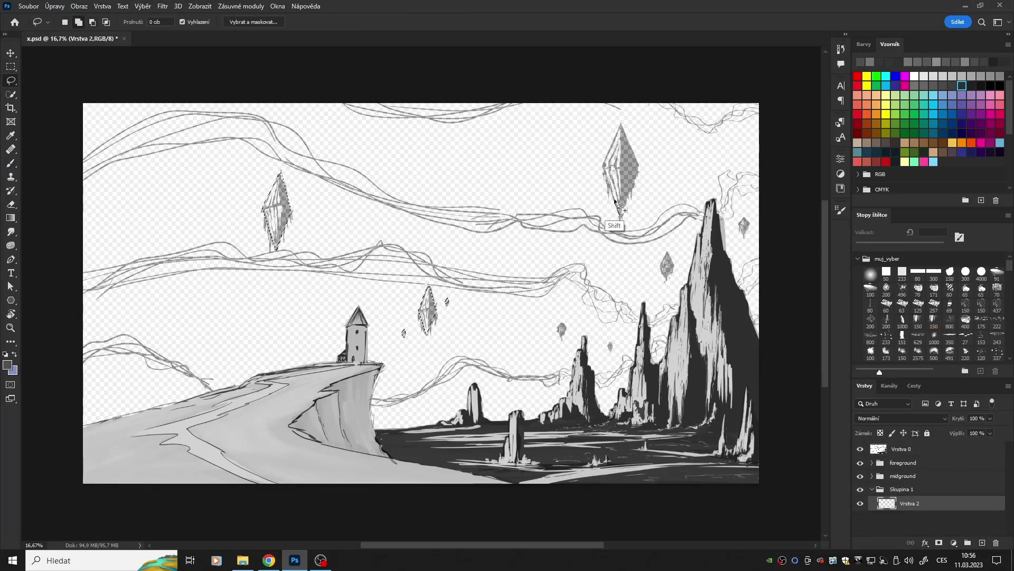
pyautogui.moveTo(621, 217); pyautogui.dragTo(641, 169)
pyautogui.moveTo(750, 214); pyautogui.dragTo(749, 217)
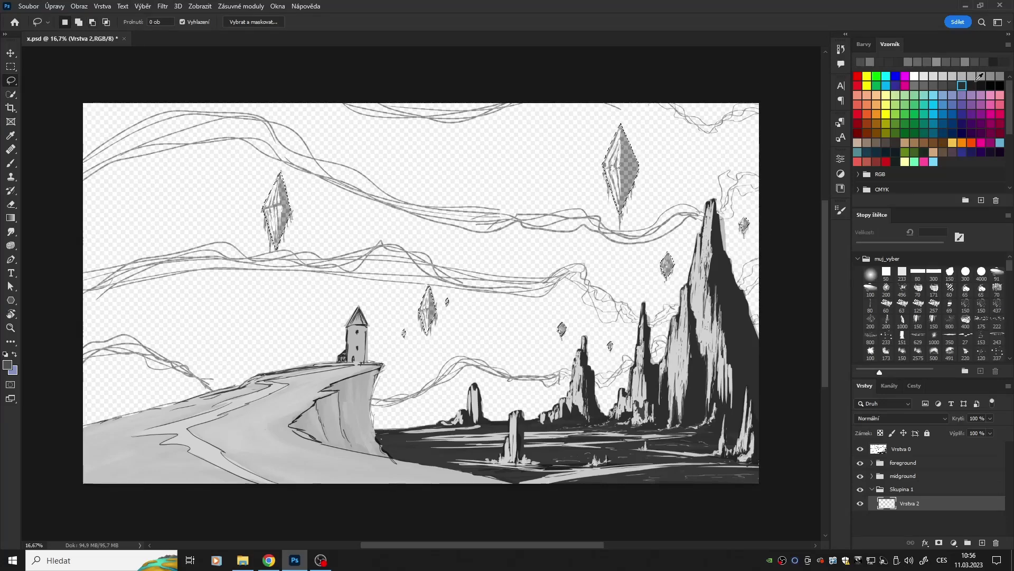
pyautogui.hotkey('alt', 'BackSpace')
pyautogui.hotkey('ctrl', 'd')
# Clip a dets layer to the crystals and paint light grey facets, erasing dark streaks
pyautogui.click(860, 449)
pyautogui.hotkey('ctrl', 'alt', 'g')
pyautogui.press('b')
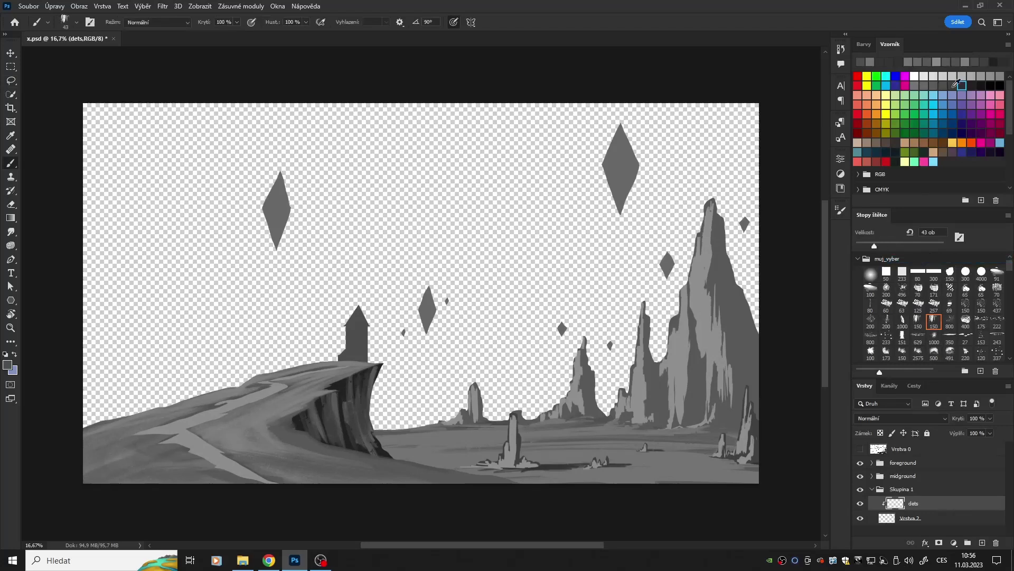
pyautogui.click(953, 75)
pyautogui.moveTo(619, 127); pyautogui.dragTo(614, 157)
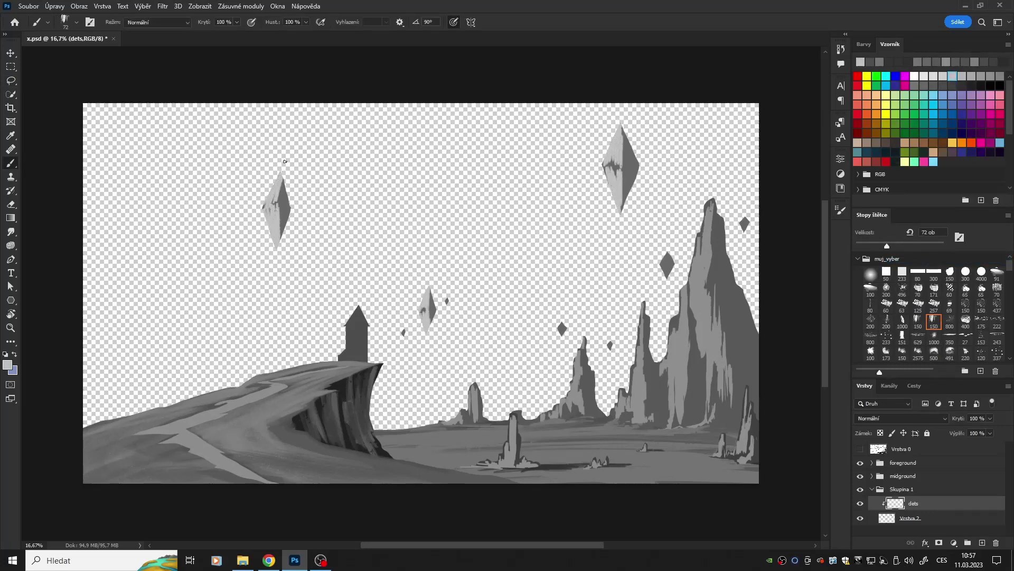
pyautogui.press('e')
pyautogui.moveTo(603, 164); pyautogui.dragTo(615, 183)
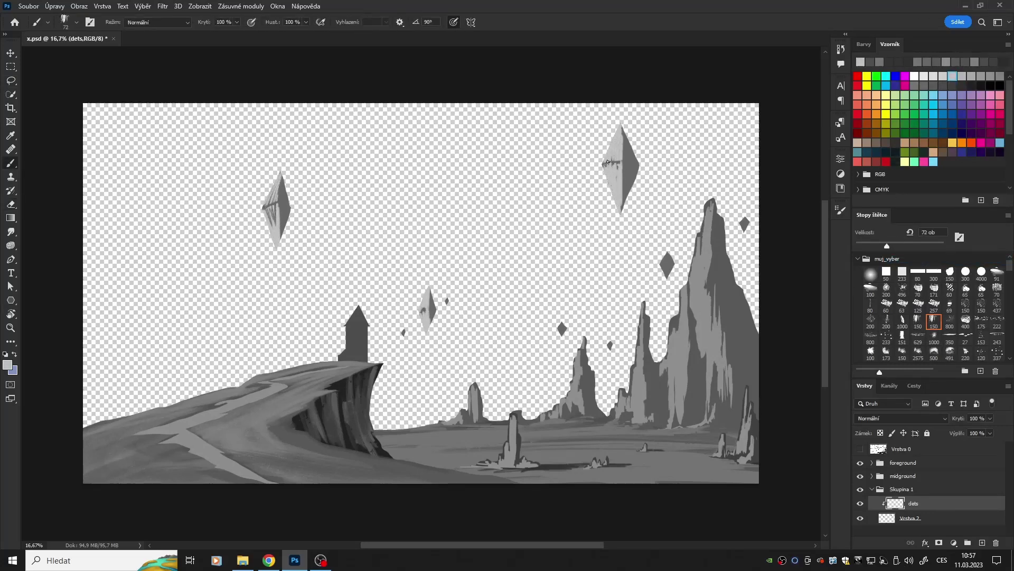
pyautogui.press('b')
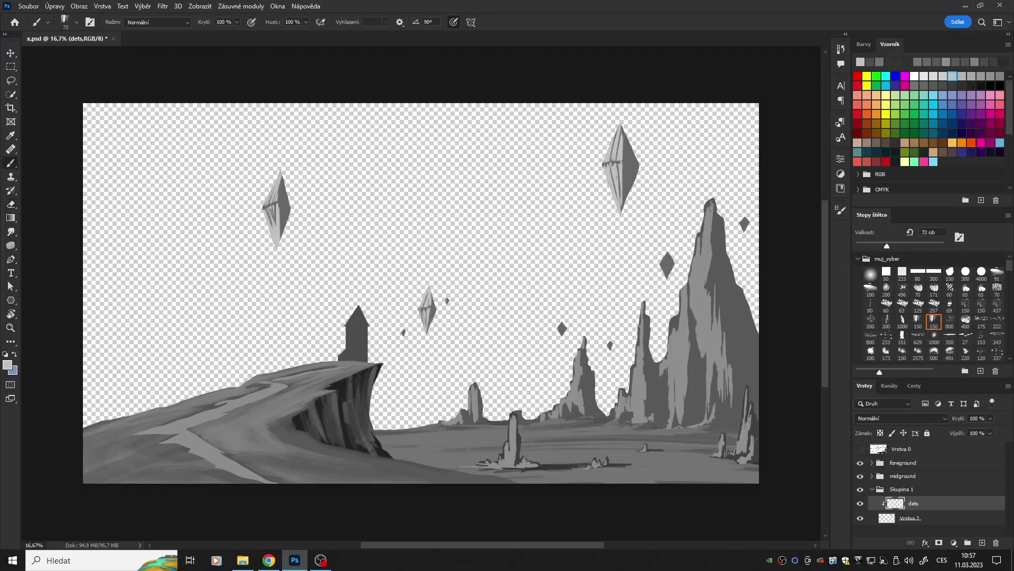
pyautogui.press('e')
pyautogui.press('b')
# Rename the crystal layer 'flying_things' and its group 'background'
pyautogui.doubleClick(911, 518)
pyautogui.write('flying things')
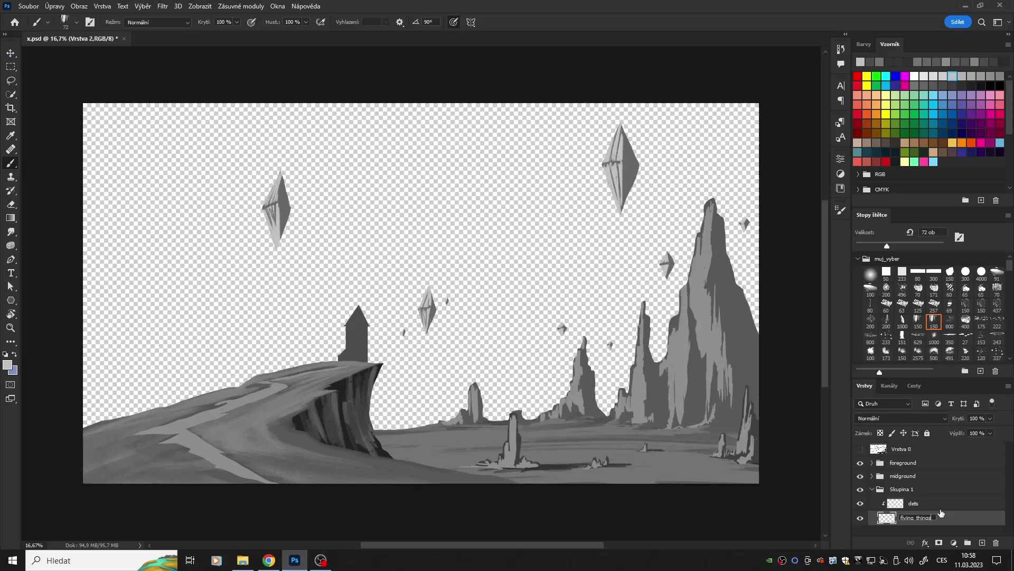
pyautogui.press('Return')
pyautogui.doubleClick(914, 487)
pyautogui.write('background')
pyautogui.click(929, 503)
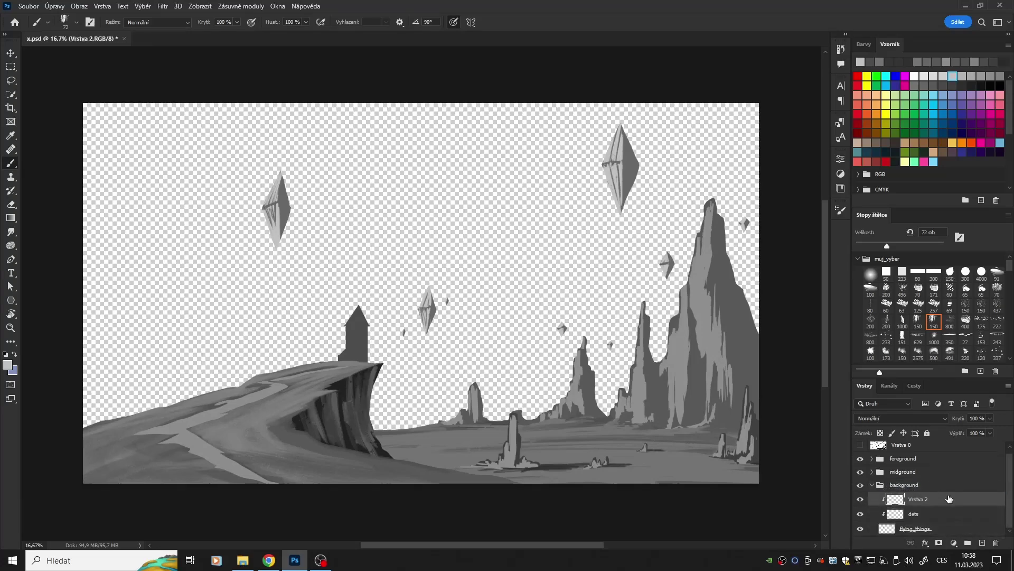
pyautogui.moveTo(881, 208); pyautogui.dragTo(872, 188)
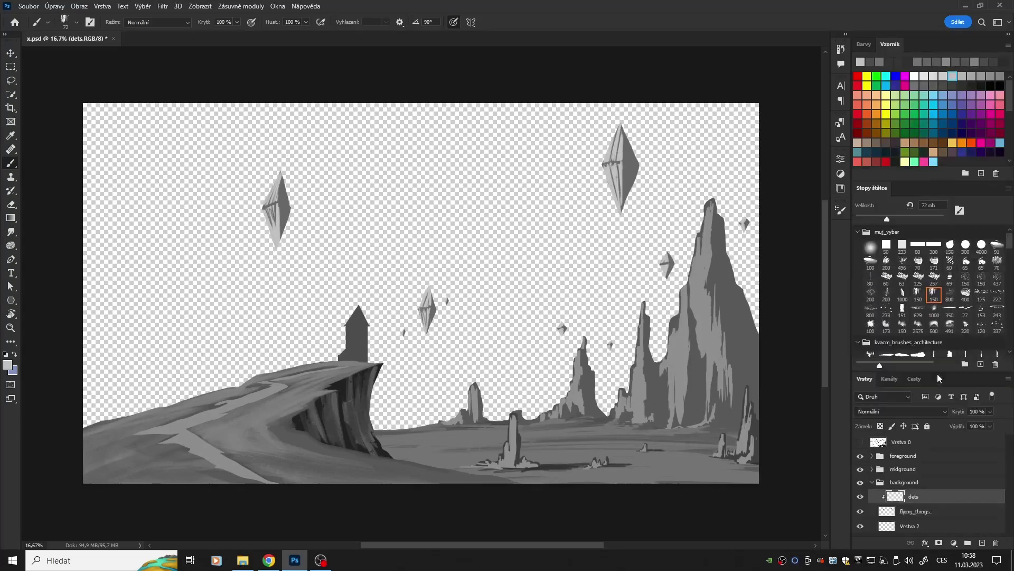
# Fill the bottom sky layer grey and paint soft light clouds
pyautogui.click(909, 491)
pyautogui.click(931, 77)
pyautogui.hotkey('alt', 'BackSpace')
pyautogui.moveTo(106, 158); pyautogui.dragTo(370, 370)
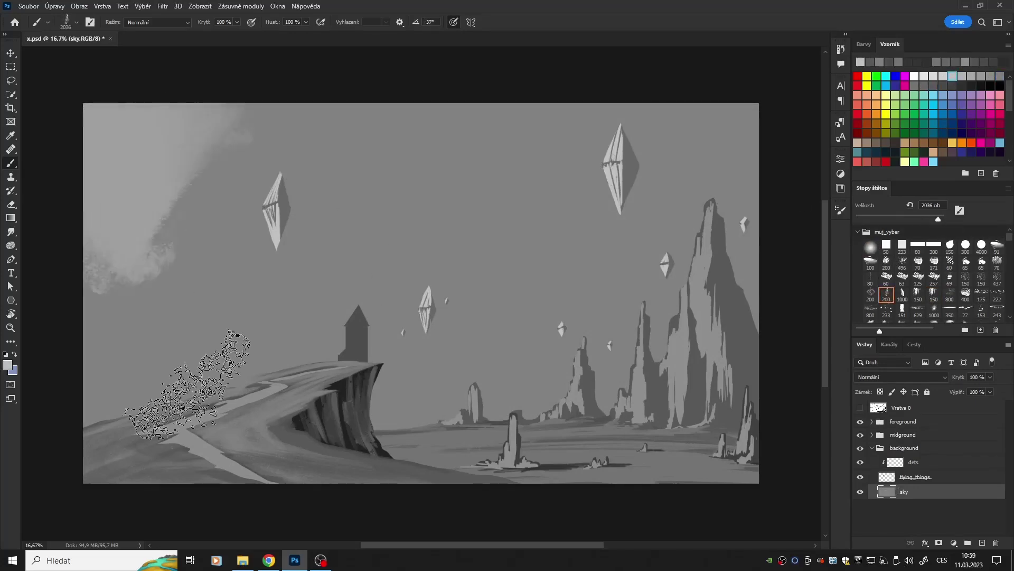
pyautogui.moveTo(317, 159); pyautogui.dragTo(555, 343)
# Paint broad dark wavy cloud bands across the sky, softened with light strokes
pyautogui.click(923, 85)
pyautogui.moveTo(84, 190); pyautogui.dragTo(755, 142)
pyautogui.moveTo(127, 150); pyautogui.dragTo(634, 307)
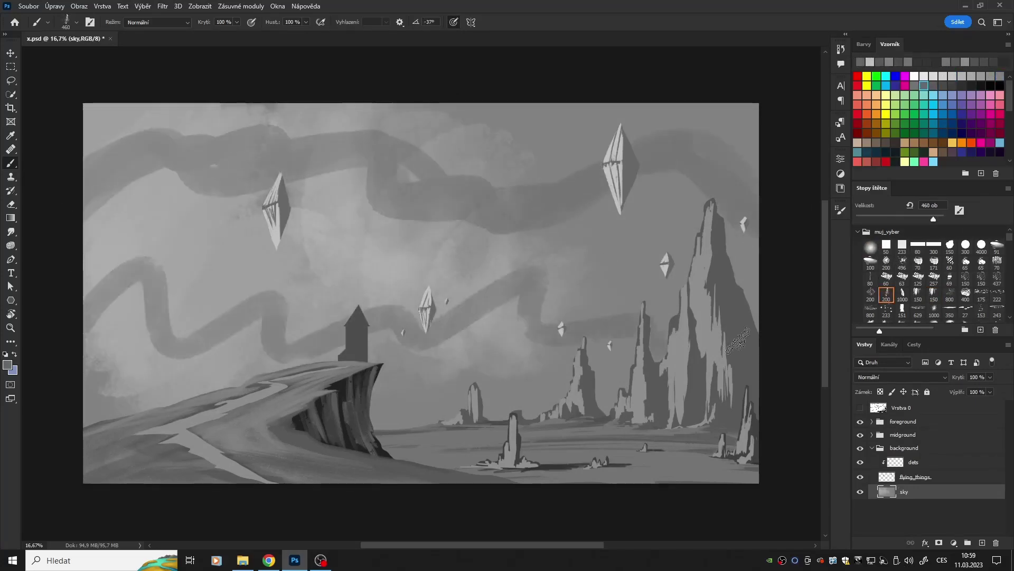
pyautogui.moveTo(90, 296)
pyautogui.mouseDown()
pyautogui.moveTo(592, 307)
pyautogui.moveTo(524, 290)
pyautogui.moveTo(327, 148)
pyautogui.mouseUp()
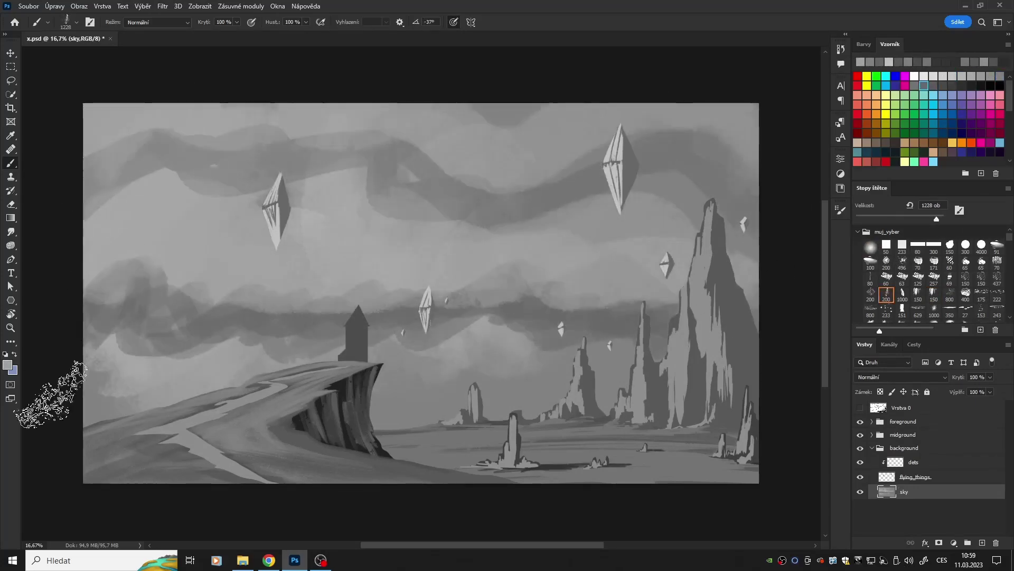
pyautogui.moveTo(222, 275); pyautogui.dragTo(581, 370)
pyautogui.moveTo(264, 264); pyautogui.dragTo(770, 181)
pyautogui.moveTo(713, 132); pyautogui.dragTo(401, 158)
# Refine the horizon band with finer dark and light strokes, then expand the foreground group
pyautogui.moveTo(937, 218); pyautogui.dragTo(917, 218)
pyautogui.moveTo(486, 401); pyautogui.dragTo(571, 381)
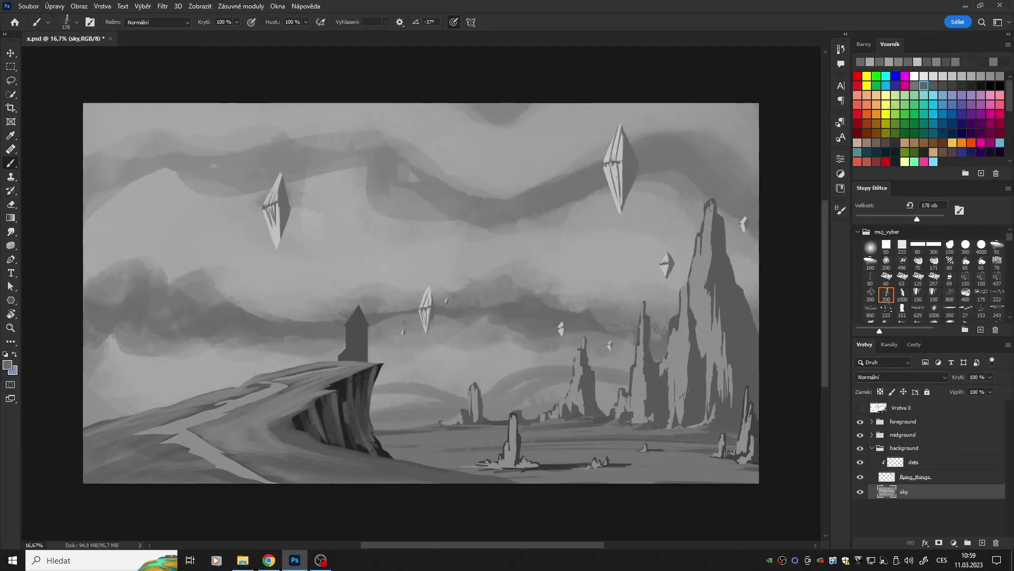
pyautogui.moveTo(375, 396); pyautogui.dragTo(571, 369)
pyautogui.moveTo(85, 391); pyautogui.dragTo(206, 381)
pyautogui.moveTo(381, 418); pyautogui.dragTo(501, 390)
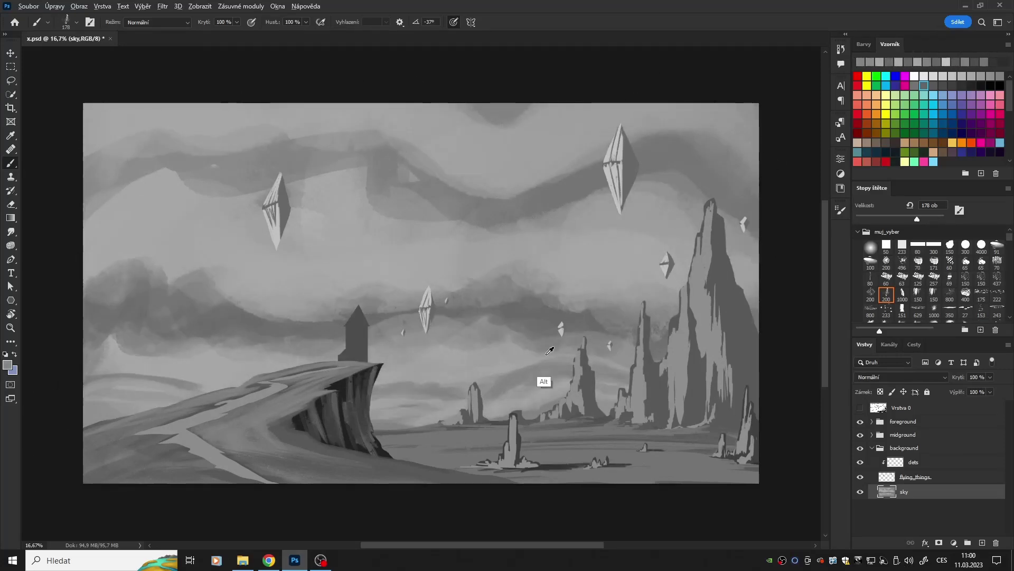
pyautogui.moveTo(120, 348); pyautogui.dragTo(422, 333)
pyautogui.press('m')
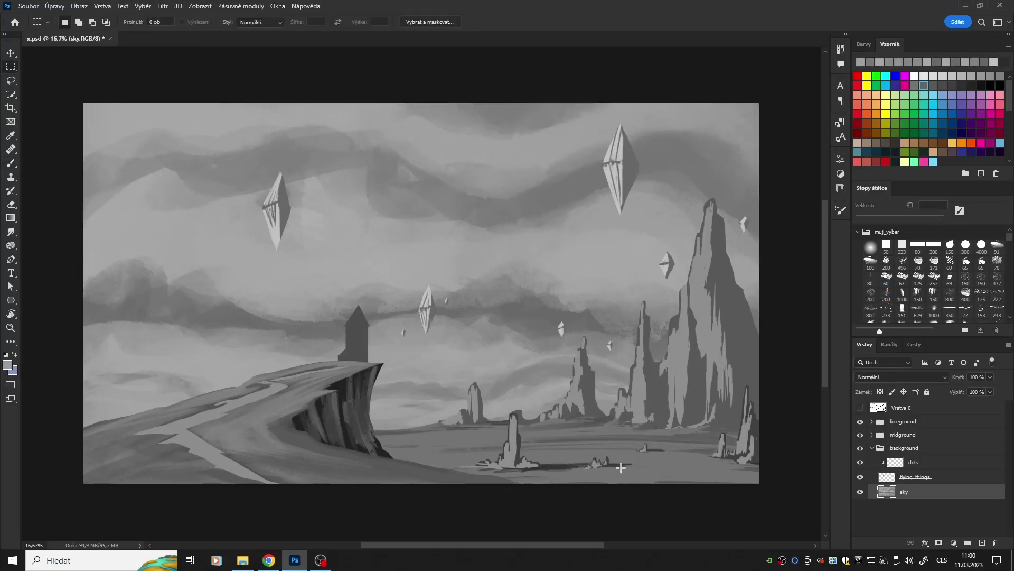
pyautogui.keyDown('ctrl'); pyautogui.click(621, 468); pyautogui.keyUp('ctrl')
pyautogui.click(918, 461)
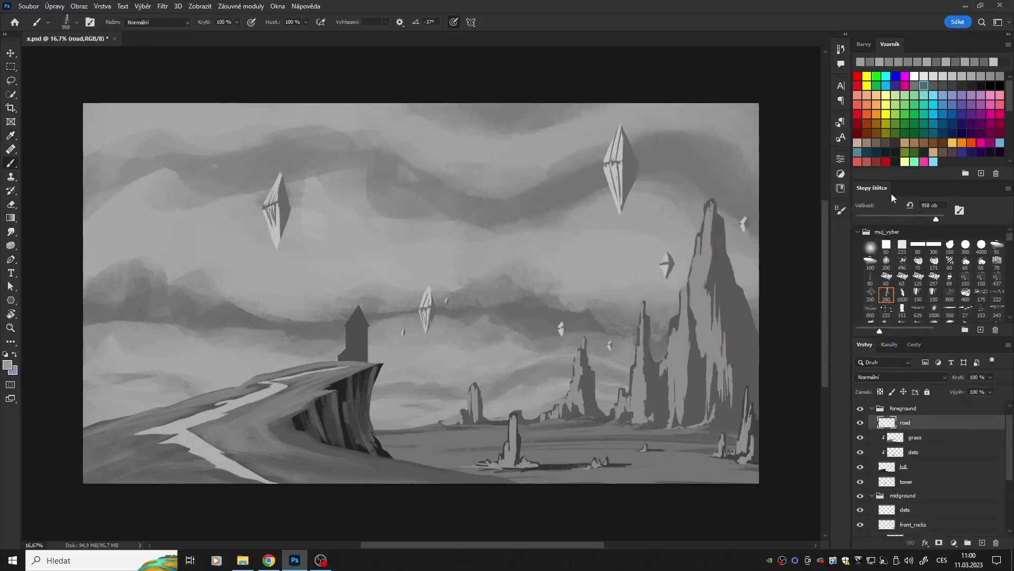
# On the grass layer, sample grey and cliff colours, shrink the brush, and try then cancel a Hue/Saturation brighten
pyautogui.click(961, 77)
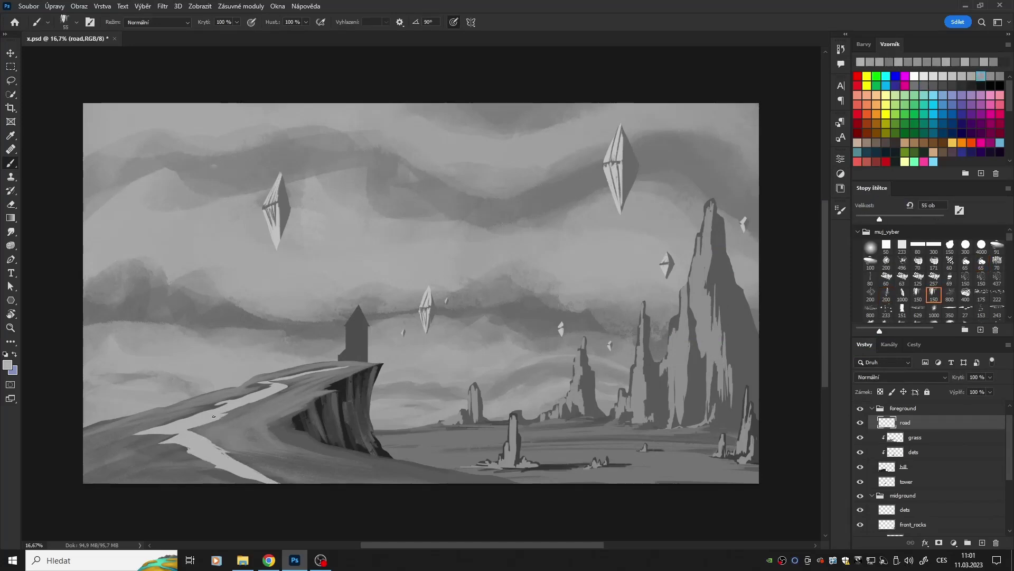
pyautogui.press('e')
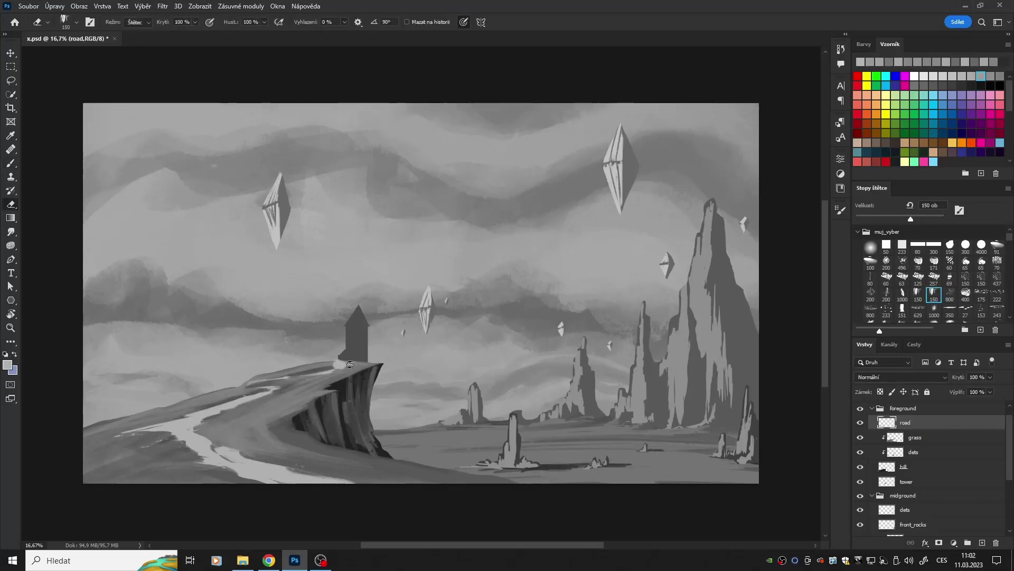
pyautogui.hotkey('alt', '[')
pyautogui.press('b')
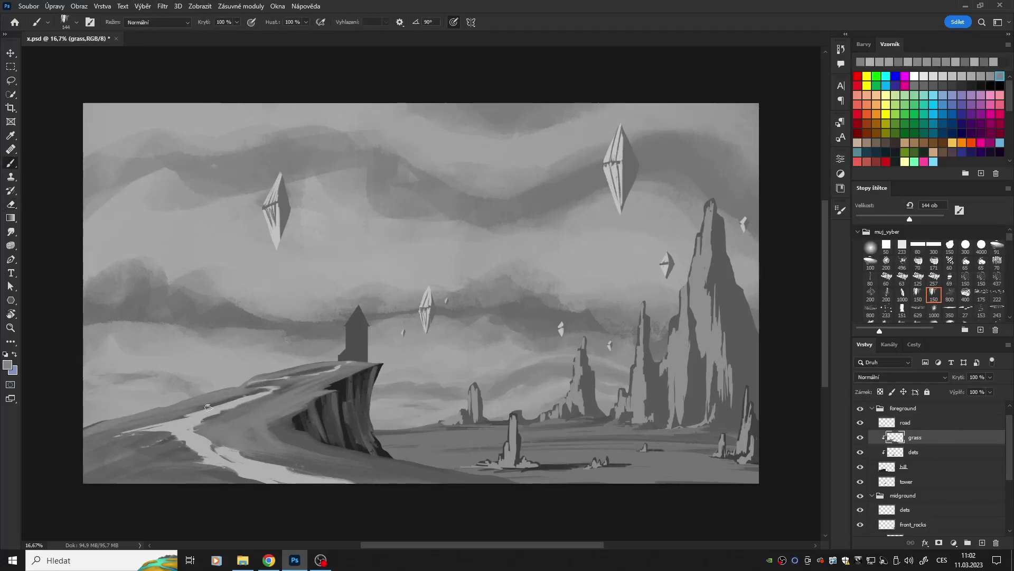
pyautogui.press('[')
pyautogui.press('[')
pyautogui.press('[')
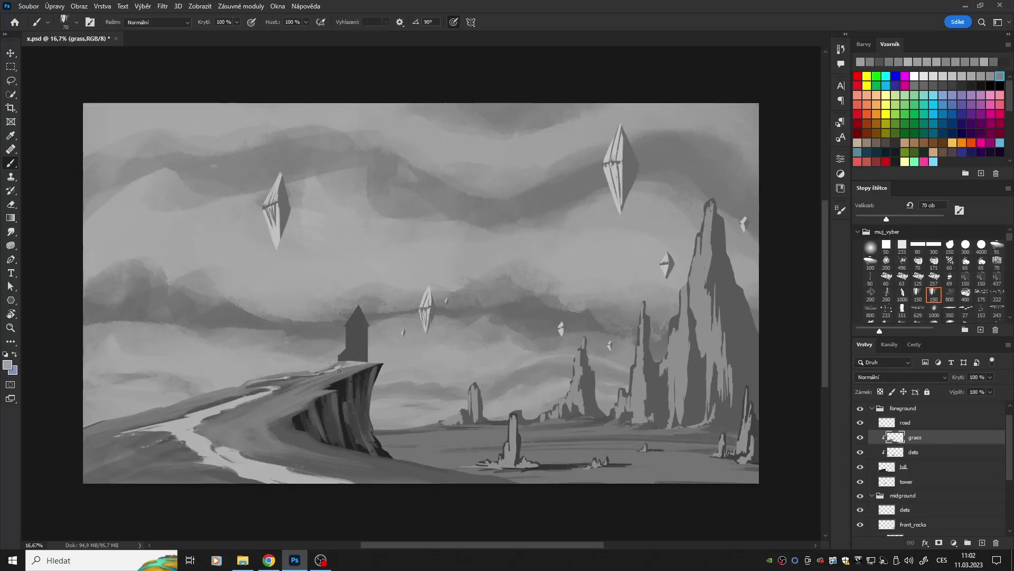
pyautogui.press(',')
pyautogui.press(',')
pyautogui.press(',')
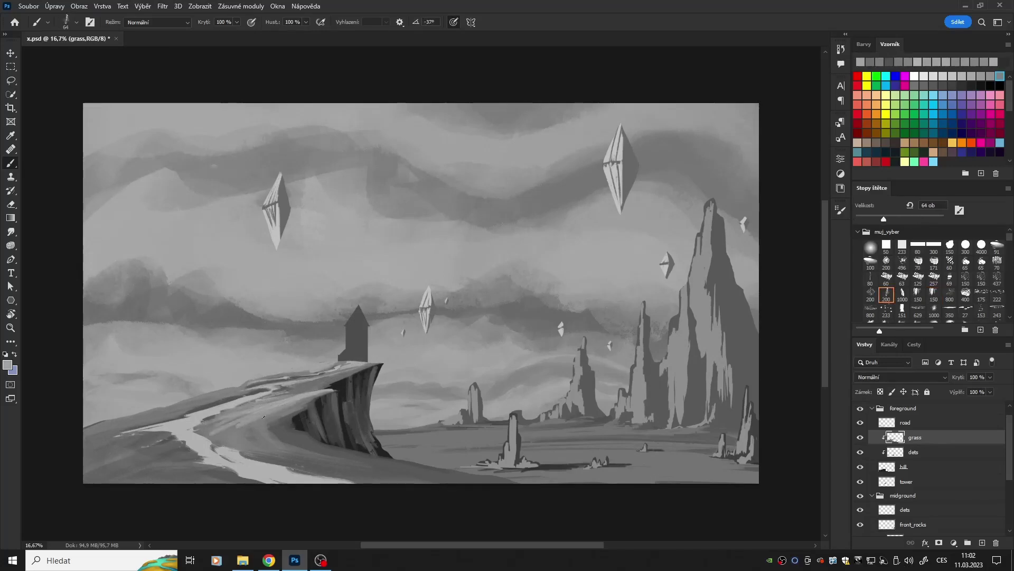
pyautogui.keyDown('alt'); pyautogui.click(342, 358); pyautogui.keyUp('alt')
pyautogui.press('[')
pyautogui.press('[')
pyautogui.press('[')
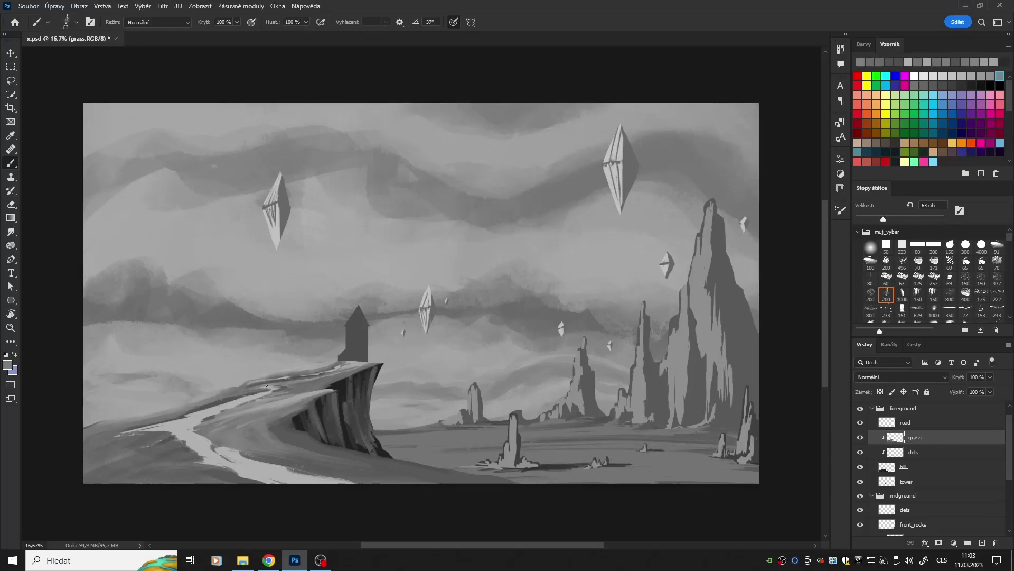
pyautogui.press('[')
pyautogui.press('[')
pyautogui.press('[')
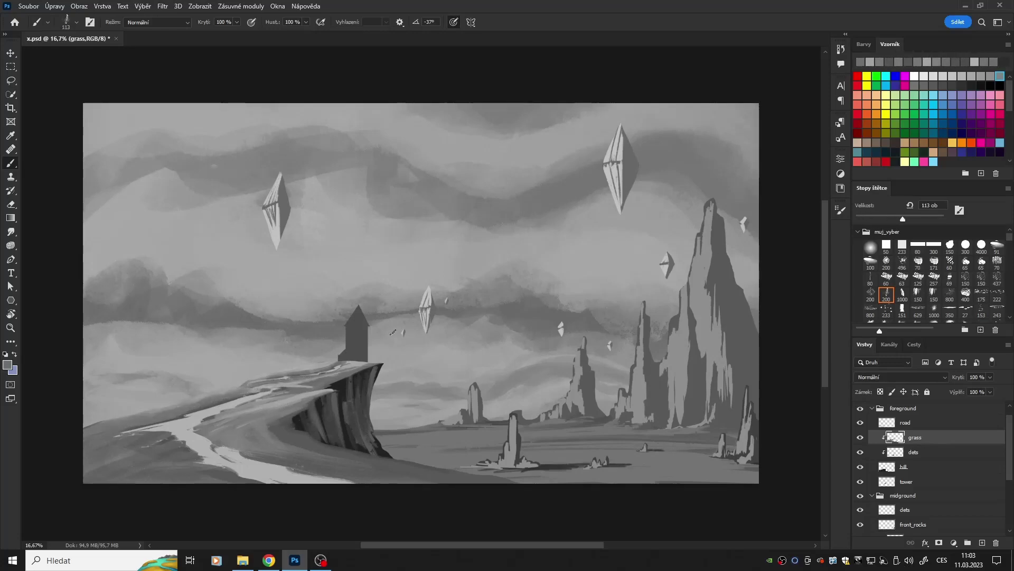
pyautogui.hotkey('ctrl', 'u')
pyautogui.moveTo(756, 305); pyautogui.dragTo(766, 305)
pyautogui.click(888, 216)
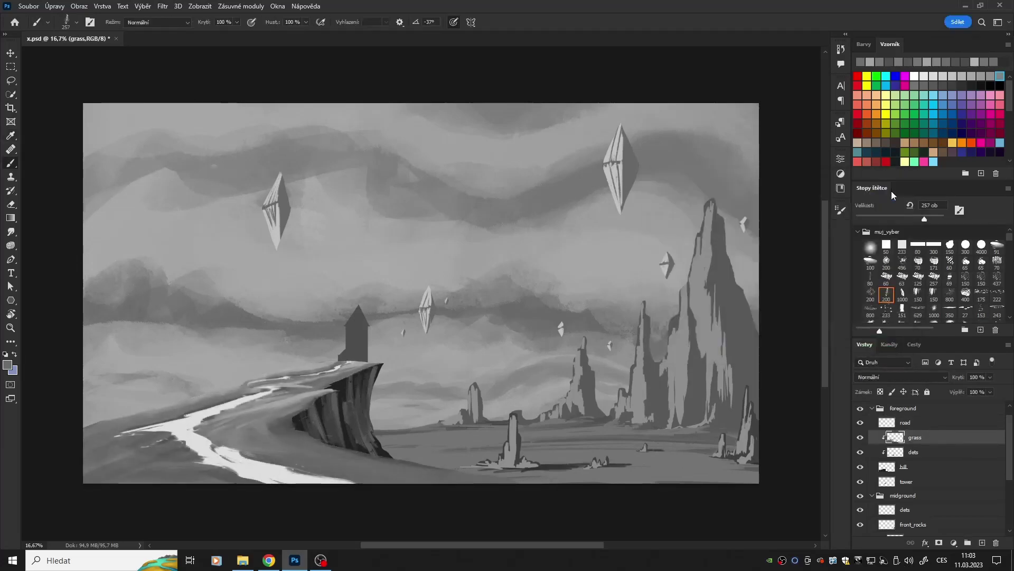
# Load the road layer's outline and pick a light colour for white road highlights
pyautogui.click(905, 422)
pyautogui.keyDown('ctrl'); pyautogui.click(887, 422); pyautogui.keyUp('ctrl')
pyautogui.press('b')
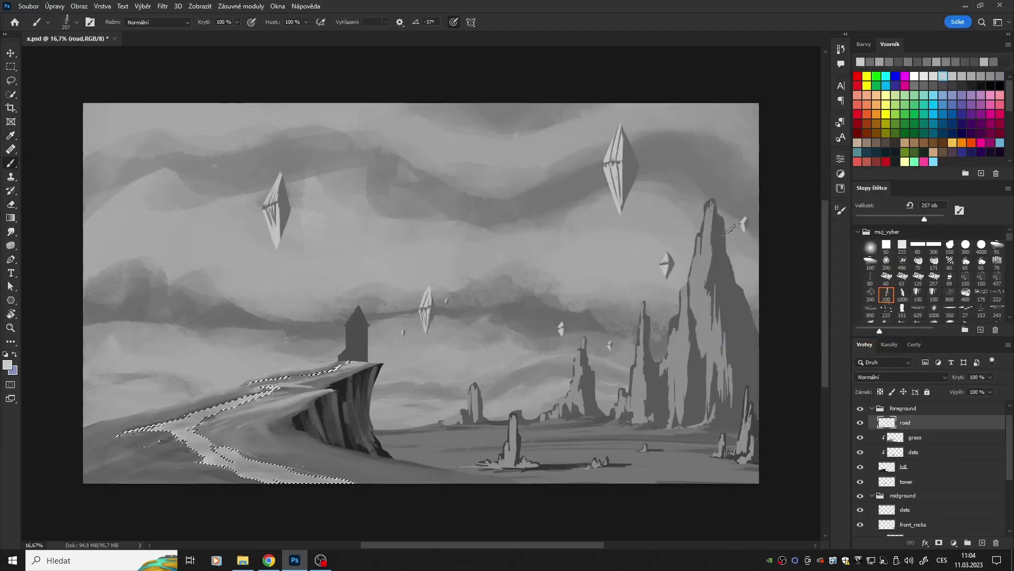
pyautogui.click(924, 76)
pyautogui.hotkey('ctrl', 'd')
# On the dets layer, cycle textured brush presets and add a new empty layer for the roof
pyautogui.press('m')
pyautogui.click(913, 452)
pyautogui.press('b')
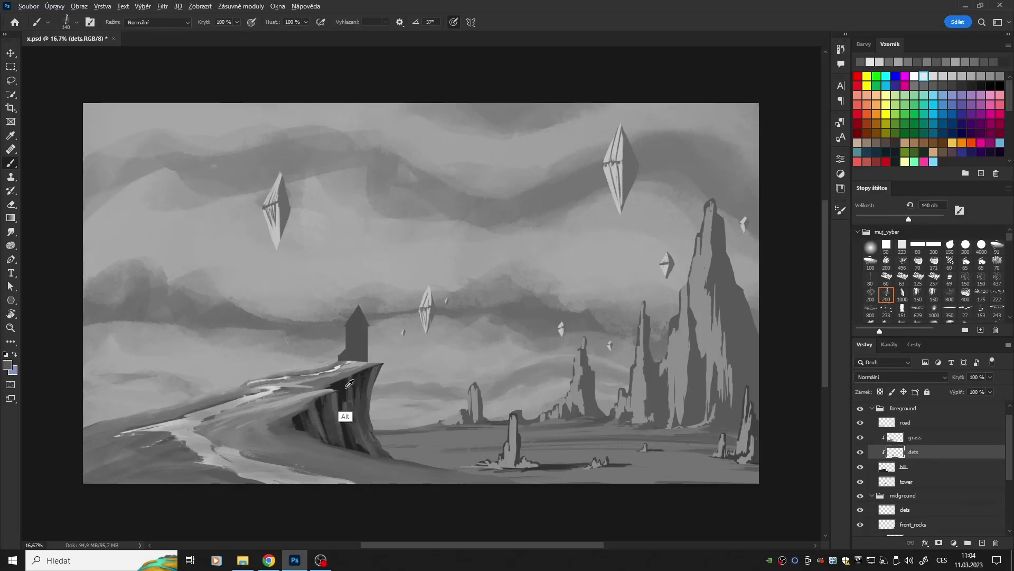
pyautogui.press('.')
pyautogui.press('.')
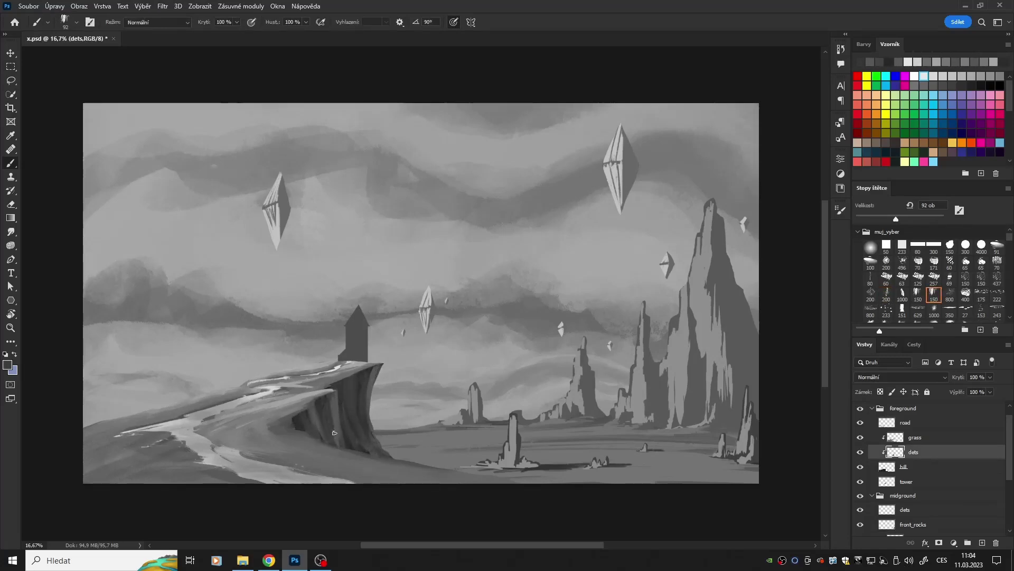
pyautogui.press('.')
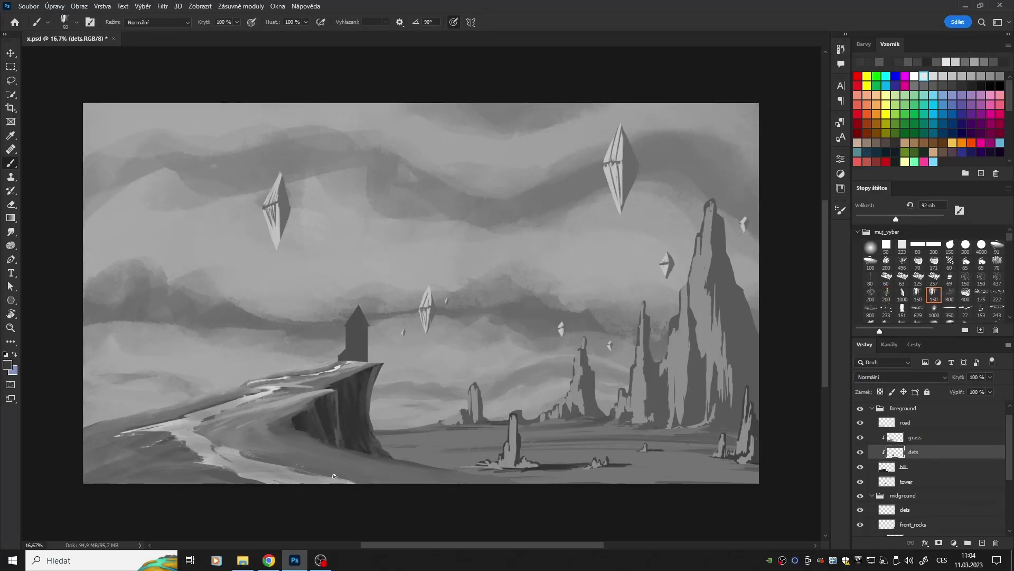
pyautogui.press(',')
pyautogui.press(',')
pyautogui.press(',')
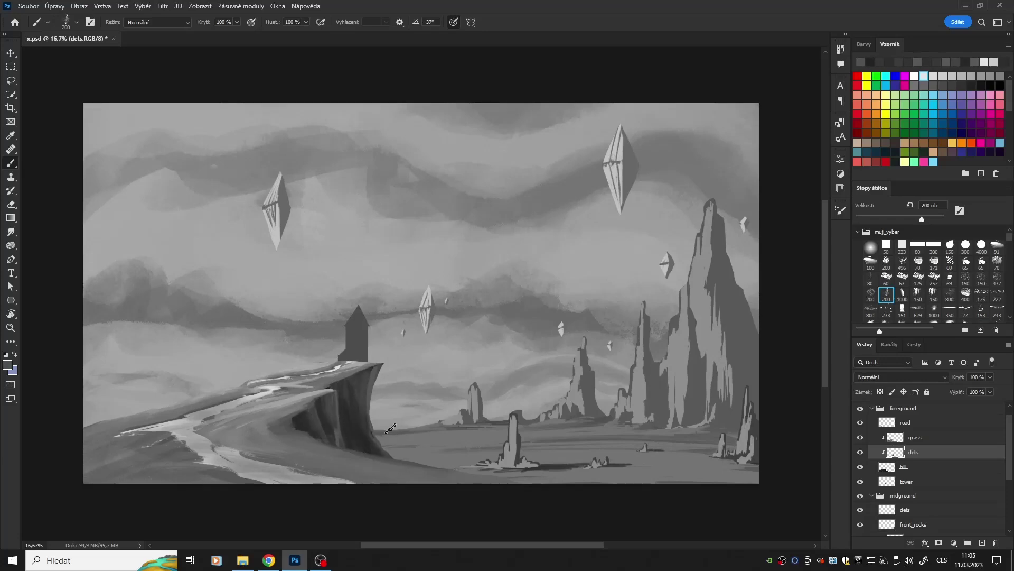
pyautogui.hotkey('ctrl', 'shift', 'alt', 'n')
pyautogui.write('roof')
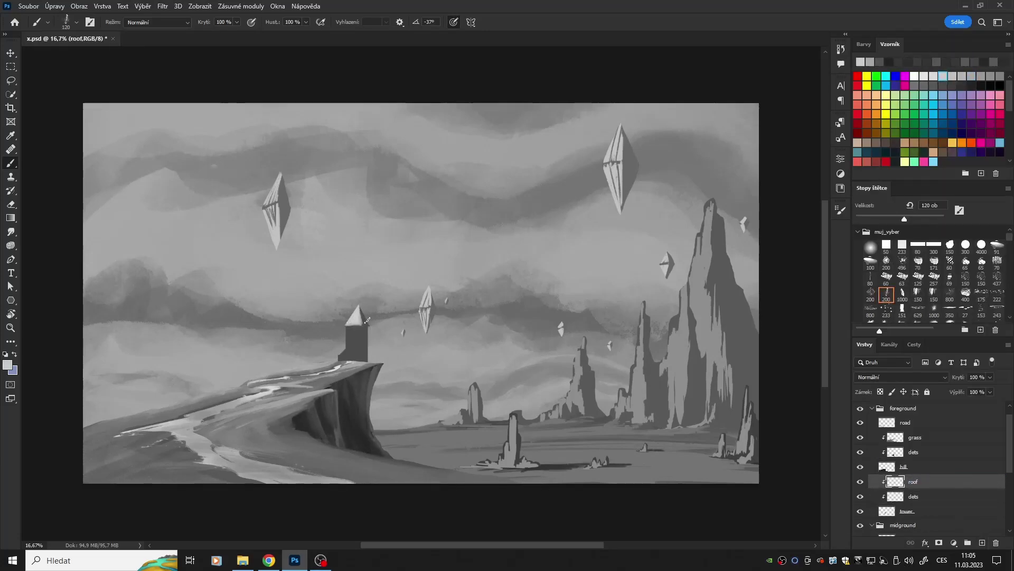
# Paint a light stroke on the roof layer to form the tower's pointed roof
pyautogui.press('e')
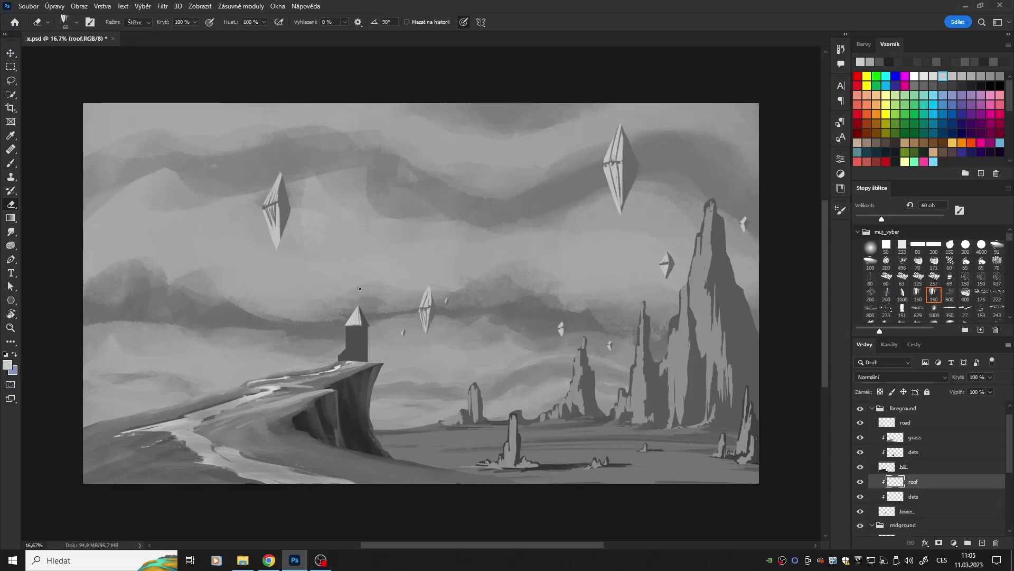
pyautogui.press('b')
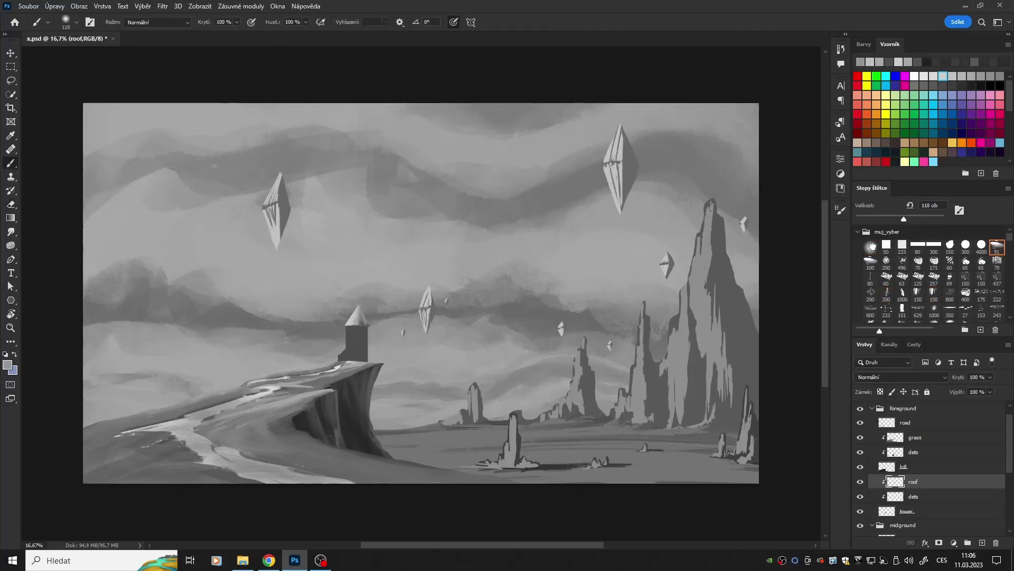
pyautogui.moveTo(361, 299); pyautogui.dragTo(361, 322)
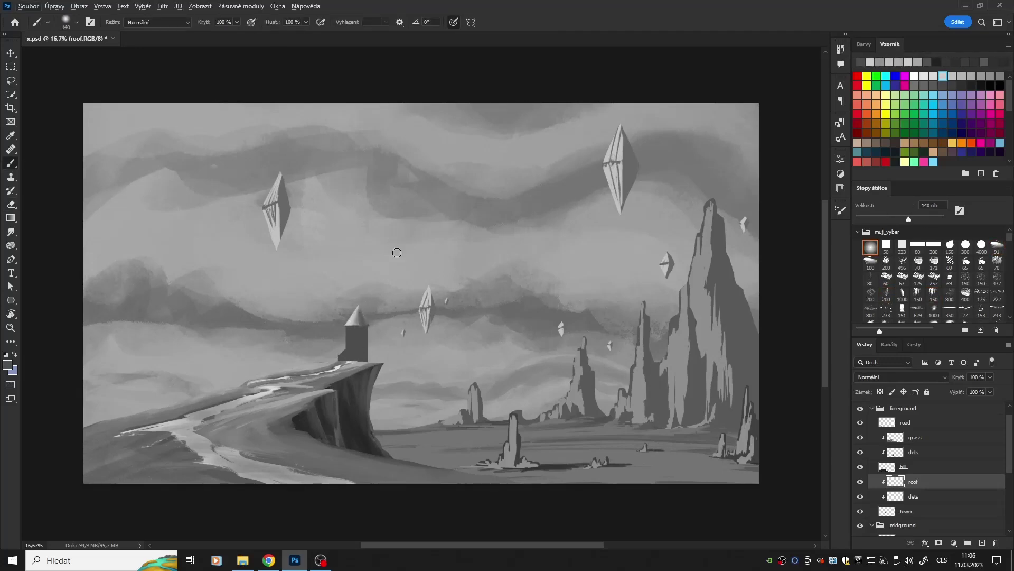
# On the dets layer, paint lighter tower walls with soft round and textured brushes, then zoom in
pyautogui.hotkey('alt', '[')
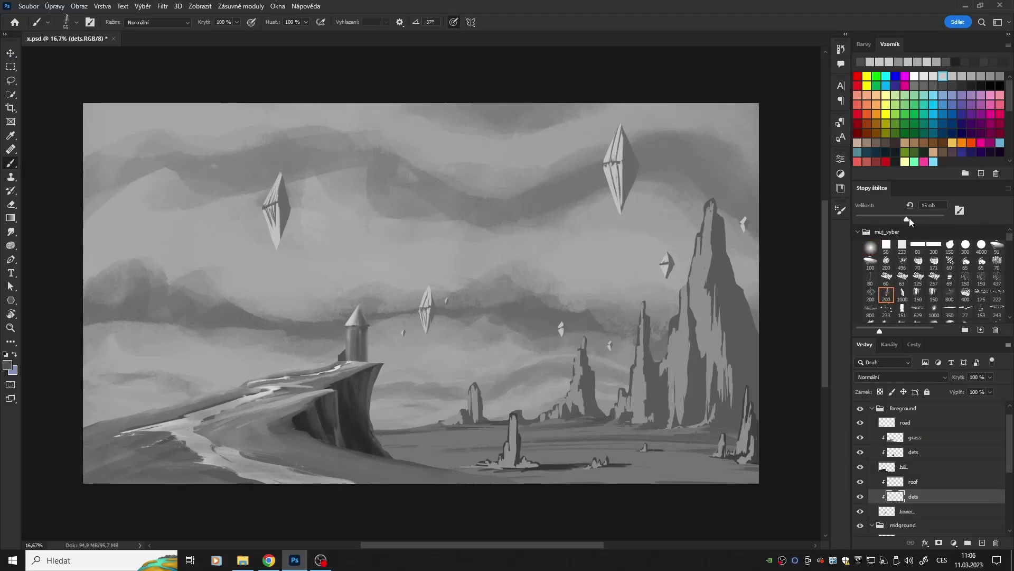
pyautogui.click(870, 247)
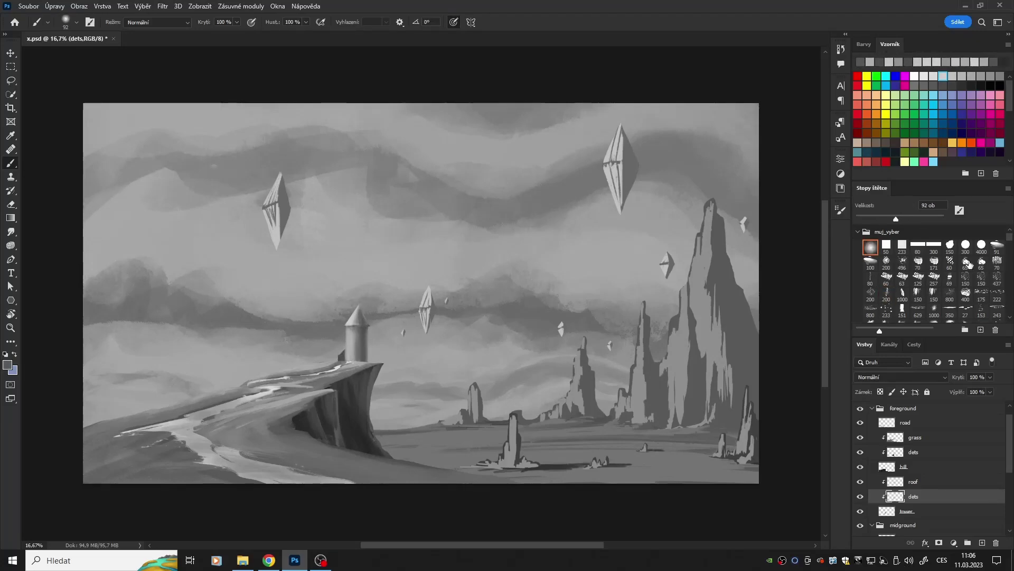
pyautogui.click(934, 293)
pyautogui.moveTo(342, 355); pyautogui.dragTo(346, 364)
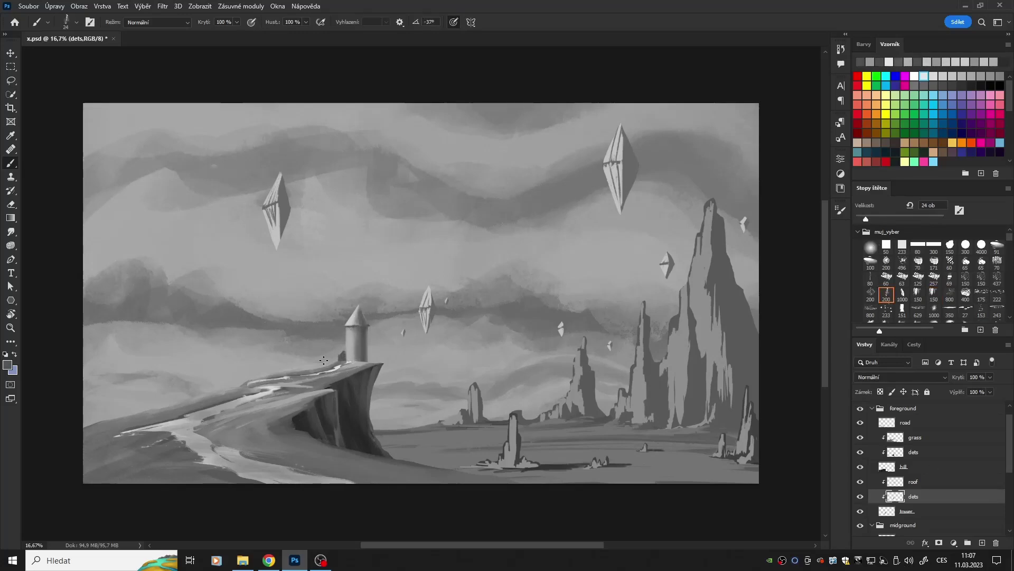
pyautogui.keyDown('ctrl'); pyautogui.click(324, 361); pyautogui.keyUp('ctrl')
pyautogui.press('m')
pyautogui.keyDown('ctrl'); pyautogui.click(365, 376); pyautogui.keyUp('ctrl')
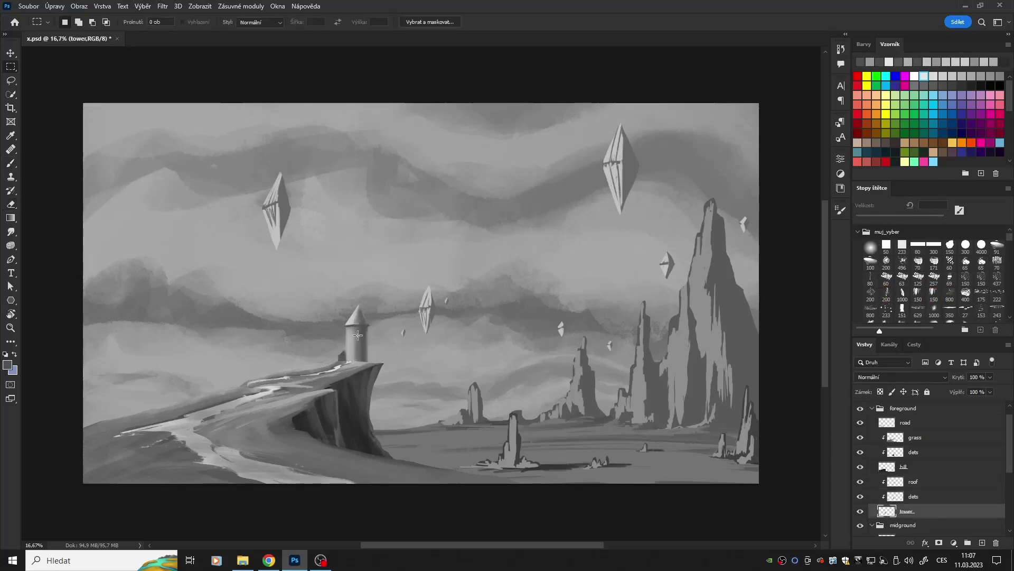
pyautogui.press('b')
pyautogui.scroll(3, 344, 349)
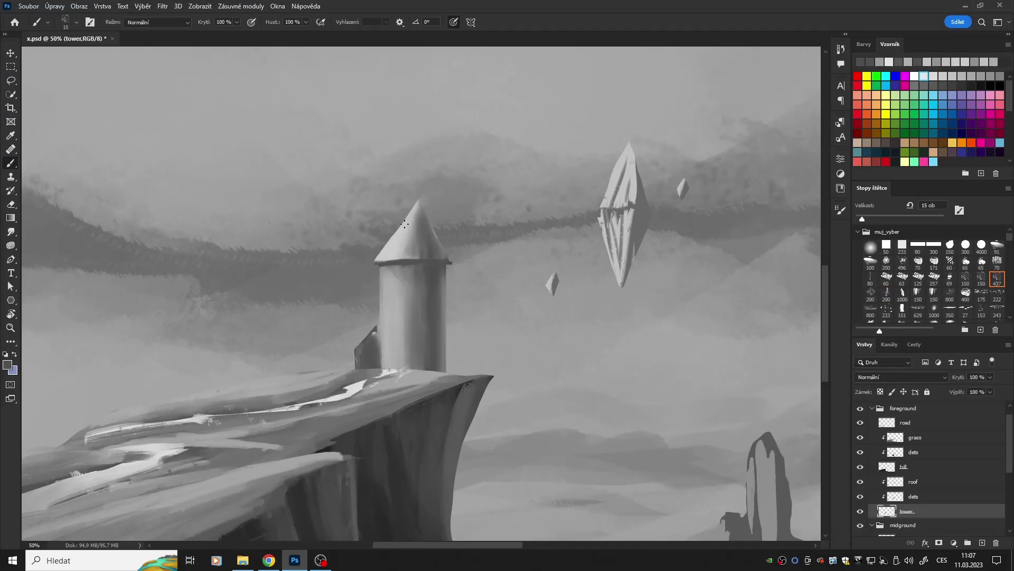
# Add a small stroke to the roof layer, erase it back, and return to painting on dets
pyautogui.keyDown('ctrl'); pyautogui.click(446, 256); pyautogui.keyUp('ctrl')
pyautogui.click(997, 245)
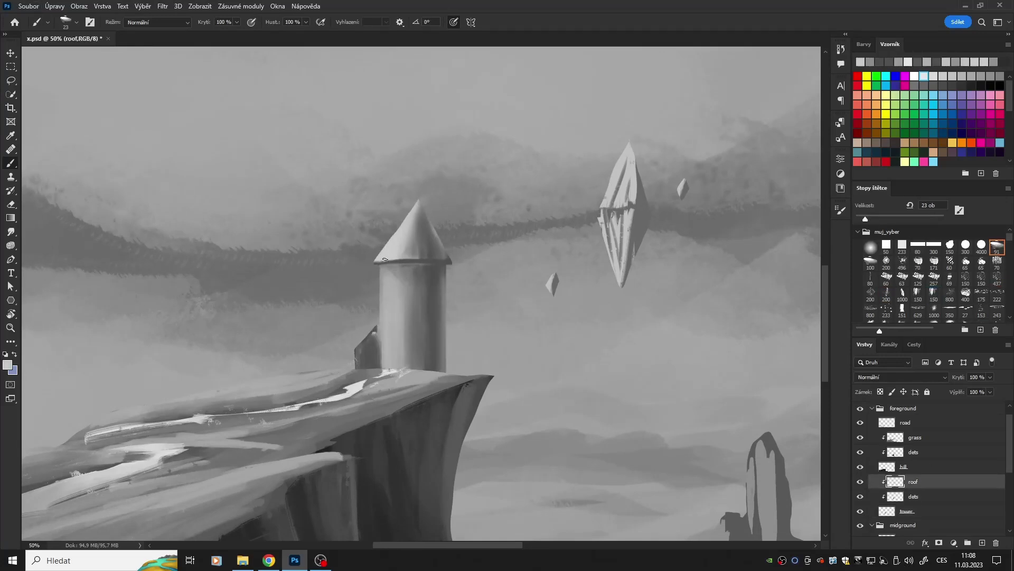
pyautogui.moveTo(376, 262); pyautogui.dragTo(406, 257)
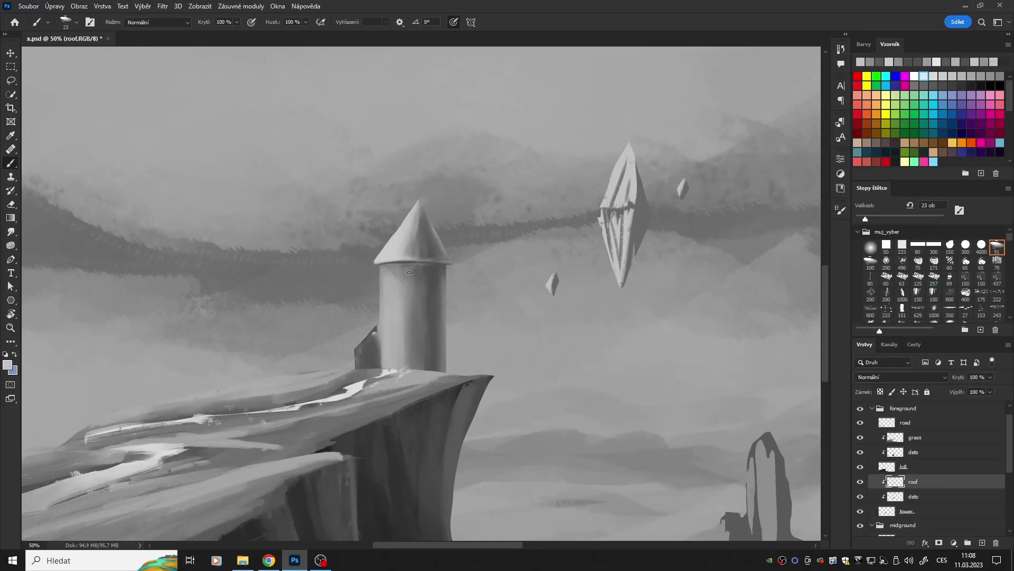
pyautogui.keyDown('ctrl'); pyautogui.click(380, 328); pyautogui.keyUp('ctrl')
pyautogui.keyDown('ctrl'); pyautogui.click(417, 262); pyautogui.keyUp('ctrl')
pyautogui.press('e')
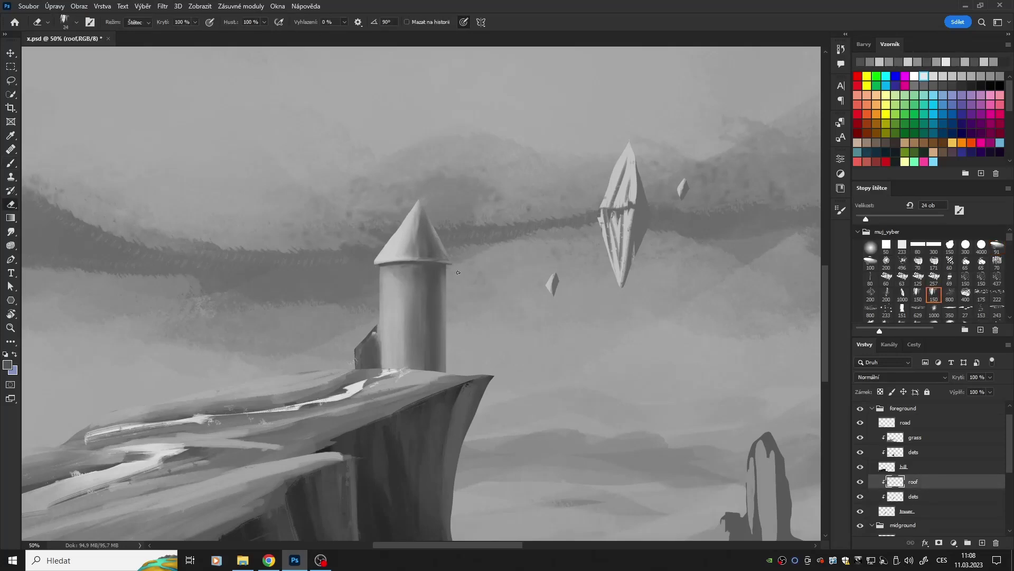
pyautogui.keyDown('ctrl'); pyautogui.click(458, 272); pyautogui.keyUp('ctrl')
pyautogui.press('b')
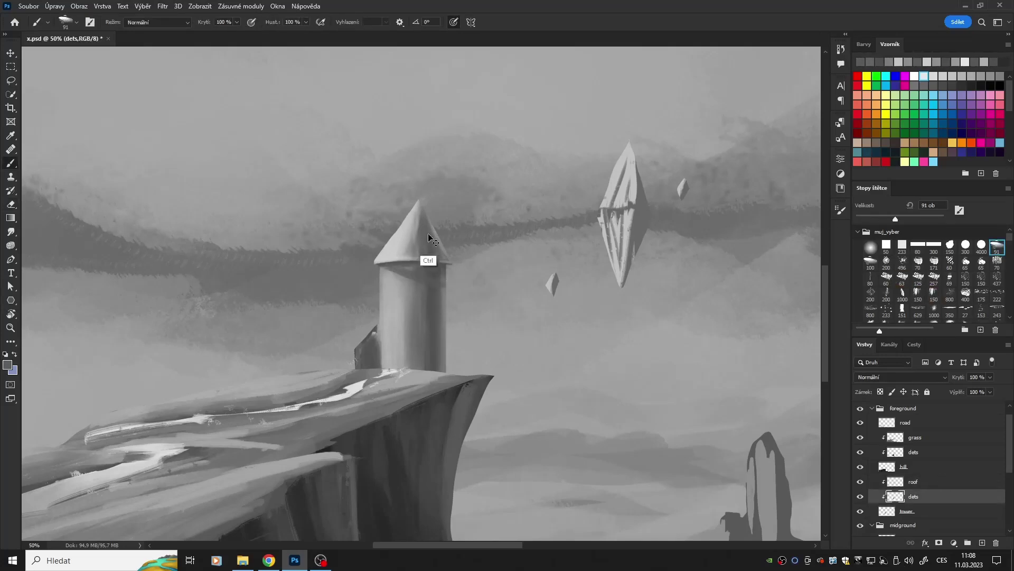
# Sample a darker grey, shade the round tower walls, and blend the shading with the Smudge tool
pyautogui.keyDown('alt'); pyautogui.click(398, 268); pyautogui.keyUp('alt')
pyautogui.keyDown('alt'); pyautogui.click(397, 267); pyautogui.keyUp('alt')
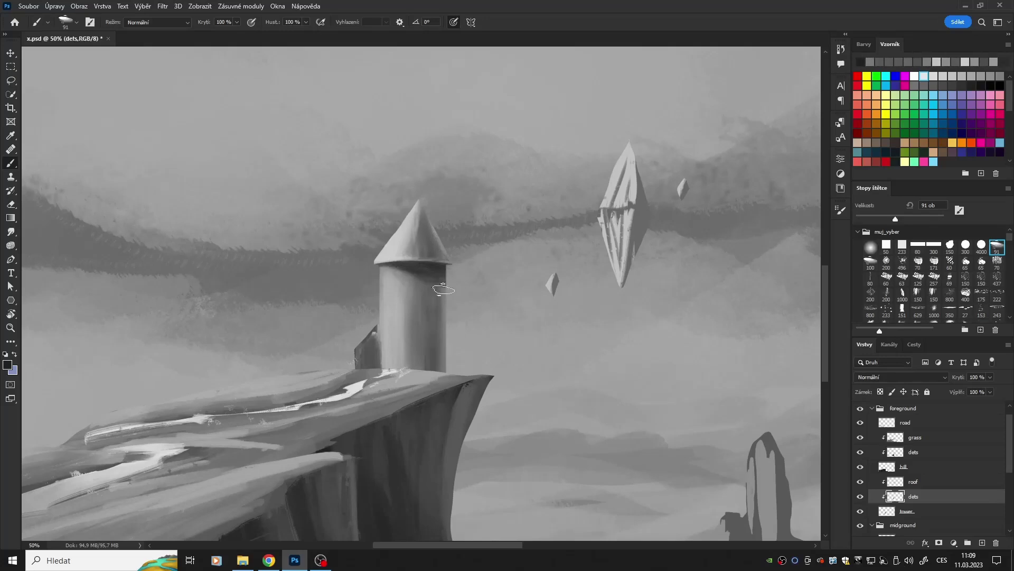
pyautogui.hotkey('shift', ',')
pyautogui.keyDown('ctrl'); pyautogui.click(435, 232); pyautogui.keyUp('ctrl')
pyautogui.hotkey('alt', '[')
pyautogui.press('r')
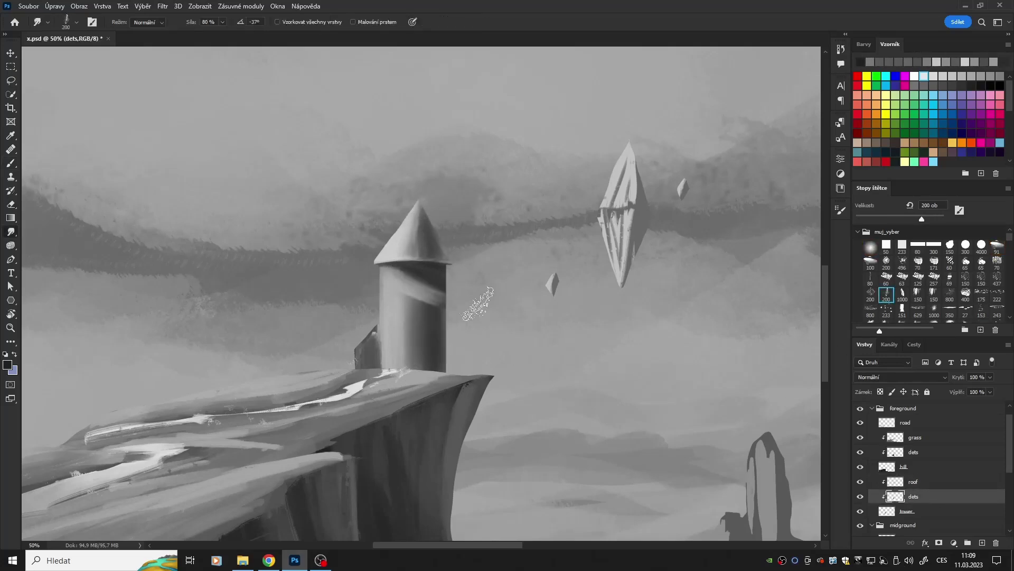
pyautogui.hotkey('ctrl', 'z')
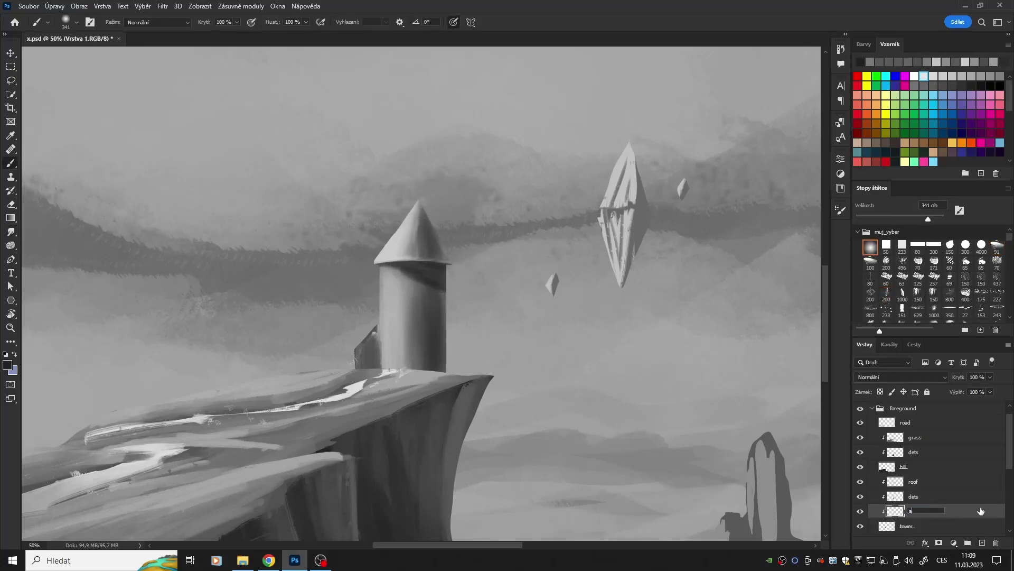
# Paint a dark staircase and railing beside the tower using sampled greys on the addon layer
pyautogui.press('b')
pyautogui.keyDown('alt'); pyautogui.click(353, 355); pyautogui.keyUp('alt')
pyautogui.moveTo(353, 354)
pyautogui.mouseDown()
pyautogui.moveTo(370, 336)
pyautogui.moveTo(357, 351)
pyautogui.mouseUp()
pyautogui.keyDown('alt'); pyautogui.click(377, 350); pyautogui.keyUp('alt')
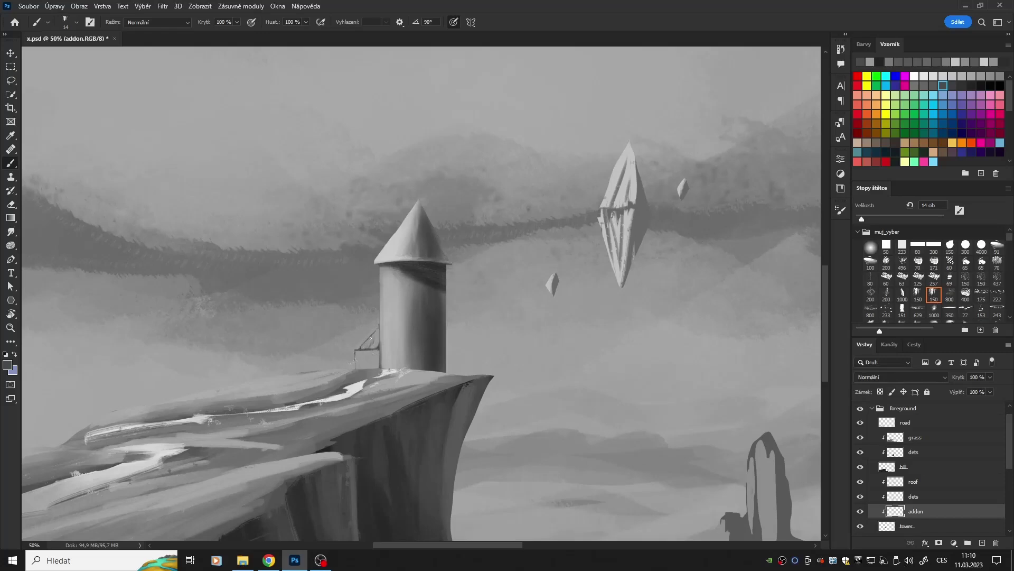
pyautogui.moveTo(373, 351); pyautogui.dragTo(360, 353)
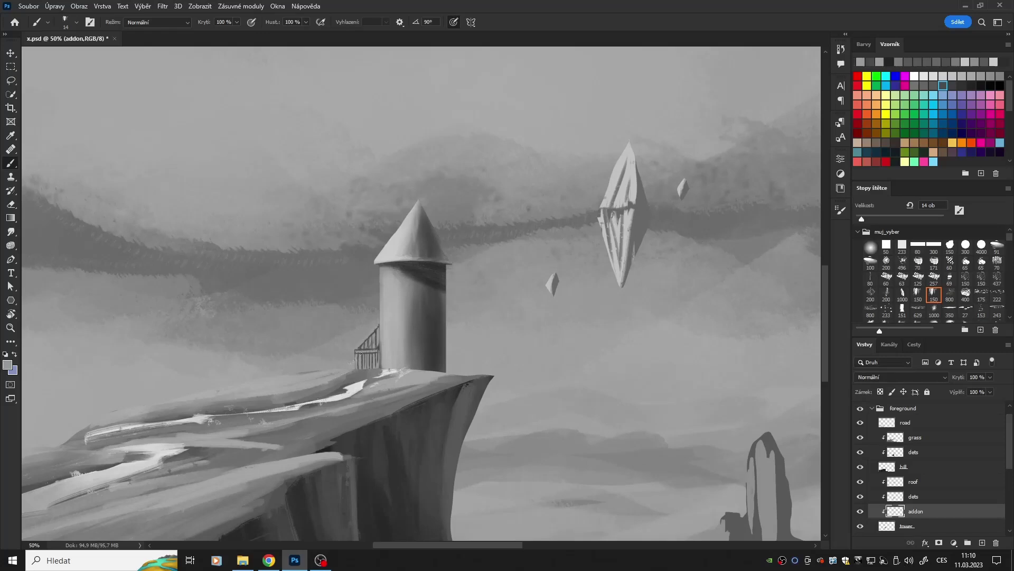
pyautogui.keyDown('alt'); pyautogui.click(367, 359); pyautogui.keyUp('alt')
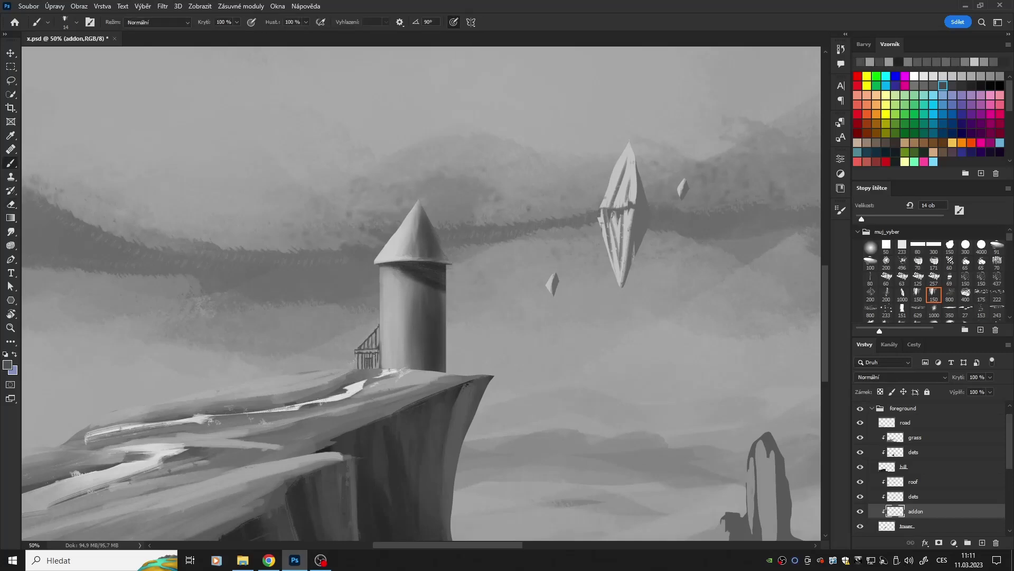
pyautogui.keyDown('alt'); pyautogui.click(404, 256); pyautogui.keyUp('alt')
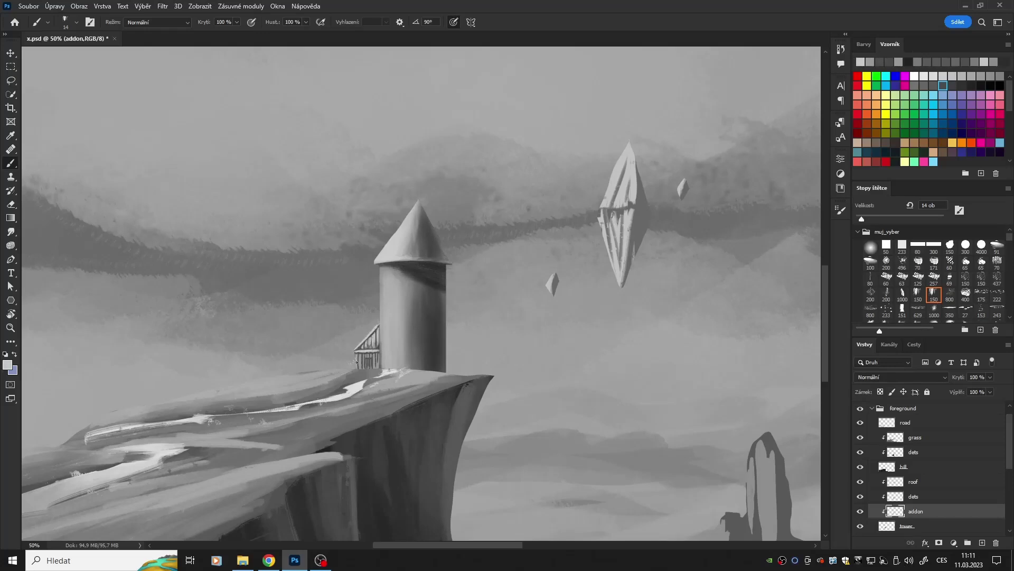
# On the road layer, extend the white road to the tower base and trim its stray parts
pyautogui.click(917, 496)
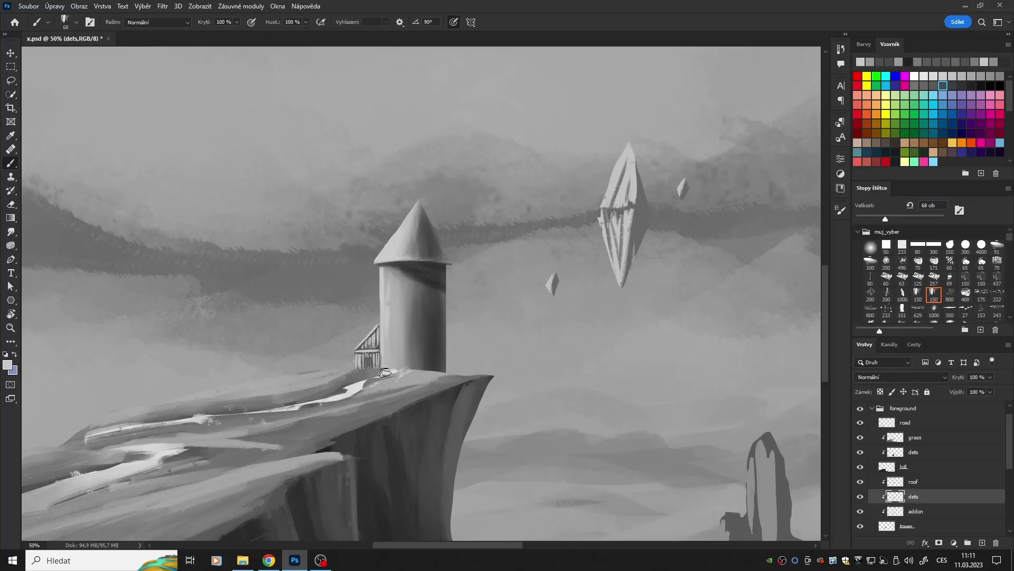
pyautogui.keyDown('ctrl'); pyautogui.click(386, 373); pyautogui.keyUp('ctrl')
pyautogui.moveTo(367, 381); pyautogui.dragTo(391, 371)
pyautogui.press('e')
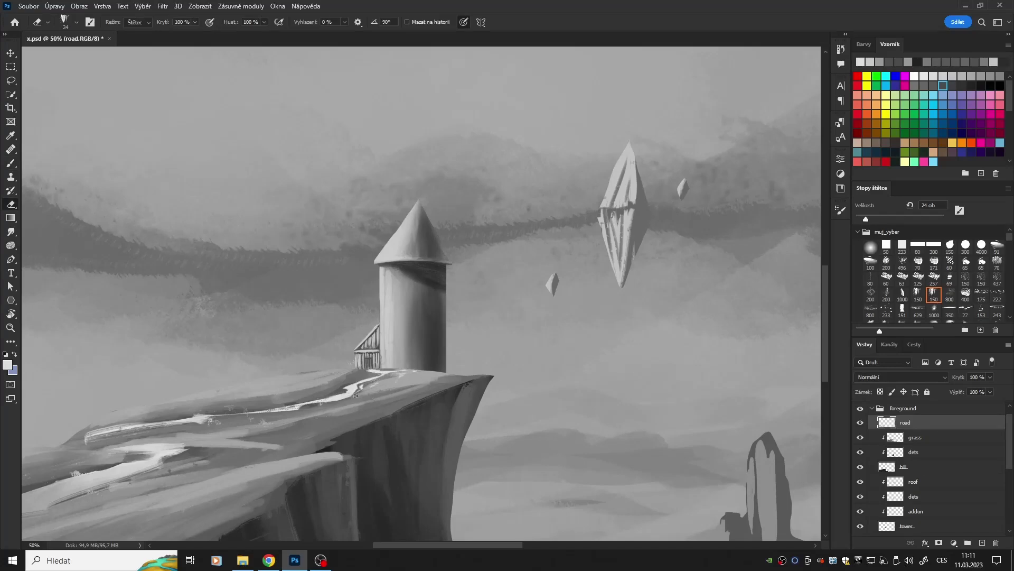
pyautogui.press('b')
pyautogui.press('e')
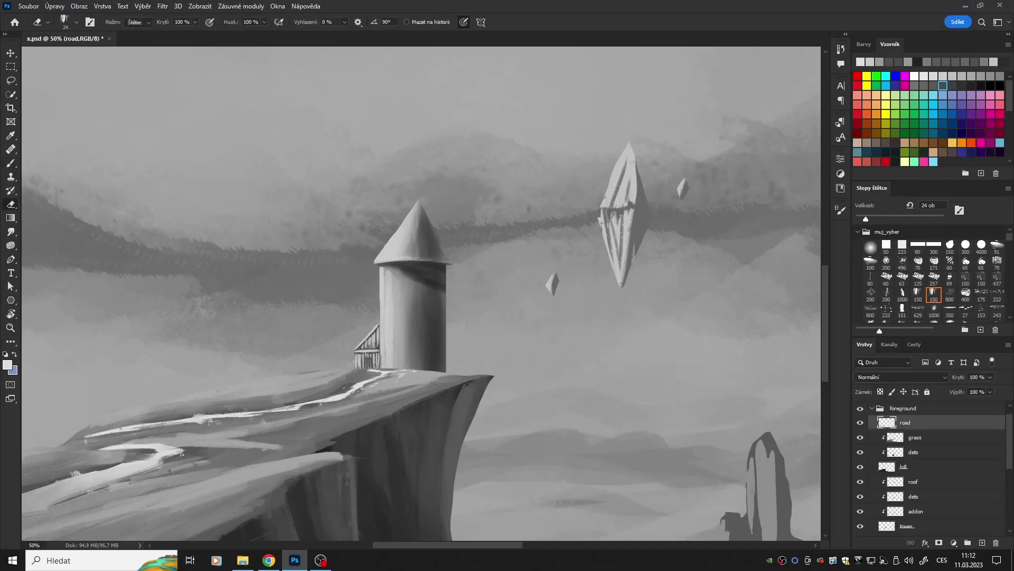
pyautogui.moveTo(90, 438); pyautogui.dragTo(252, 416)
# Paint a small dark arched doorway at the tower's base on the lower dets layer
pyautogui.keyDown('ctrl'); pyautogui.click(408, 359); pyautogui.keyUp('ctrl')
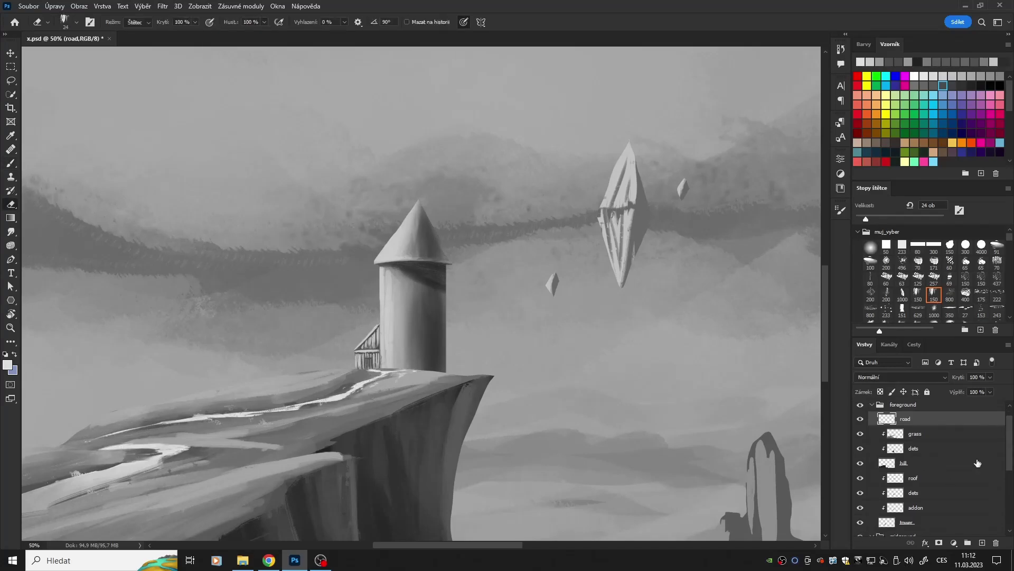
pyautogui.press('b')
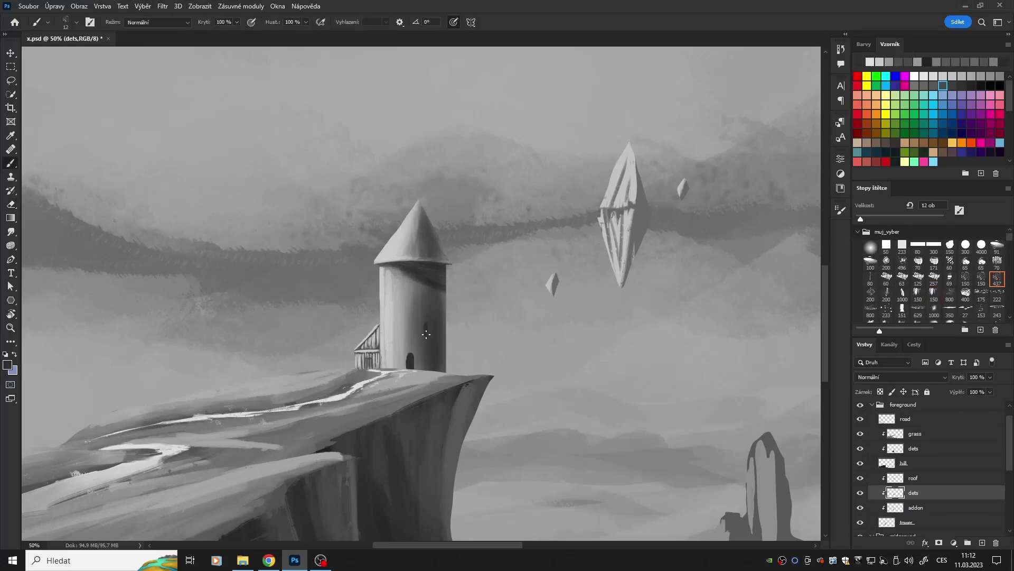
pyautogui.scroll(1, 898, 449)
pyautogui.click(860, 407)
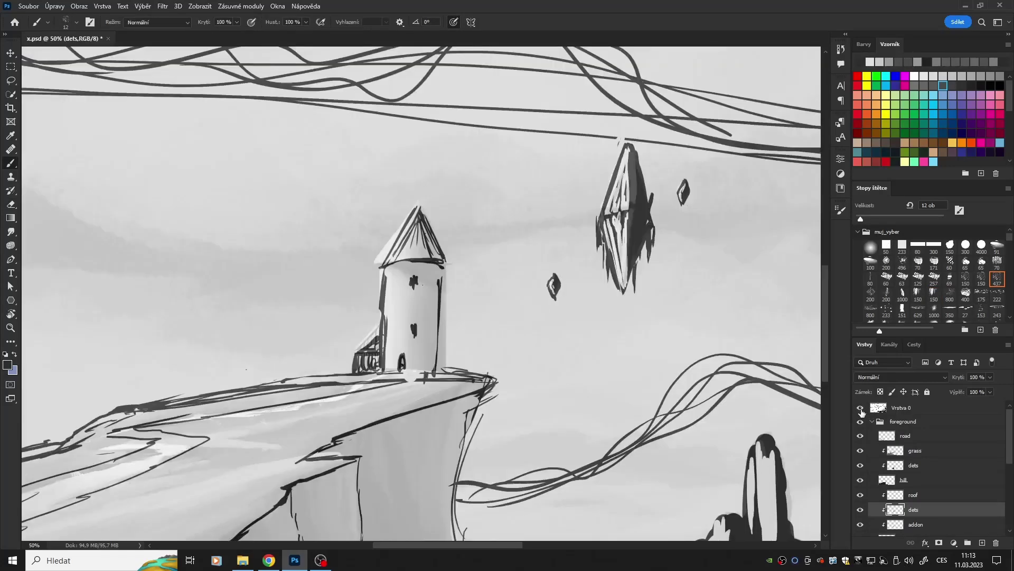
pyautogui.moveTo(415, 279); pyautogui.dragTo(416, 285)
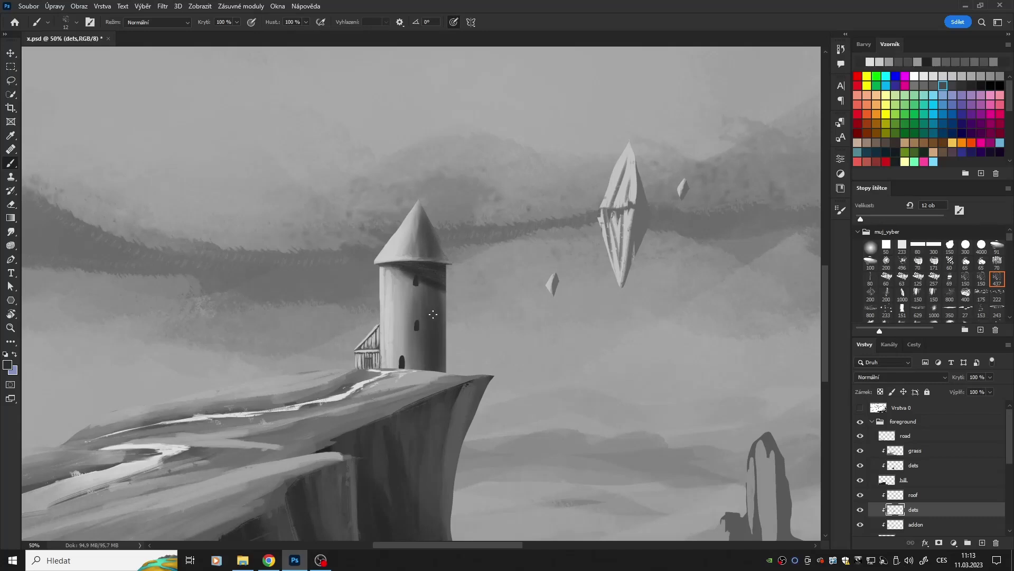
# Add a new layer for the tower windows and start renaming it
pyautogui.press('m')
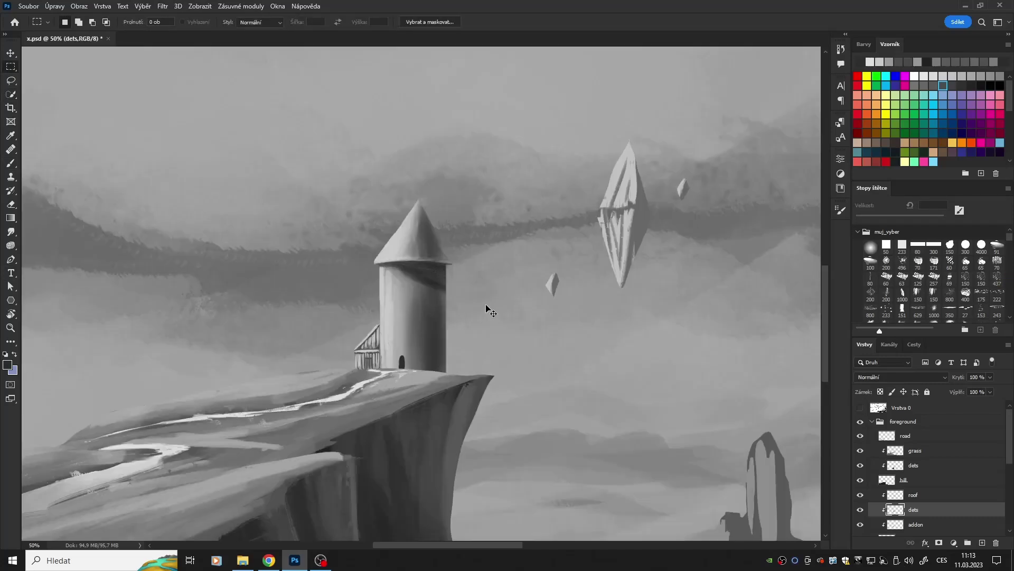
pyautogui.hotkey('ctrl', 'shift', 'j')
pyautogui.doubleClick(916, 509)
# Name the layer 'windows' and set the brush blend mode to Color Dodge (Zesvětlit barvy)
pyautogui.write('windows')
pyautogui.press('Return')
pyautogui.press('b')
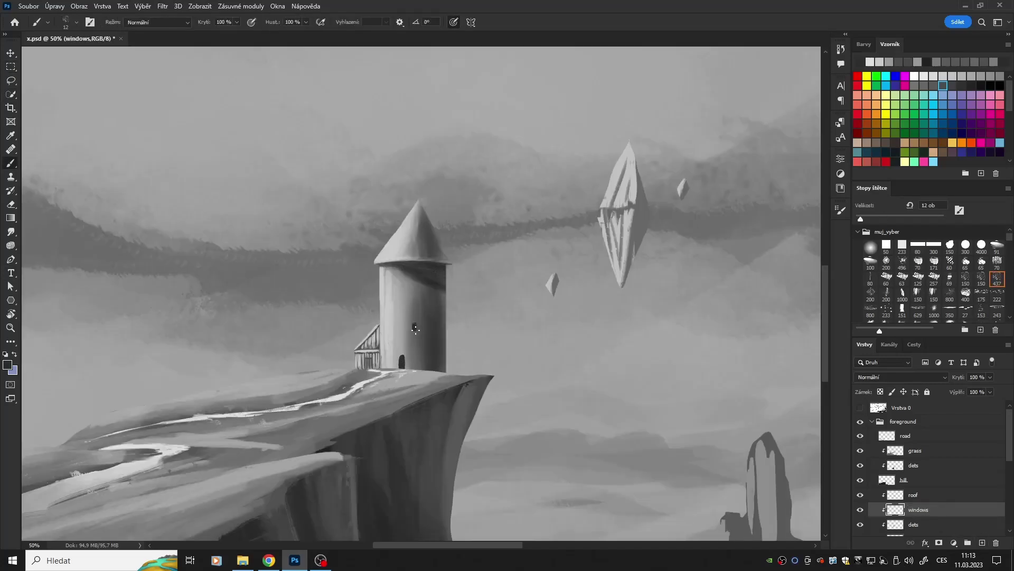
pyautogui.moveTo(427, 297); pyautogui.dragTo(284, 245)
pyautogui.click(157, 22)
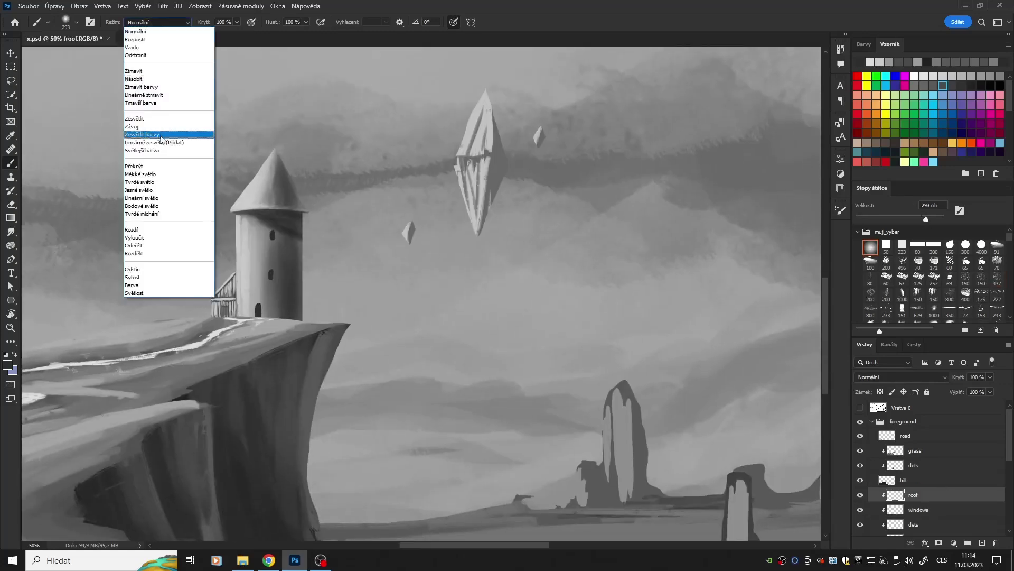
pyautogui.click(158, 136)
# Load the hill's outline from the grass layer as a selection, then make the rocks layer active
pyautogui.click(914, 524)
pyautogui.moveTo(227, 283); pyautogui.dragTo(478, 241)
pyautogui.scroll(-2, 930, 476)
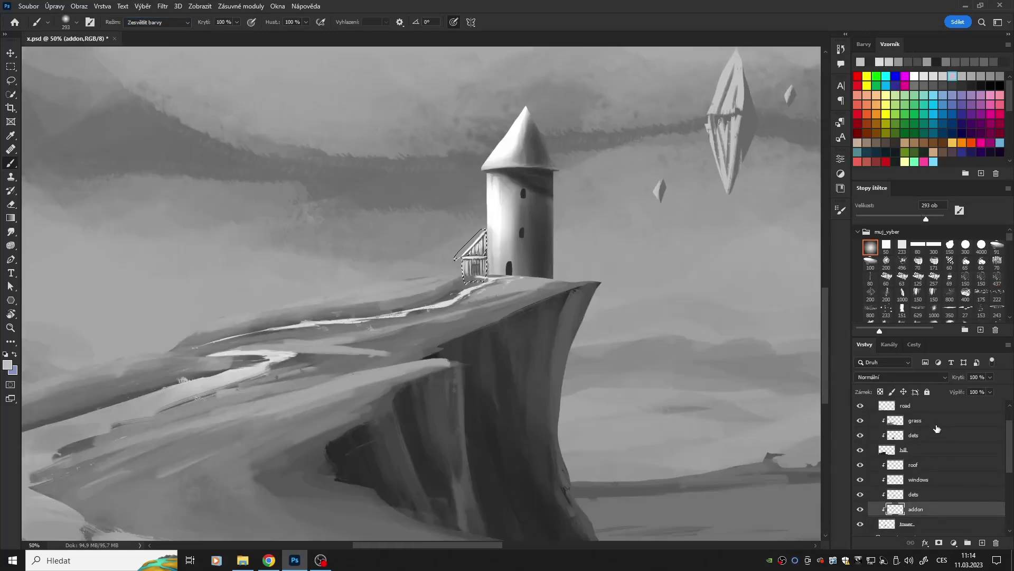
pyautogui.click(915, 423)
pyautogui.keyDown('ctrl'); pyautogui.click(895, 422); pyautogui.keyUp('ctrl')
pyautogui.scroll(-3, 577, 344)
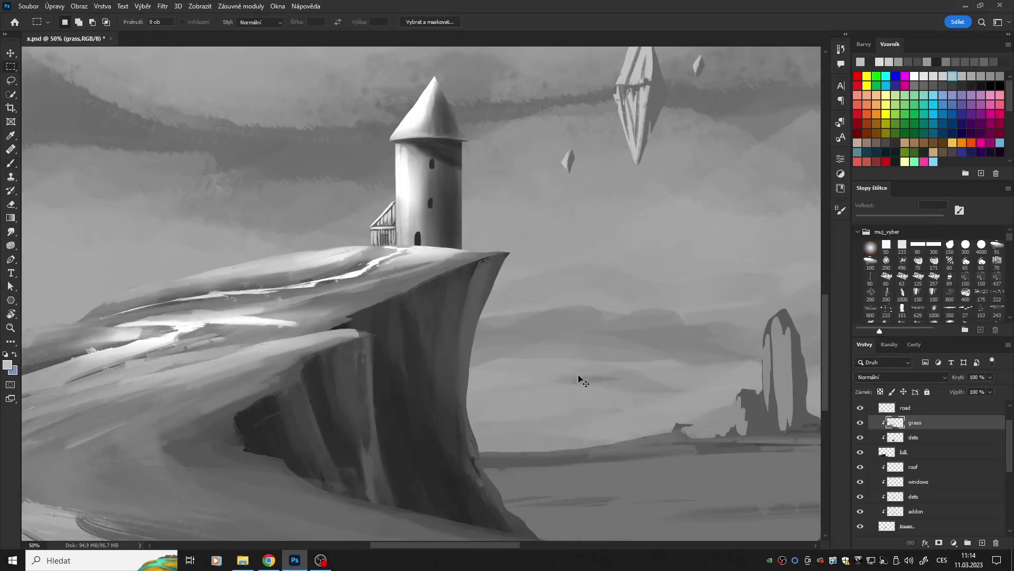
pyautogui.press('m')
pyautogui.scroll(2, 308, 233)
pyautogui.scroll(-5, 1012, 453)
pyautogui.click(906, 471)
# Erase the rock spire's top and left edge with a 60 px eraser for a crisper silhouette
pyautogui.press('b')
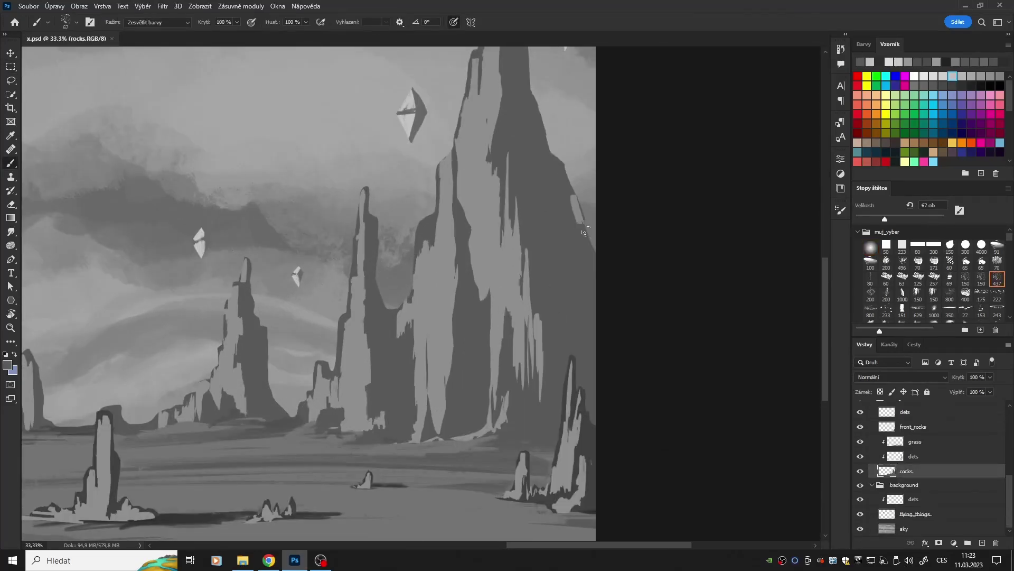
pyautogui.scroll(3, 540, 195)
pyautogui.moveTo(578, 198)
pyautogui.mouseDown()
pyautogui.moveTo(548, 144)
pyautogui.moveTo(502, 156)
pyautogui.mouseUp()
pyautogui.press('e')
pyautogui.click(997, 281)
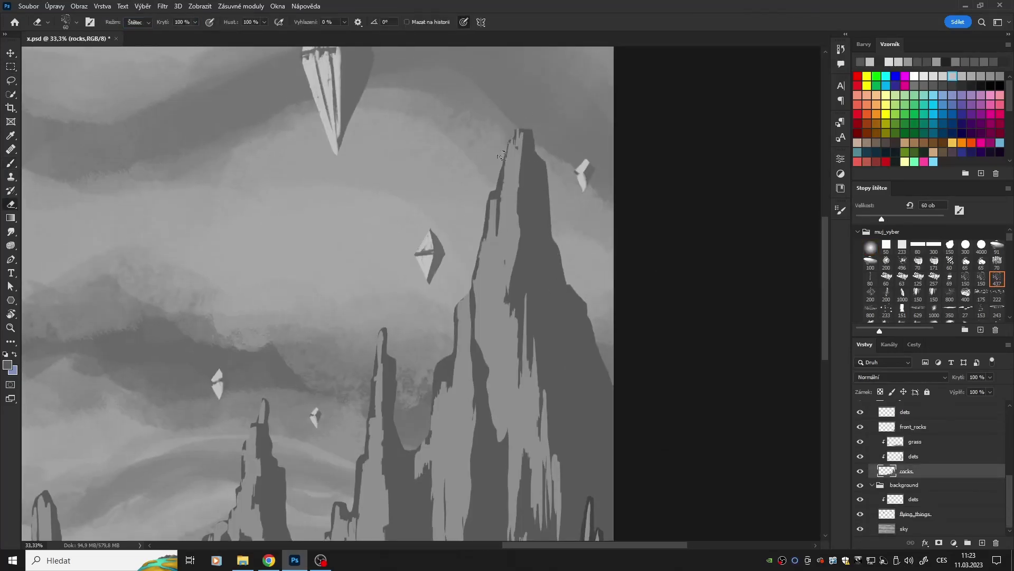
pyautogui.moveTo(477, 241); pyautogui.dragTo(447, 381)
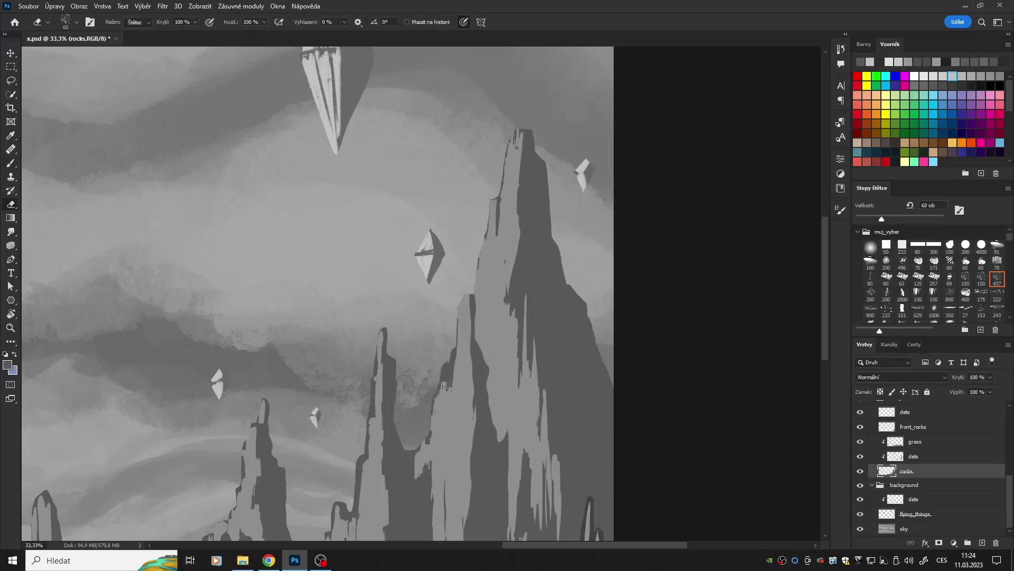
pyautogui.scroll(-3, 531, 301)
pyautogui.hscroll(-2, 532, 301)
# Alternate brush and eraser while panning along the spires, then select the front rocks layer
pyautogui.press('b')
pyautogui.press('e')
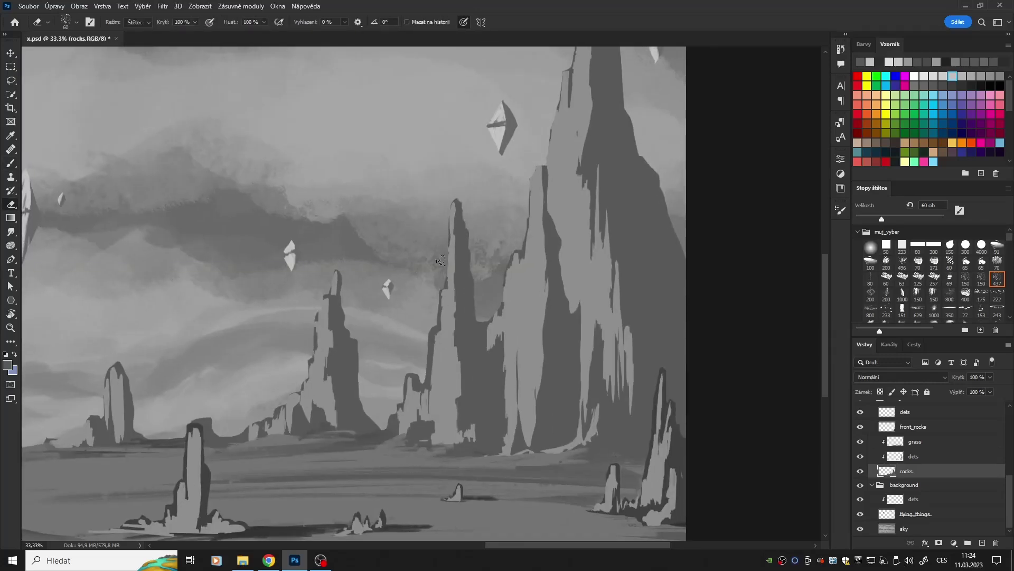
pyautogui.press('b')
pyautogui.press('e')
pyautogui.press('b')
pyautogui.press('e')
pyautogui.hscroll(-3, 391, 414)
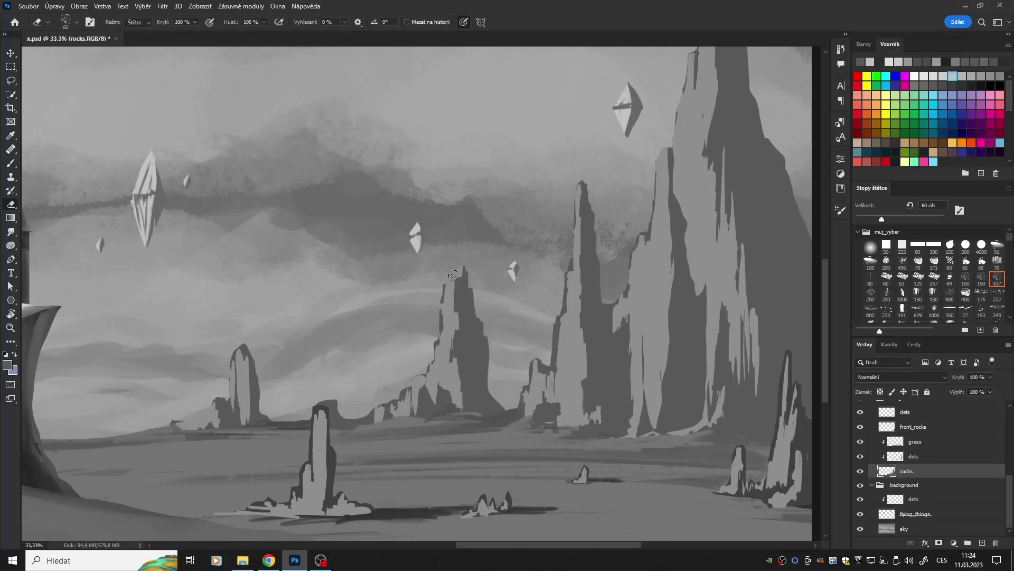
pyautogui.hscroll(-2, 432, 327)
pyautogui.scroll(-1, 476, 370)
pyautogui.press('b')
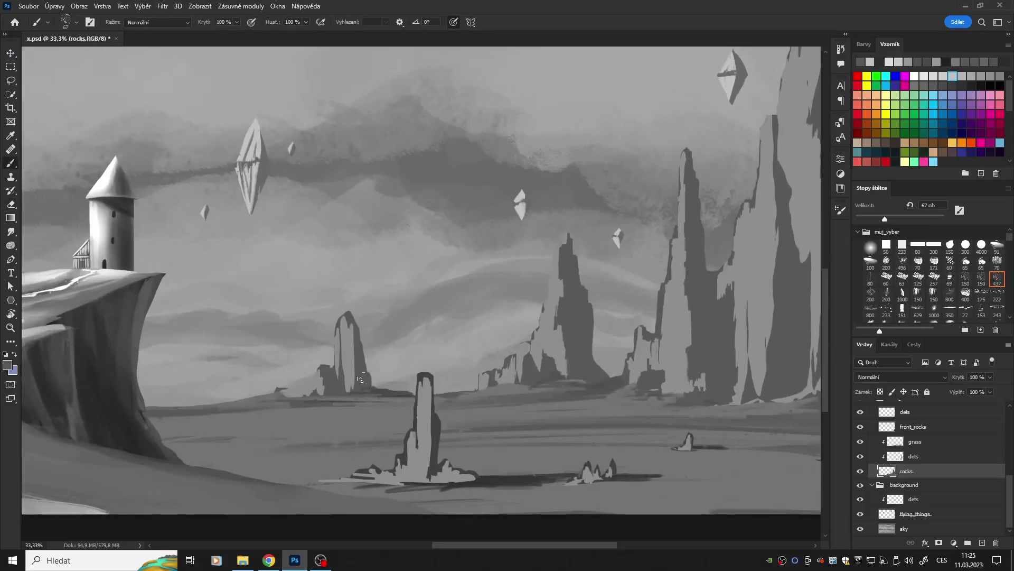
pyautogui.press('e')
pyautogui.press('b')
pyautogui.press('e')
pyautogui.press('b')
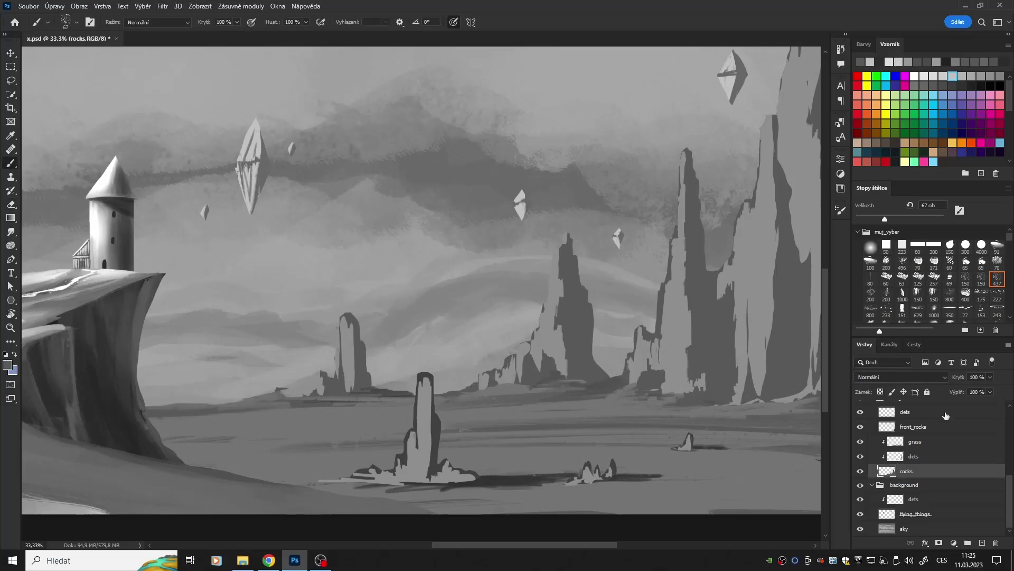
pyautogui.keyDown('ctrl'); pyautogui.click(436, 421); pyautogui.keyUp('ctrl')
# Clip the dets layer onto front_rocks as a clipping mask
pyautogui.press('e')
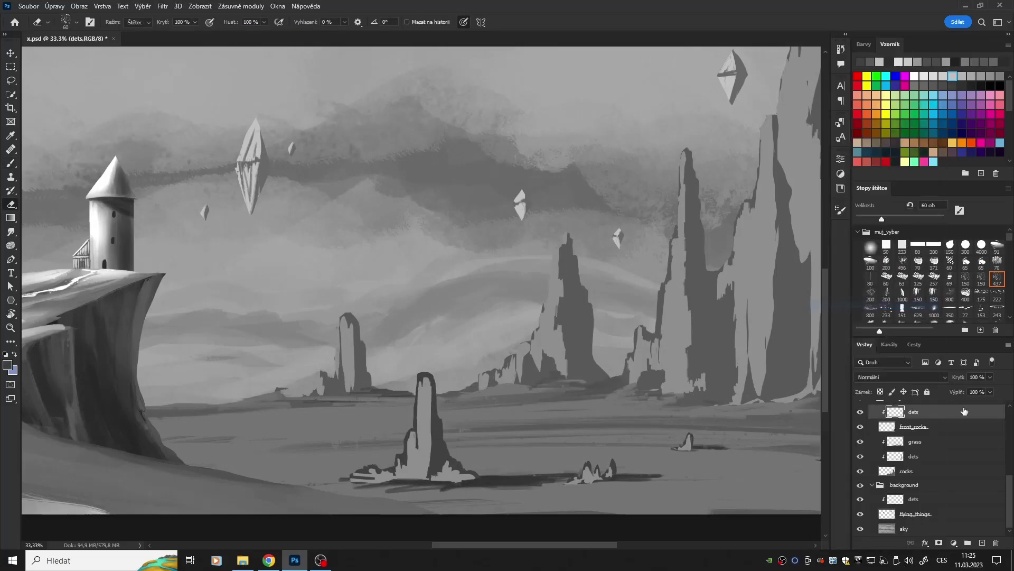
pyautogui.hotkey('ctrl', 'alt', 'g')
pyautogui.hscroll(10, 431, 483)
pyautogui.scroll(-1, 442, 425)
pyautogui.press('b')
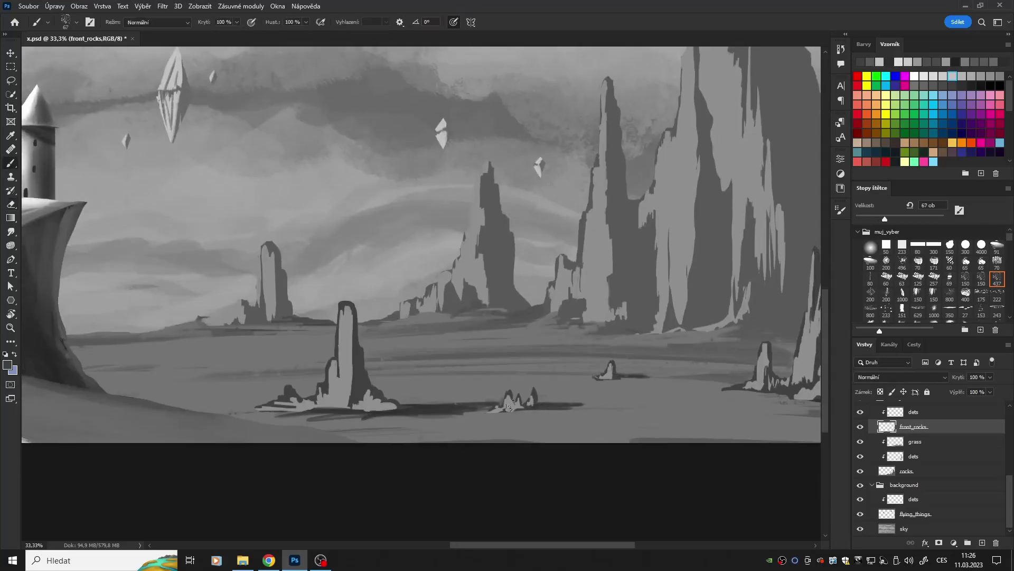
# Paint light highlights and dark shading on the central and right rock spires, erasing unwanted dark strokes
pyautogui.hotkey('alt', ']')
pyautogui.press('b')
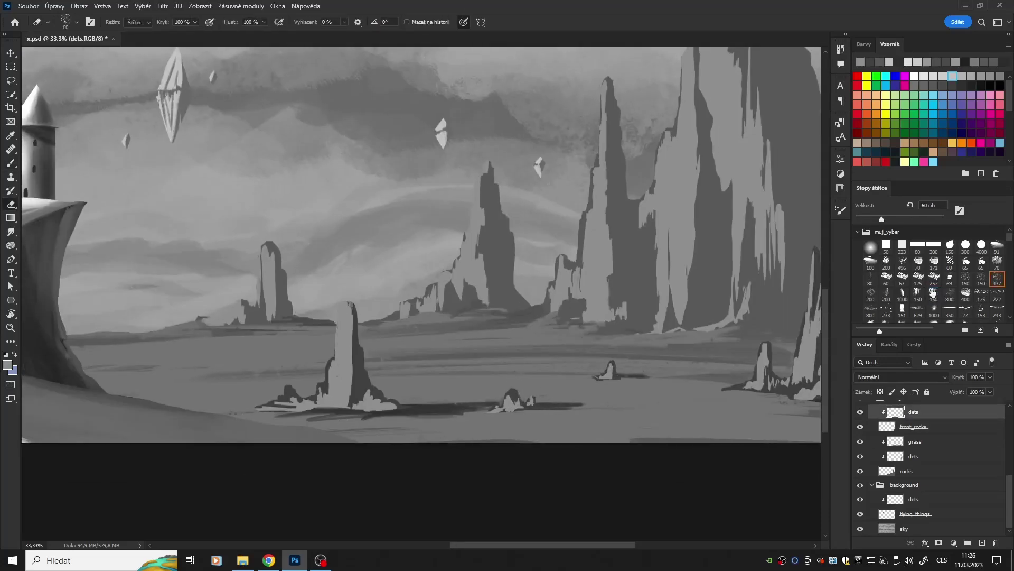
pyautogui.moveTo(328, 365)
pyautogui.mouseDown()
pyautogui.moveTo(315, 396)
pyautogui.moveTo(352, 404)
pyautogui.mouseUp()
pyautogui.press('e')
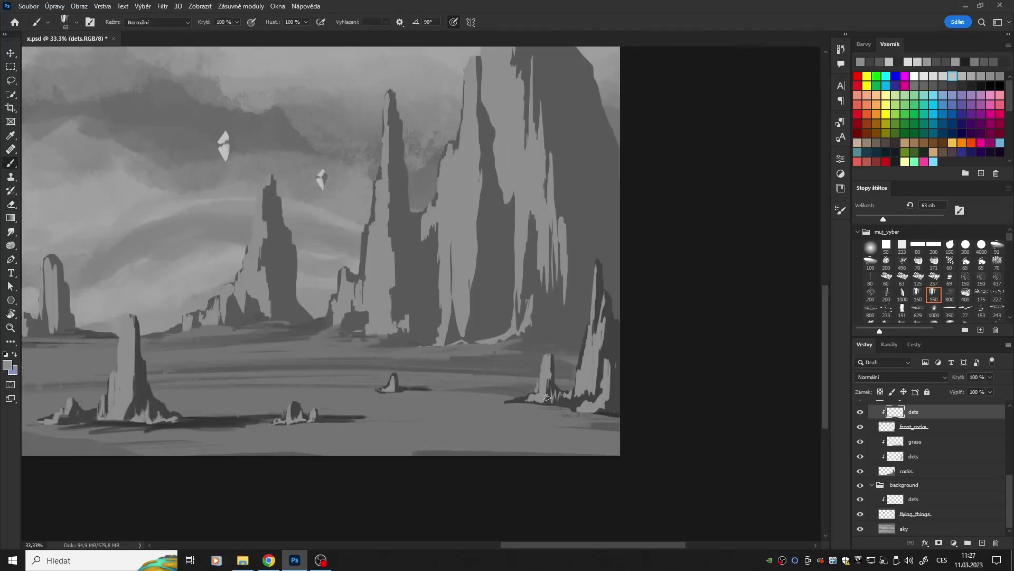
pyautogui.moveTo(601, 322); pyautogui.dragTo(603, 323)
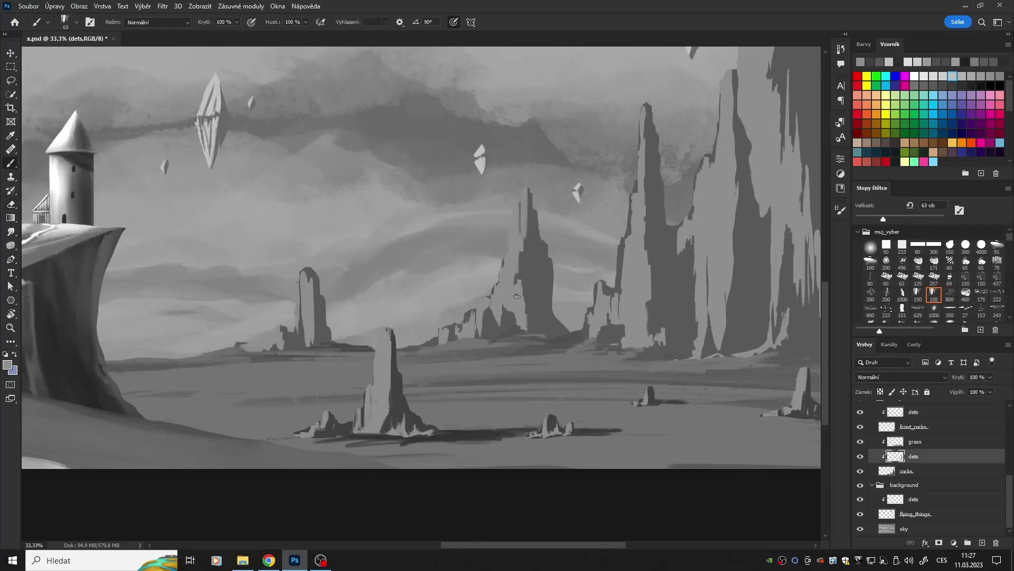
pyautogui.moveTo(517, 297)
pyautogui.mouseDown()
pyautogui.moveTo(497, 317)
pyautogui.moveTo(511, 321)
pyautogui.mouseUp()
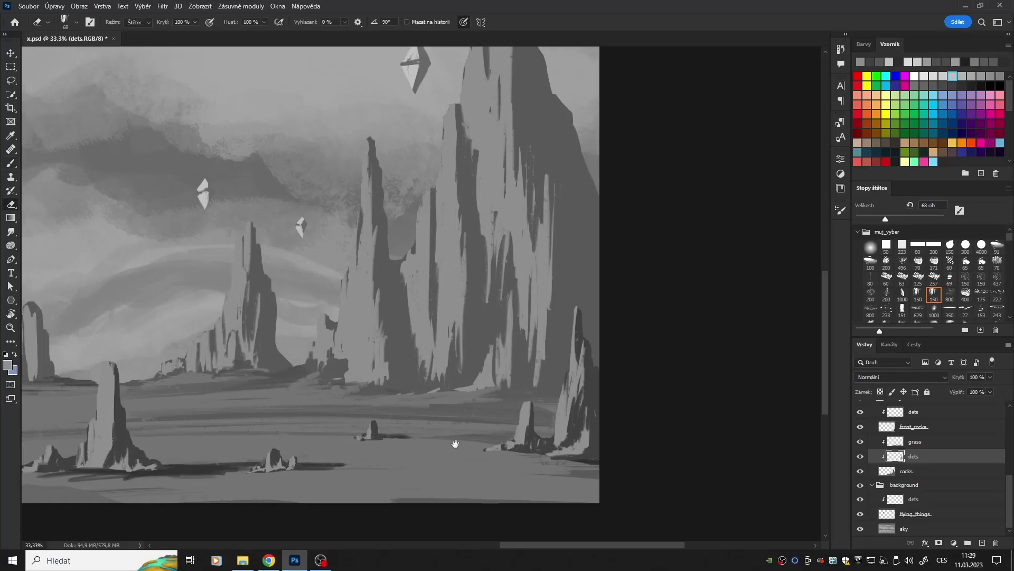
pyautogui.press('b')
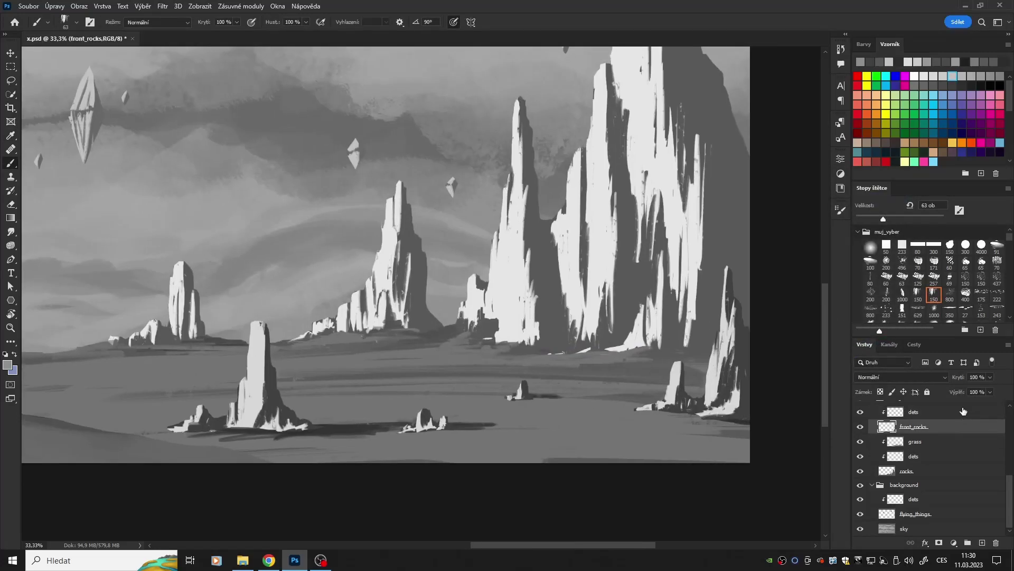
# Lasso-select the tall spire's base and toggle the front rocks' visibility to check beneath
pyautogui.press('l')
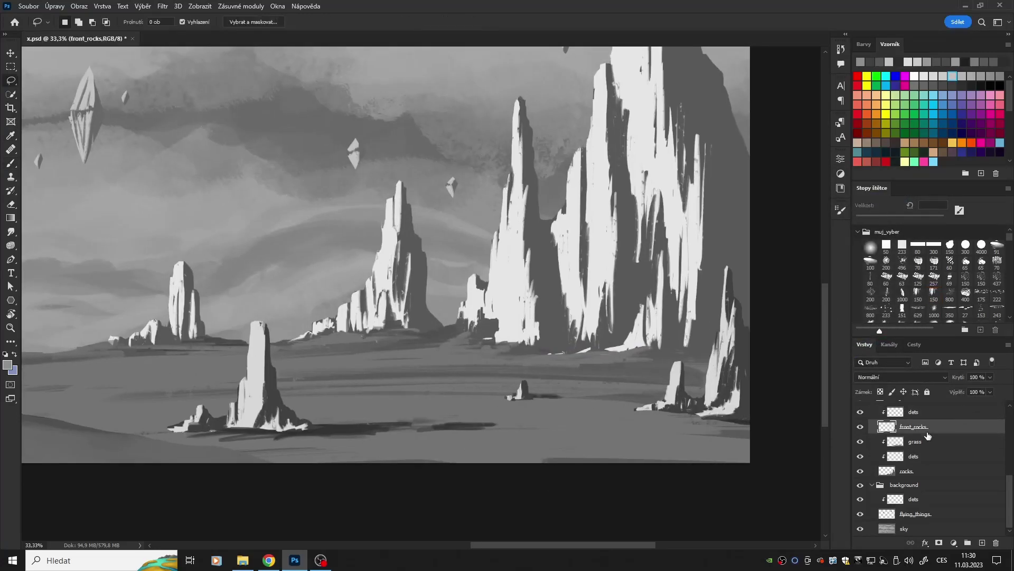
pyautogui.hotkey('alt', '[')
pyautogui.hotkey('alt', ']')
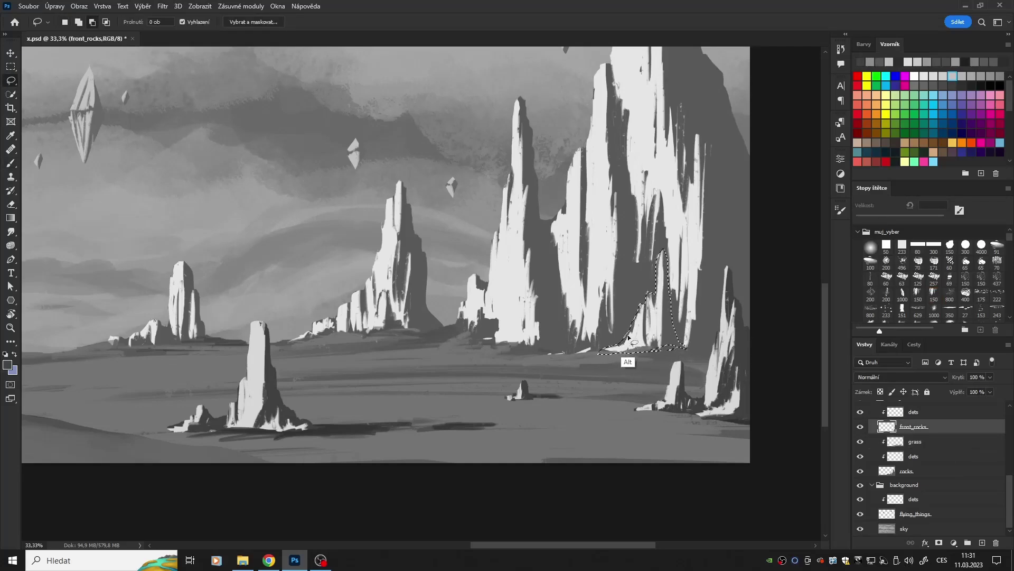
pyautogui.hotkey('ctrl', 'd')
pyautogui.hotkey('ctrl', ',')
pyautogui.hotkey('alt', '[')
pyautogui.hotkey('alt', '[')
pyautogui.hotkey('ctrl', 'z')
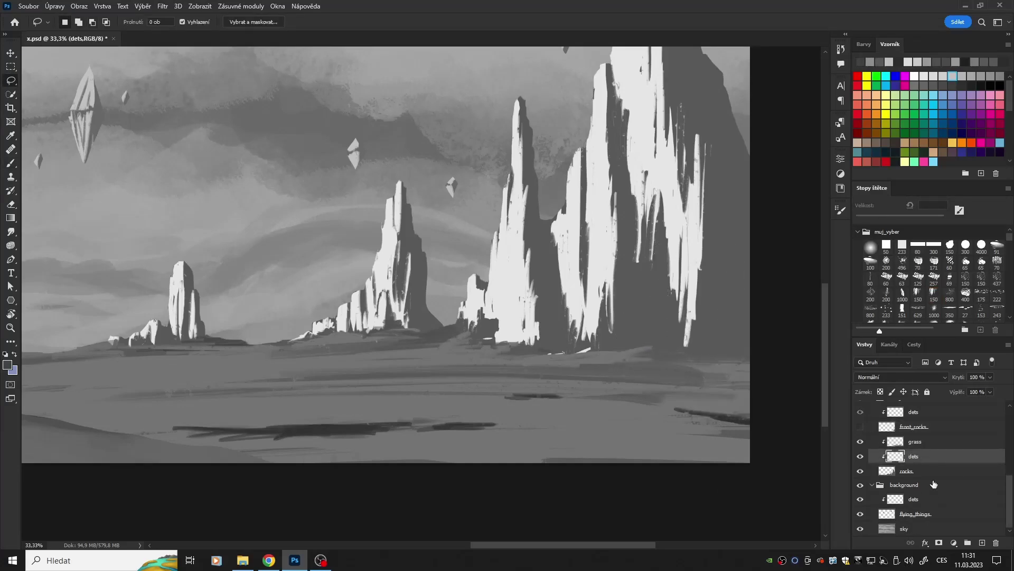
# Copy the shaded spire base onto a new layer and merge it down into the rock layers
pyautogui.hotkey('ctrl', 'z')
pyautogui.rightClick(951, 415)
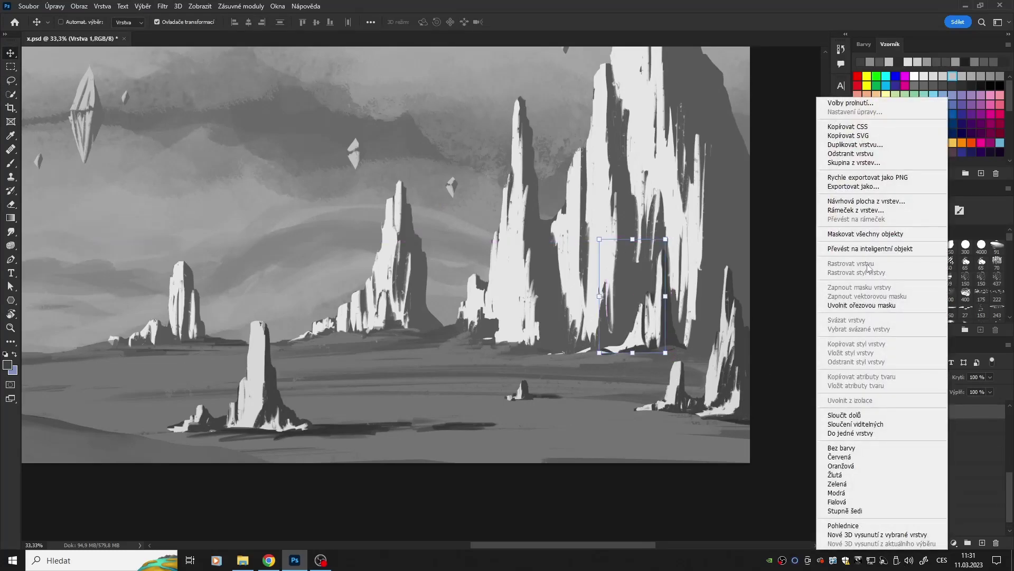
pyautogui.click(845, 159)
pyautogui.press('e')
pyautogui.hotkey('alt', ']')
# Paint light grey highlights along the right rock's edges and the central rock's left edge
pyautogui.press('b')
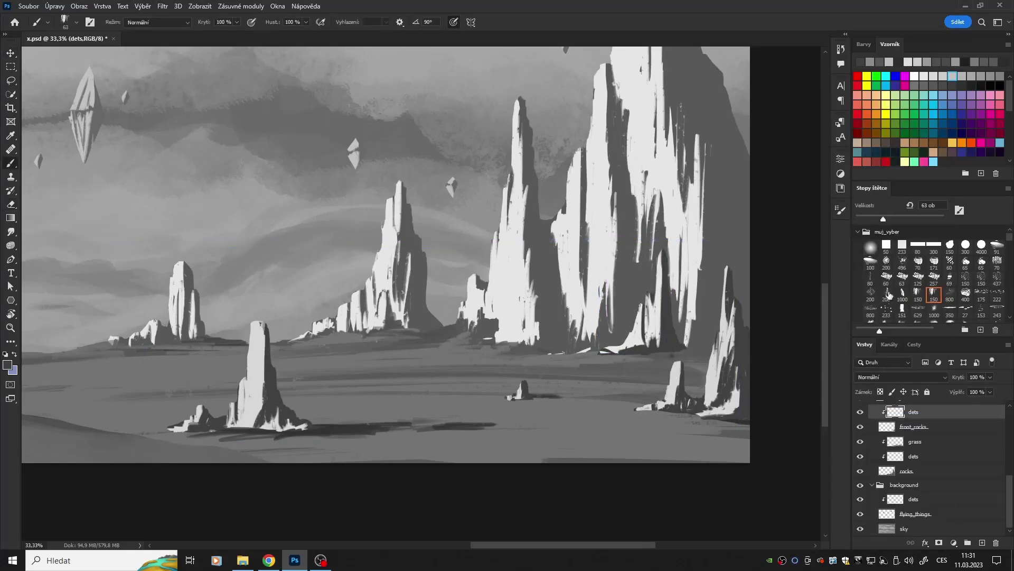
pyautogui.moveTo(726, 334); pyautogui.dragTo(742, 370)
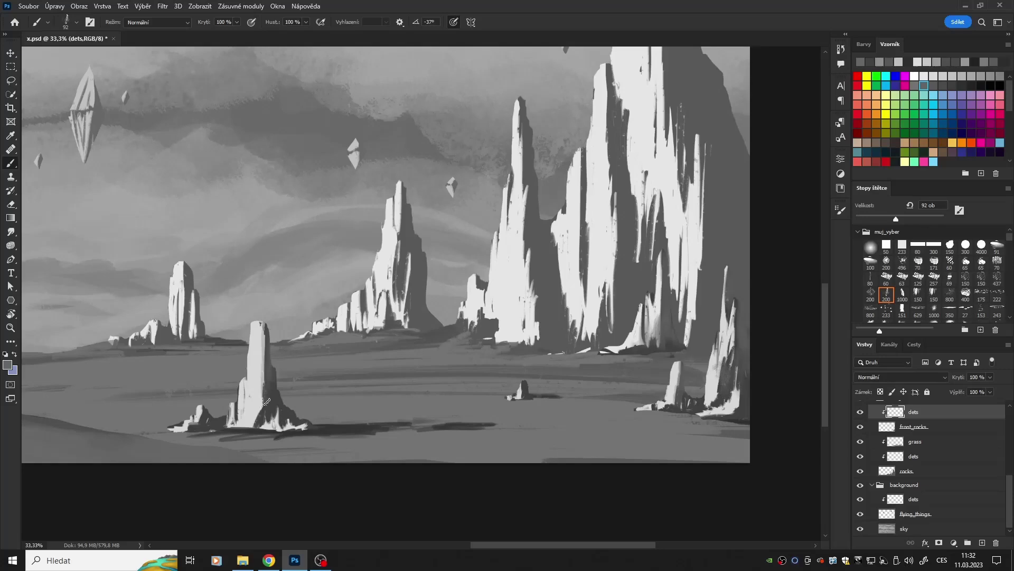
pyautogui.keyDown('alt'); pyautogui.click(741, 322); pyautogui.keyUp('alt')
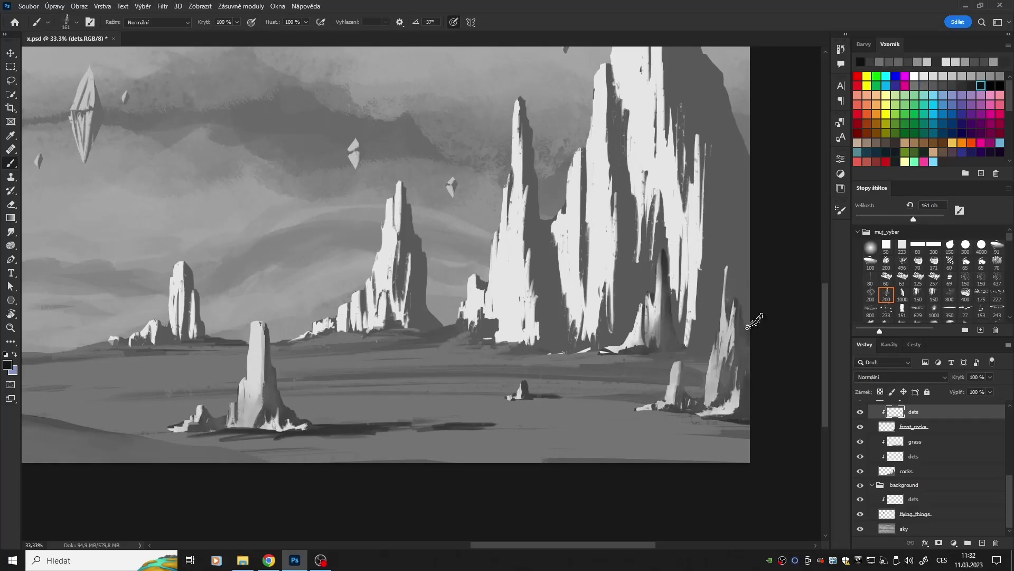
pyautogui.keyDown('alt'); pyautogui.click(308, 321); pyautogui.keyUp('alt')
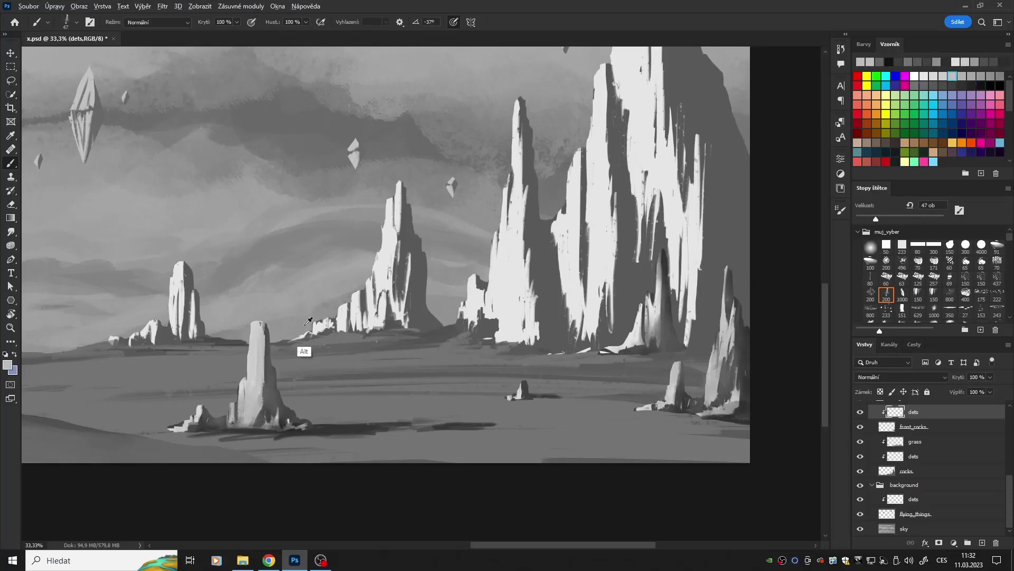
pyautogui.moveTo(255, 321); pyautogui.dragTo(252, 411)
pyautogui.moveTo(726, 267); pyautogui.dragTo(721, 356)
# Add a dark stroke at the right rock's base and light strokes on the right rock cluster
pyautogui.keyDown('alt'); pyautogui.click(190, 428); pyautogui.keyUp('alt')
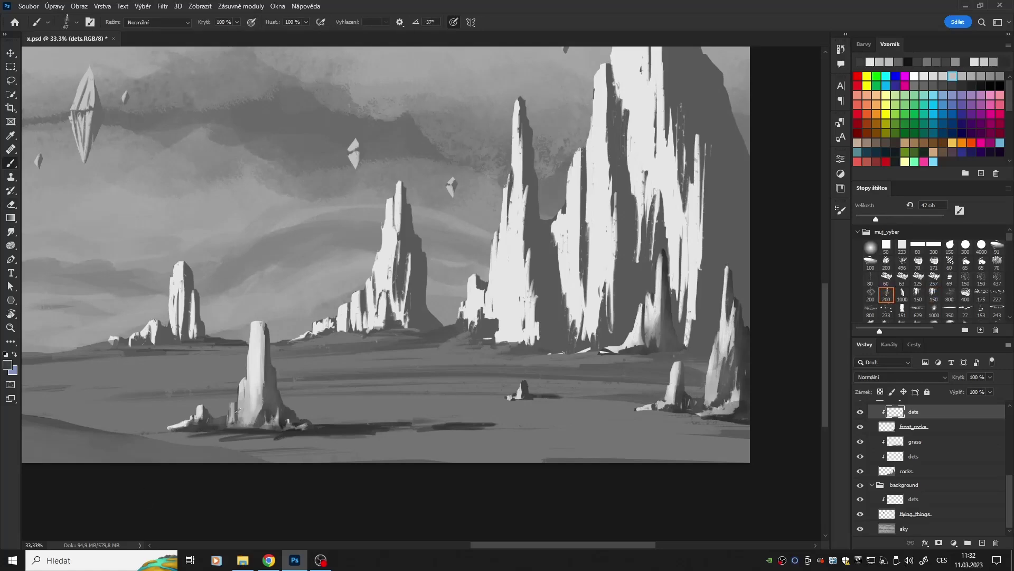
pyautogui.press('.')
pyautogui.press('.')
pyautogui.press('.')
pyautogui.moveTo(702, 410)
pyautogui.mouseDown()
pyautogui.moveTo(733, 404)
pyautogui.moveTo(724, 346)
pyautogui.moveTo(729, 397)
pyautogui.mouseUp()
pyautogui.keyDown('alt'); pyautogui.click(691, 375); pyautogui.keyUp('alt')
pyautogui.moveTo(650, 370)
pyautogui.mouseDown()
pyautogui.moveTo(623, 349)
pyautogui.moveTo(642, 303)
pyautogui.mouseUp()
pyautogui.hscroll(3, 645, 303)
pyautogui.press(',')
pyautogui.press(',')
pyautogui.press(',')
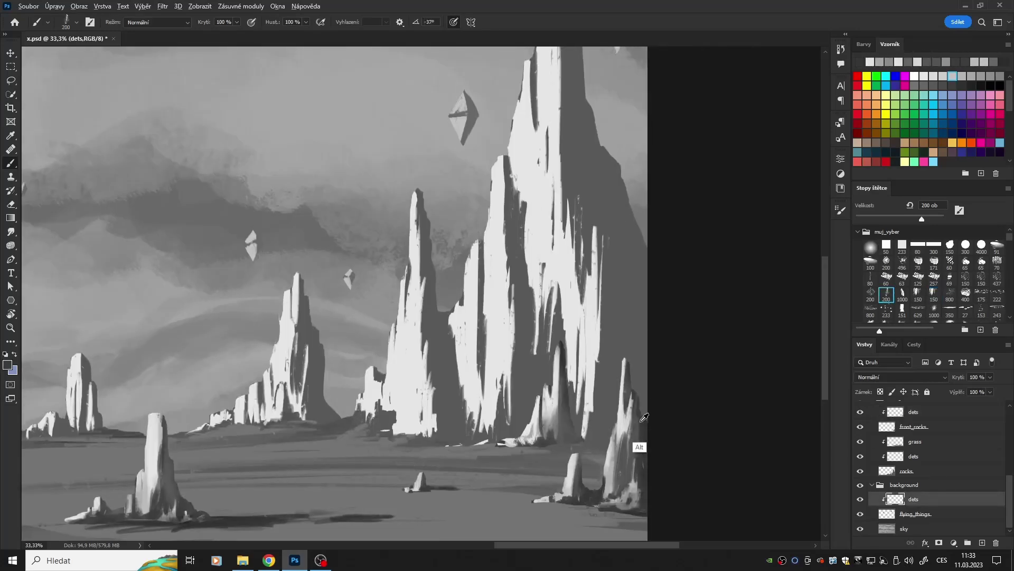
pyautogui.keyDown('alt'); pyautogui.click(642, 461); pyautogui.keyUp('alt')
# On the lower dets layer, paint dark shading down the rock spires
pyautogui.click(914, 456)
pyautogui.scroll(5, 583, 189)
pyautogui.scroll(-5, 583, 189)
pyautogui.scroll(-1, 502, 254)
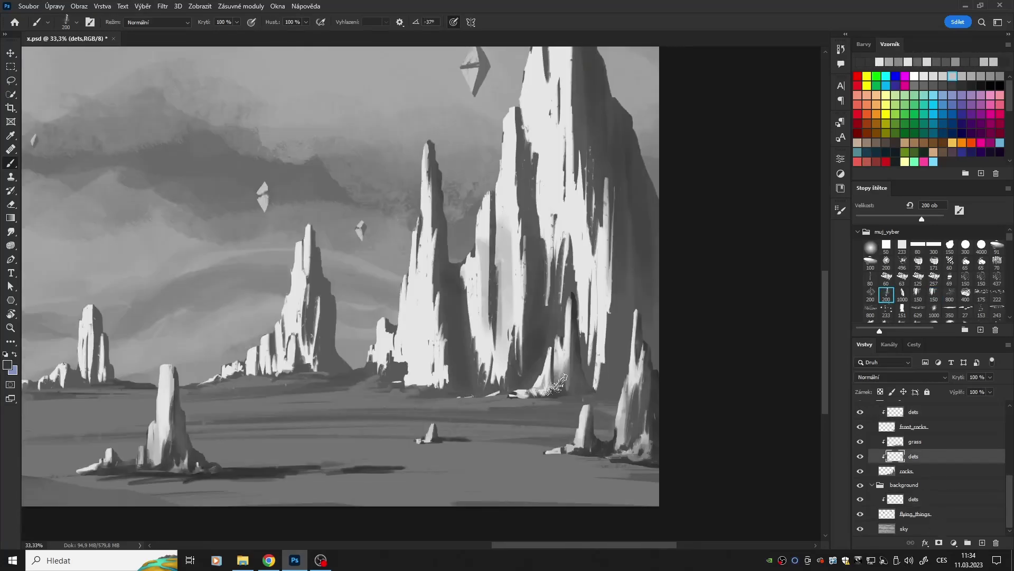
pyautogui.moveTo(418, 321); pyautogui.dragTo(412, 375)
pyautogui.moveTo(288, 296); pyautogui.dragTo(296, 364)
pyautogui.moveTo(549, 190); pyautogui.dragTo(507, 370)
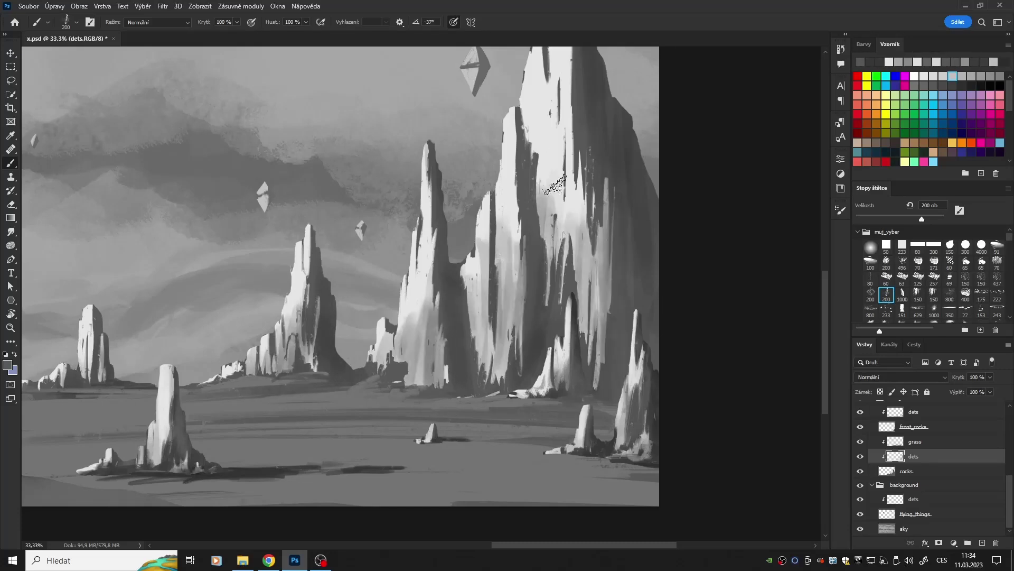
# With a smaller brush, paint light grey highlights on the rock faces
pyautogui.hscroll(-4, 303, 275)
pyautogui.press('[')
pyautogui.press('[')
pyautogui.press('[')
pyautogui.keyDown('alt'); pyautogui.click(289, 291); pyautogui.keyUp('alt')
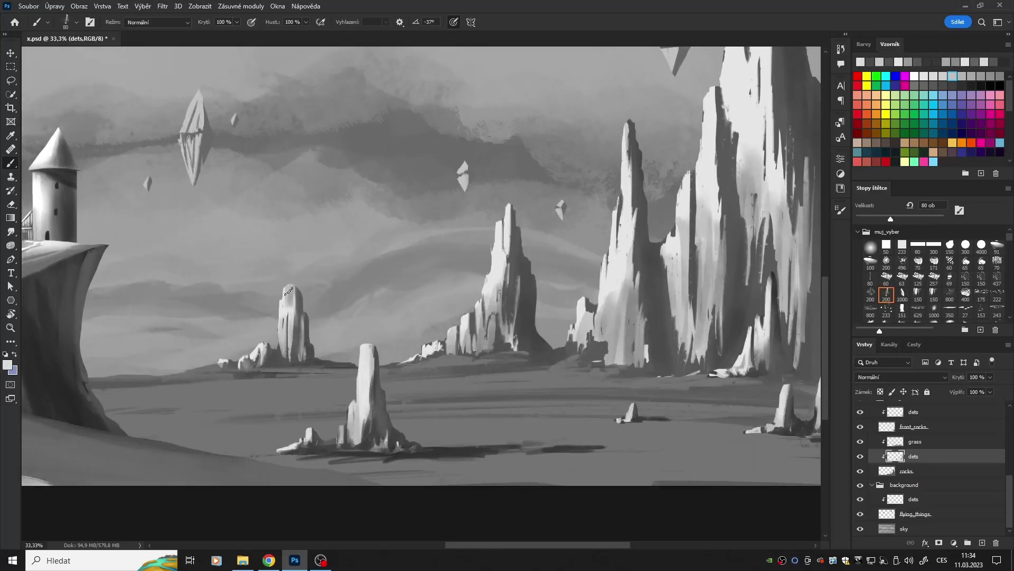
pyautogui.moveTo(502, 250); pyautogui.dragTo(493, 296)
pyautogui.scroll(2, 486, 280)
pyautogui.moveTo(449, 238); pyautogui.dragTo(443, 343)
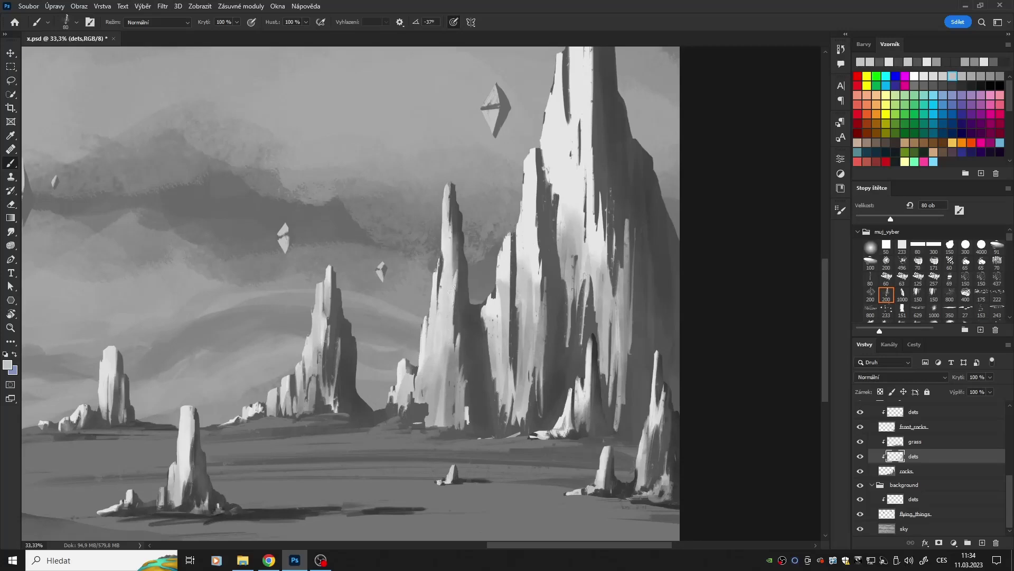
pyautogui.moveTo(433, 306); pyautogui.dragTo(445, 380)
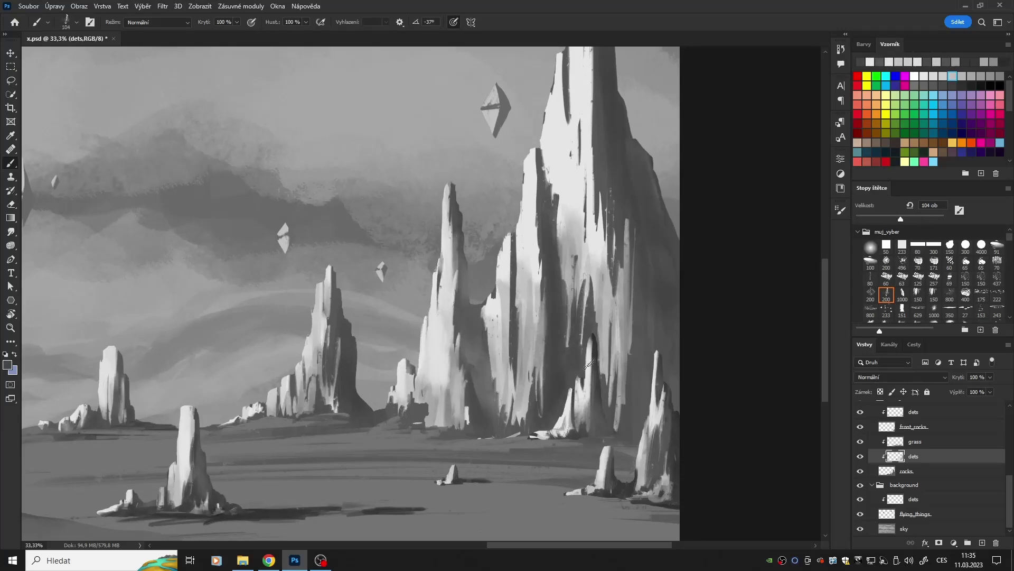
# Add streaked light strokes along the tall rock spires
pyautogui.scroll(2, 554, 269)
pyautogui.hscroll(1, 555, 269)
pyautogui.moveTo(566, 325); pyautogui.dragTo(564, 381)
pyautogui.moveTo(502, 359); pyautogui.dragTo(507, 453)
pyautogui.moveTo(417, 449); pyautogui.dragTo(410, 511)
pyautogui.moveTo(473, 259); pyautogui.dragTo(473, 380)
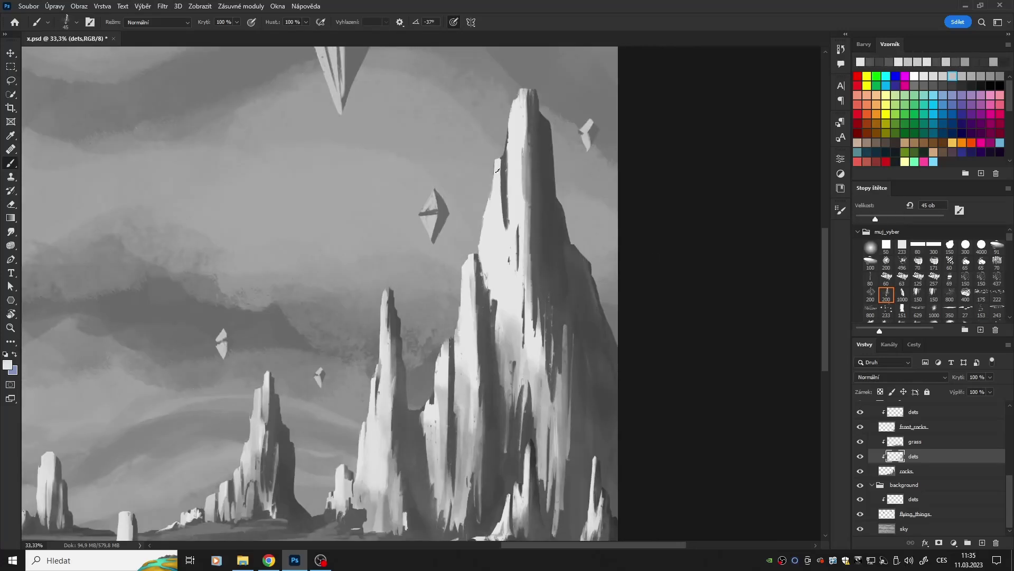
pyautogui.moveTo(504, 158); pyautogui.dragTo(507, 304)
pyautogui.moveTo(561, 331); pyautogui.dragTo(560, 453)
pyautogui.moveTo(544, 369); pyautogui.dragTo(549, 453)
pyautogui.moveTo(463, 373); pyautogui.dragTo(460, 461)
pyautogui.scroll(-3, 460, 370)
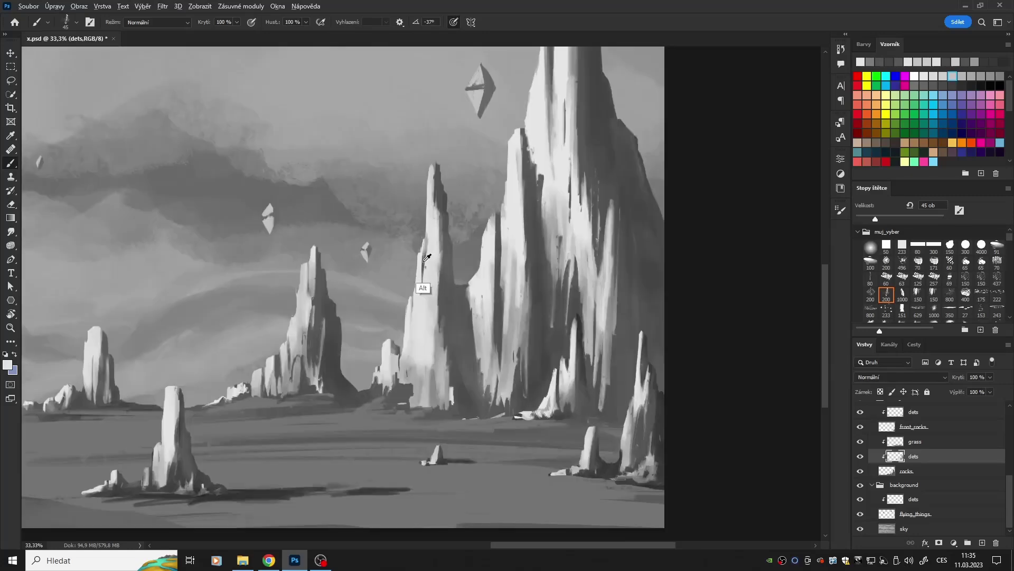
pyautogui.moveTo(428, 208); pyautogui.dragTo(425, 270)
# Shade the rock bases in a dark tone with a large soft round brush
pyautogui.click(870, 247)
pyautogui.moveTo(402, 370); pyautogui.dragTo(423, 412)
pyautogui.moveTo(652, 403); pyautogui.dragTo(475, 420)
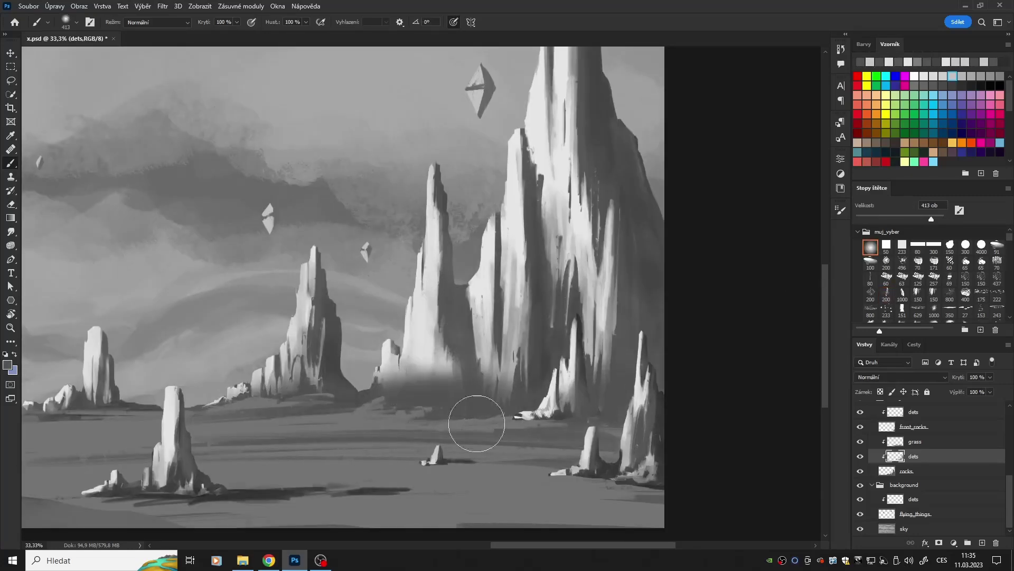
pyautogui.scroll(2, 476, 420)
pyautogui.hscroll(1, 476, 419)
pyautogui.scroll(3, 713, 457)
pyautogui.click(914, 499)
# With the textured brush, paint light facets and a dark middle band on the large crystal
pyautogui.click(887, 294)
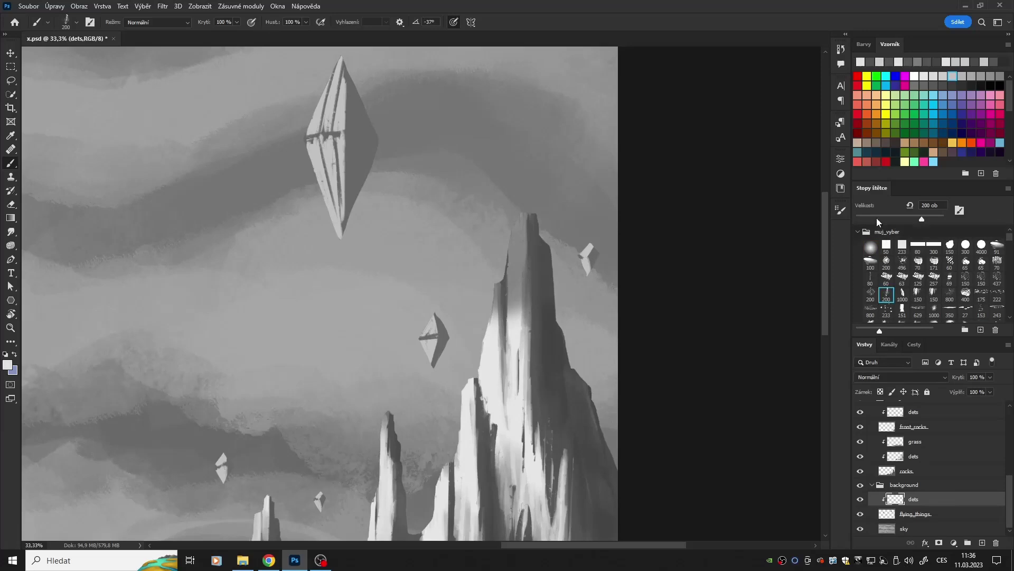
pyautogui.moveTo(333, 74)
pyautogui.mouseDown()
pyautogui.moveTo(320, 115)
pyautogui.moveTo(334, 132)
pyautogui.mouseUp()
pyautogui.moveTo(334, 116); pyautogui.dragTo(341, 201)
pyautogui.press('[')
pyautogui.press('[')
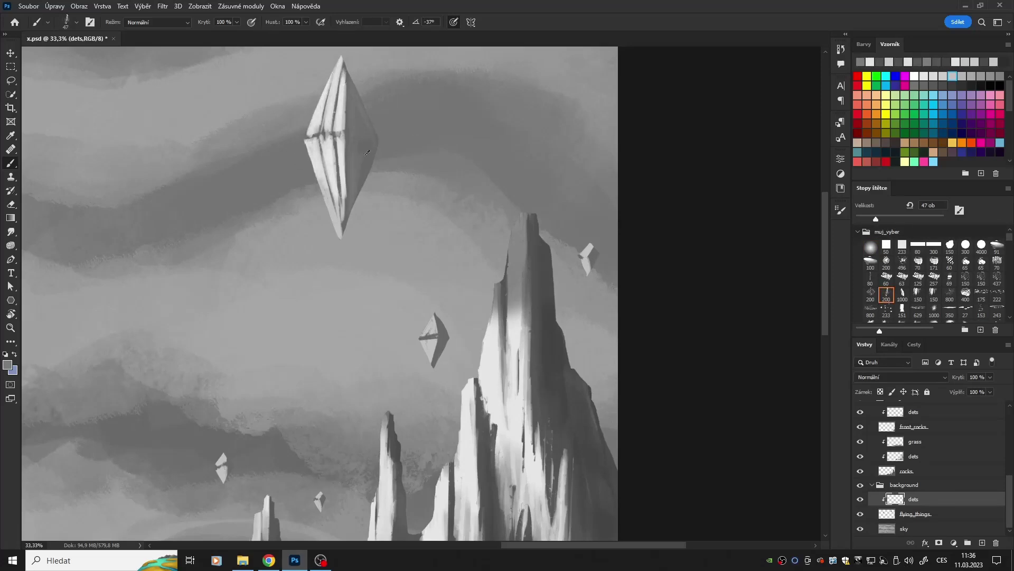
pyautogui.keyDown('alt'); pyautogui.click(290, 143); pyautogui.keyUp('alt')
pyautogui.moveTo(377, 143); pyautogui.dragTo(306, 139)
pyautogui.keyDown('alt'); pyautogui.click(342, 139); pyautogui.keyUp('alt')
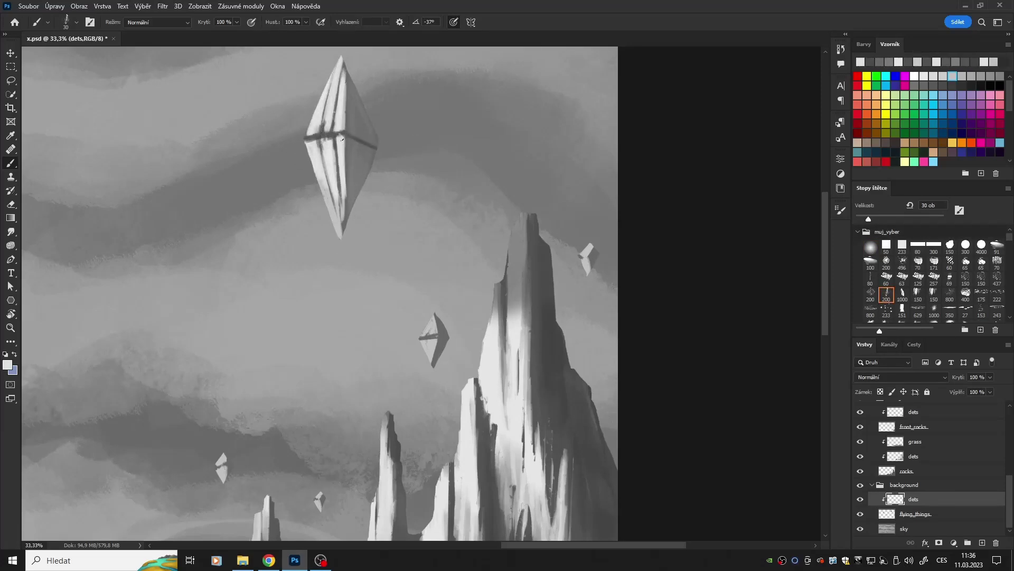
pyautogui.moveTo(342, 107); pyautogui.dragTo(340, 61)
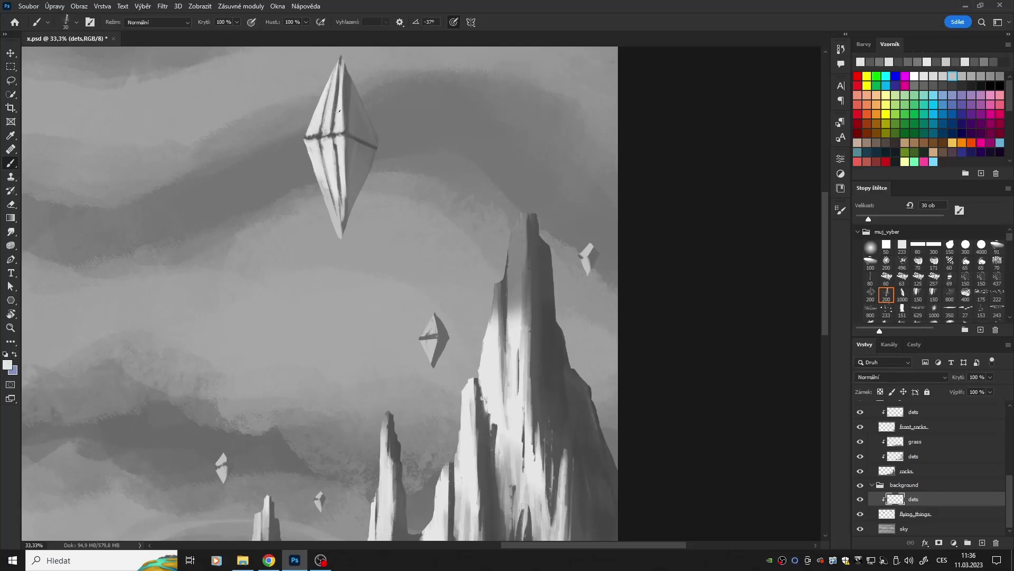
# Repaint the lower crystal with a larger brush in alternating light and dark strokes
pyautogui.press(']')
pyautogui.press(']')
pyautogui.press(']')
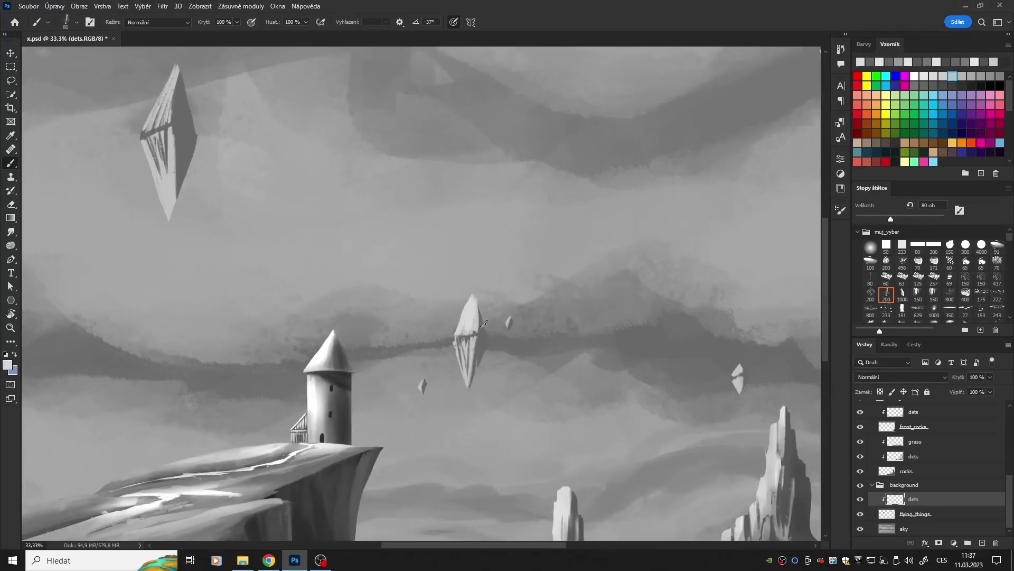
pyautogui.moveTo(475, 370); pyautogui.dragTo(468, 338)
pyautogui.moveTo(481, 301)
pyautogui.mouseDown()
pyautogui.moveTo(480, 364)
pyautogui.moveTo(467, 336)
pyautogui.mouseUp()
pyautogui.click(934, 294)
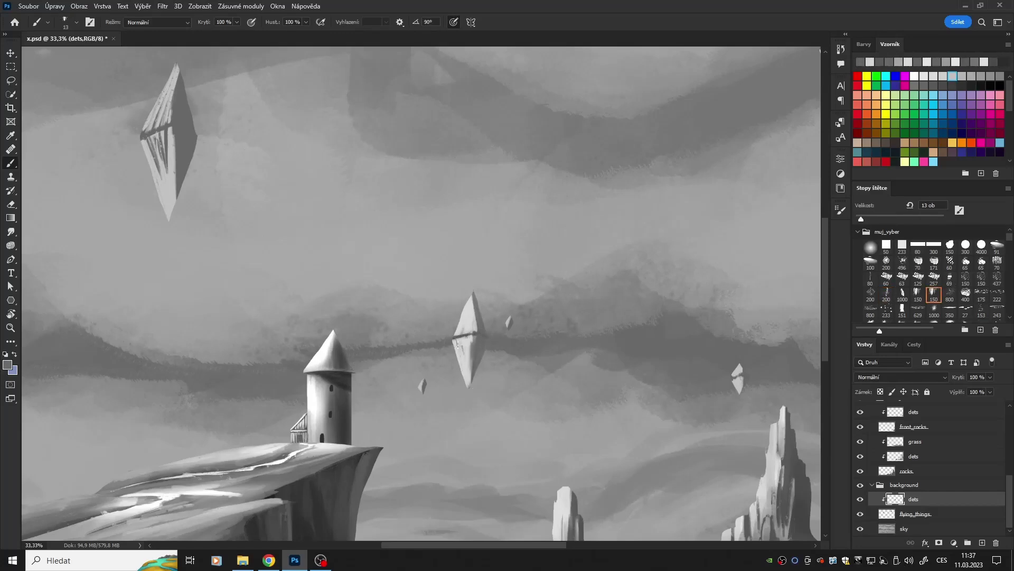
pyautogui.press(',')
pyautogui.press(',')
pyautogui.press(',')
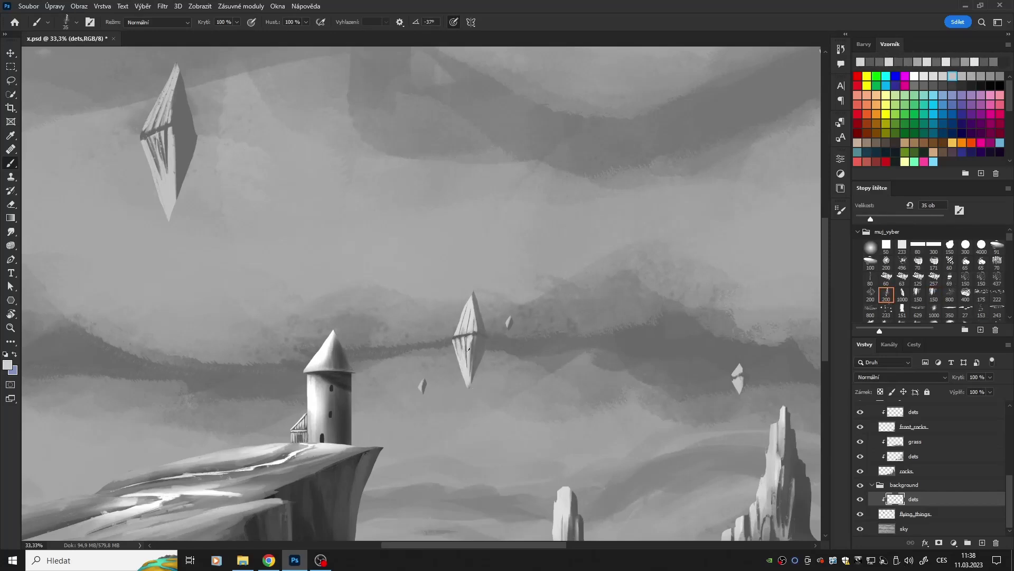
pyautogui.press('[')
pyautogui.press('[')
pyautogui.moveTo(474, 341); pyautogui.dragTo(470, 386)
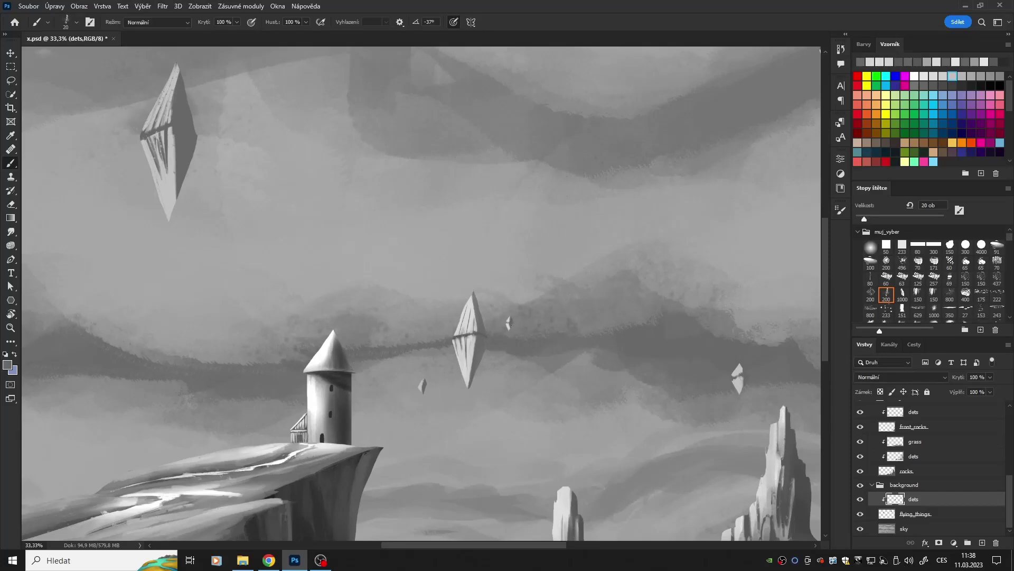
pyautogui.click(425, 380)
pyautogui.click(426, 411)
pyautogui.moveTo(666, 477); pyautogui.dragTo(497, 431)
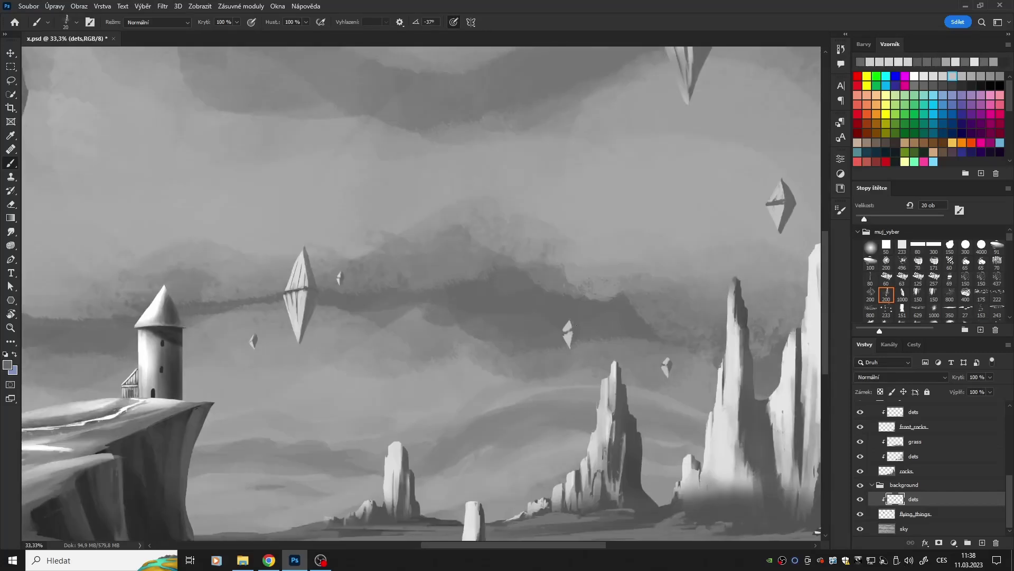
pyautogui.moveTo(175, 233); pyautogui.dragTo(606, 312)
pyautogui.scroll(3, 461, 364)
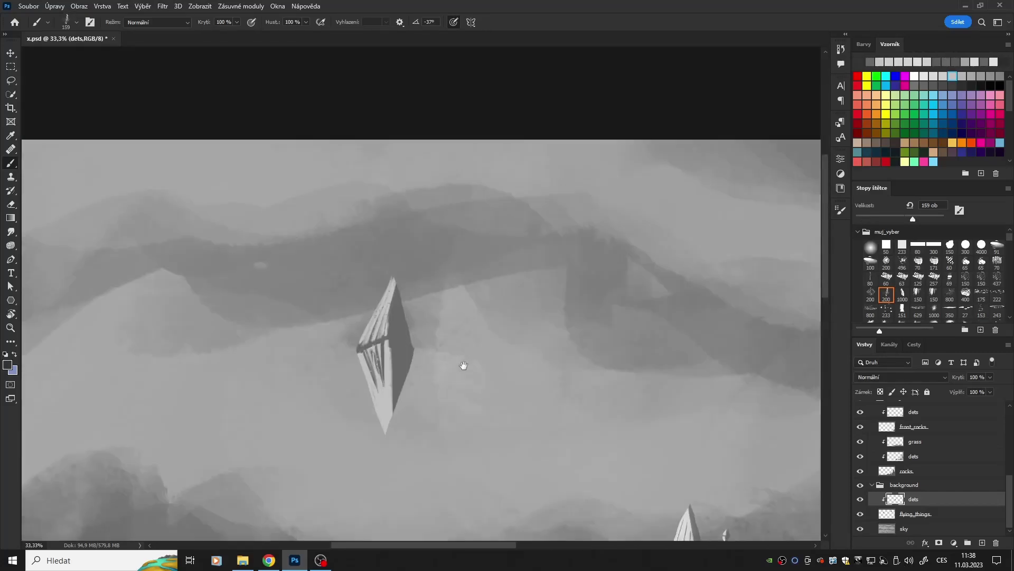
# Paint light strokes and dark facet lines down the large floating crystal
pyautogui.hotkey('ctrl', 't')
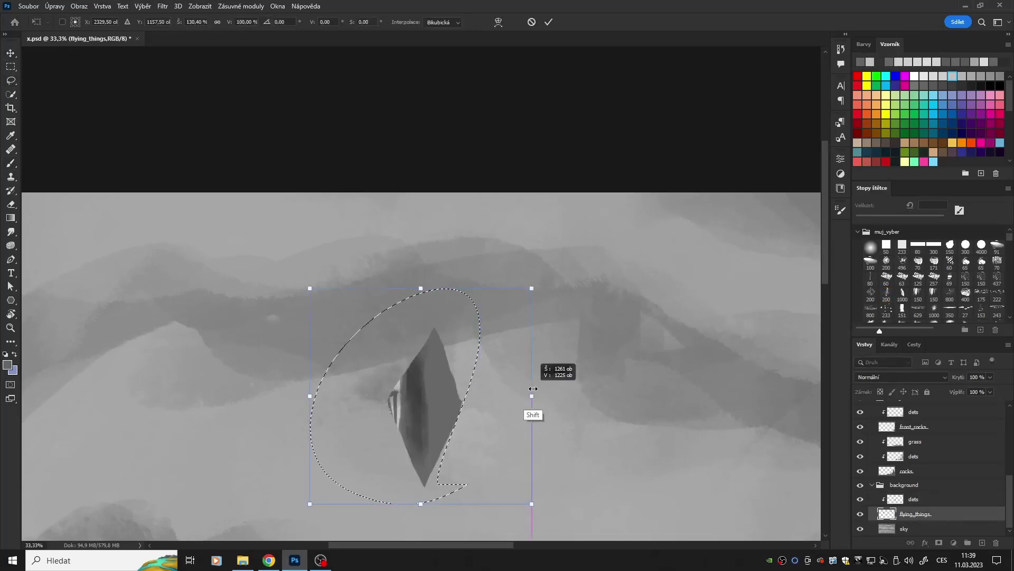
pyautogui.moveTo(433, 437); pyautogui.dragTo(461, 440)
pyautogui.press('Escape')
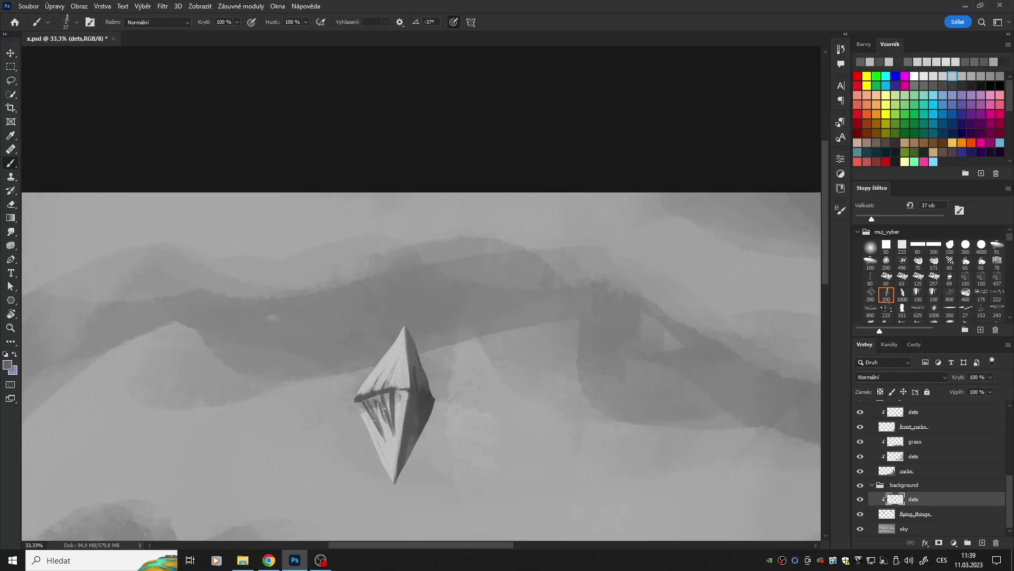
pyautogui.moveTo(416, 380); pyautogui.dragTo(423, 438)
pyautogui.click(934, 294)
pyautogui.moveTo(415, 364); pyautogui.dragTo(346, 345)
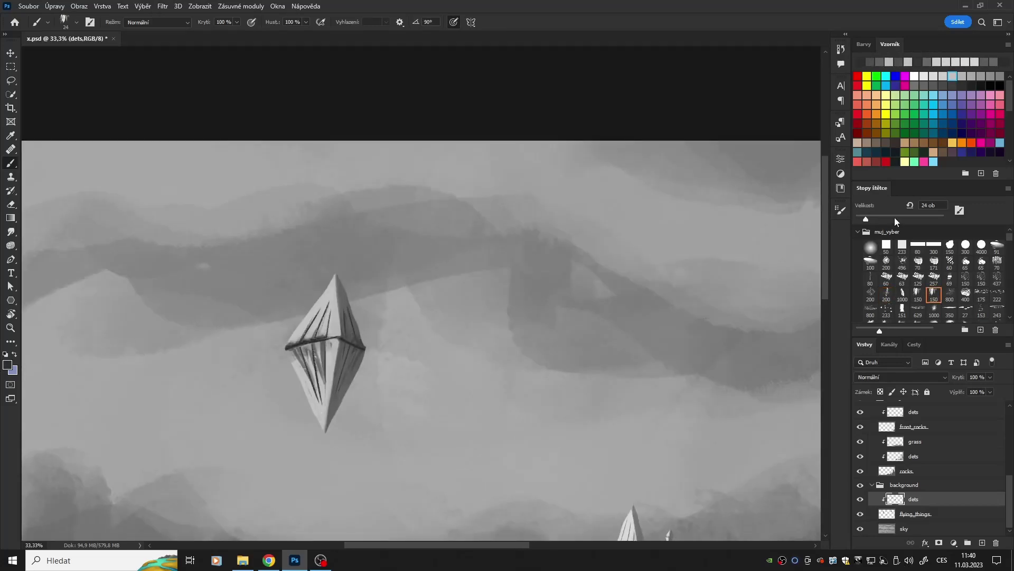
pyautogui.click(886, 294)
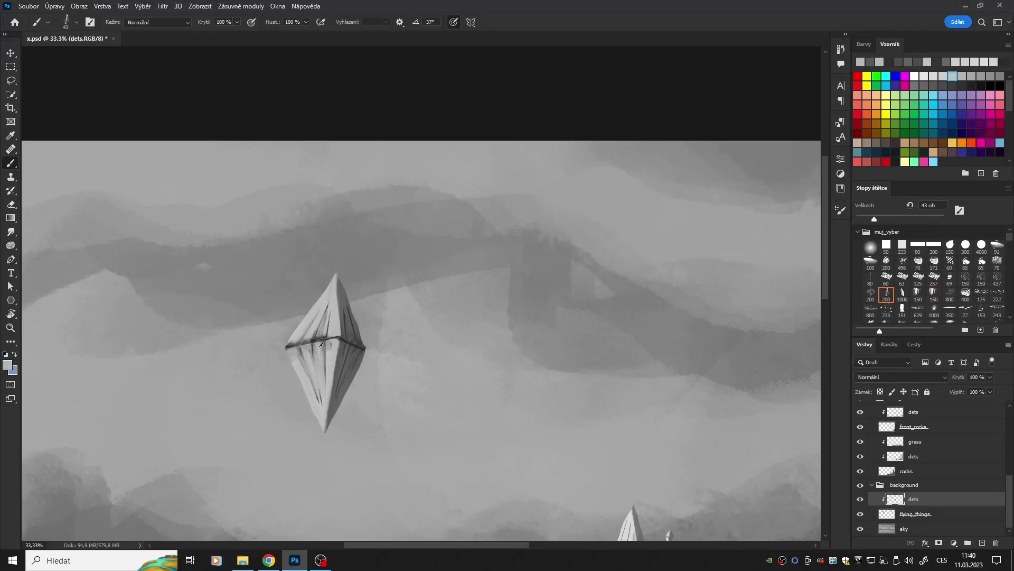
pyautogui.keyDown('alt'); pyautogui.click(355, 326); pyautogui.keyUp('alt')
pyautogui.moveTo(336, 274)
pyautogui.mouseDown()
pyautogui.moveTo(323, 331)
pyautogui.moveTo(304, 342)
pyautogui.moveTo(316, 392)
pyautogui.mouseUp()
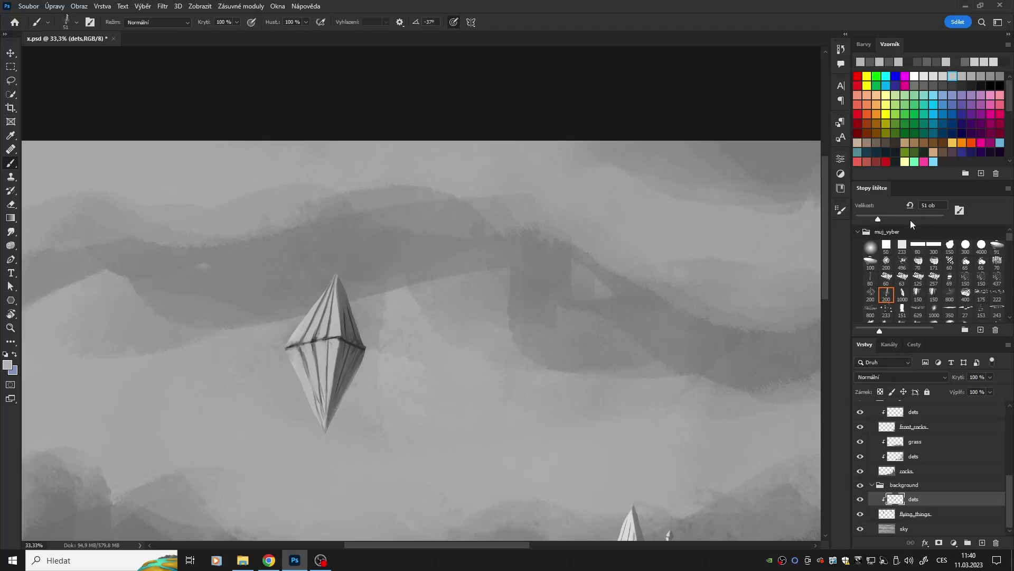
# Erase the crystal's right edge on flying_things, then resume brushing on the details layer
pyautogui.keyDown('ctrl'); pyautogui.click(330, 369); pyautogui.keyUp('ctrl')
pyautogui.press('e')
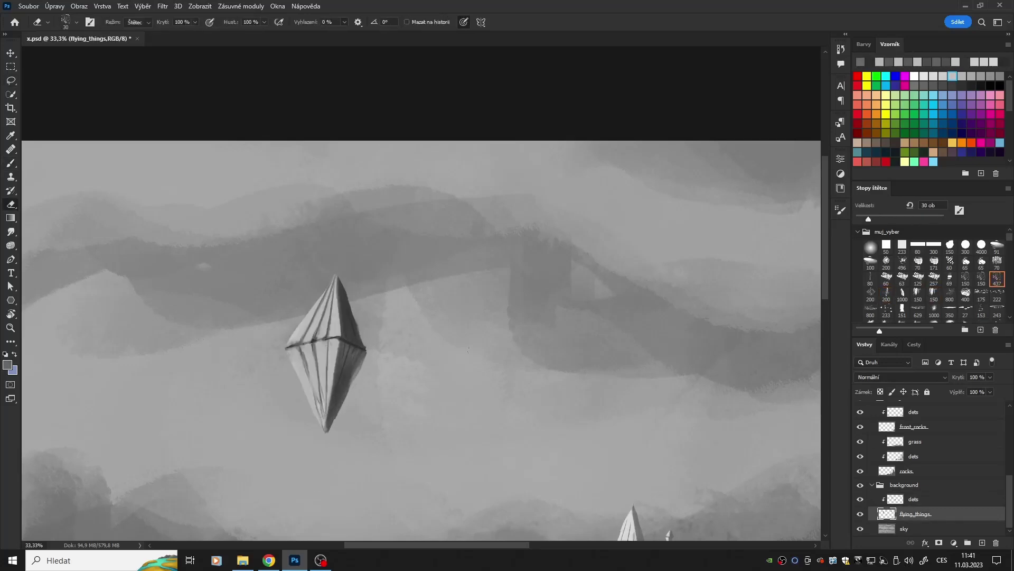
pyautogui.moveTo(349, 387); pyautogui.dragTo(327, 431)
pyautogui.moveTo(343, 293); pyautogui.dragTo(357, 324)
pyautogui.hotkey('ctrl', ',')
pyautogui.press('l')
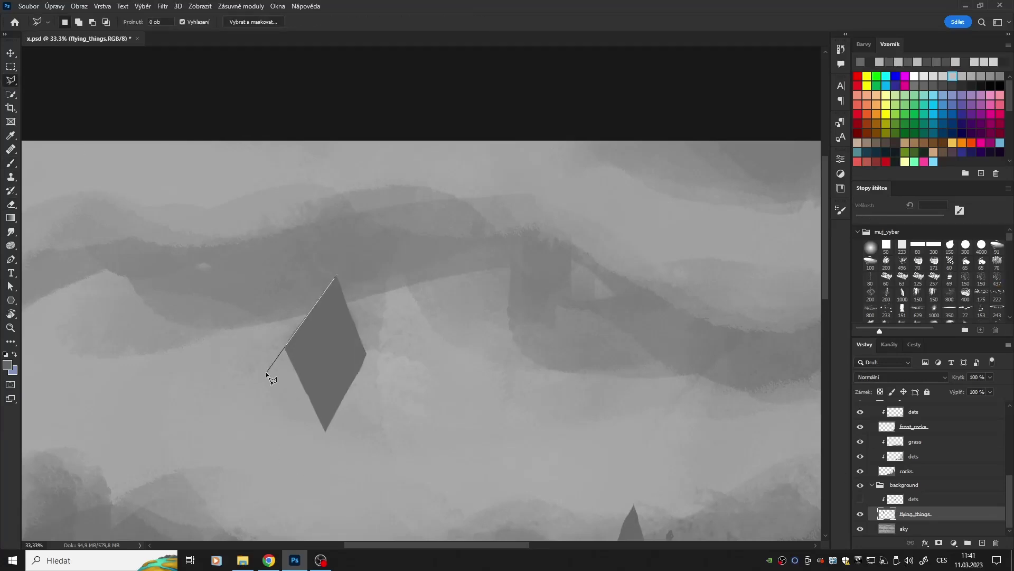
pyautogui.press('Escape')
pyautogui.hotkey('alt', ']')
pyautogui.hotkey('ctrl', ',')
pyautogui.press('b')
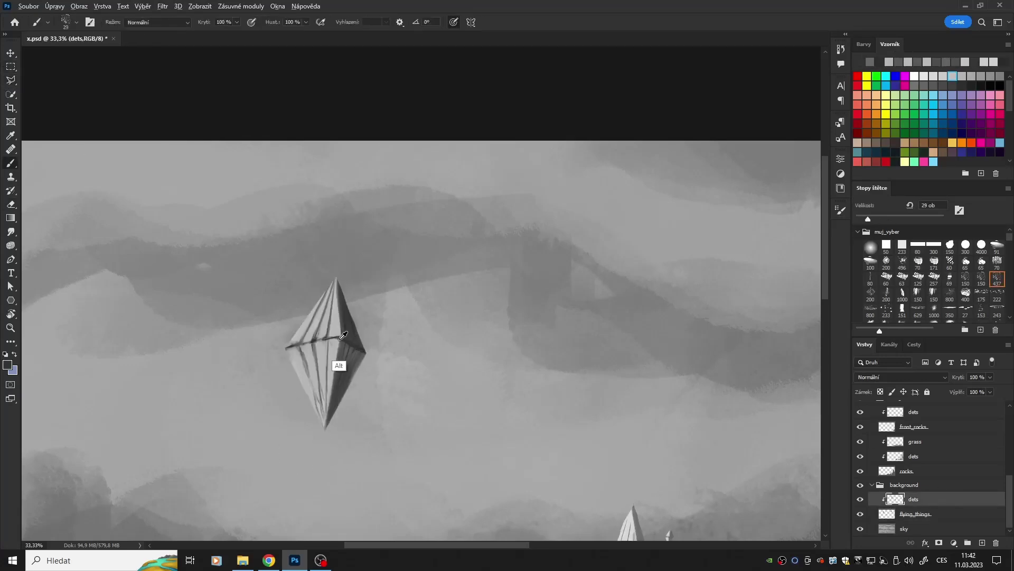
pyautogui.moveTo(352, 342); pyautogui.dragTo(323, 266)
pyautogui.click(323, 265)
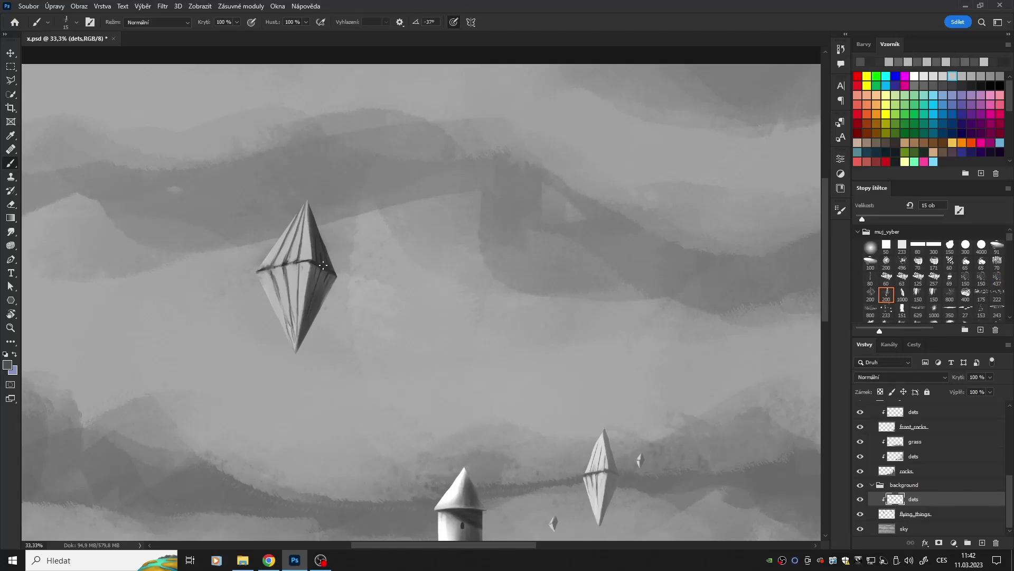
# Add a soft glow to the tall rock spire using a soft round brush in a lightening mode
pyautogui.click(870, 247)
pyautogui.click(157, 22)
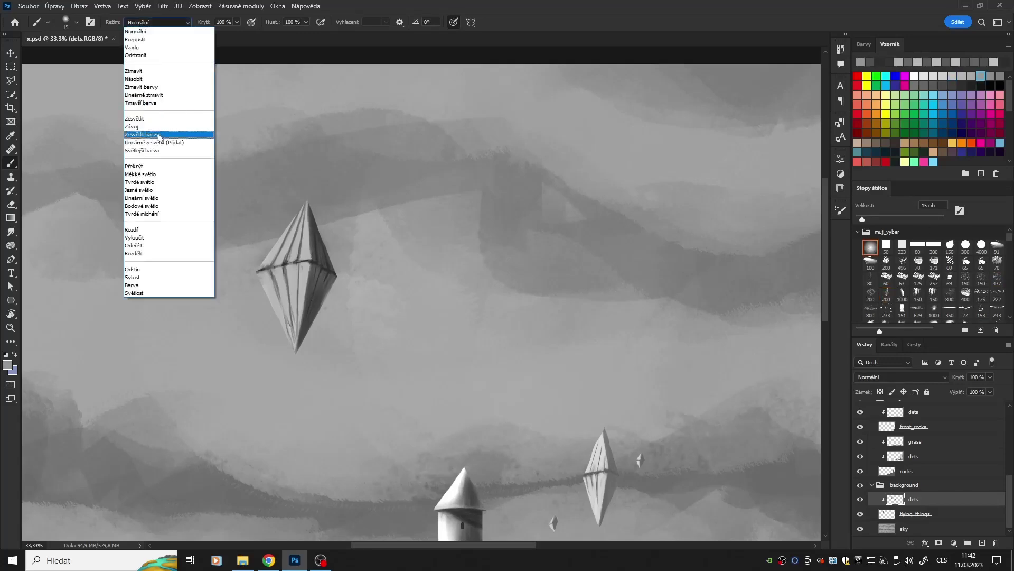
pyautogui.click(159, 135)
pyautogui.moveTo(596, 436); pyautogui.dragTo(405, 361)
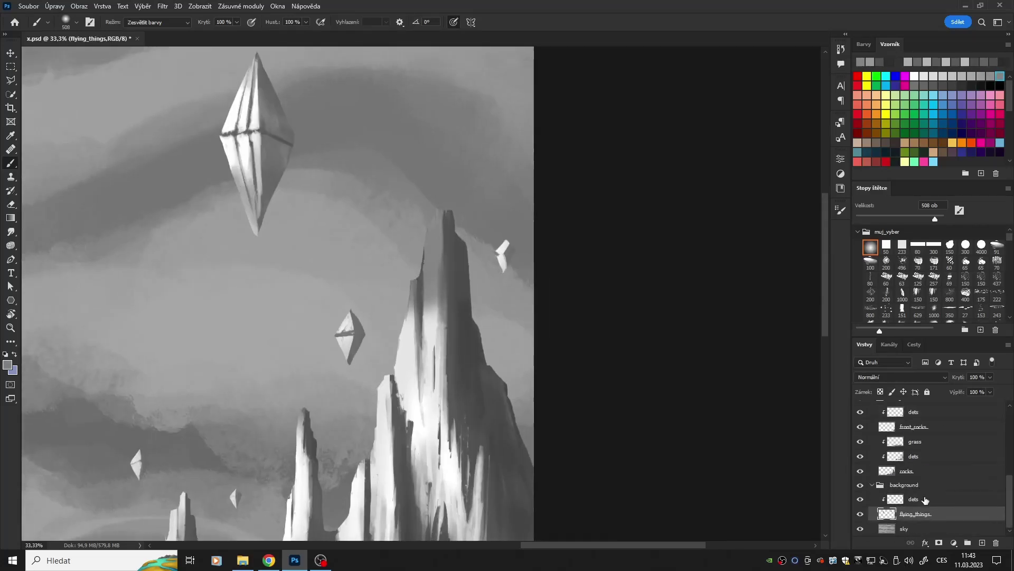
# On background dets, repaint the small right crystal and darken its left facet in normal mode
pyautogui.click(920, 499)
pyautogui.click(934, 293)
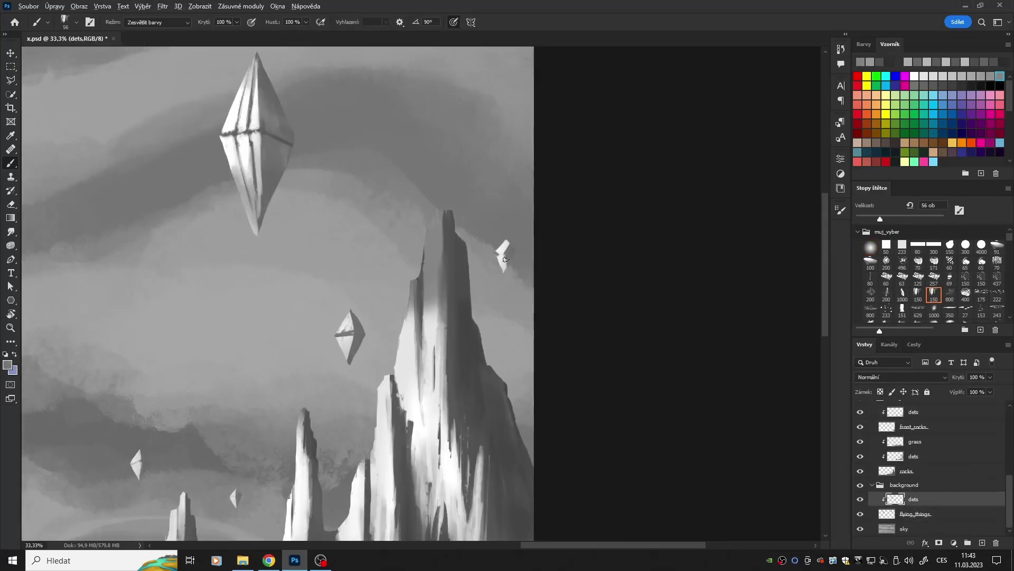
pyautogui.click(157, 22)
pyautogui.click(138, 35)
pyautogui.moveTo(502, 247); pyautogui.dragTo(509, 250)
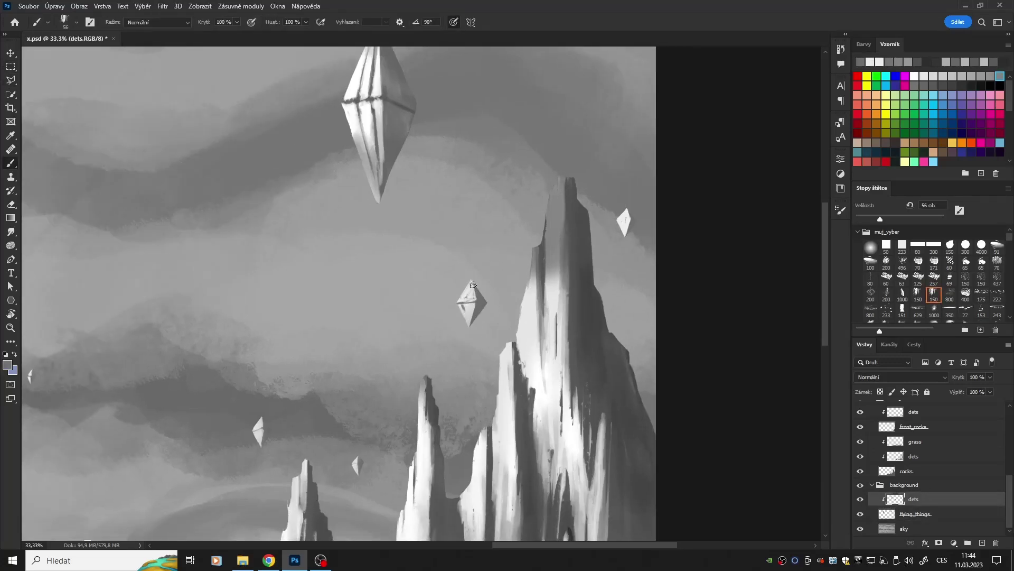
pyautogui.moveTo(469, 281); pyautogui.dragTo(466, 305)
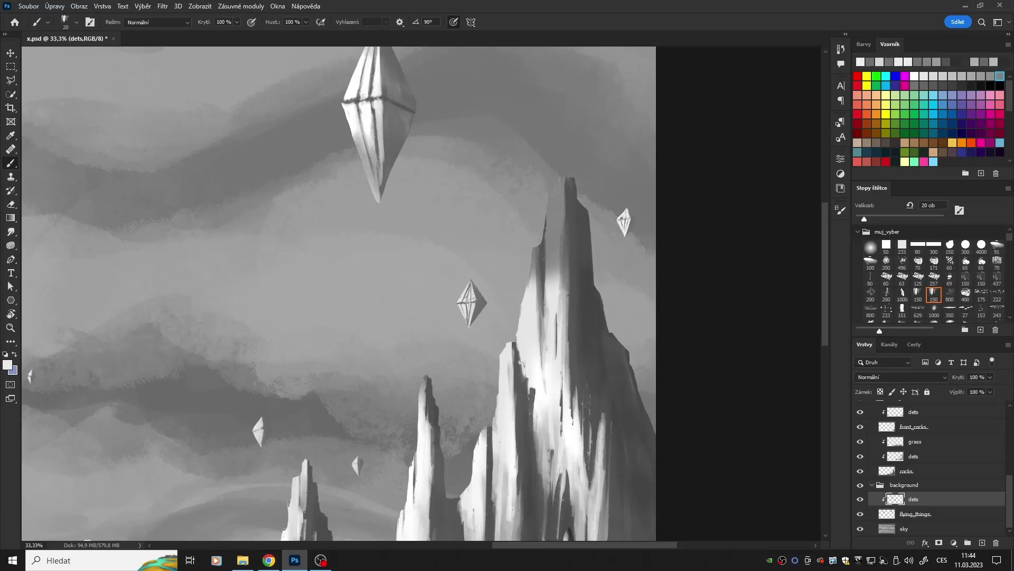
pyautogui.scroll(-2, 622, 218)
pyautogui.hscroll(-4, 528, 317)
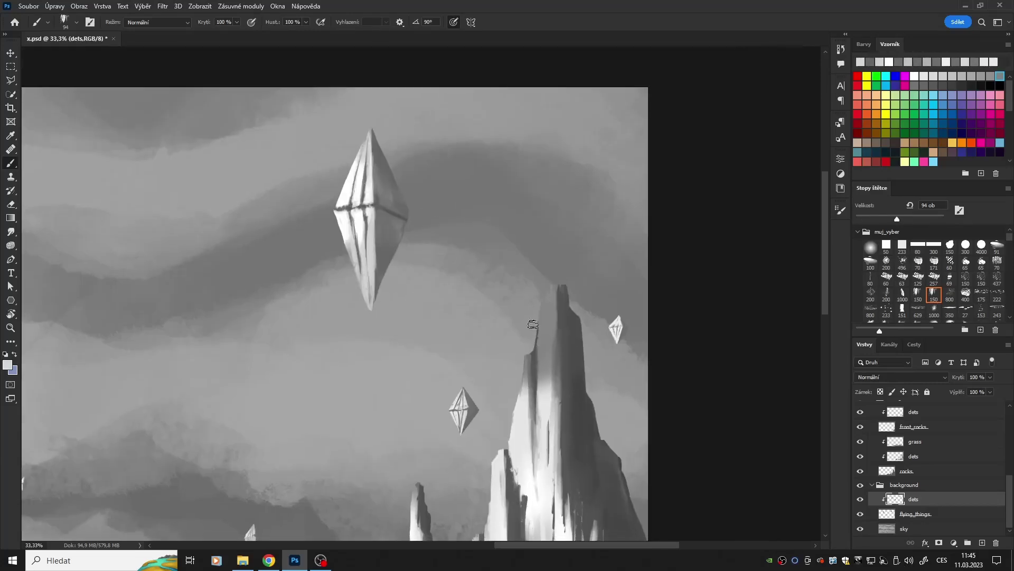
# Outline the large crystal's right face with the polygonal lasso on flying_things, then deselect
pyautogui.hotkey('alt', '[')
pyautogui.press('l')
pyautogui.click(368, 310)
pyautogui.click(369, 309)
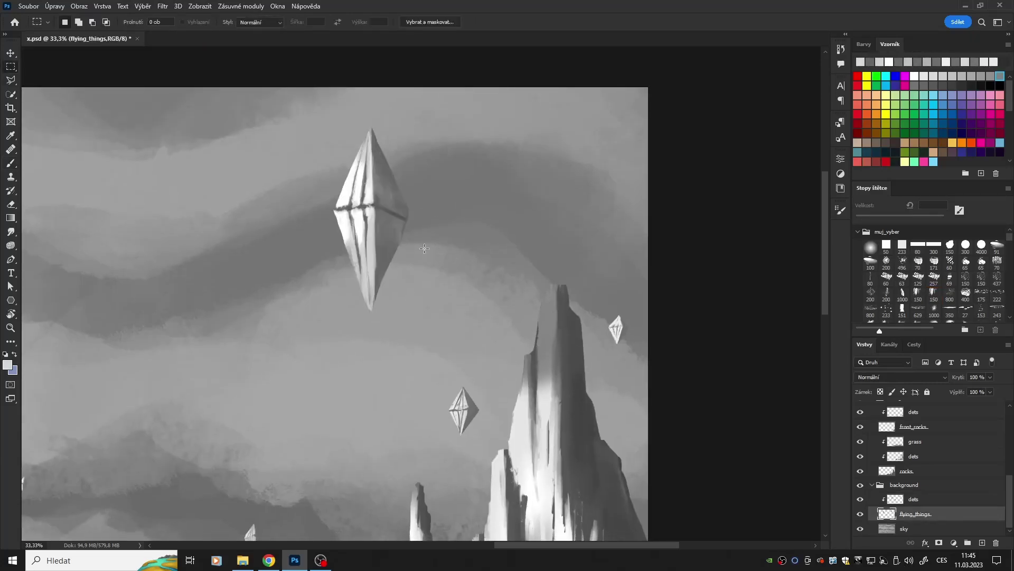
pyautogui.hotkey('ctrl', 'd')
pyautogui.press('b')
pyautogui.hotkey('alt', ']')
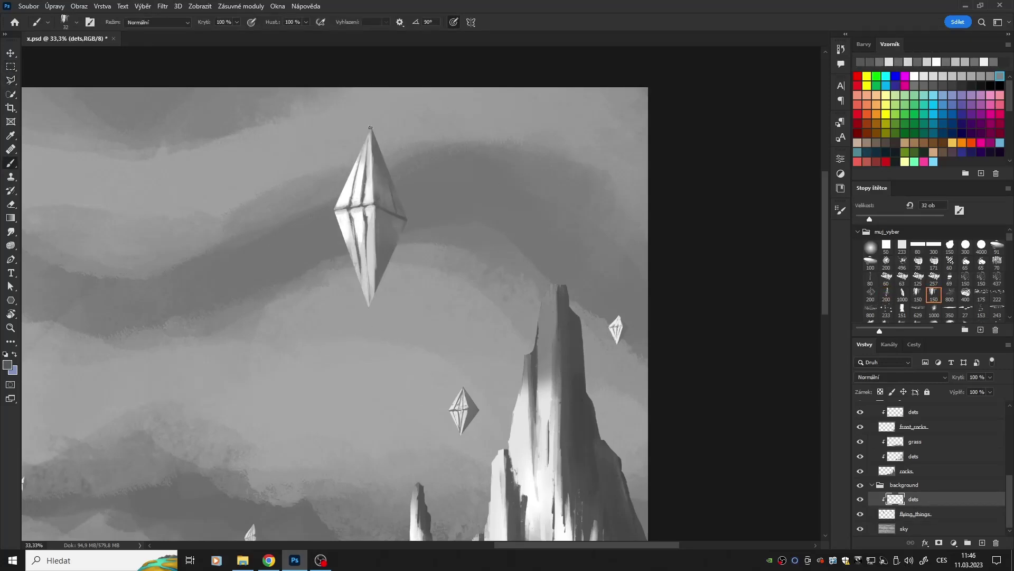
# Zoom out, make the sky layer active and open Levels for it
pyautogui.hotkey('ctrl', '-')
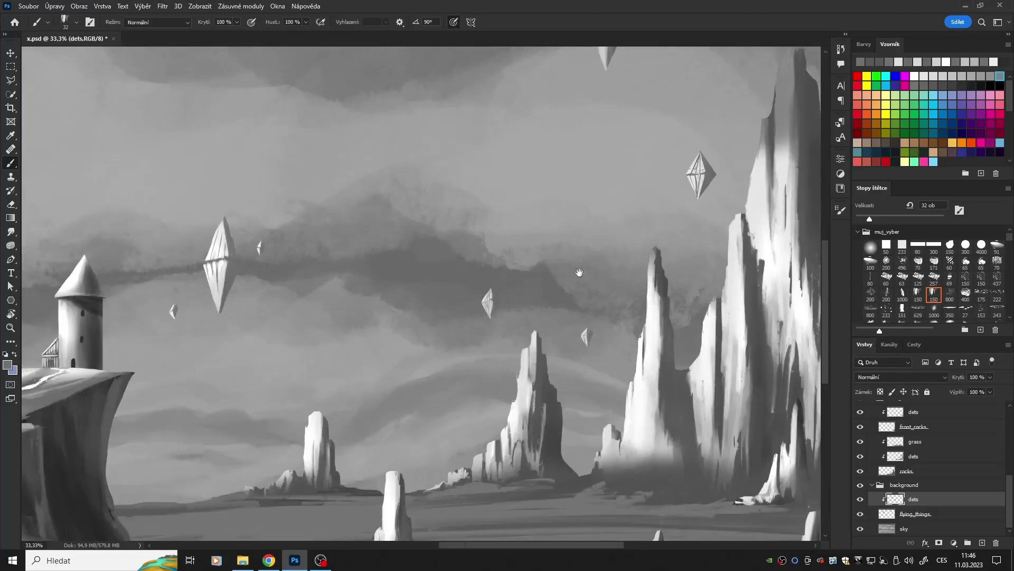
pyautogui.hotkey('ctrl', '-')
pyautogui.hotkey('ctrl', '-')
pyautogui.hotkey('alt', ',')
pyautogui.hotkey('ctrl', 'alt', 'l')
# Apply the sky Levels, then brighten the ground strip near the bottom
pyautogui.press('Return')
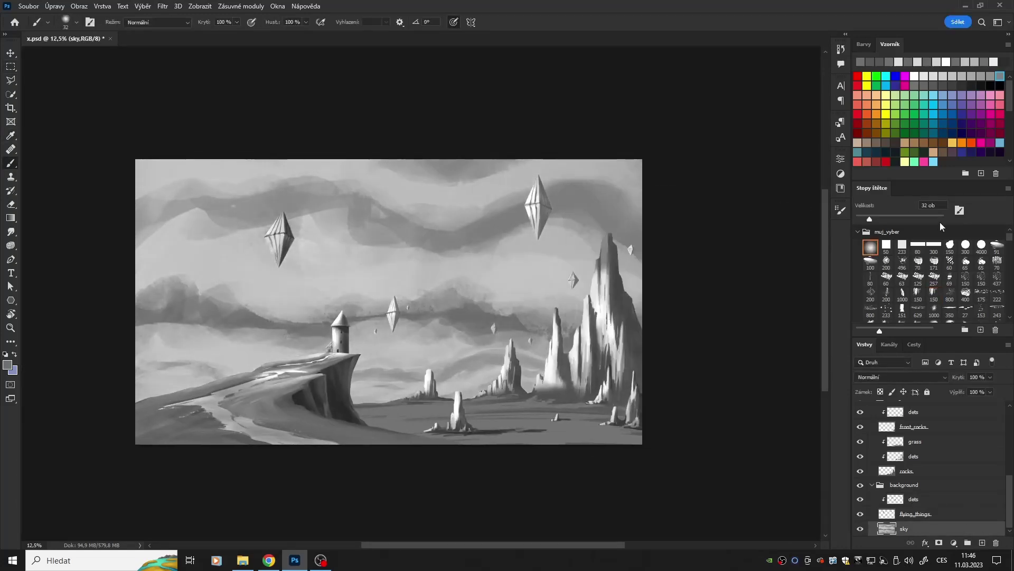
pyautogui.click(914, 76)
pyautogui.press('b')
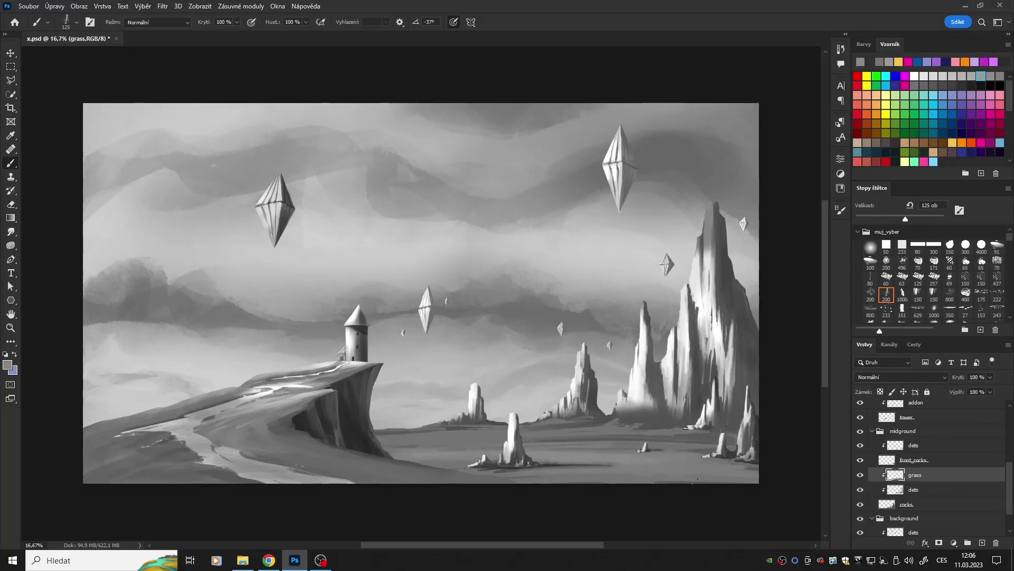
pyautogui.press('.')
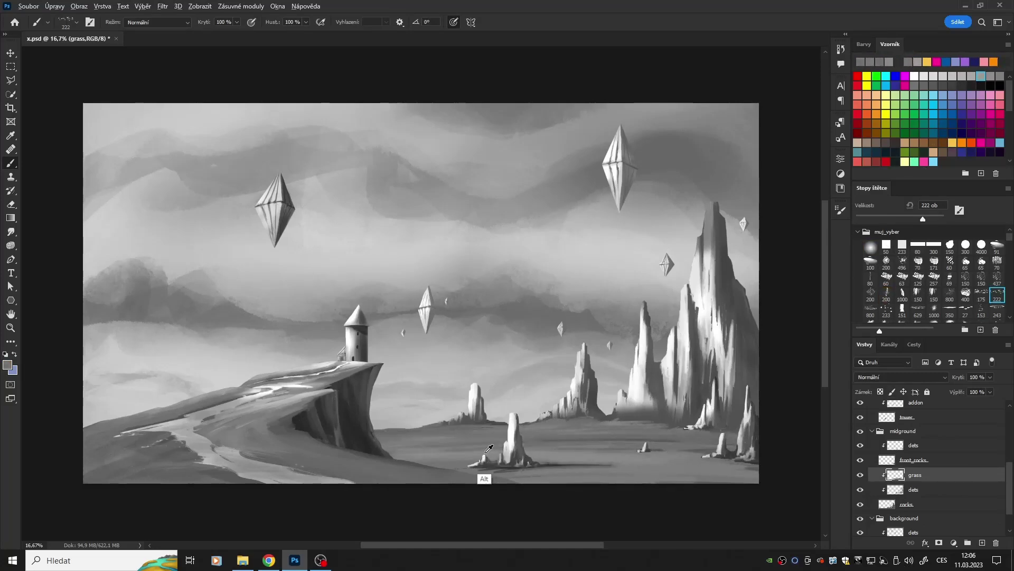
pyautogui.keyDown('alt'); pyautogui.click(487, 451); pyautogui.keyUp('alt')
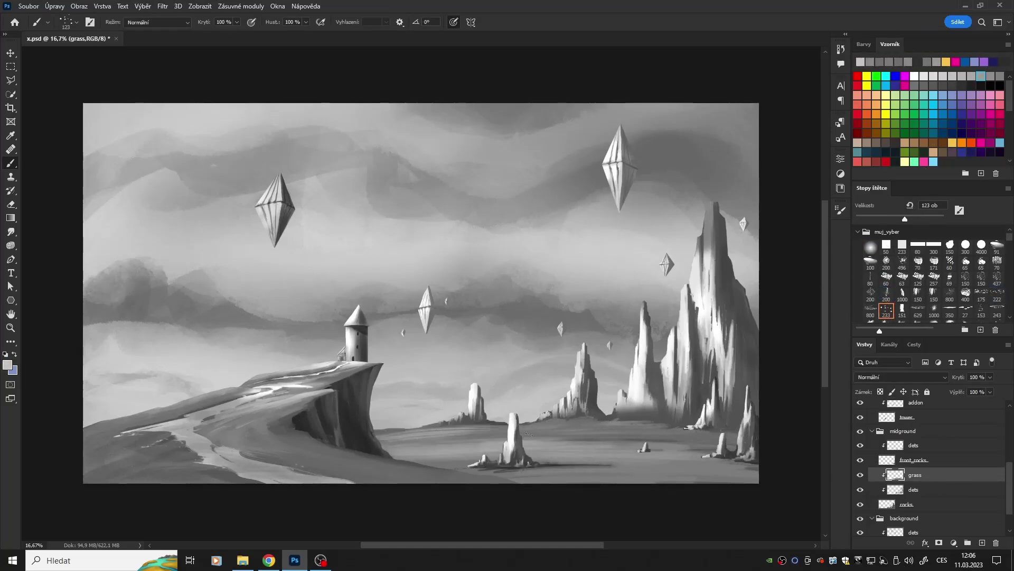
pyautogui.moveTo(737, 448); pyautogui.dragTo(551, 469)
# On the dets layer, add light highlights to the right rock spires
pyautogui.hotkey('alt', '[')
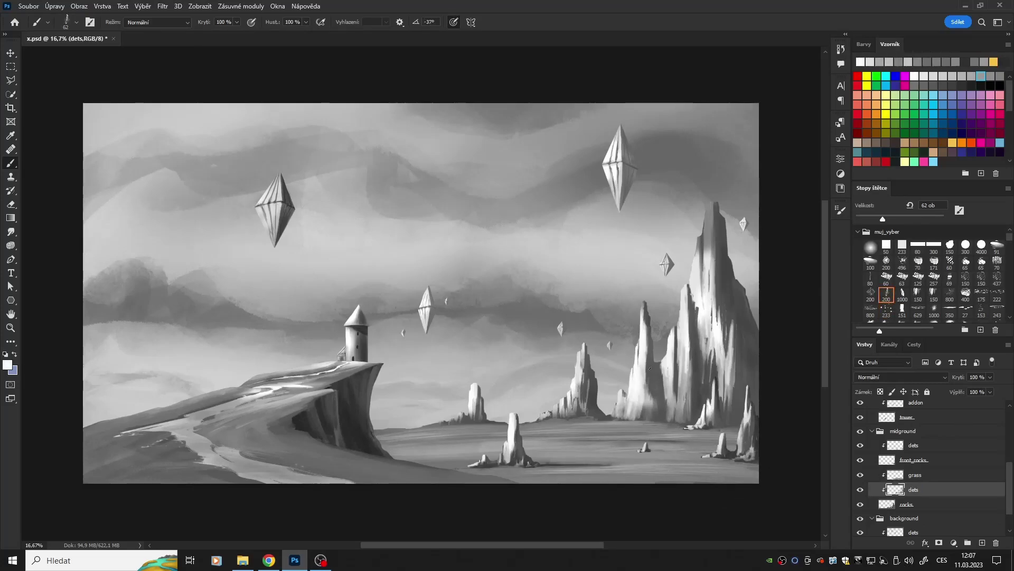
pyautogui.press(']')
pyautogui.press(']')
pyautogui.press(']')
pyautogui.moveTo(670, 404); pyautogui.dragTo(725, 400)
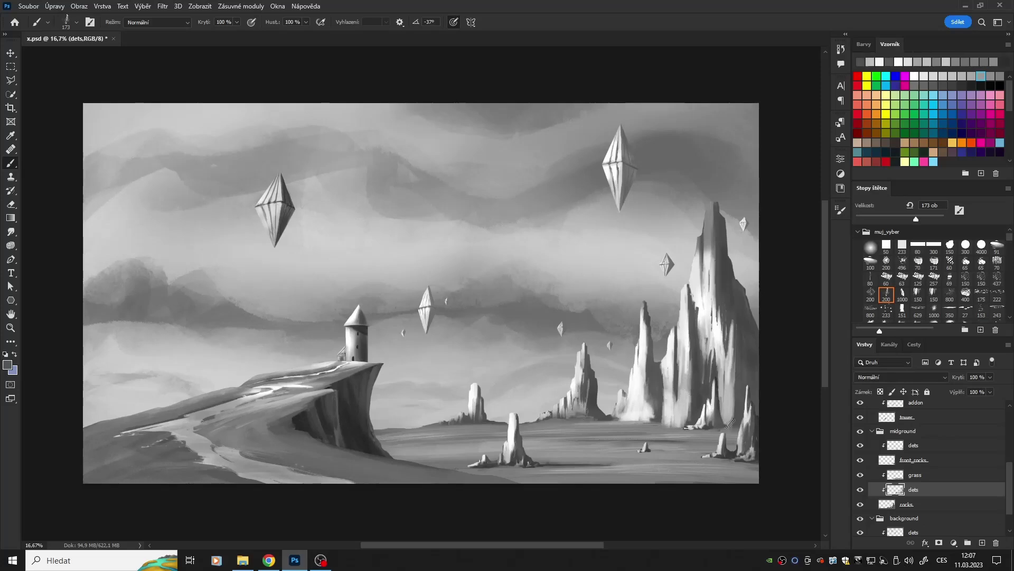
pyautogui.press('[')
pyautogui.press('[')
pyautogui.press('[')
pyautogui.hotkey('alt', ']')
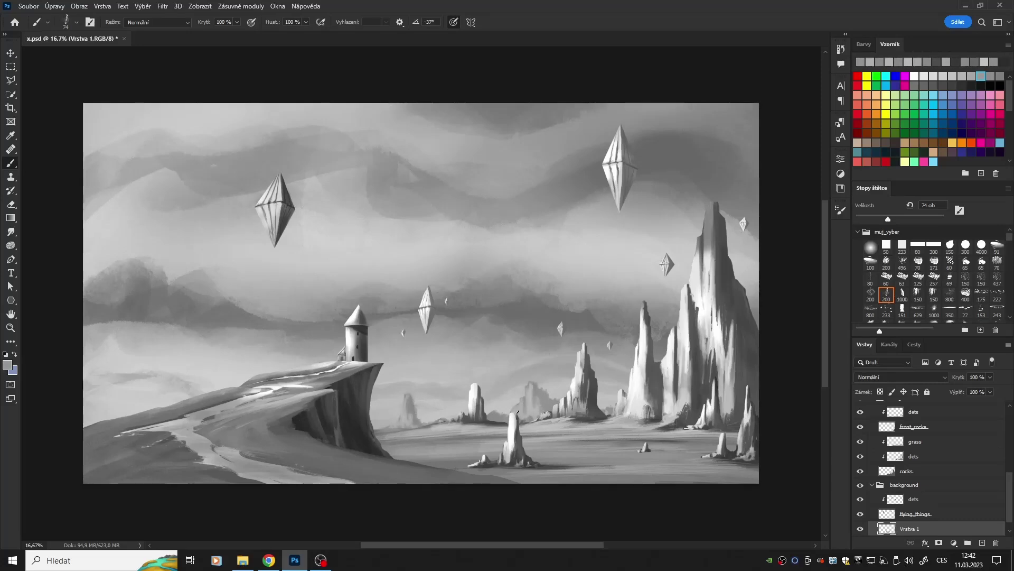
# Lower the distant rocks into place and name their layer distance
pyautogui.press('e')
pyautogui.moveTo(546, 347); pyautogui.dragTo(534, 402)
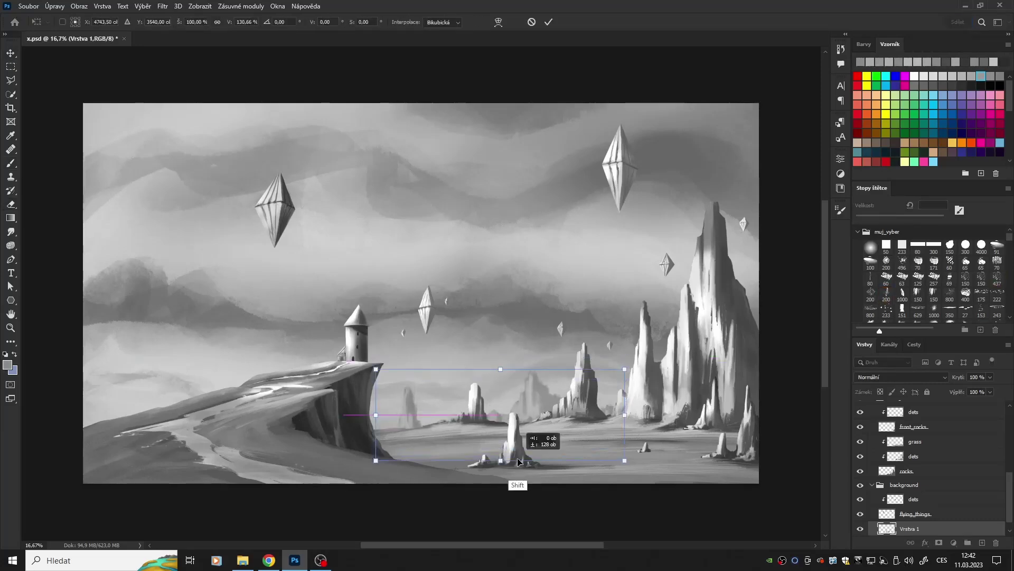
pyautogui.press('b')
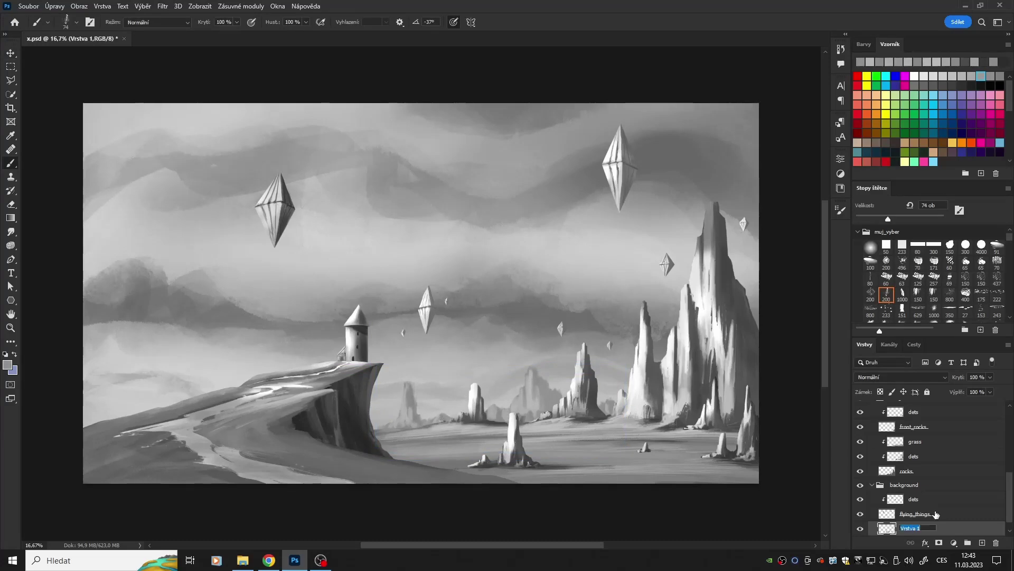
pyautogui.press('Escape')
pyautogui.hotkey('ctrl', 'z')
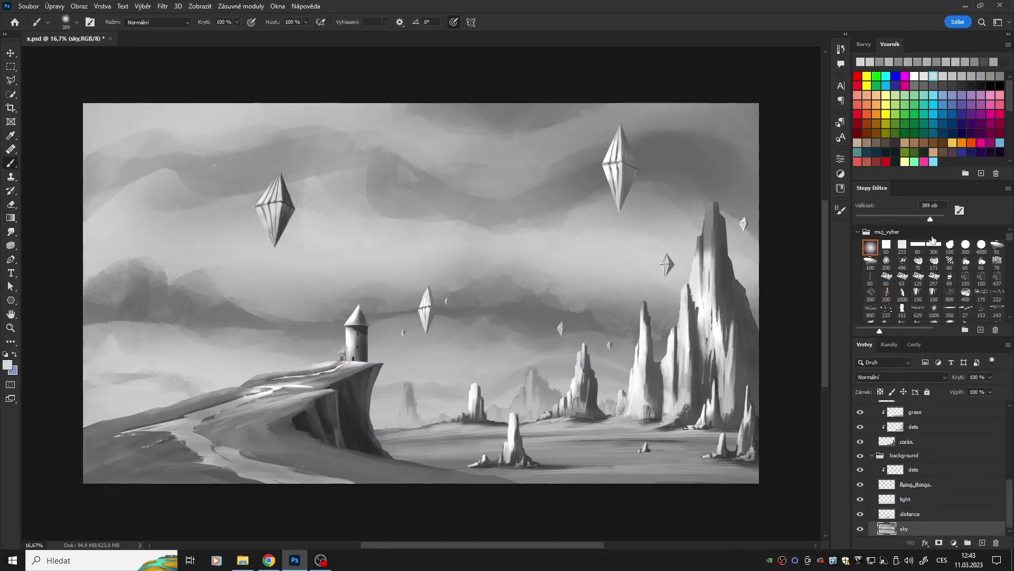
# Smudge the sky's dark cloud band and boost its contrast with Levels
pyautogui.click(887, 294)
pyautogui.moveTo(391, 185); pyautogui.dragTo(618, 212)
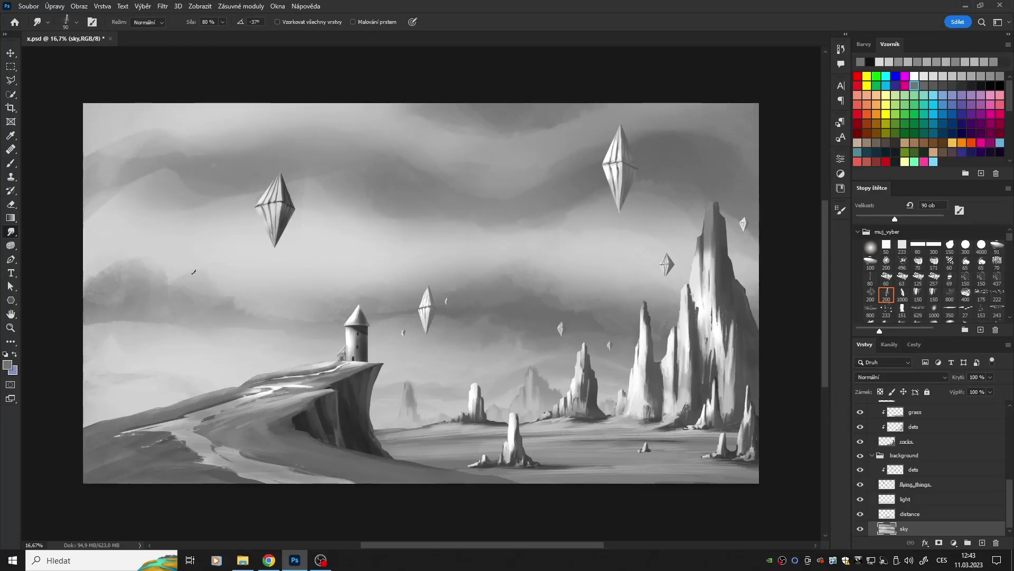
pyautogui.hotkey('ctrl', 'l')
pyautogui.press('Return')
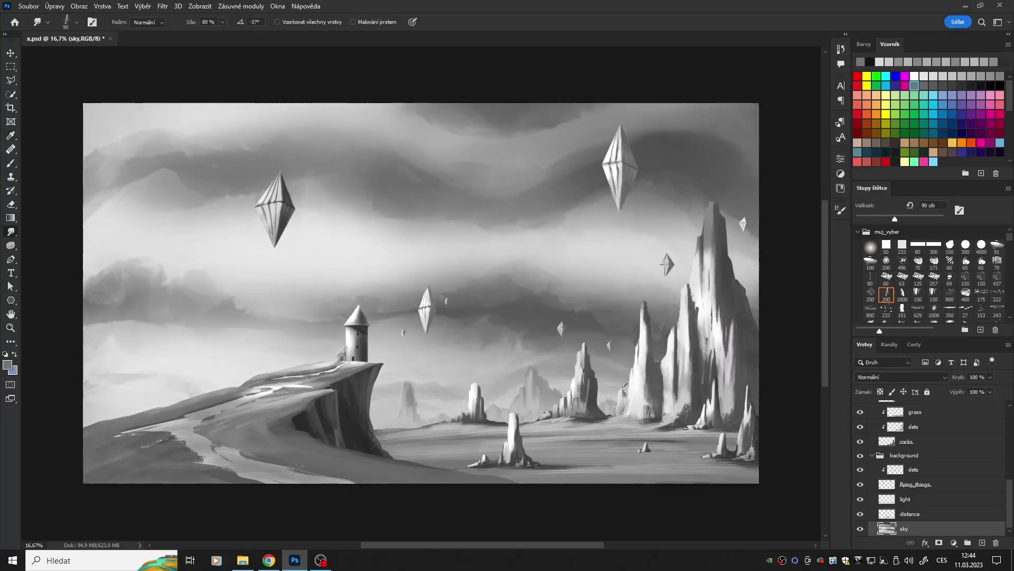
pyautogui.moveTo(534, 217); pyautogui.dragTo(592, 153)
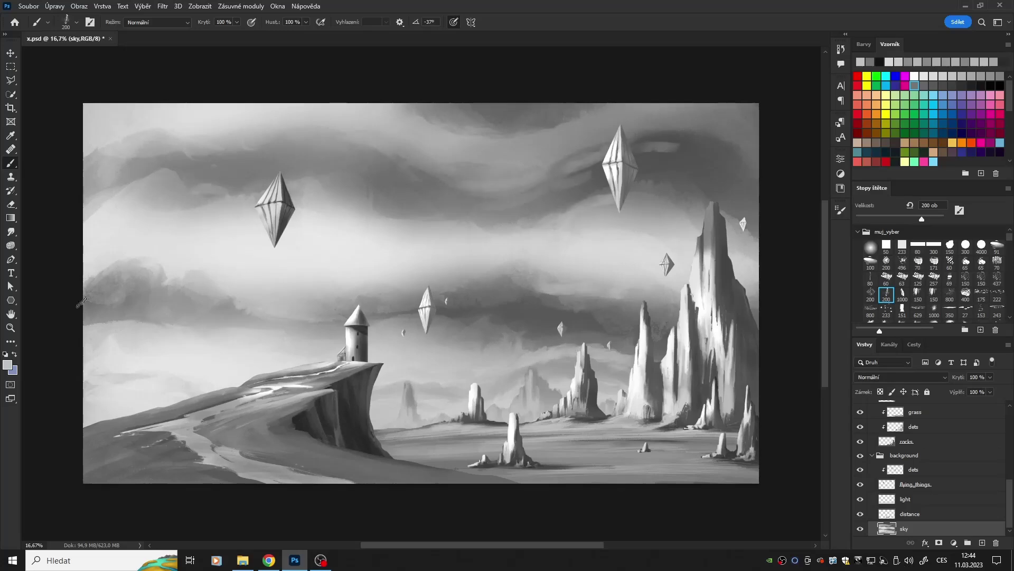
pyautogui.keyDown('ctrl'); pyautogui.click(400, 469); pyautogui.keyUp('ctrl')
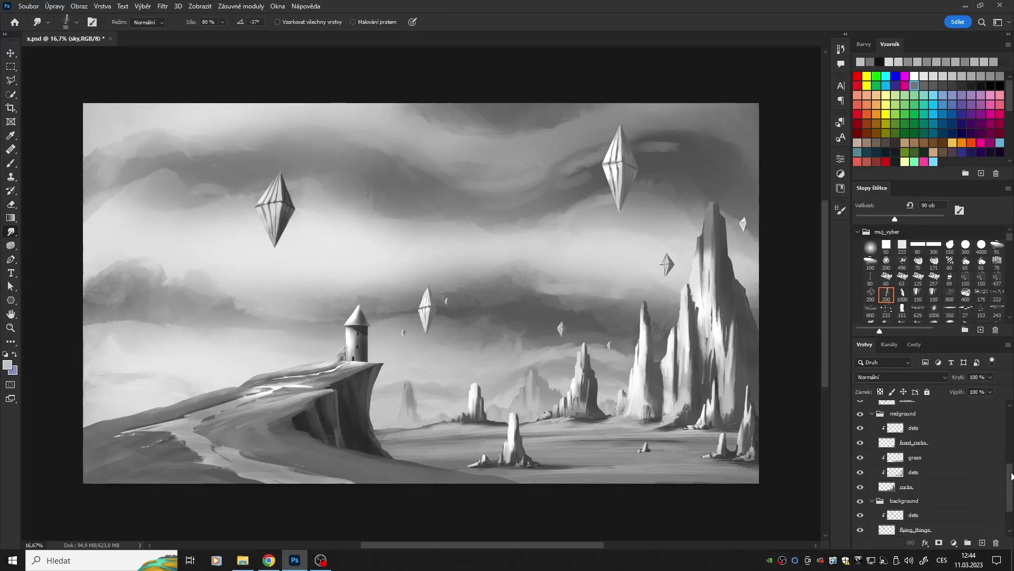
# Lighten the dark strokes near the cliff base on the grass layer
pyautogui.press('e')
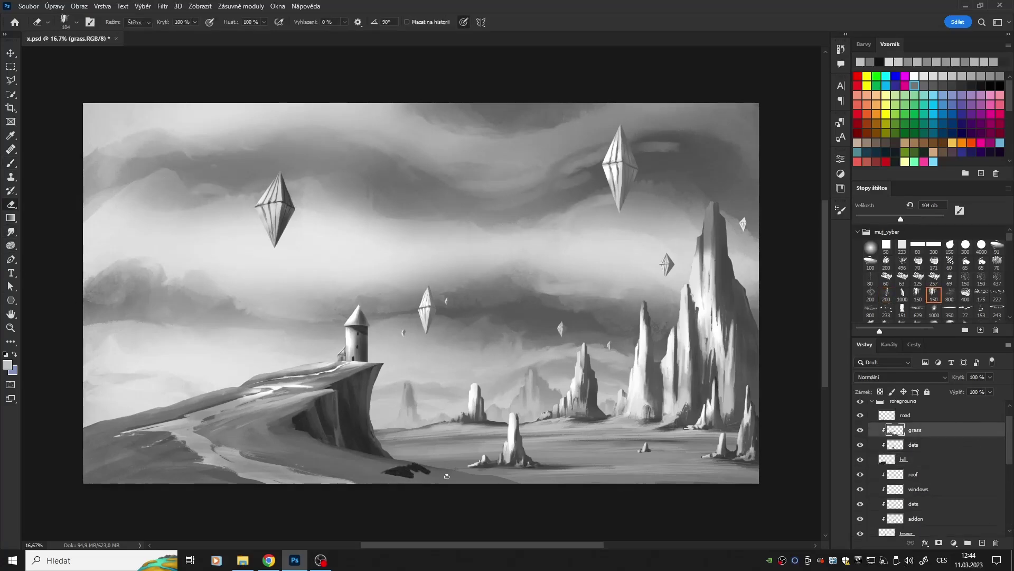
pyautogui.press('b')
pyautogui.moveTo(396, 461); pyautogui.dragTo(330, 462)
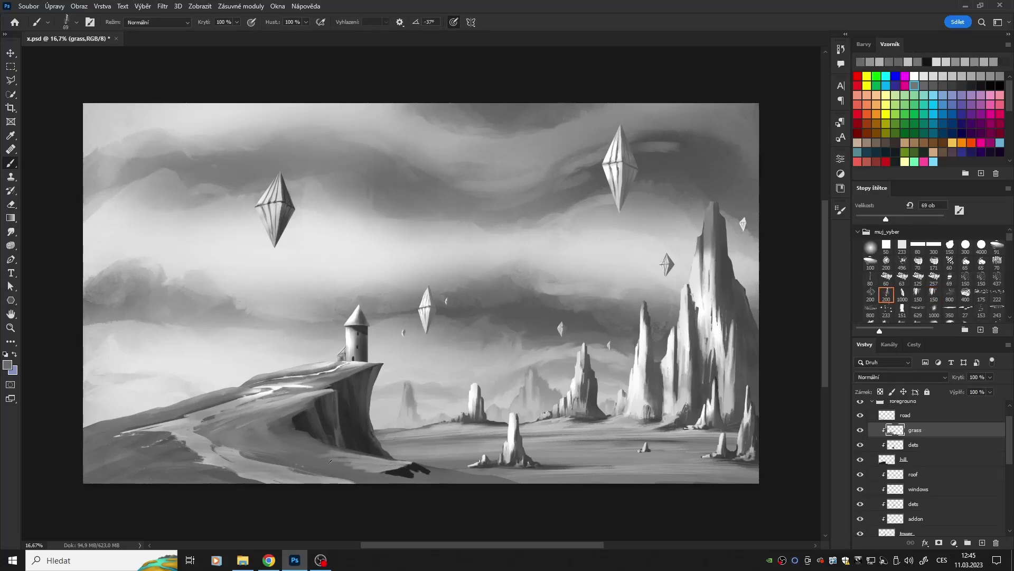
pyautogui.keyDown('ctrl'); pyautogui.click(320, 408); pyautogui.keyUp('ctrl')
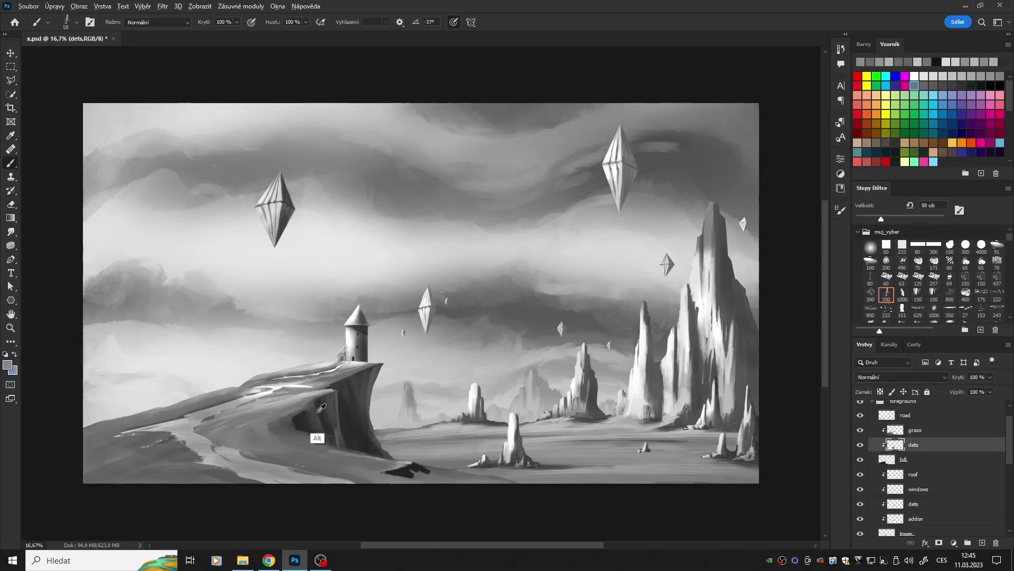
pyautogui.keyDown('ctrl'); pyautogui.click(415, 466); pyautogui.keyUp('ctrl')
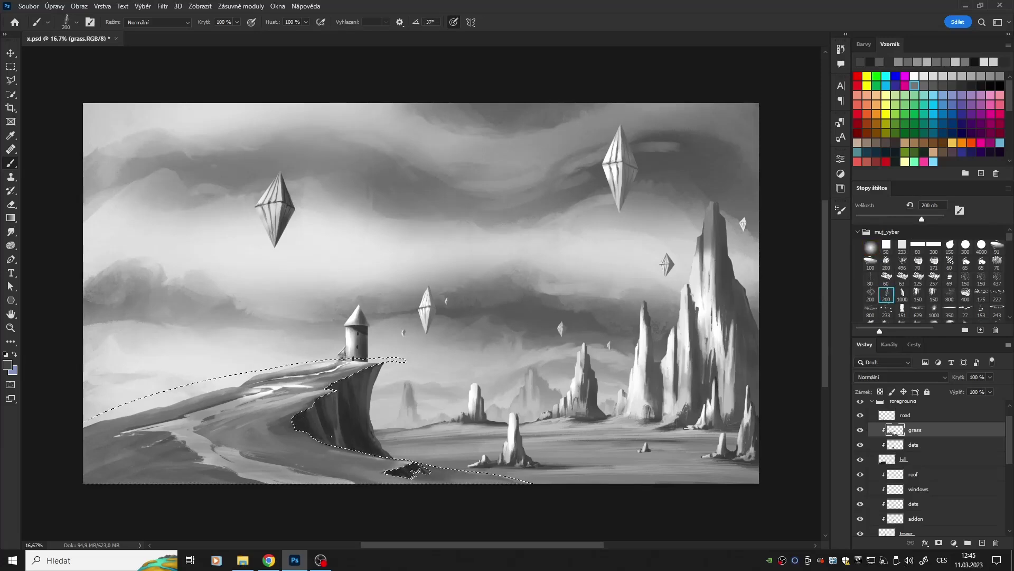
# Clear the old selection and lasso from the hill layer, then return to grass
pyautogui.press('l')
pyautogui.hotkey('ctrl', 'd')
pyautogui.keyDown('ctrl'); pyautogui.click(400, 466); pyautogui.keyUp('ctrl')
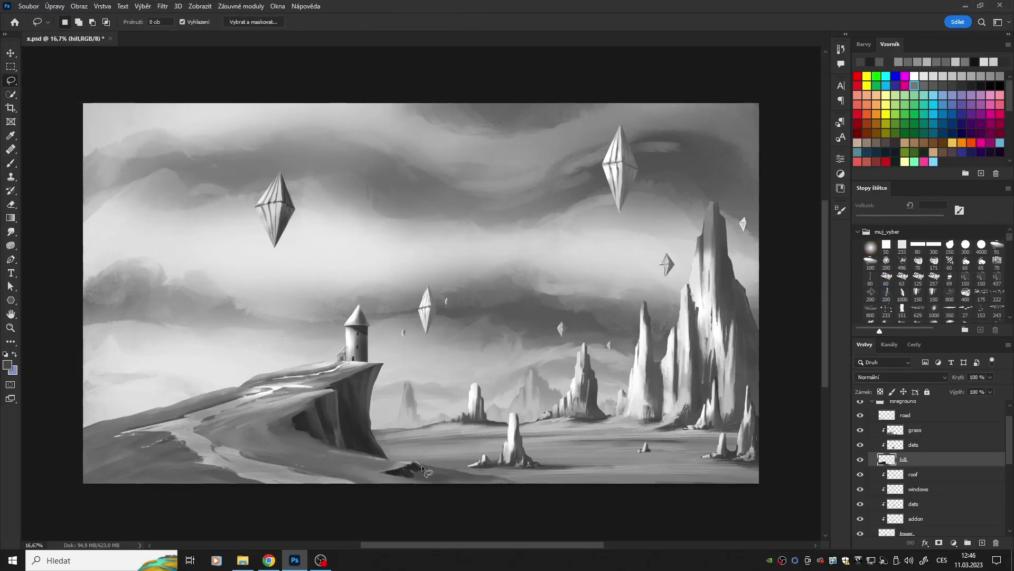
pyautogui.keyDown('ctrl'); pyautogui.click(423, 465); pyautogui.keyUp('ctrl')
# Alternate brush and eraser on grass to shape a small dark boulder at the cliff base
pyautogui.press('b')
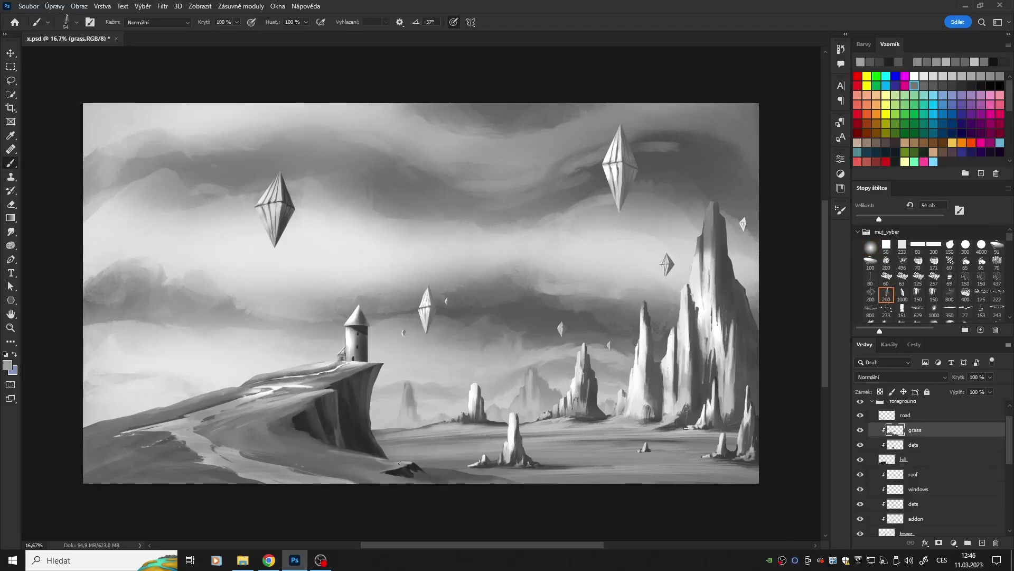
pyautogui.press('e')
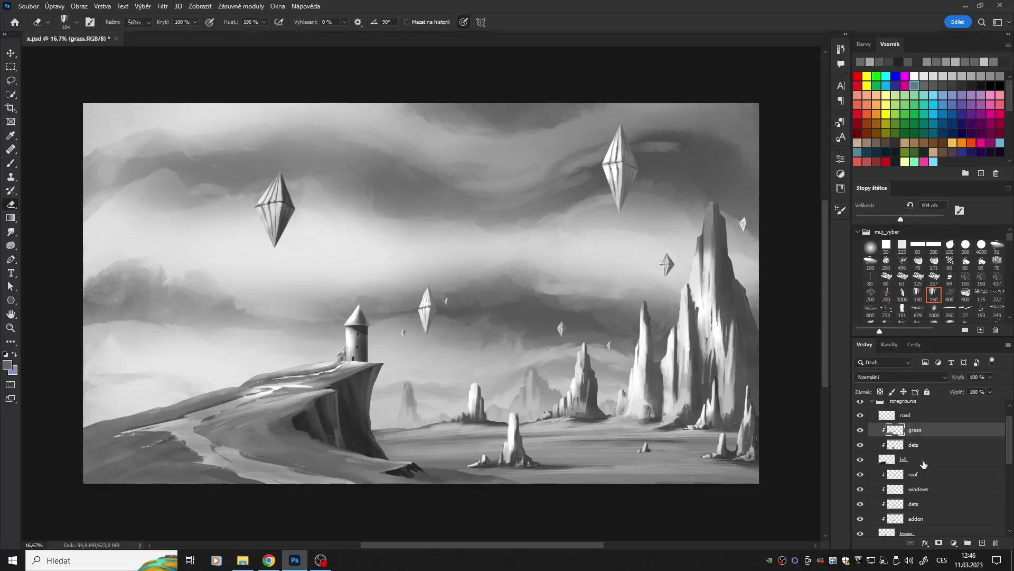
pyautogui.press('b')
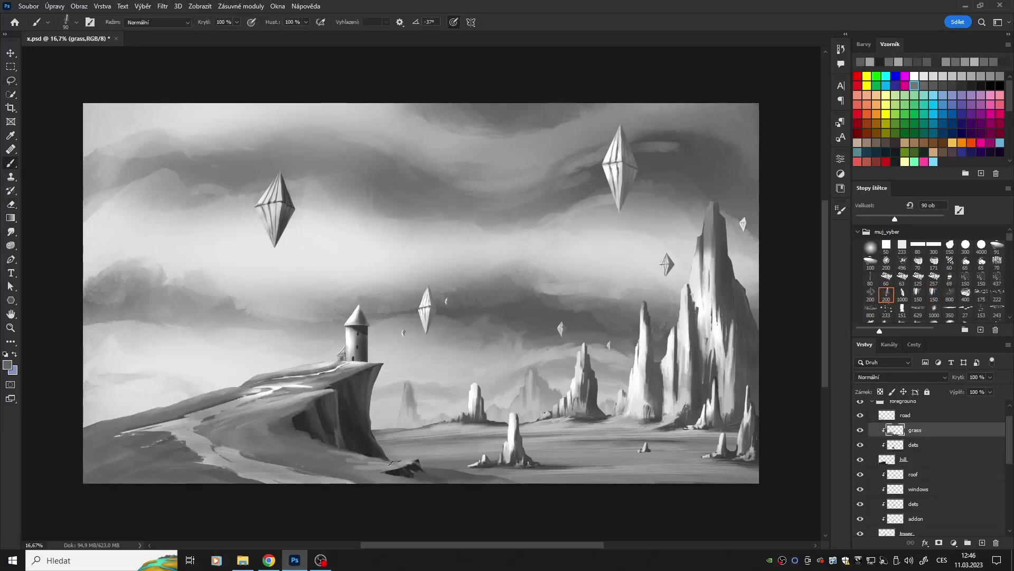
pyautogui.press('e')
pyautogui.press('b')
pyautogui.press('e')
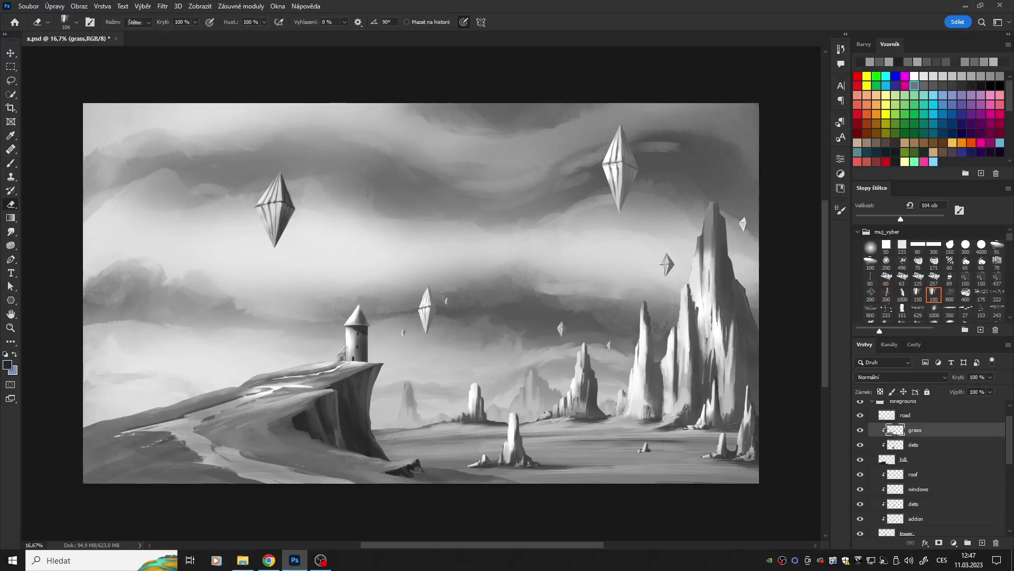
pyautogui.press('b')
pyautogui.press('e')
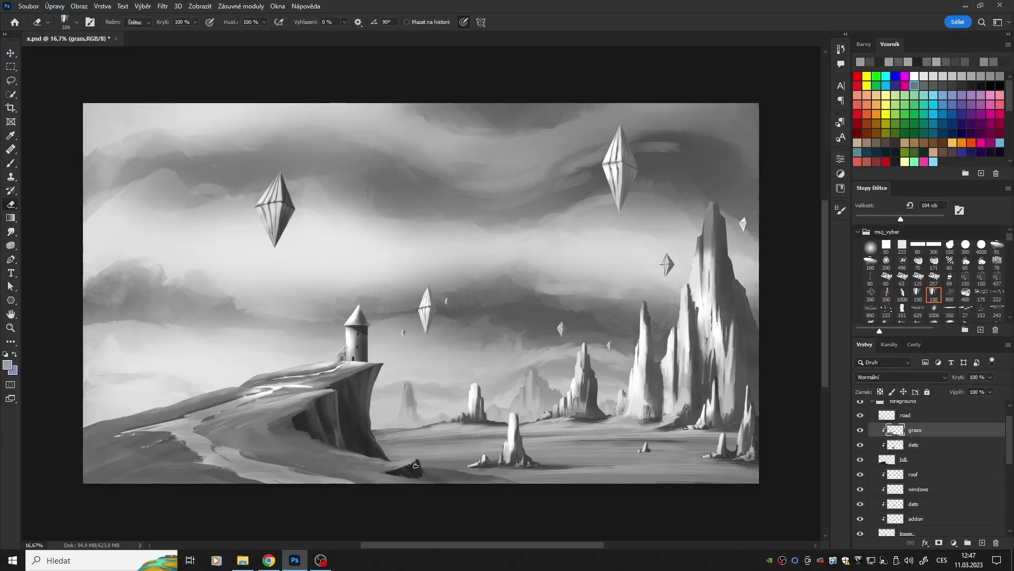
pyautogui.press('b')
pyautogui.press('e')
pyautogui.press('b')
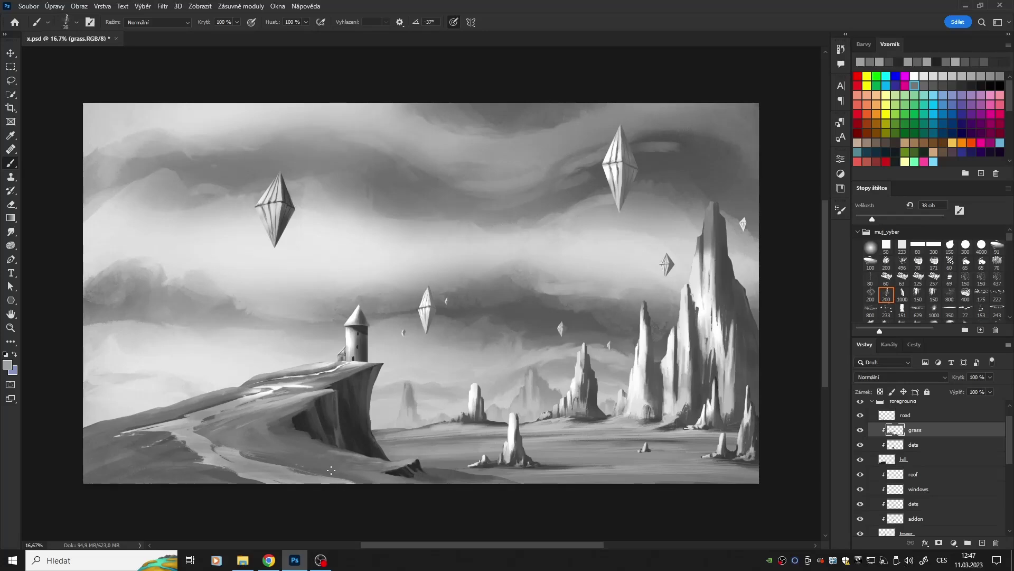
# Lasso a shape in the lower right on a new layer, fill it black, then delete it
pyautogui.press('l')
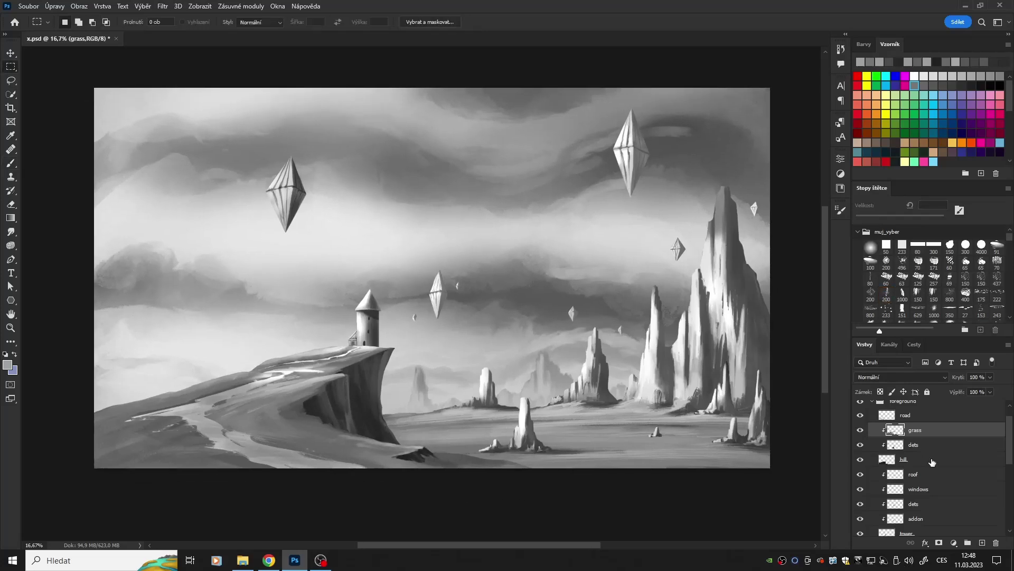
pyautogui.hotkey('ctrl', 'shift', 'alt', 'n')
pyautogui.moveTo(549, 439); pyautogui.dragTo(517, 426)
pyautogui.moveTo(729, 426); pyautogui.dragTo(512, 470)
pyautogui.click(980, 85)
pyautogui.hotkey('alt', 'BackSpace')
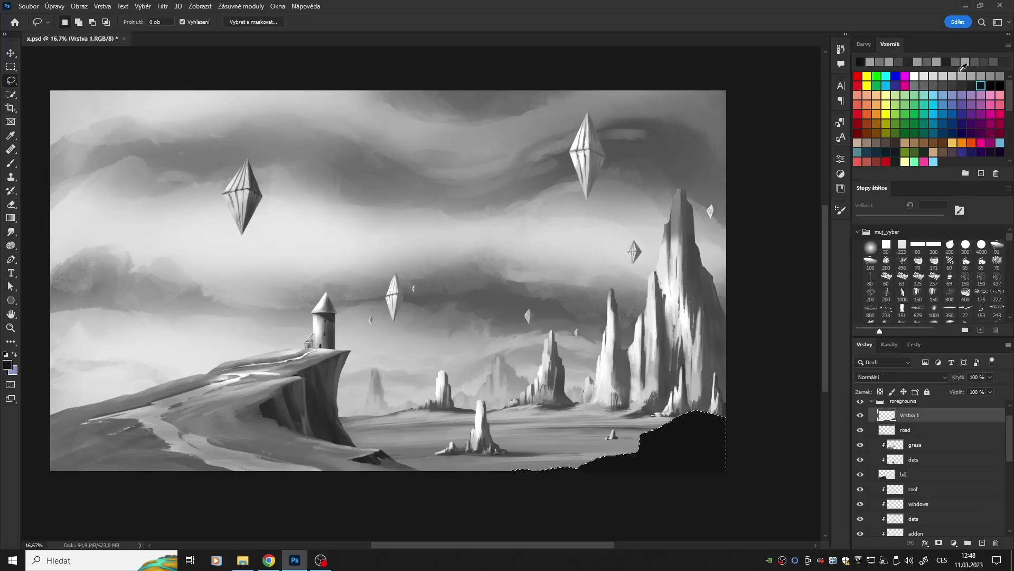
pyautogui.press('Delete')
# Try Levels and Hue/Saturation on the grass layer, then cancel without changes
pyautogui.hotkey('ctrl', 'l')
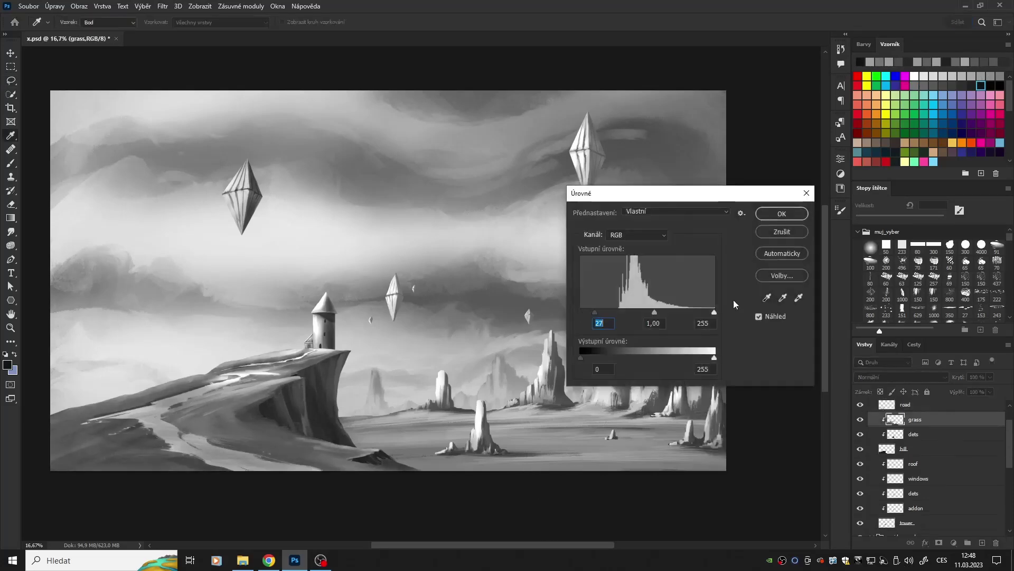
pyautogui.press('Escape')
pyautogui.scroll(-3, 930, 465)
pyautogui.click(915, 507)
pyautogui.hotkey('ctrl', 'u')
pyautogui.click(606, 149)
pyautogui.hotkey('ctrl', 'l')
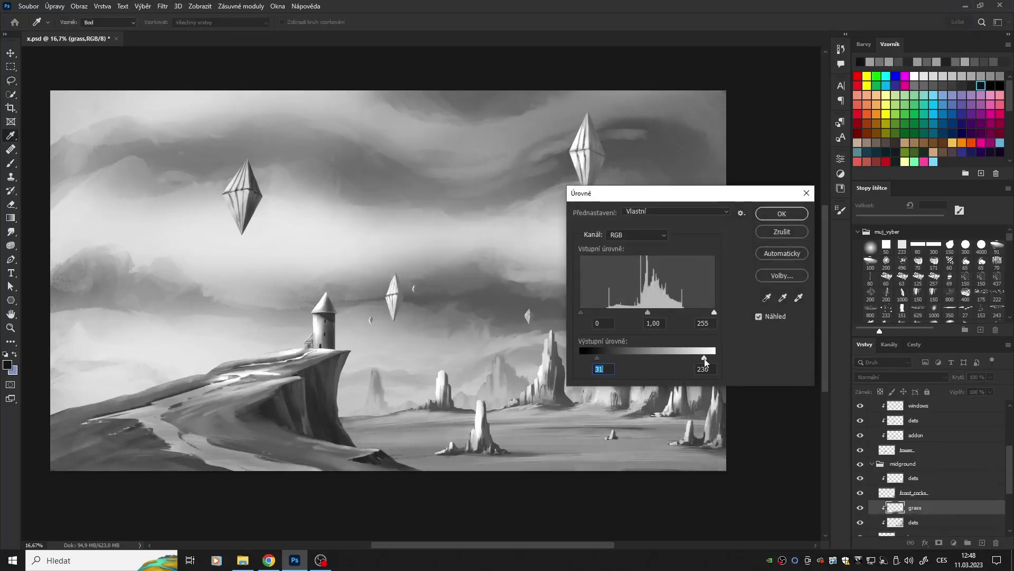
pyautogui.press('Escape')
# Fill the outlined left cliff dark grey on the rocks layer and deselect
pyautogui.hotkey('alt', '[')
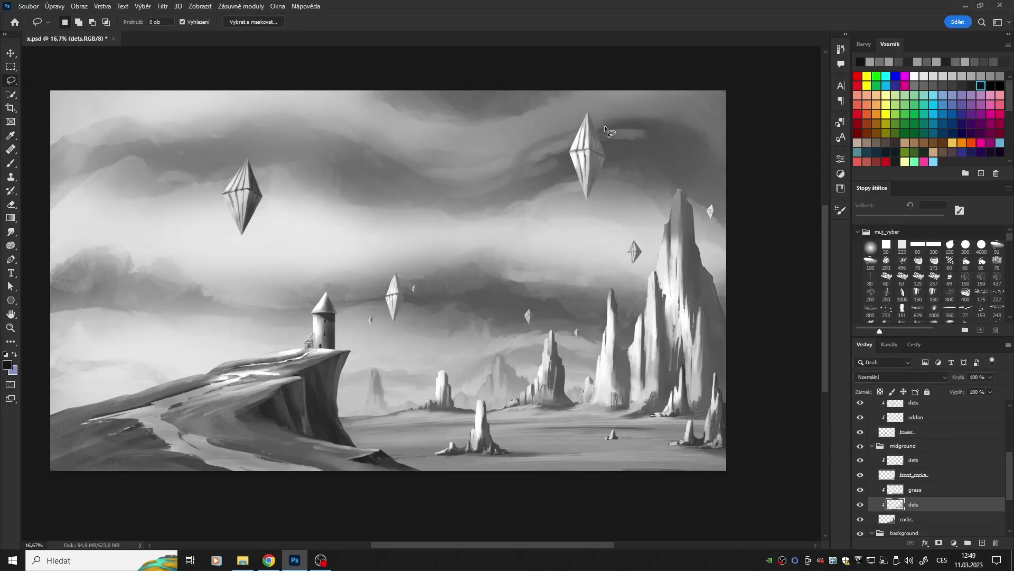
pyautogui.hotkey('alt', '[')
pyautogui.hotkey('alt', 'BackSpace')
pyautogui.hotkey('ctrl', 'd')
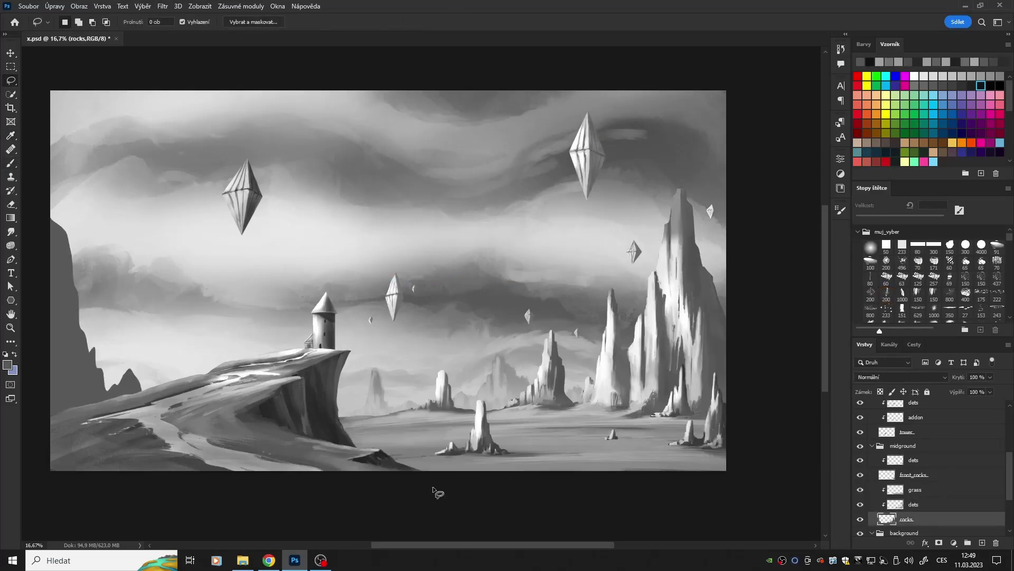
pyautogui.press('b')
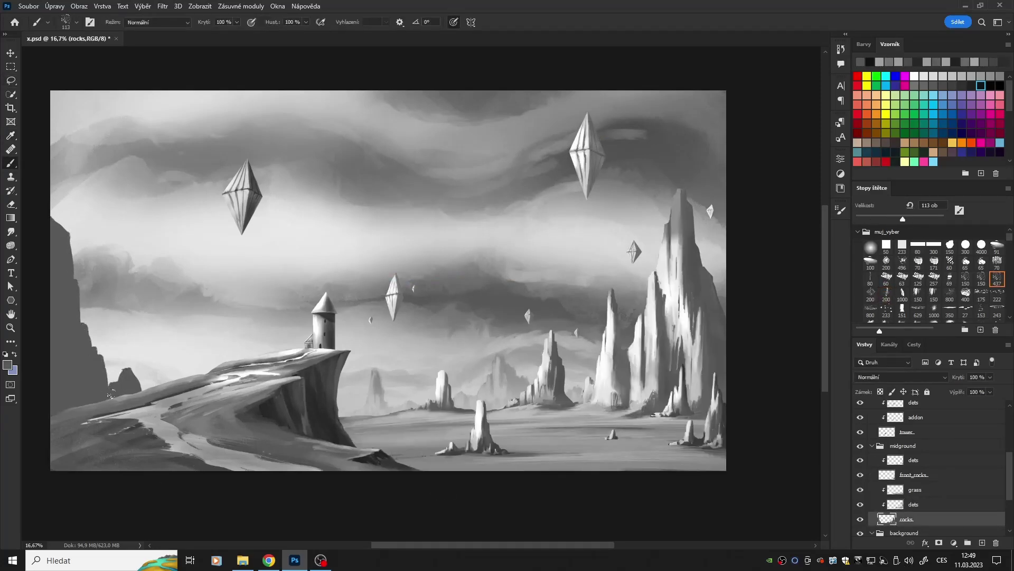
# Paint light textured highlight streaks on the left cliff on the clipped dets layer
pyautogui.hotkey('alt', ']')
pyautogui.press('.')
pyautogui.press('.')
pyautogui.moveTo(90, 348); pyautogui.dragTo(68, 258)
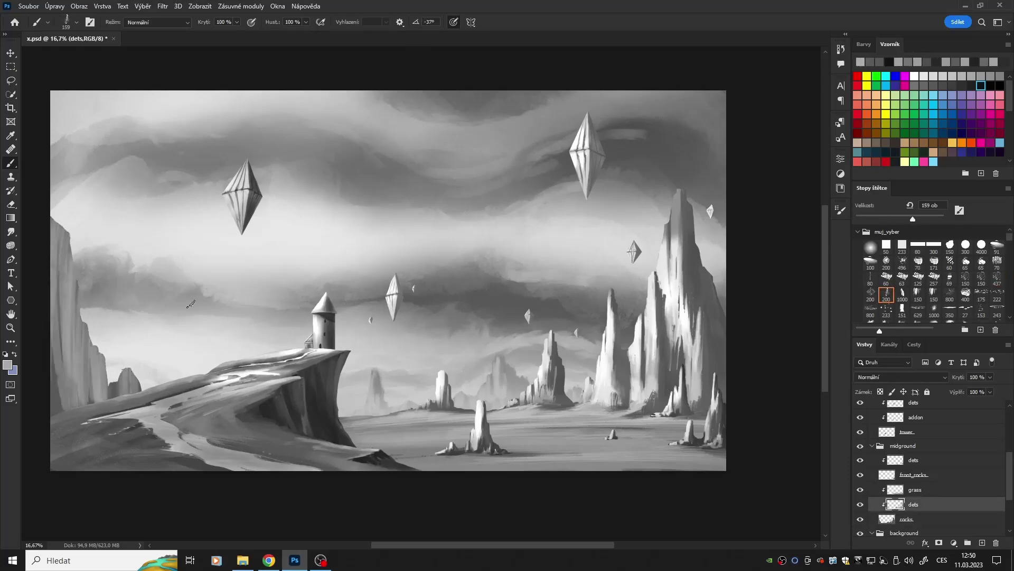
pyautogui.press('[')
pyautogui.press('[')
pyautogui.press('[')
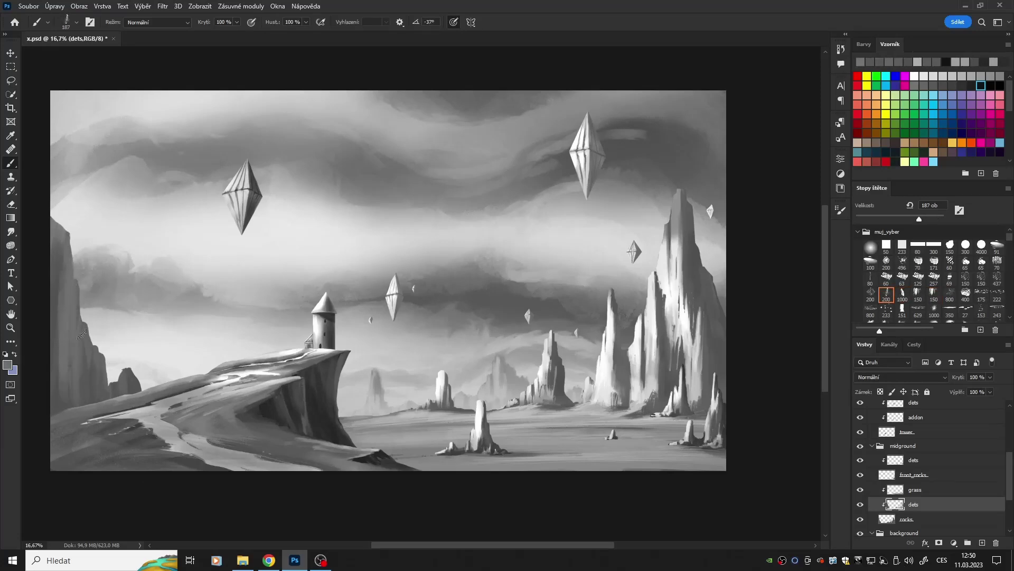
pyautogui.press('l')
pyautogui.hotkey('alt', '[')
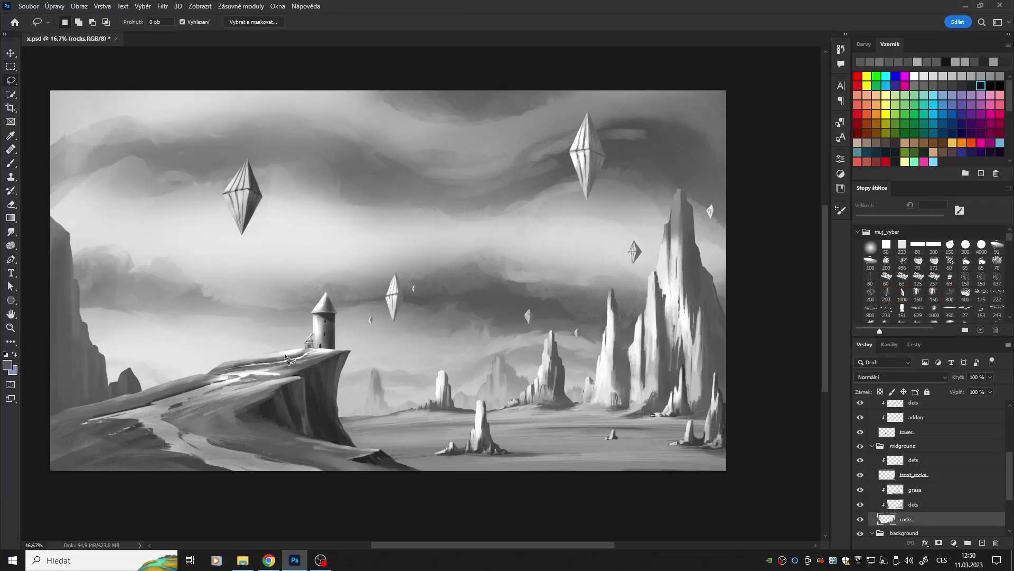
# Add a new light glow layer in the background group above distance
pyautogui.press('e')
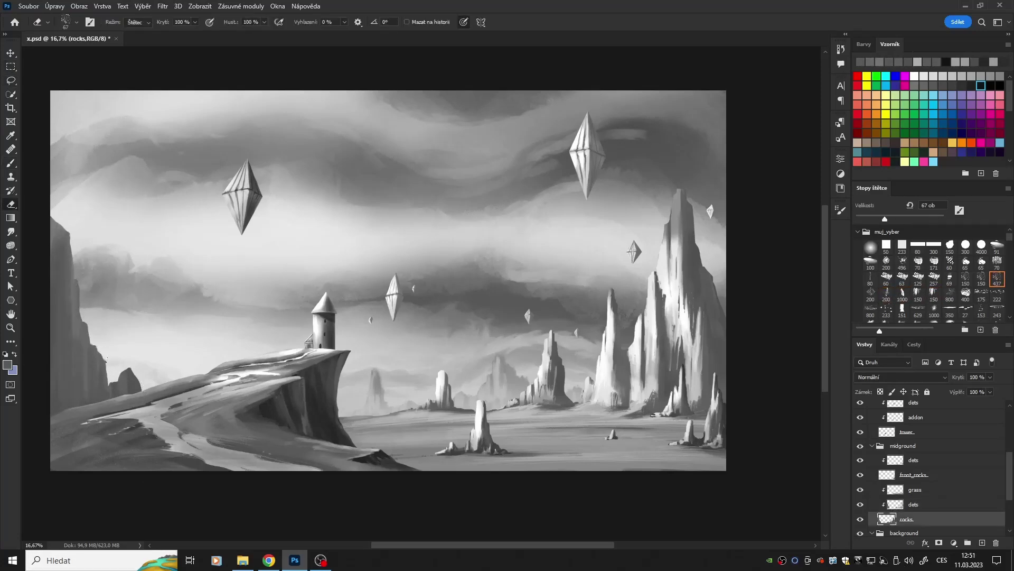
pyautogui.press('b')
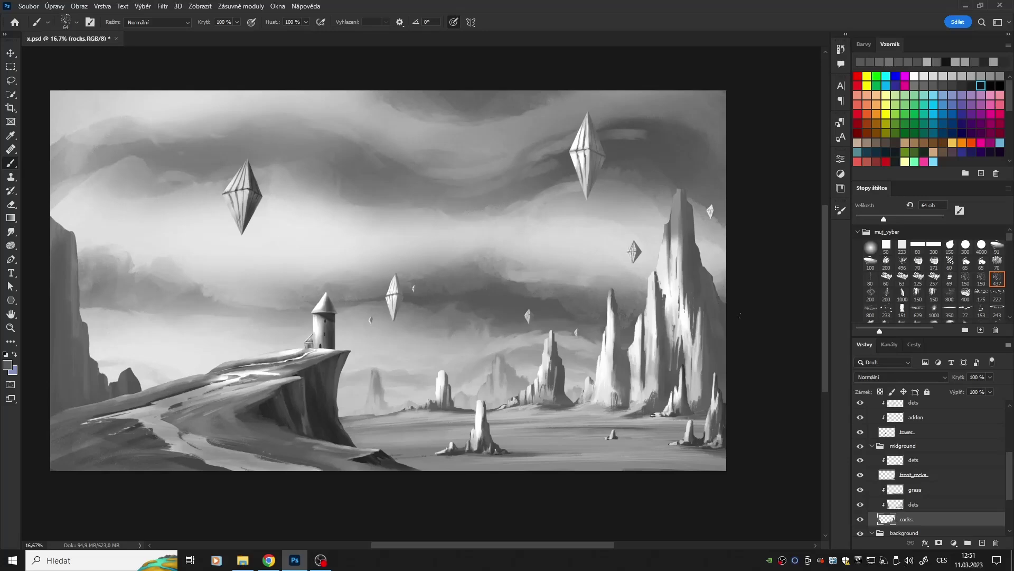
pyautogui.press('F2')
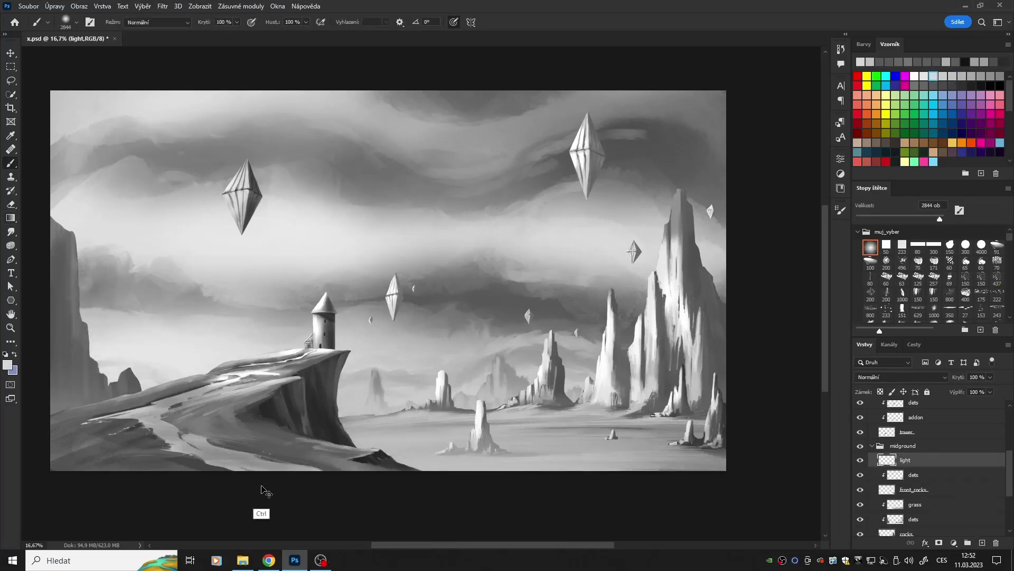
pyautogui.hotkey('ctrl', '[')
pyautogui.hotkey('ctrl', '[')
pyautogui.hotkey('ctrl', '[')
pyautogui.press('m')
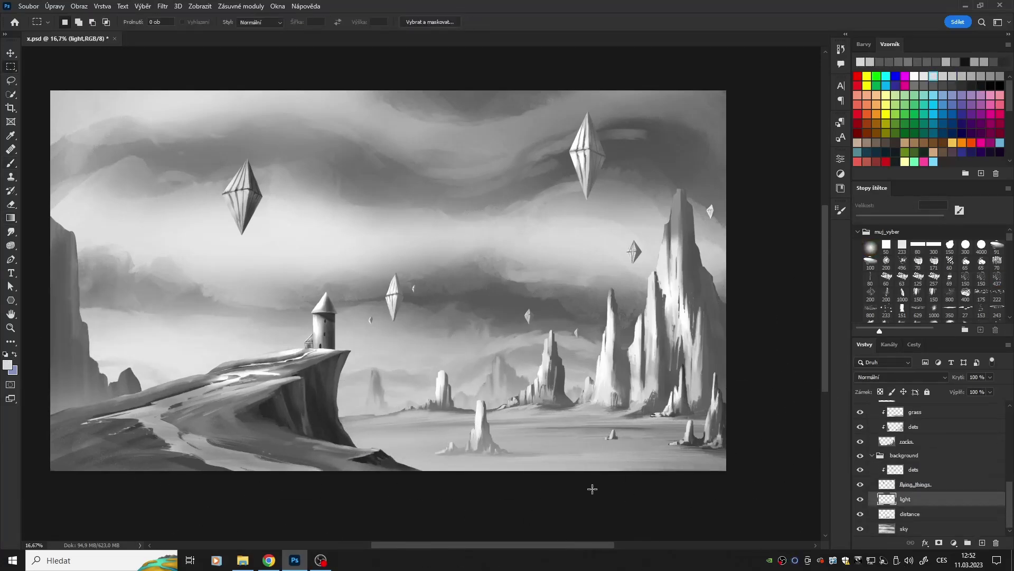
# Brush over the mid-sky clouds on the sky layer with a large soft Lighten brush
pyautogui.hotkey('alt', '[')
pyautogui.hotkey('alt', '[')
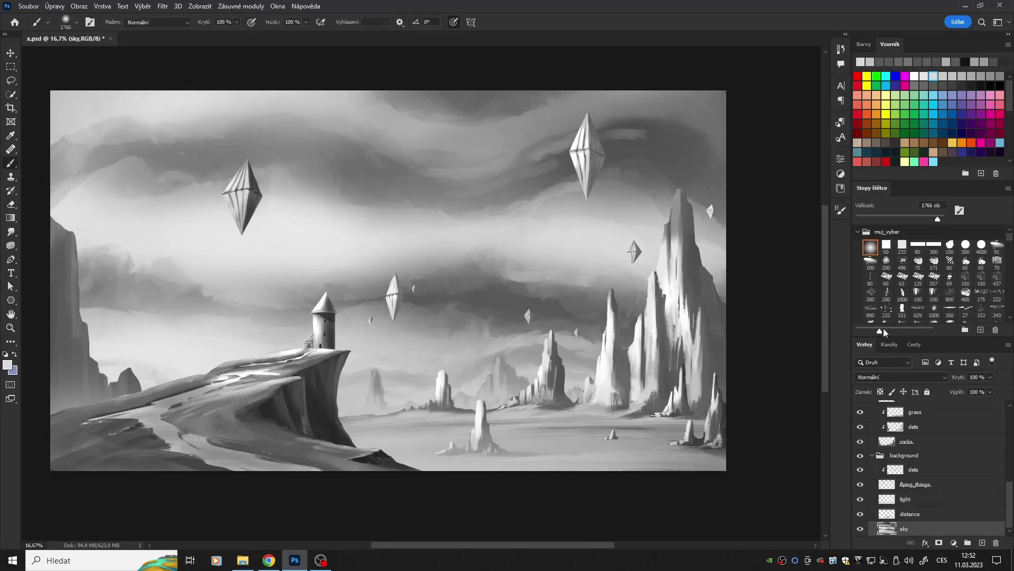
pyautogui.press('b')
pyautogui.moveTo(132, 294)
pyautogui.mouseDown()
pyautogui.moveTo(159, 312)
pyautogui.moveTo(402, 214)
pyautogui.mouseUp()
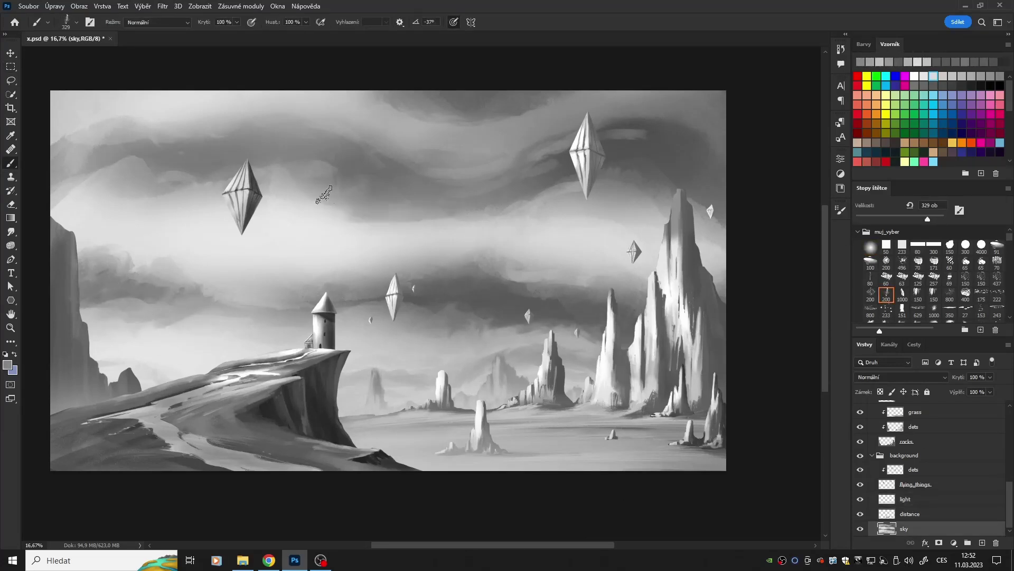
pyautogui.moveTo(502, 211); pyautogui.dragTo(338, 126)
pyautogui.moveTo(254, 129)
pyautogui.mouseDown()
pyautogui.moveTo(428, 212)
pyautogui.moveTo(544, 216)
pyautogui.moveTo(649, 204)
pyautogui.mouseUp()
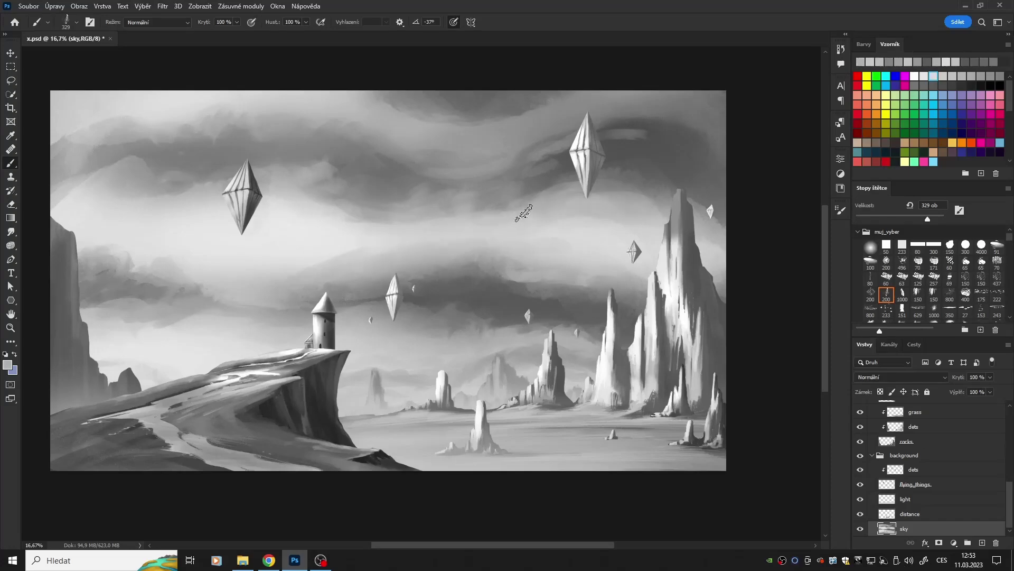
pyautogui.moveTo(409, 324); pyautogui.dragTo(569, 323)
pyautogui.hotkey('shift', ',')
pyautogui.hotkey('alt', 'shift', 'g')
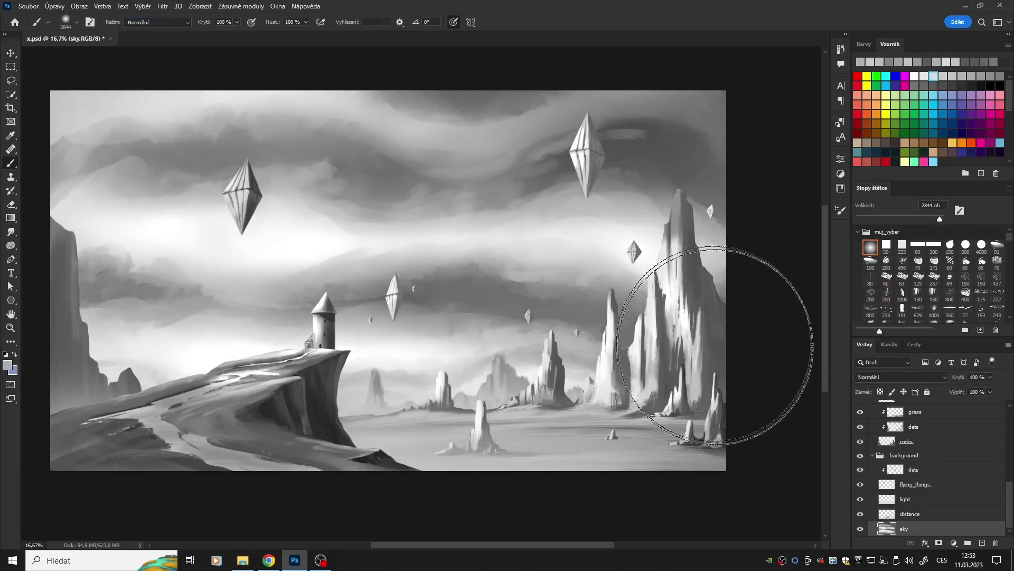
# Pick a dark colour and the Gradient tool, and select the flying_things layer
pyautogui.click(981, 85)
pyautogui.press('g')
pyautogui.click(916, 483)
# Raise the flying_things layer's lightness with Hue/Saturation, then select dets
pyautogui.hotkey('ctrl', 'u')
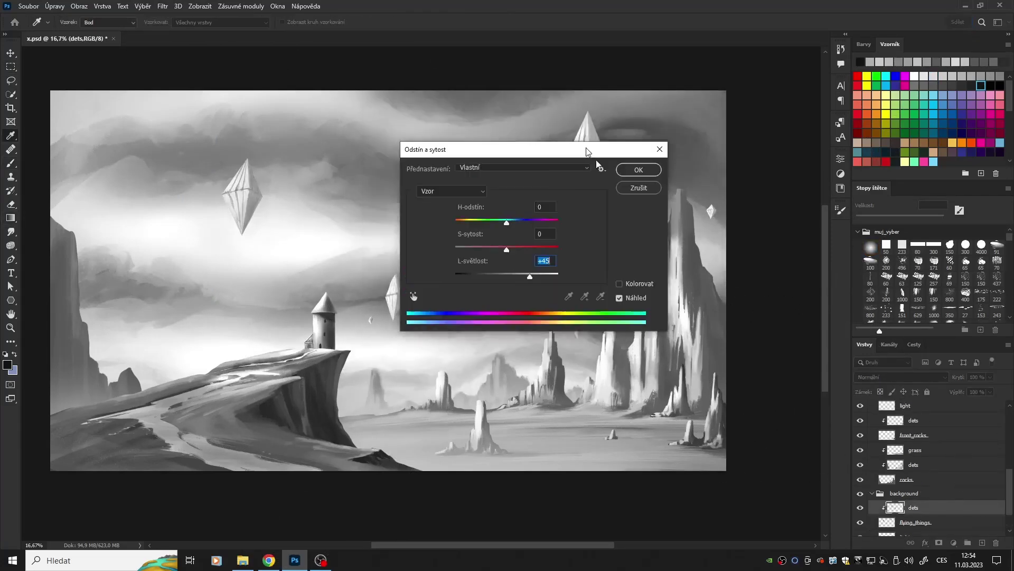
pyautogui.moveTo(596, 148); pyautogui.dragTo(779, 326)
pyautogui.press('Escape')
pyautogui.press('b')
pyautogui.hotkey('alt', ']')
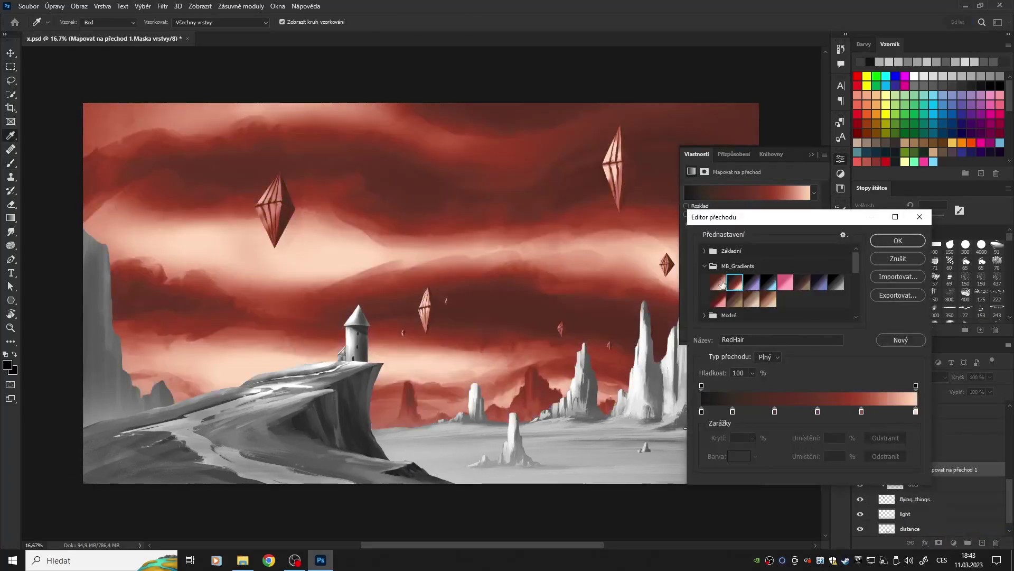
# Try another preset on the sky gradient map and set a deep purple stop
pyautogui.click(769, 282)
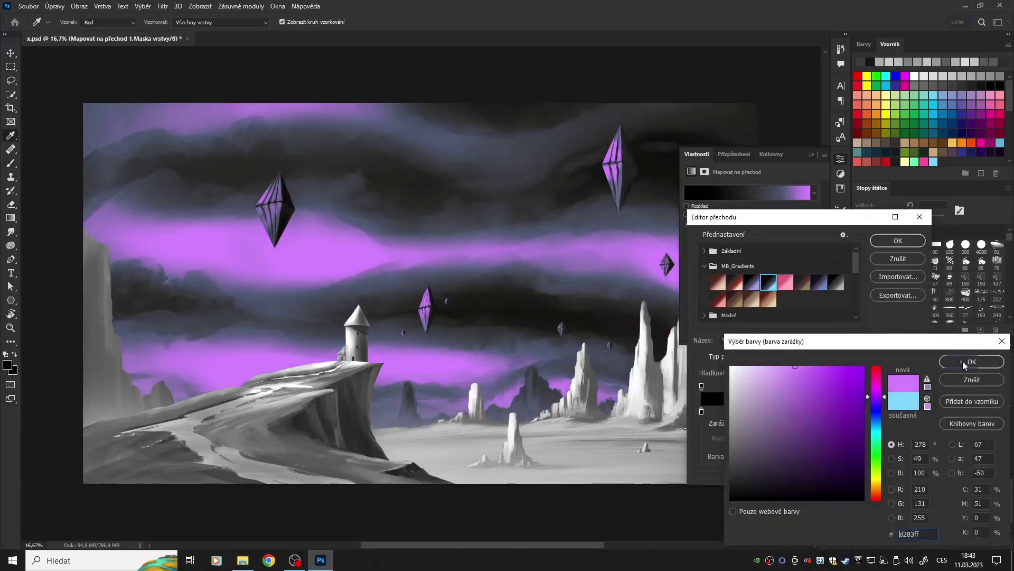
pyautogui.moveTo(877, 388); pyautogui.dragTo(877, 399)
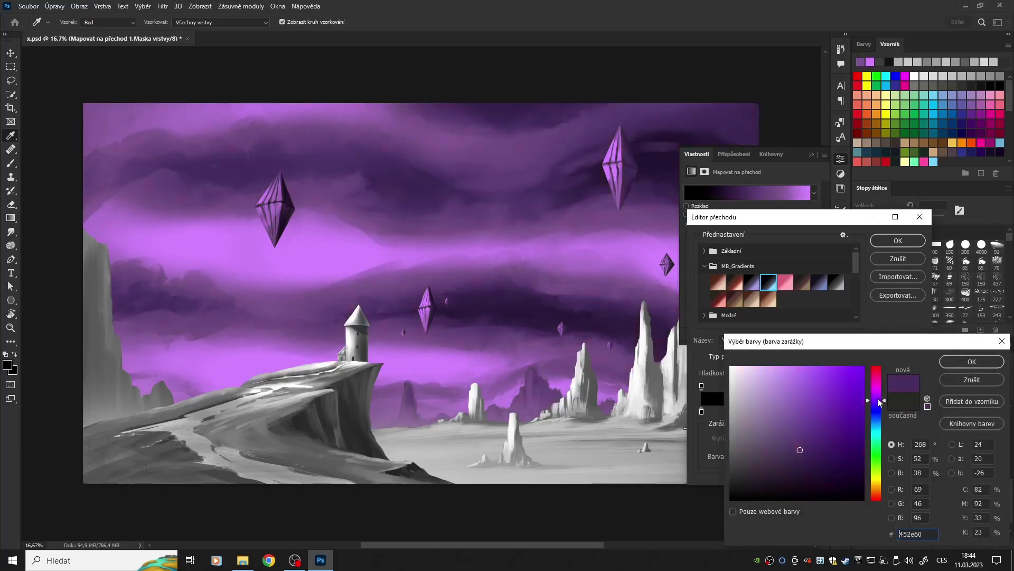
pyautogui.click(805, 477)
pyautogui.click(971, 362)
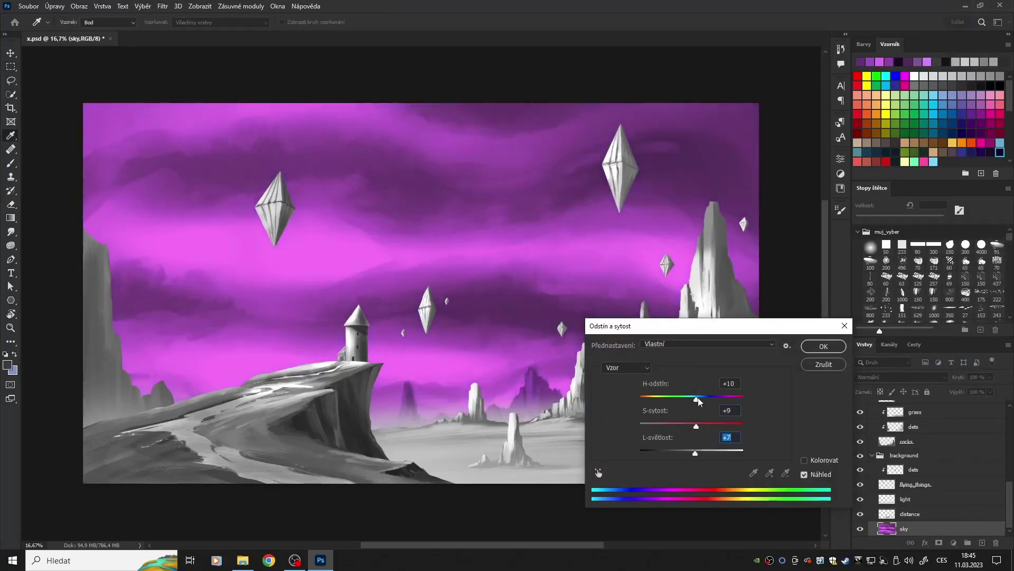
# Add a gradient map for the floating crystals using the MB_Gradients GlossyRed preset
pyautogui.click(965, 363)
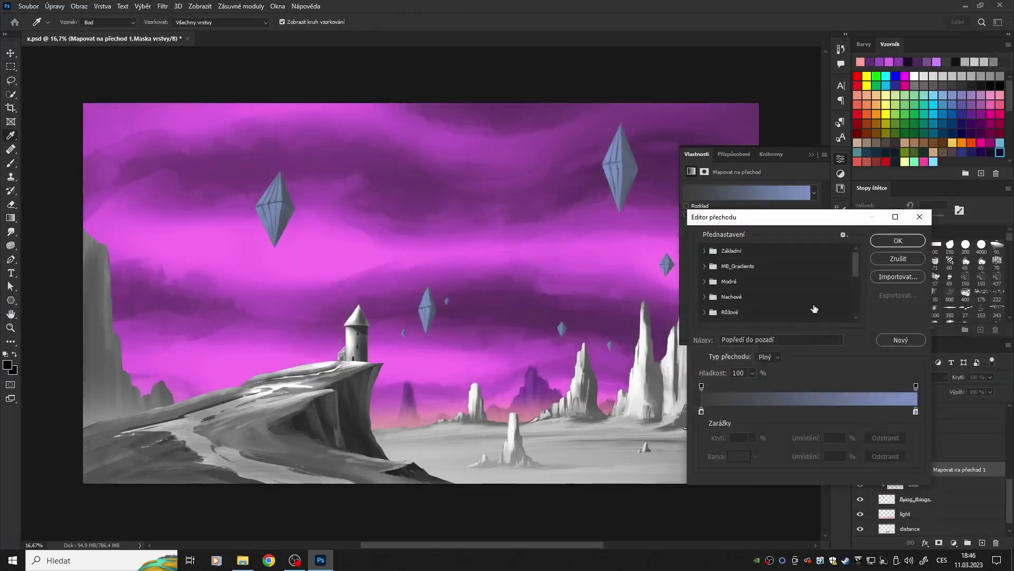
pyautogui.click(705, 266)
pyautogui.click(718, 299)
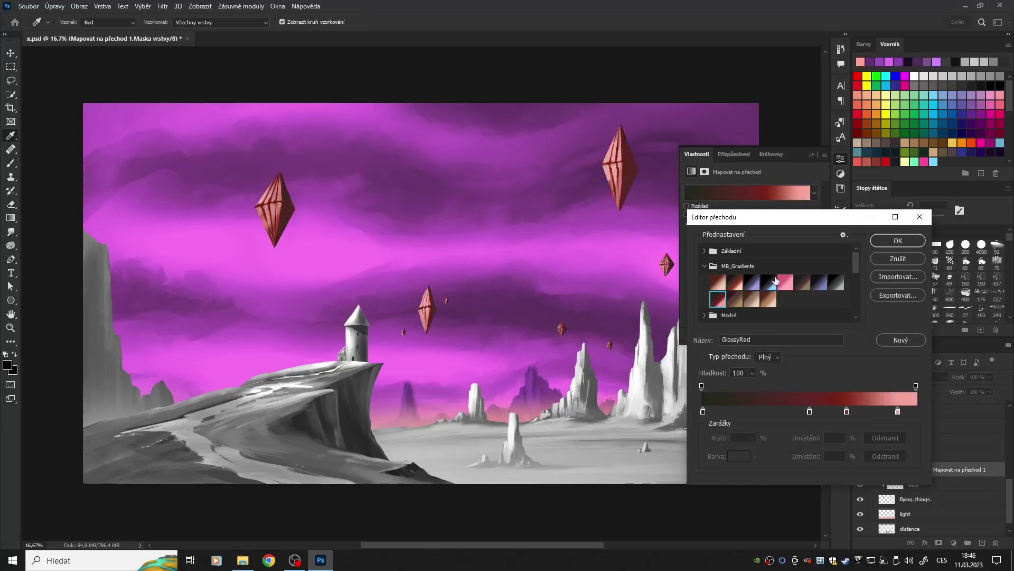
pyautogui.doubleClick(702, 411)
pyautogui.click(973, 362)
# Edit the crystal gradient's stops with dark-red and light orange colours and confirm
pyautogui.doubleClick(703, 411)
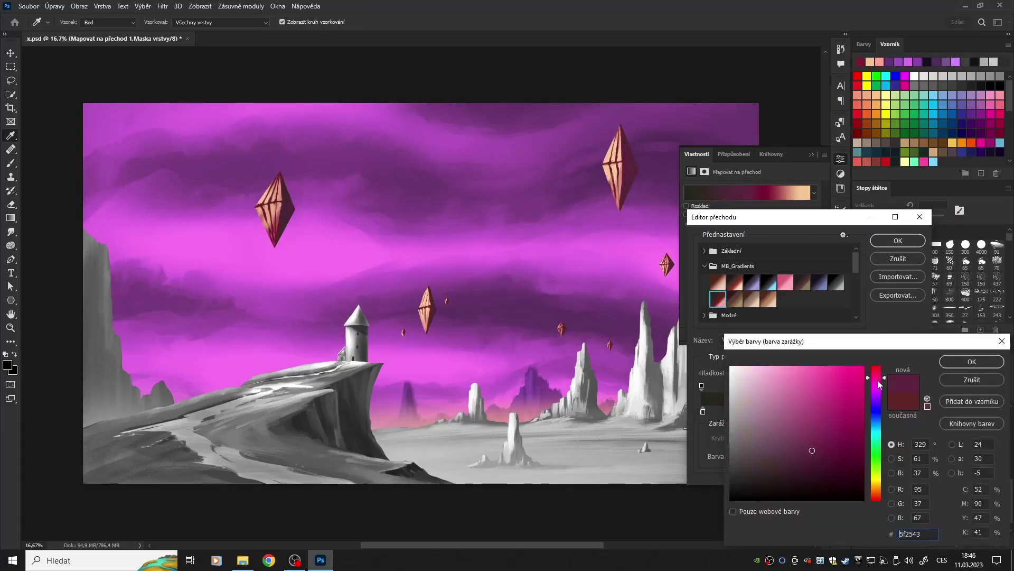
pyautogui.click(972, 362)
pyautogui.doubleClick(827, 412)
pyautogui.click(972, 361)
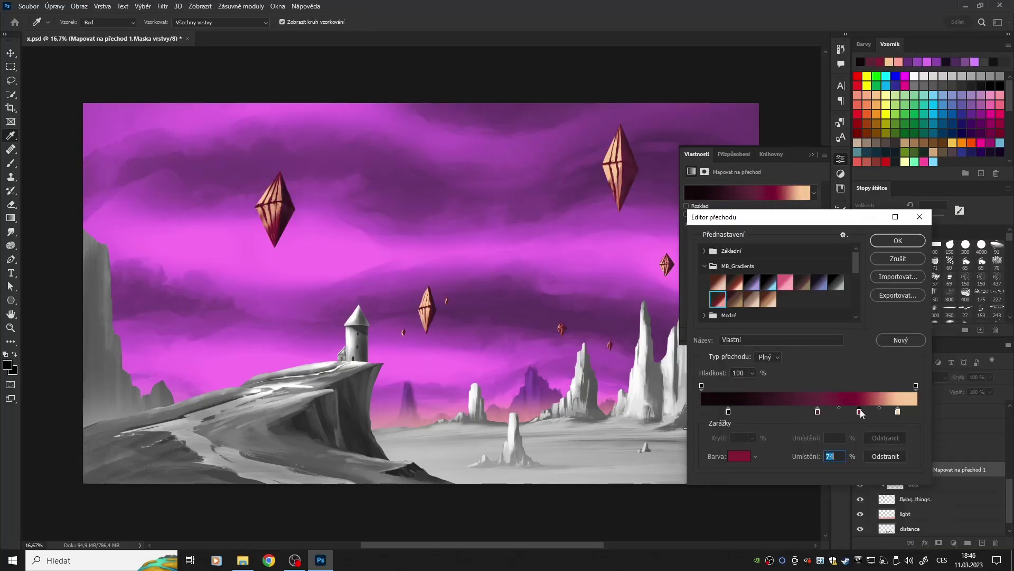
pyautogui.doubleClick(847, 411)
pyautogui.click(972, 362)
pyautogui.doubleClick(897, 411)
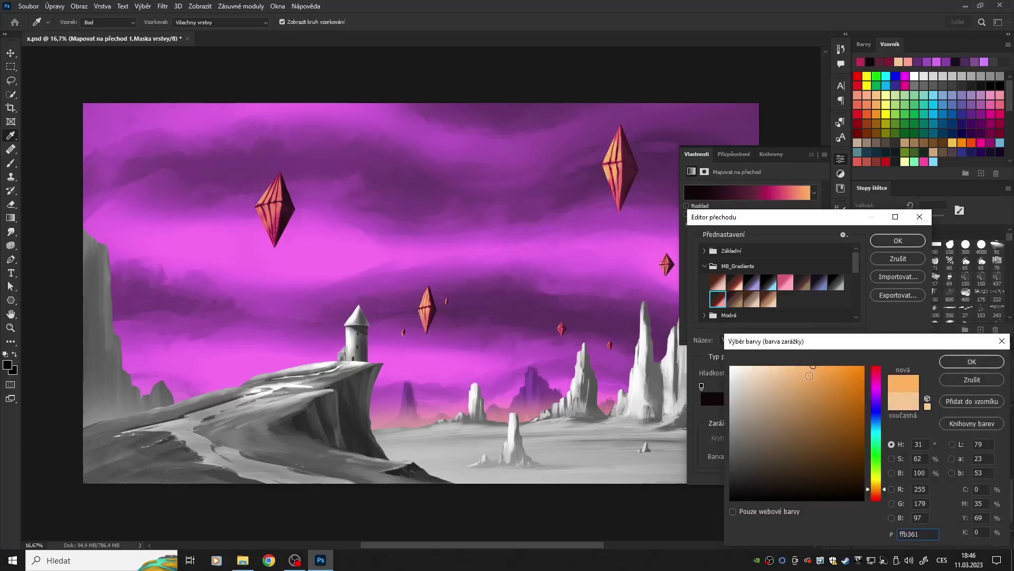
pyautogui.moveTo(874, 478); pyautogui.dragTo(874, 492)
pyautogui.press('Return')
pyautogui.press('Return')
# Reopen the crystal gradient map settings, then duplicate the gradient map layer
pyautogui.doubleClick(895, 469)
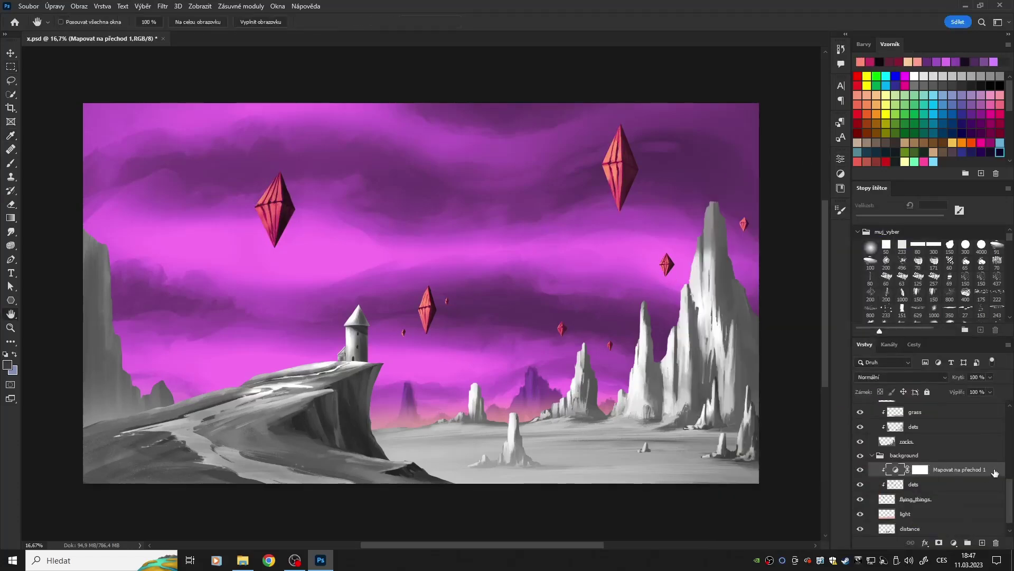
pyautogui.doubleClick(729, 412)
pyautogui.press('Return')
pyautogui.press('Return')
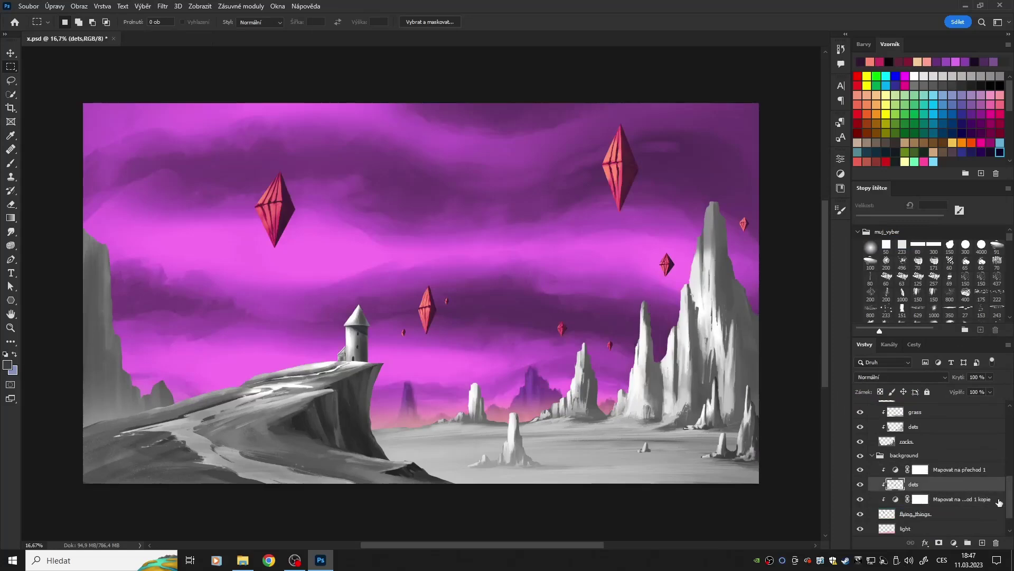
pyautogui.rightClick(996, 470)
pyautogui.click(909, 360)
# Add a Gradient Map clipped to the midground rocks, starting from a preset
pyautogui.click(954, 543)
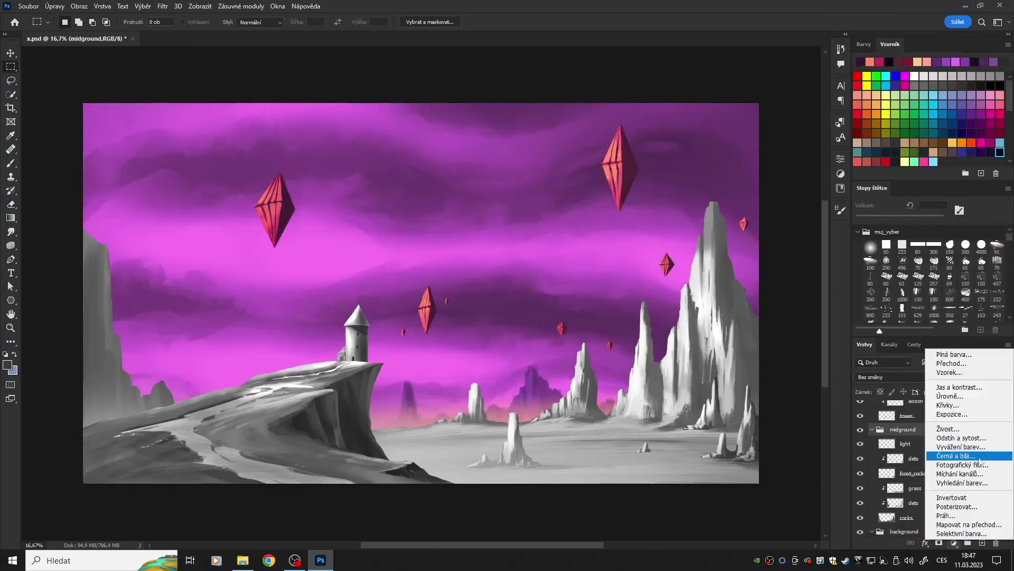
pyautogui.click(930, 528)
pyautogui.click(782, 206)
pyautogui.press('Return')
pyautogui.click(840, 158)
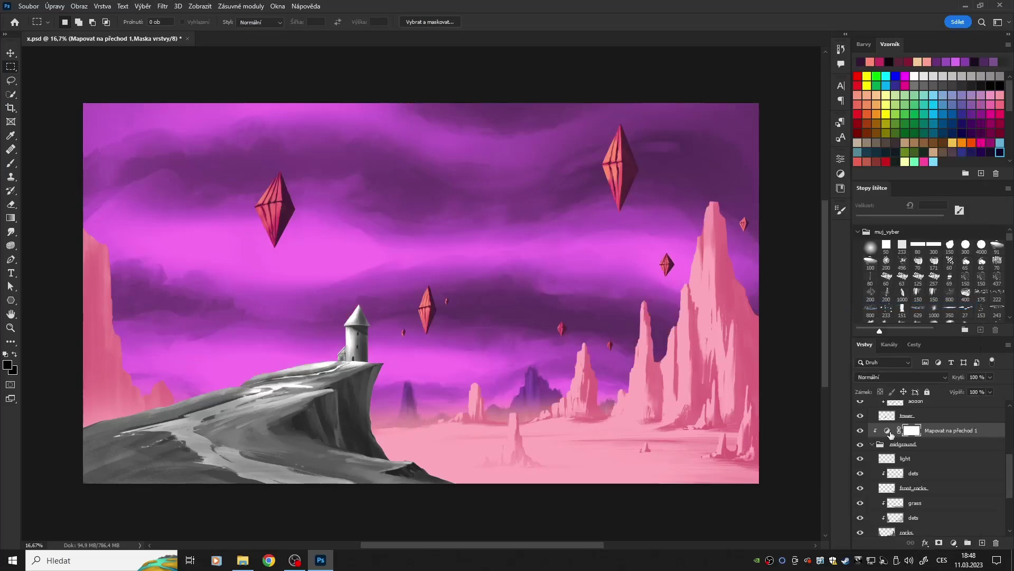
pyautogui.click(753, 288)
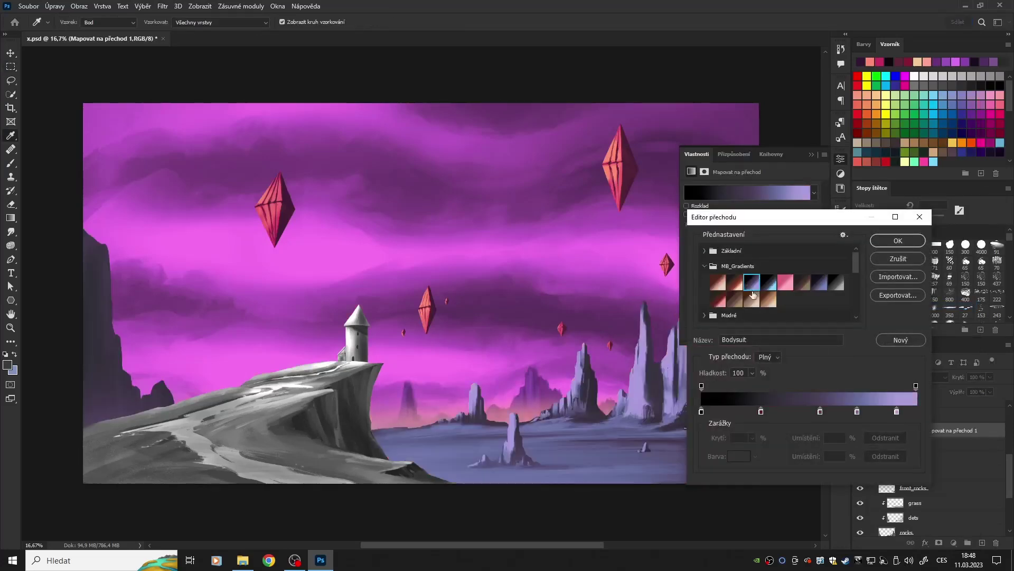
# Set the rock gradient's highlight stop to pink and the next stop to dark purple #652d55
pyautogui.doubleClick(897, 411)
pyautogui.click(801, 376)
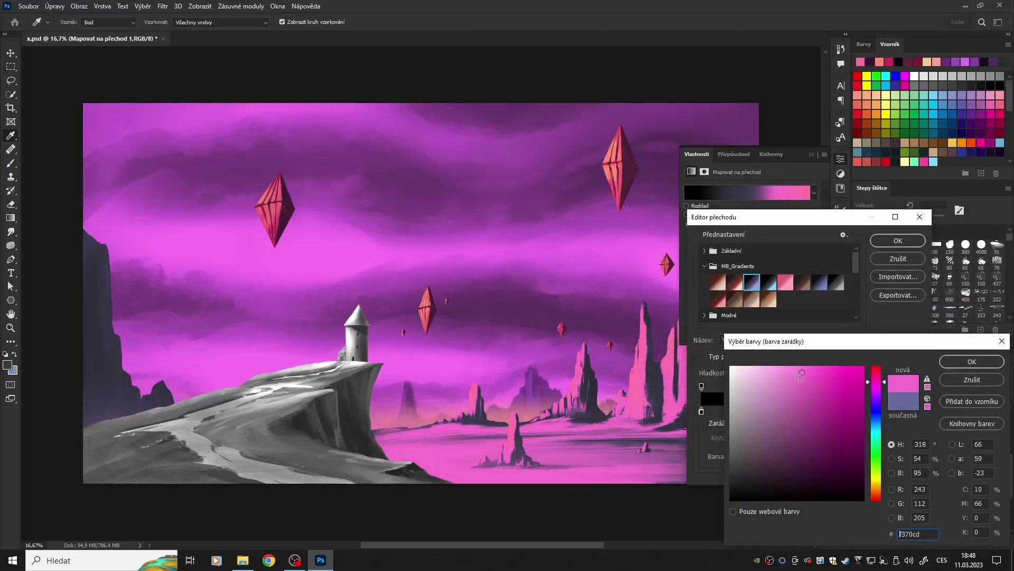
pyautogui.click(790, 450)
pyautogui.click(972, 362)
pyautogui.doubleClick(896, 411)
pyautogui.click(804, 447)
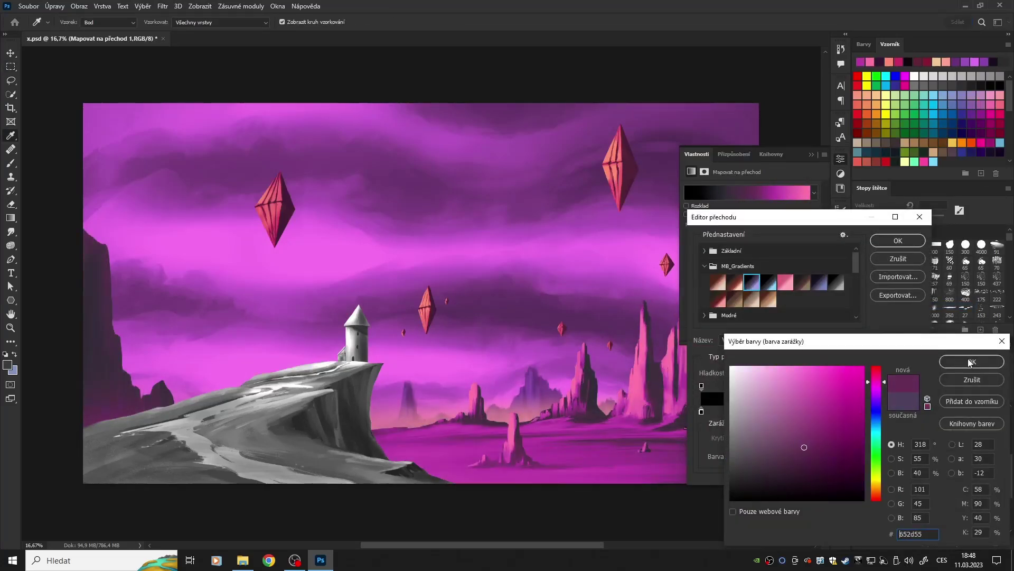
pyautogui.click(776, 464)
# Set the shadow stop to near-black purple #14091c and accept the rock gradient
pyautogui.click(972, 362)
pyautogui.doubleClick(702, 411)
pyautogui.click(876, 397)
pyautogui.click(823, 484)
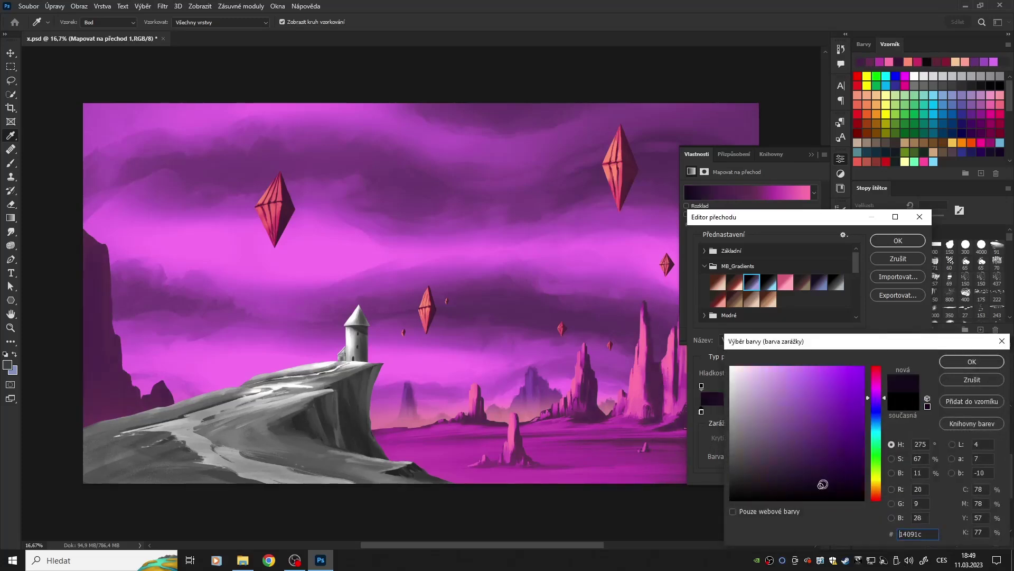
pyautogui.click(972, 361)
pyautogui.click(898, 240)
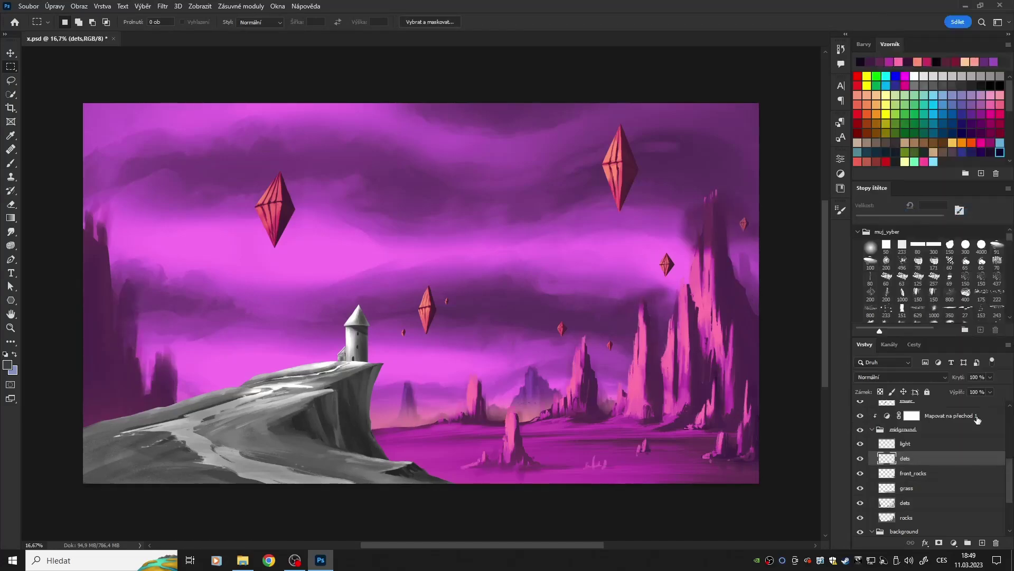
# Delete the extra gradient-map copies from the midground layers
pyautogui.moveTo(992, 420); pyautogui.dragTo(994, 470)
pyautogui.keyDown('ctrl'); pyautogui.click(977, 424); pyautogui.keyUp('ctrl')
pyautogui.rightClick(977, 424)
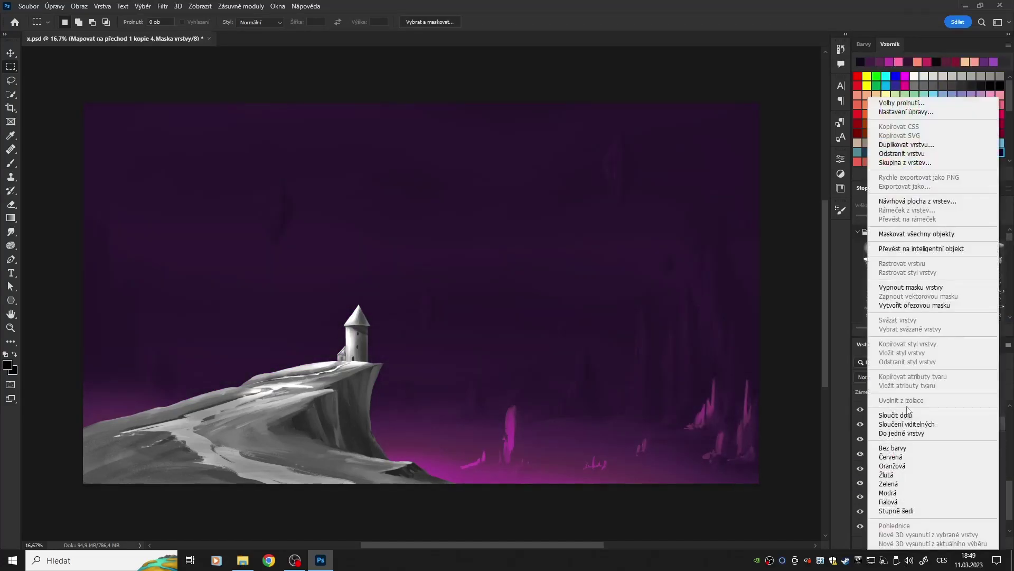
pyautogui.click(898, 132)
pyautogui.moveTo(995, 413); pyautogui.dragTo(995, 542)
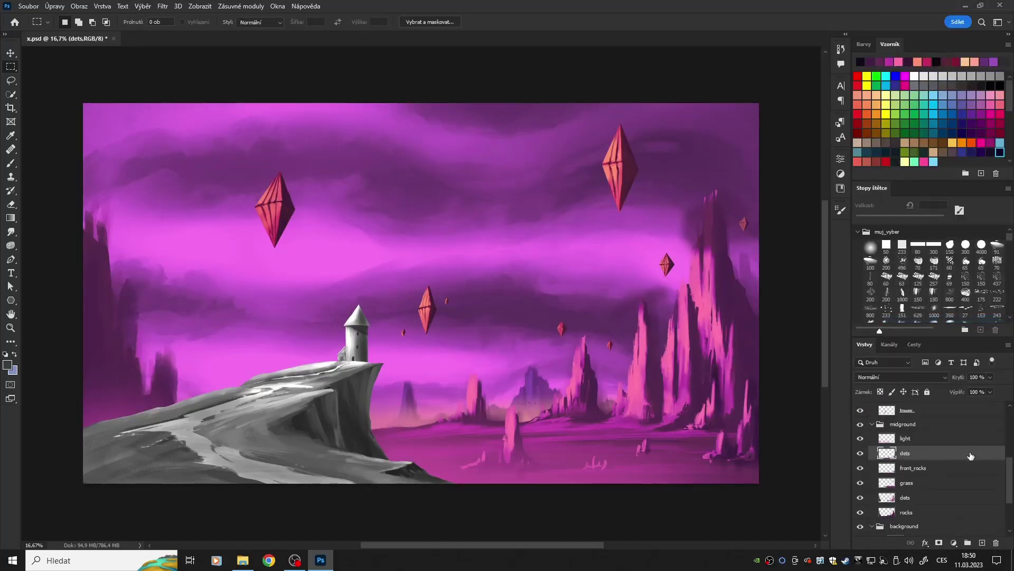
# Boost saturation with Hue/Saturation on the grass and dets layers
pyautogui.click(964, 461)
pyautogui.hotkey('ctrl', 'u')
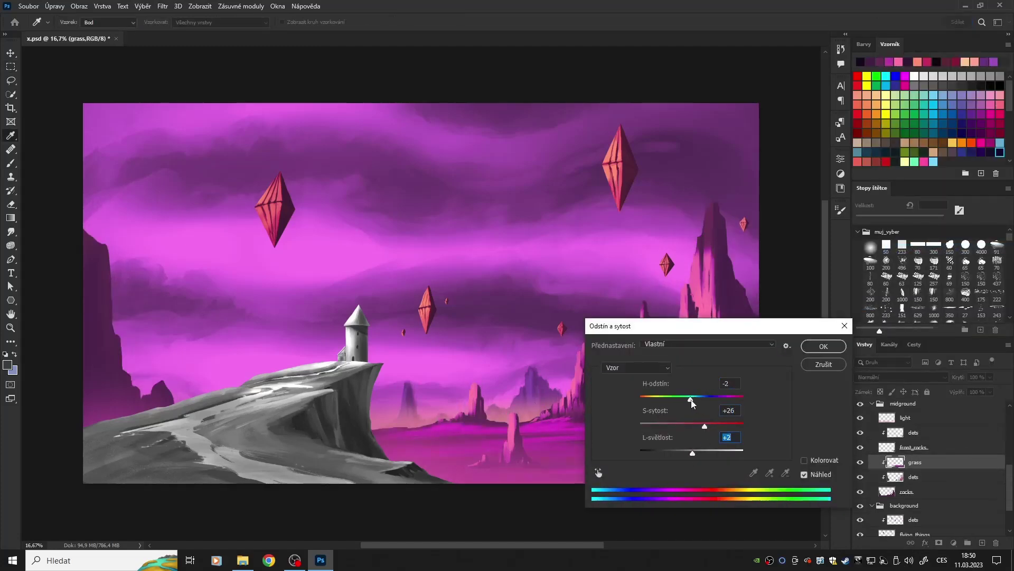
pyautogui.press('Escape')
pyautogui.click(965, 476)
pyautogui.hotkey('ctrl', 'u')
pyautogui.press('Escape')
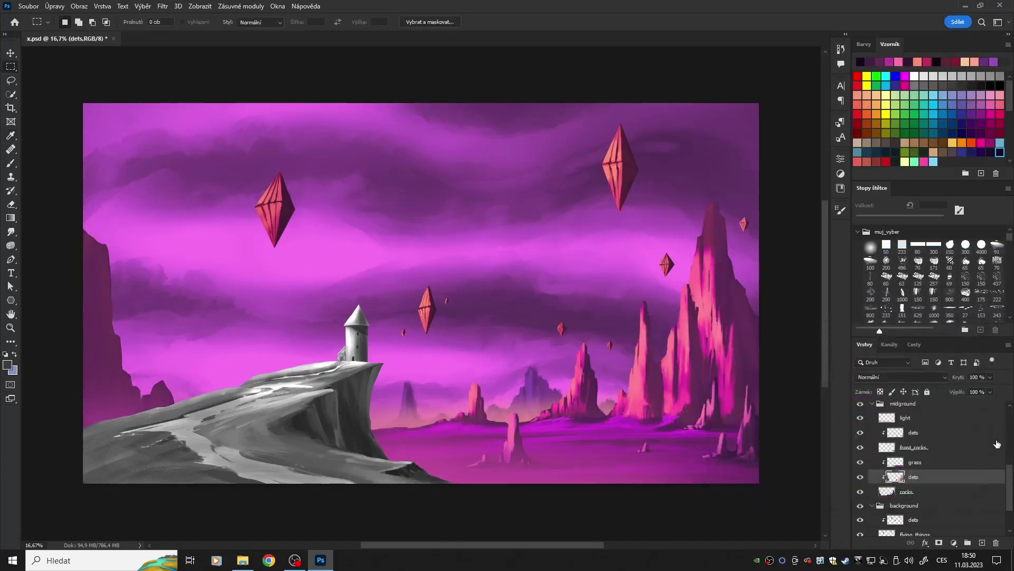
pyautogui.hotkey('ctrl', 'u')
pyautogui.press('Escape')
# Set the light layer's blending mode to Lighten (Zesvětlit)
pyautogui.doubleClick(972, 454)
pyautogui.press('Escape')
pyautogui.rightClick(972, 454)
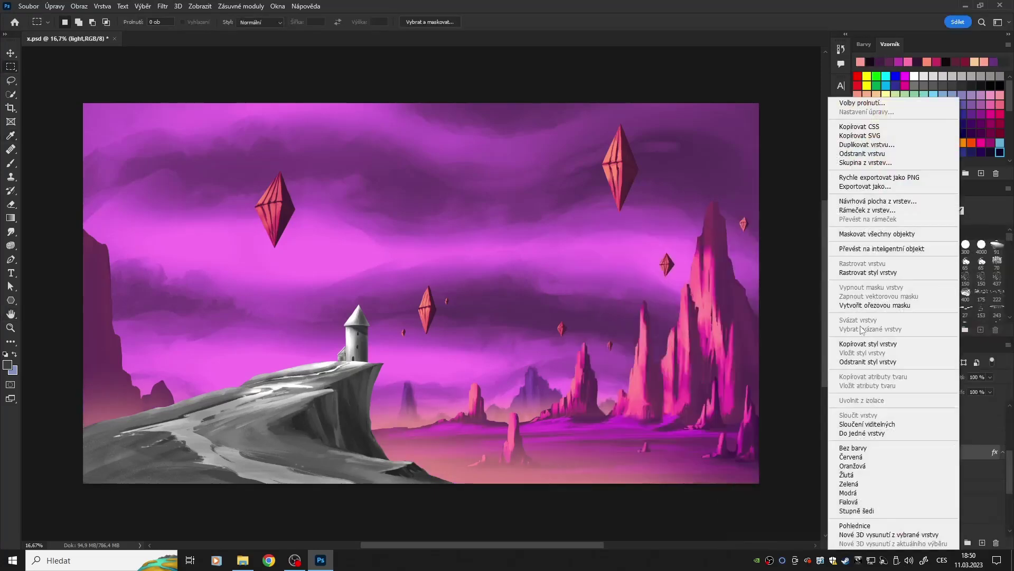
pyautogui.press('Escape')
pyautogui.click(899, 377)
pyautogui.click(877, 365)
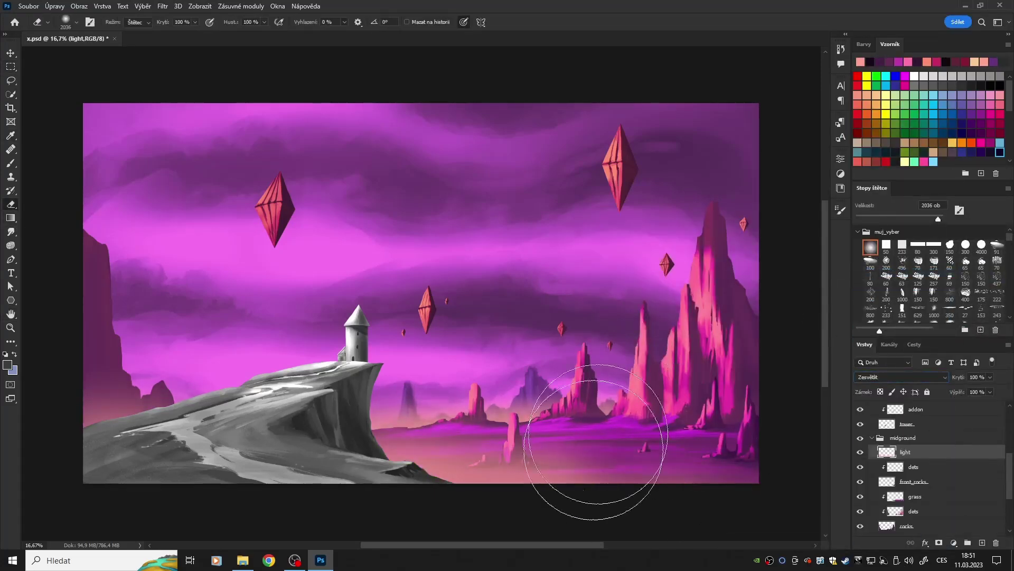
# Shift the distance layer's hue by +35 with Hue/Saturation
pyautogui.scroll(-1, 930, 475)
pyautogui.click(910, 514)
pyautogui.hotkey('ctrl', 'u')
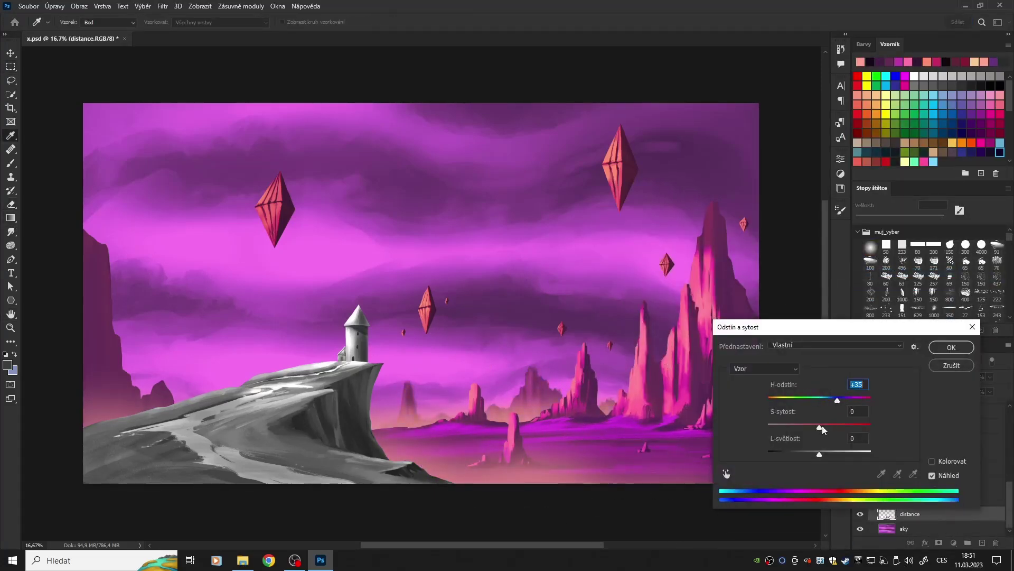
pyautogui.press('Escape')
pyautogui.hotkey('ctrl', 'l')
pyautogui.click(782, 213)
pyautogui.press('m')
# Add a Gradient Map adjustment to the foreground group
pyautogui.scroll(5, 930, 465)
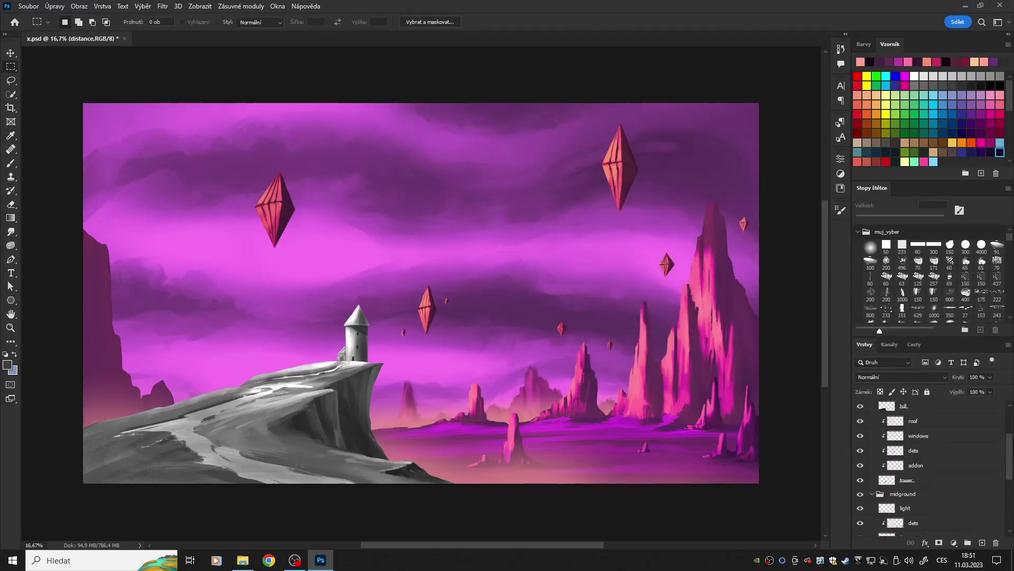
pyautogui.click(954, 543)
pyautogui.click(906, 536)
pyautogui.click(745, 193)
# Open the foreground Gradient Map's gradient and set its highlight stop to bright magenta
pyautogui.click(729, 294)
pyautogui.click(901, 242)
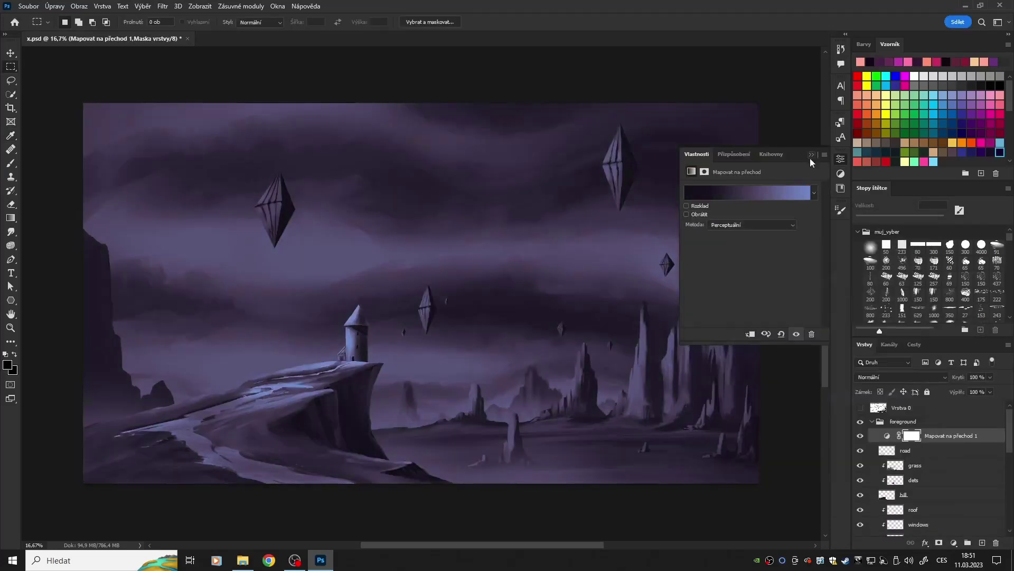
pyautogui.rightClick(982, 421)
pyautogui.click(747, 193)
pyautogui.doubleClick(918, 413)
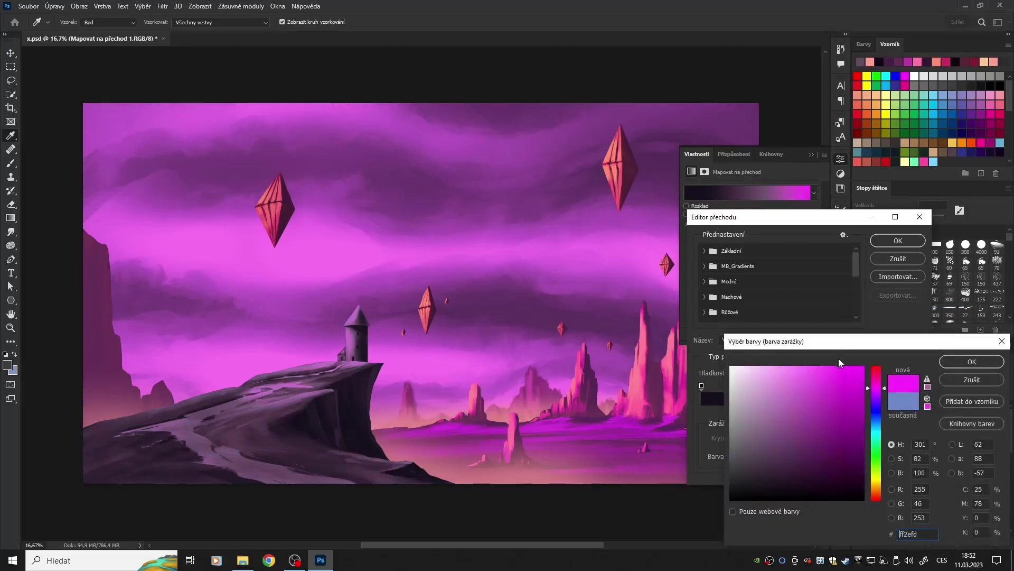
pyautogui.moveTo(877, 402)
pyautogui.mouseDown()
pyautogui.moveTo(877, 494)
pyautogui.moveTo(876, 379)
pyautogui.mouseUp()
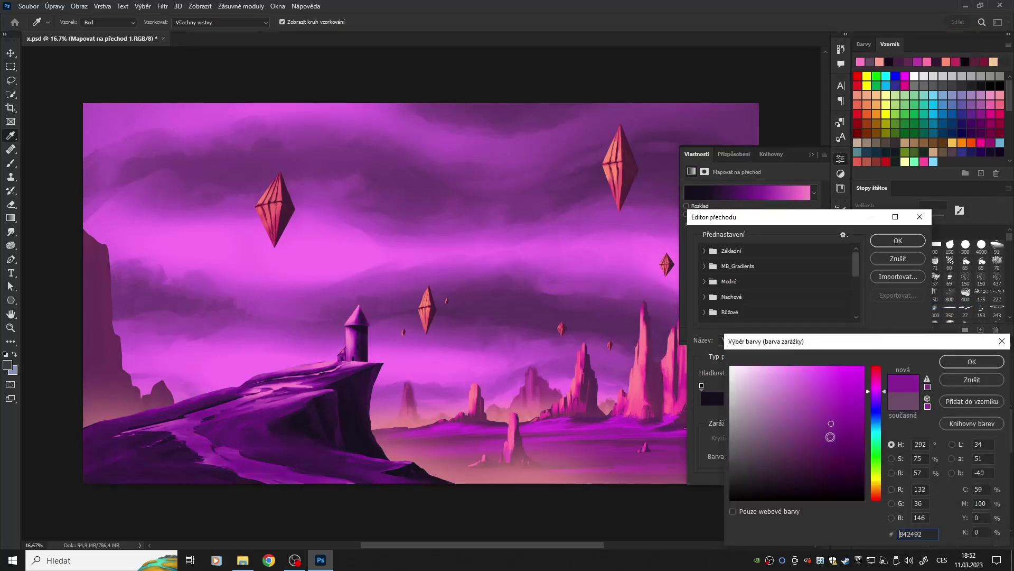
pyautogui.press('Return')
# Set the remaining foreground gradient stops to deep purple, pink and light violet
pyautogui.doubleClick(702, 386)
pyautogui.click(819, 465)
pyautogui.press('Return')
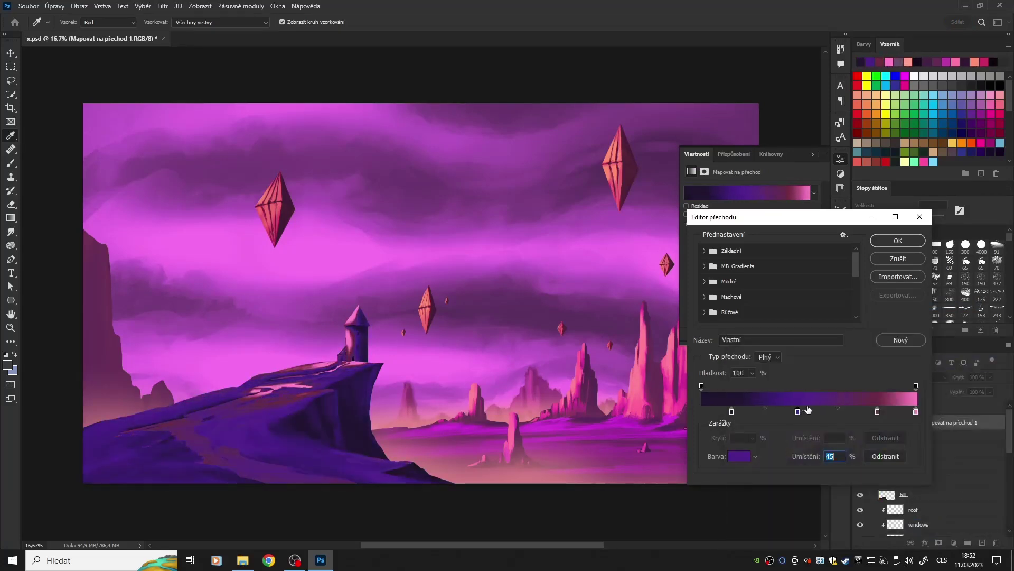
pyautogui.doubleClick(819, 413)
pyautogui.press('Return')
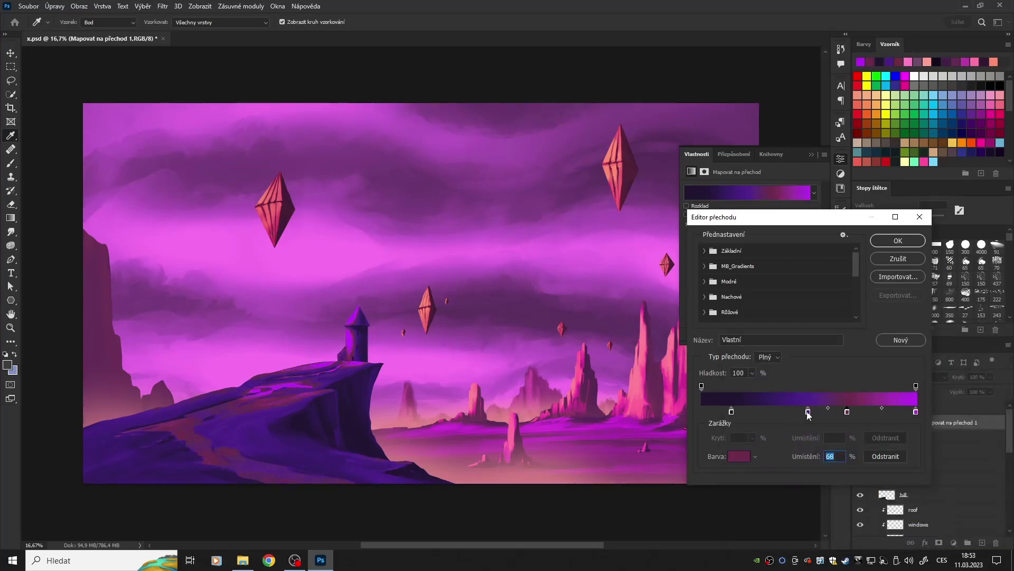
pyautogui.click(739, 456)
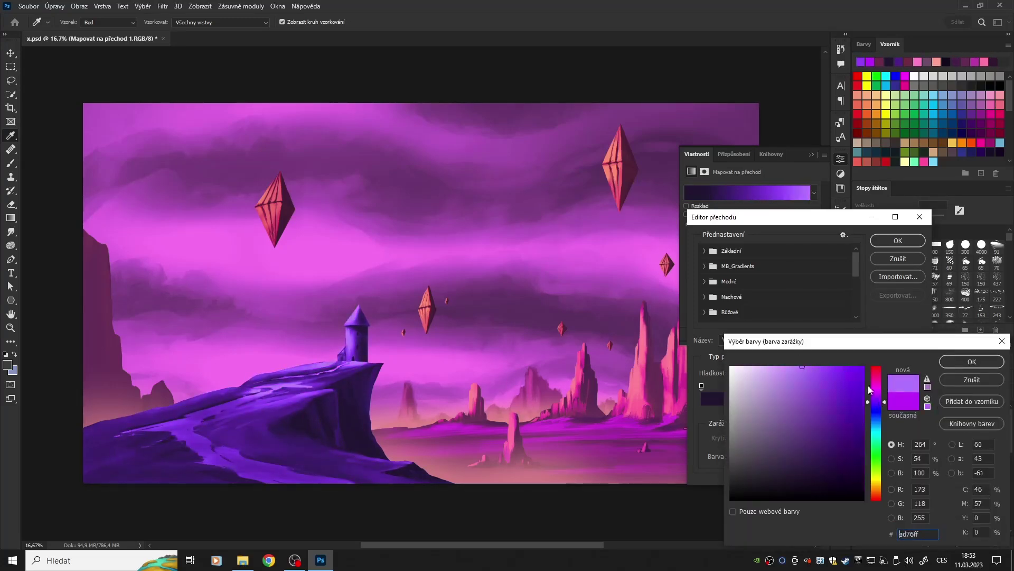
pyautogui.press('Return')
pyautogui.press('Return')
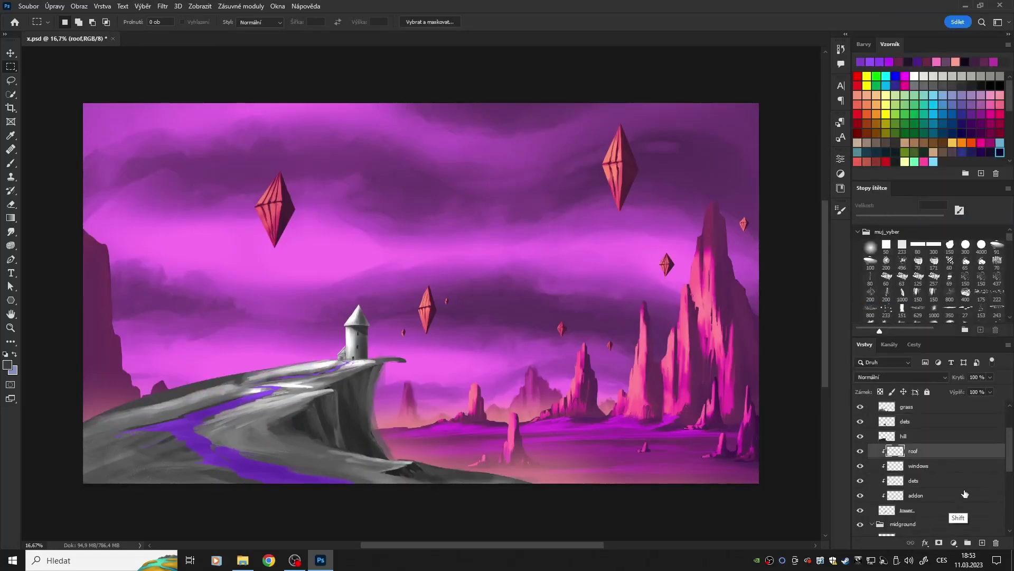
# Alt-drag a copy of the gradient map onto the tower windows layer and merge it down
pyautogui.moveTo(965, 494)
pyautogui.mouseDown()
pyautogui.moveTo(999, 508)
pyautogui.moveTo(977, 505)
pyautogui.mouseUp()
pyautogui.rightClick(930, 465)
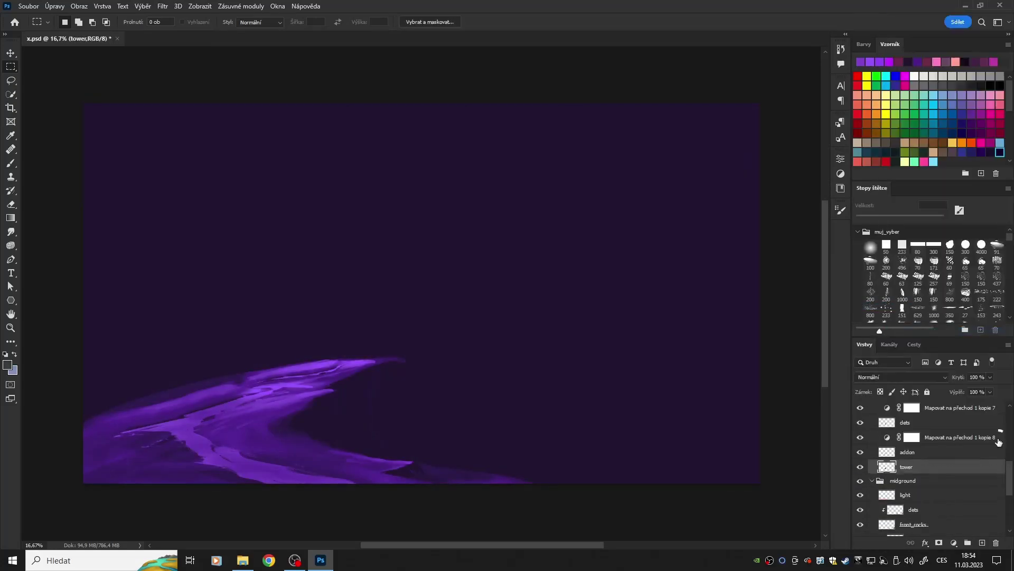
pyautogui.click(964, 325)
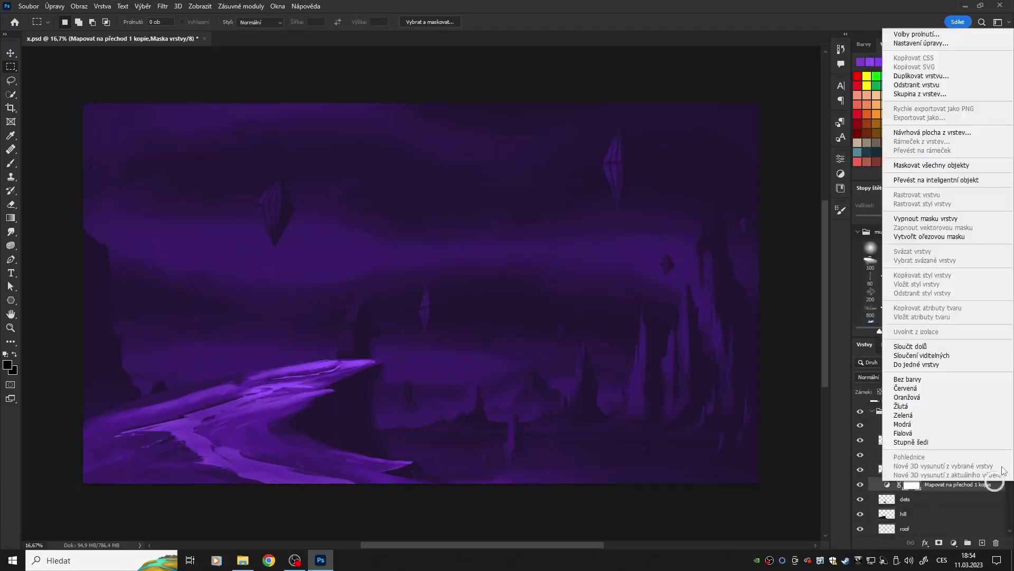
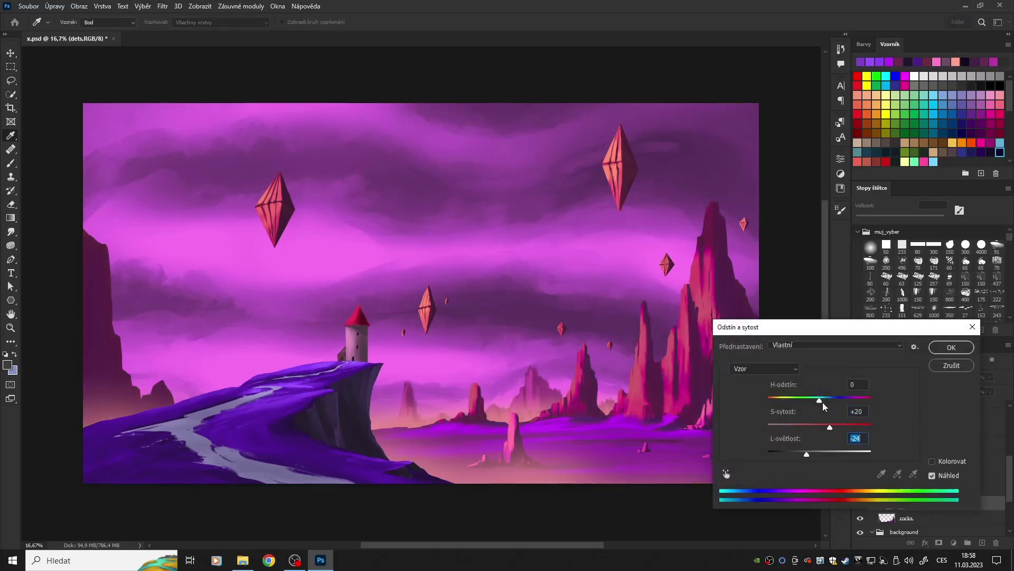
# Shift the rock spires' hue in Hue/Saturation until they turn pink, and confirm
pyautogui.click(821, 322)
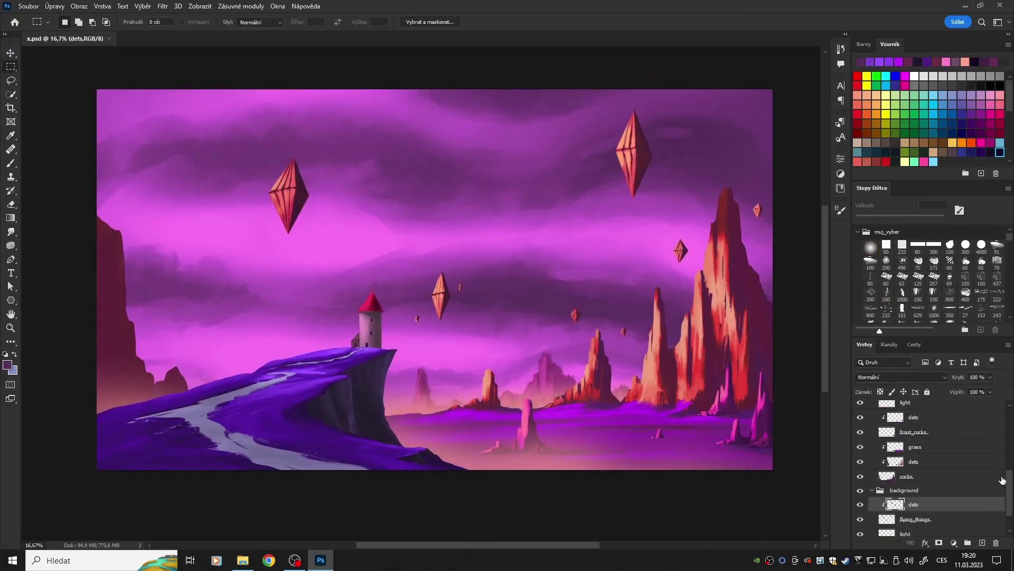
pyautogui.press('i')
pyautogui.click(713, 298)
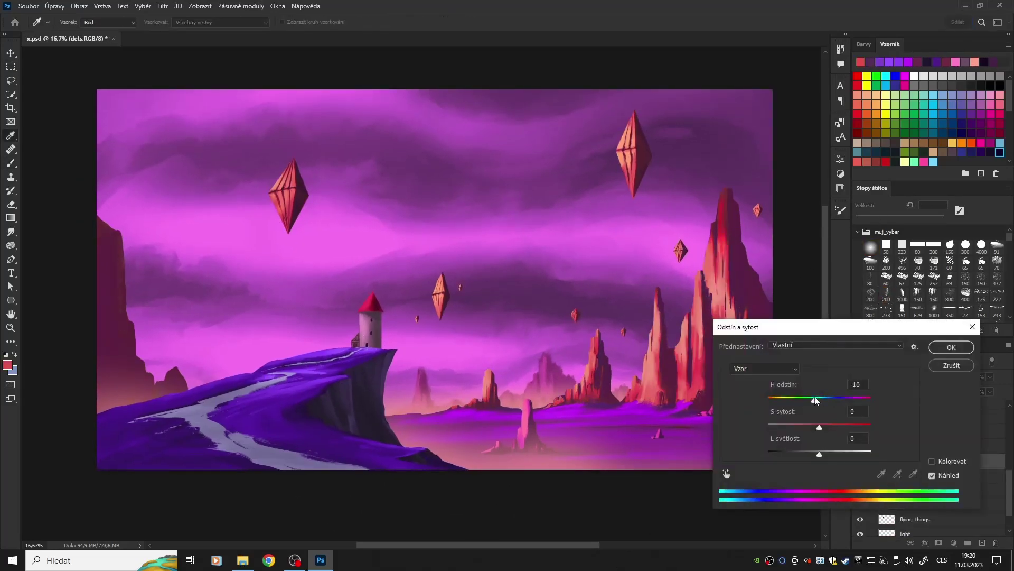
pyautogui.hotkey('ctrl', 'u')
pyautogui.moveTo(819, 398); pyautogui.dragTo(788, 399)
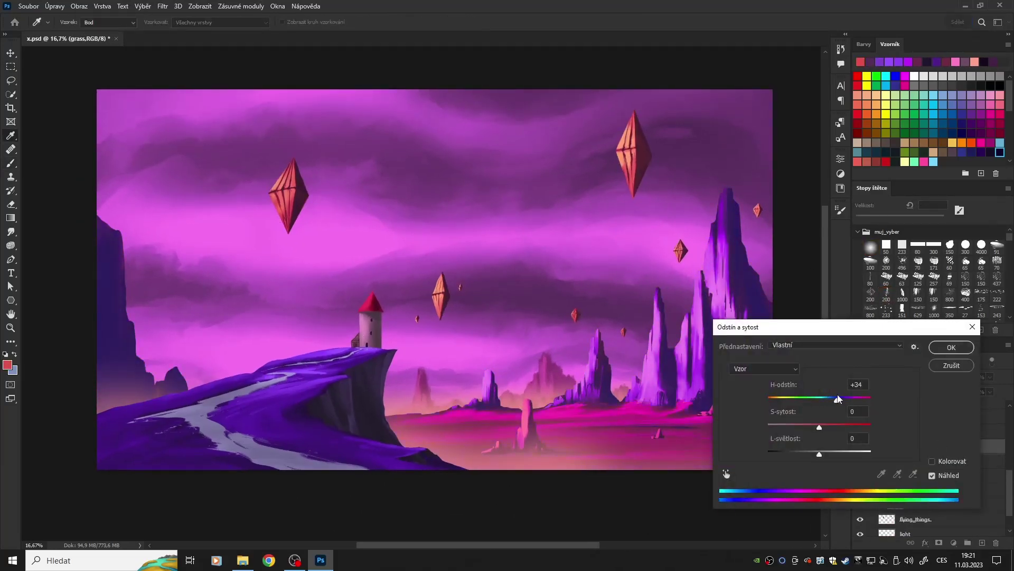
pyautogui.moveTo(819, 398)
pyautogui.mouseDown()
pyautogui.moveTo(801, 396)
pyautogui.moveTo(844, 397)
pyautogui.mouseUp()
pyautogui.click(951, 347)
# Select the rocks and paint orange light on them with a textured Overlay brush
pyautogui.press('b')
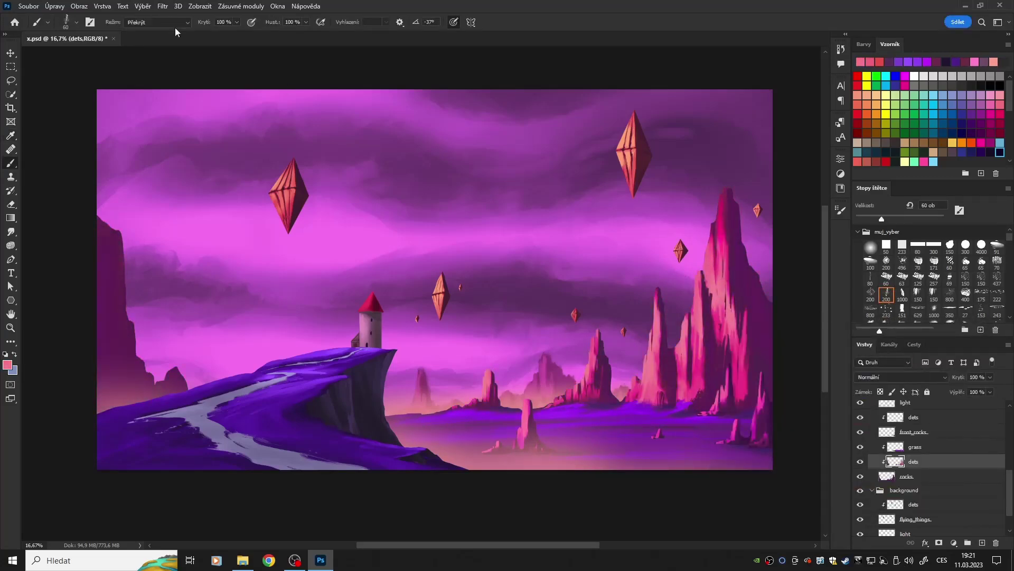
pyautogui.keyDown('alt'); pyautogui.click(721, 245); pyautogui.keyUp('alt')
pyautogui.click(886, 294)
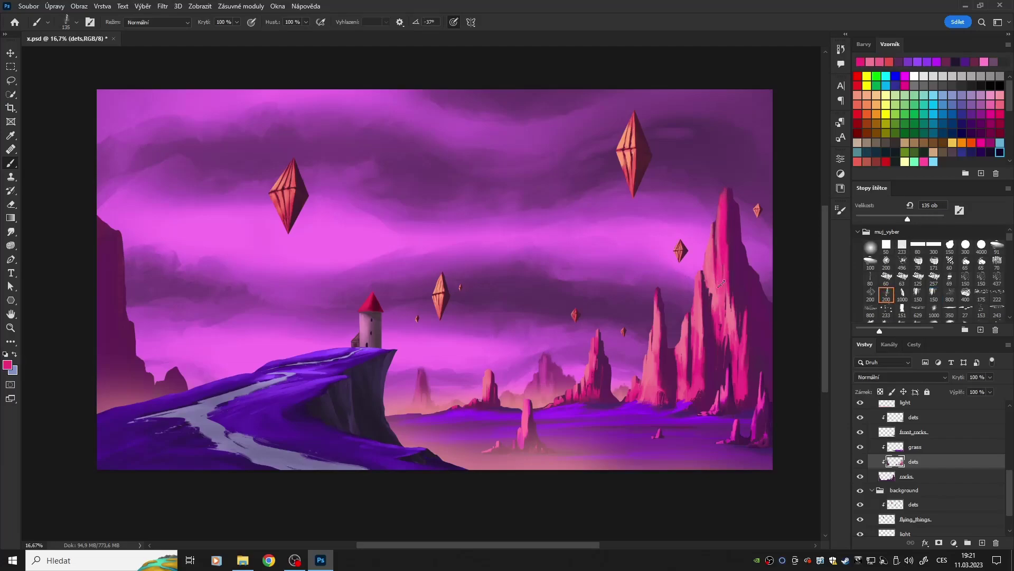
pyautogui.click(157, 22)
pyautogui.click(158, 95)
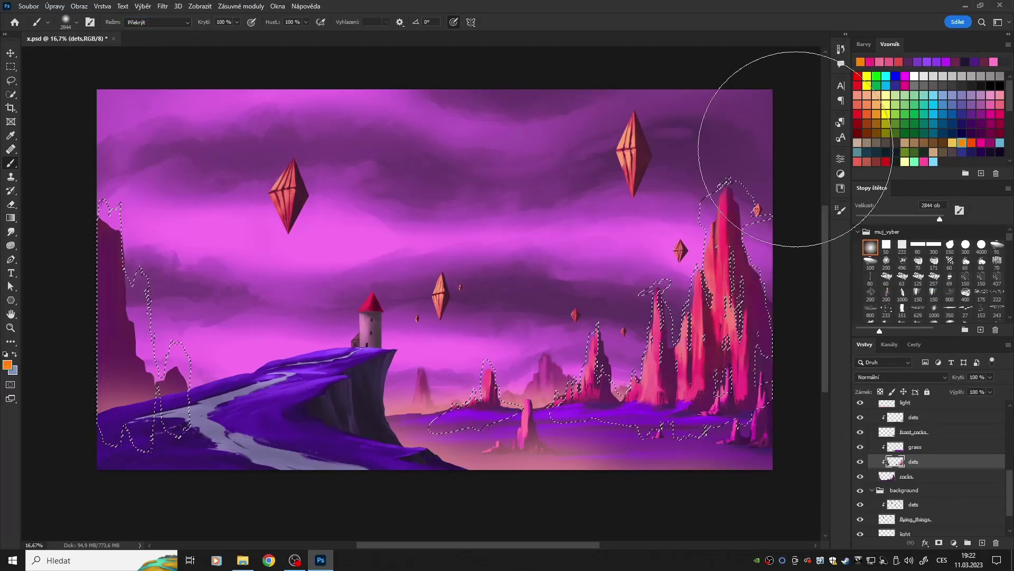
pyautogui.moveTo(726, 185); pyautogui.dragTo(737, 328)
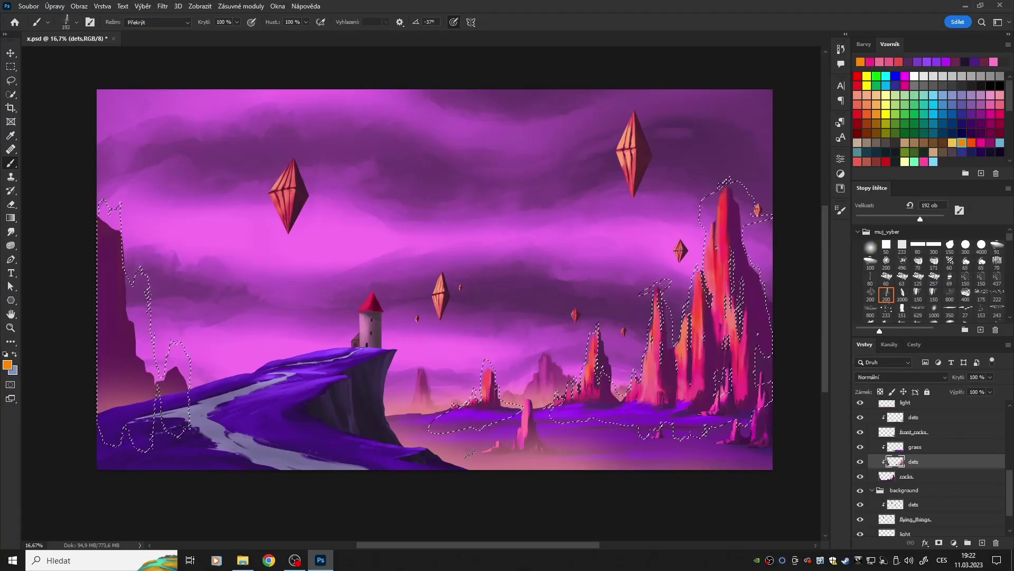
pyautogui.hotkey('ctrl', 'd')
# Sample a rock's red and paint light strokes on the right spire with a smaller brush
pyautogui.keyDown('alt'); pyautogui.click(105, 224); pyautogui.keyUp('alt')
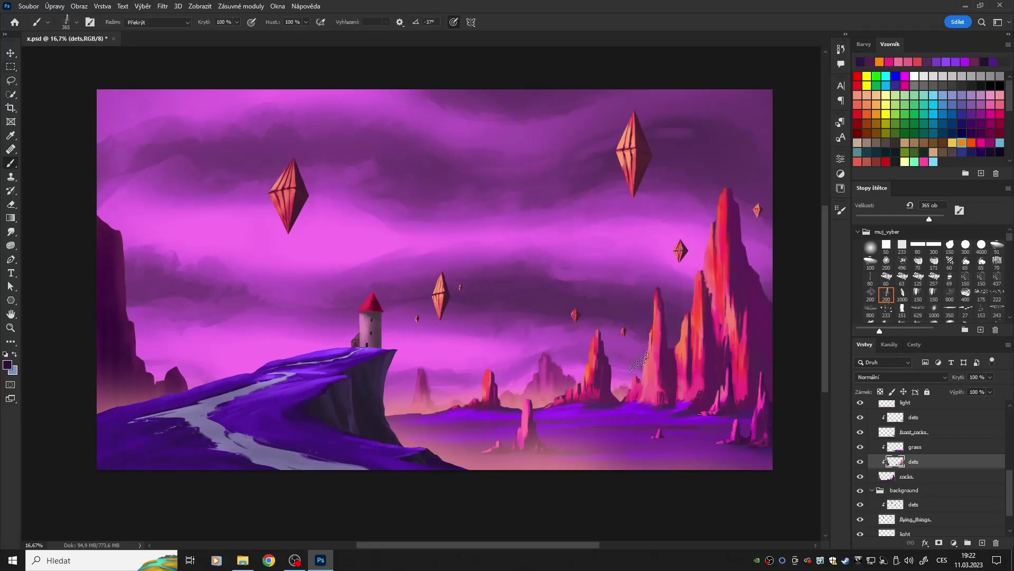
pyautogui.hotkey('ctrl', 'u')
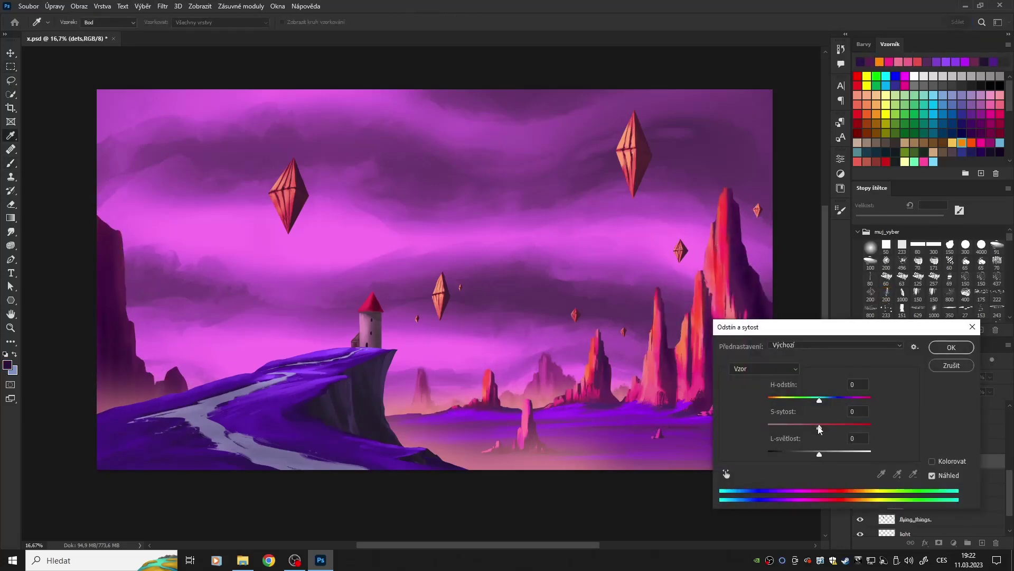
pyautogui.press('Escape')
pyautogui.keyDown('alt'); pyautogui.click(732, 250); pyautogui.keyUp('alt')
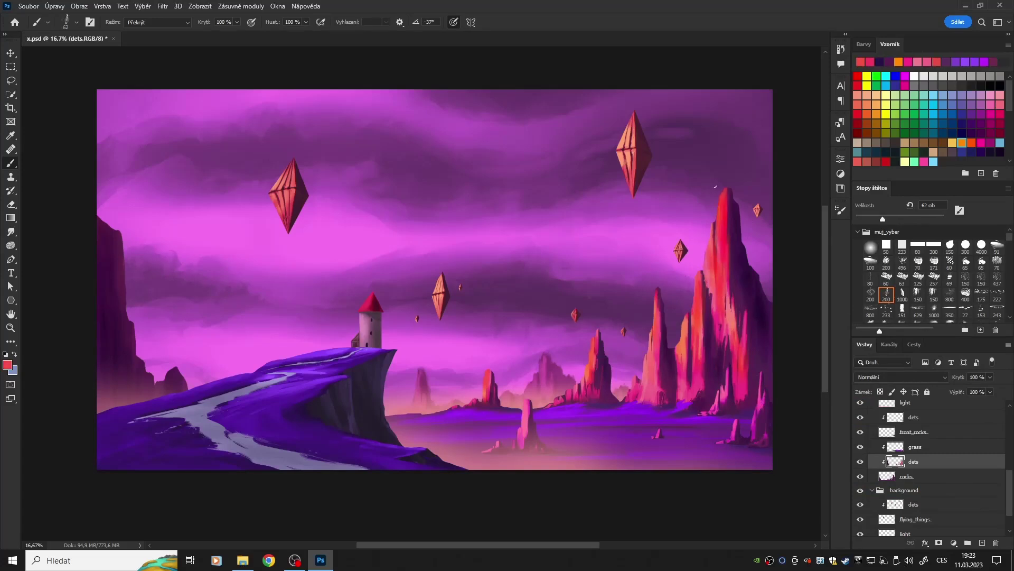
pyautogui.keyDown('alt'); pyautogui.click(714, 218); pyautogui.keyUp('alt')
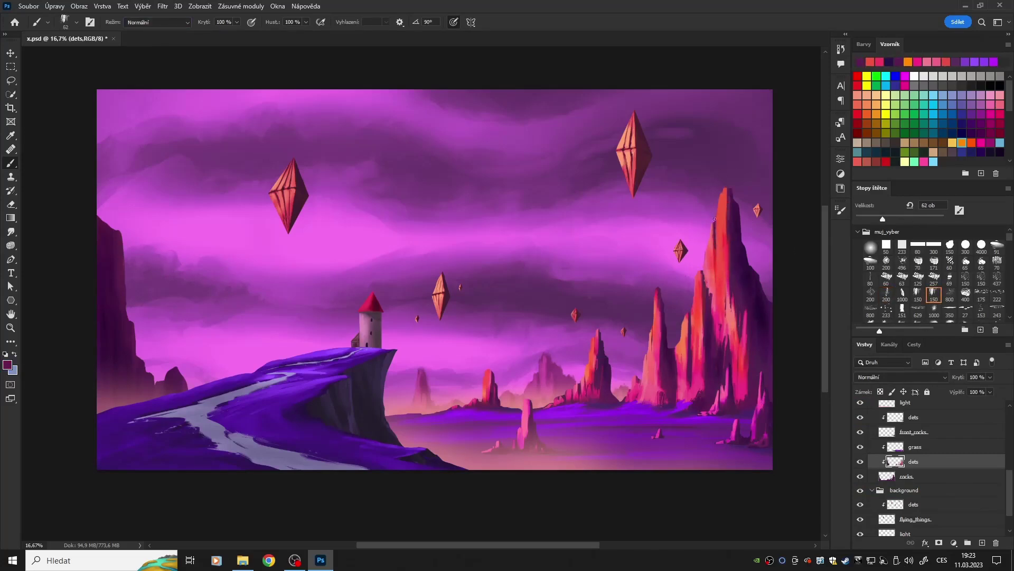
pyautogui.keyDown('alt'); pyautogui.click(727, 291); pyautogui.keyUp('alt')
pyautogui.moveTo(696, 372)
pyautogui.mouseDown()
pyautogui.moveTo(696, 283)
pyautogui.moveTo(682, 317)
pyautogui.mouseUp()
# Set up a textured orange brush in Overlay mode on the upper dets layer
pyautogui.keyDown('alt'); pyautogui.click(713, 305); pyautogui.keyUp('alt')
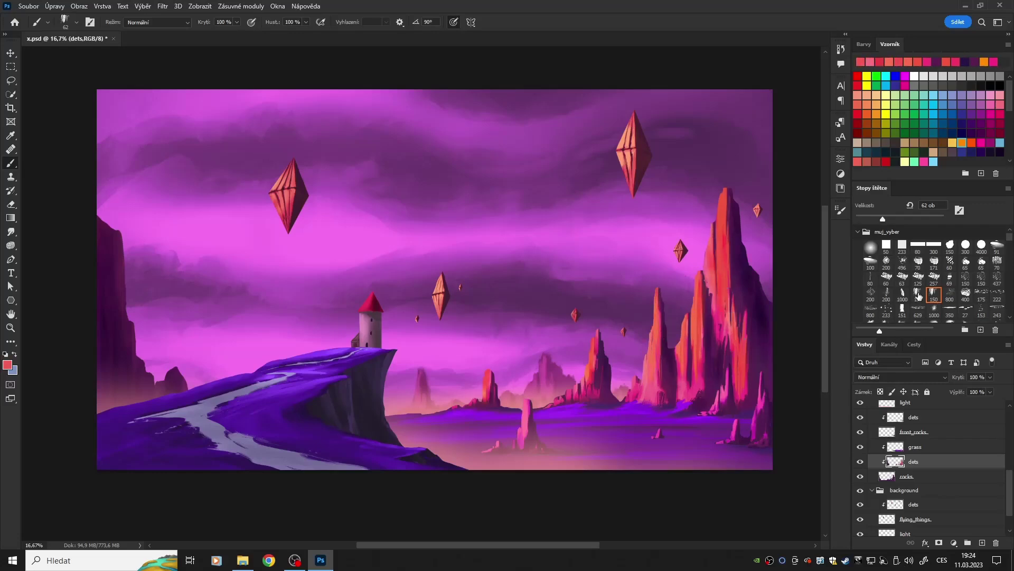
pyautogui.press(',')
pyautogui.press(',')
pyautogui.press(',')
pyautogui.hotkey('shift', 'alt', 'o')
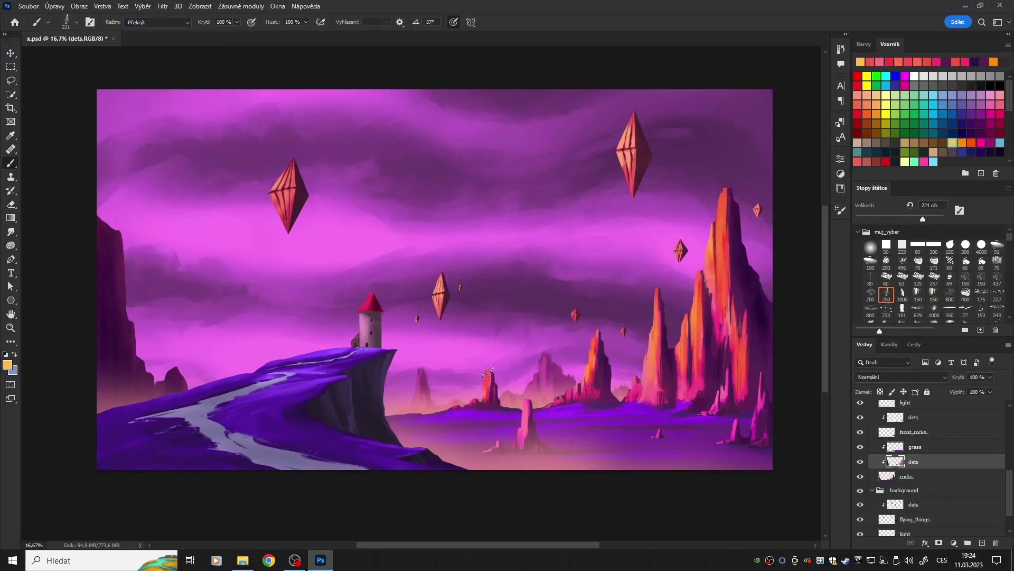
pyautogui.keyDown('ctrl'); pyautogui.click(761, 409); pyautogui.keyUp('ctrl')
# On the lower dets layer in Normal mode, shade the right rock's edge dark purple
pyautogui.keyDown('alt'); pyautogui.click(734, 438); pyautogui.keyUp('alt')
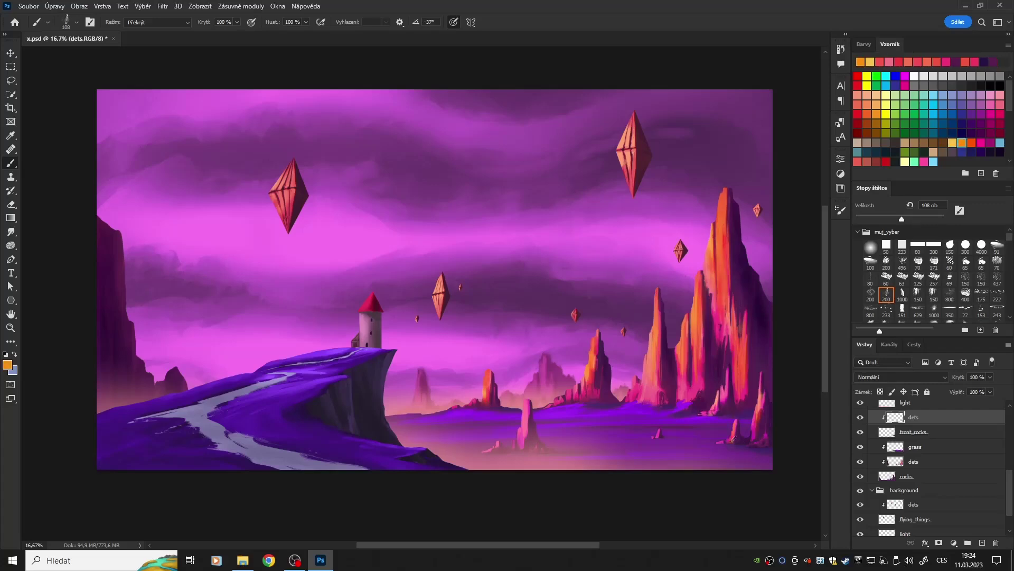
pyautogui.click(157, 22)
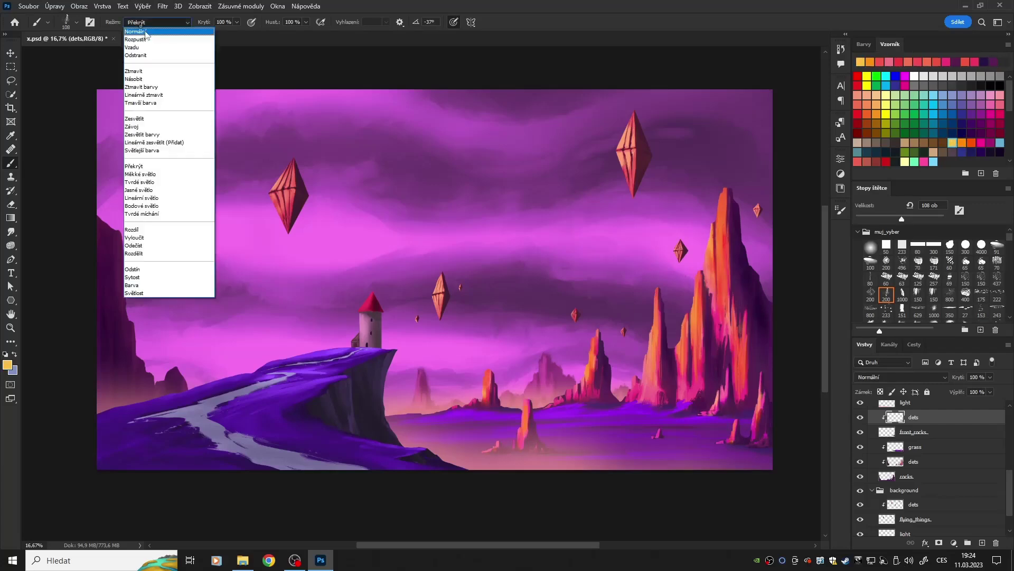
pyautogui.keyDown('ctrl'); pyautogui.click(571, 415); pyautogui.keyUp('ctrl')
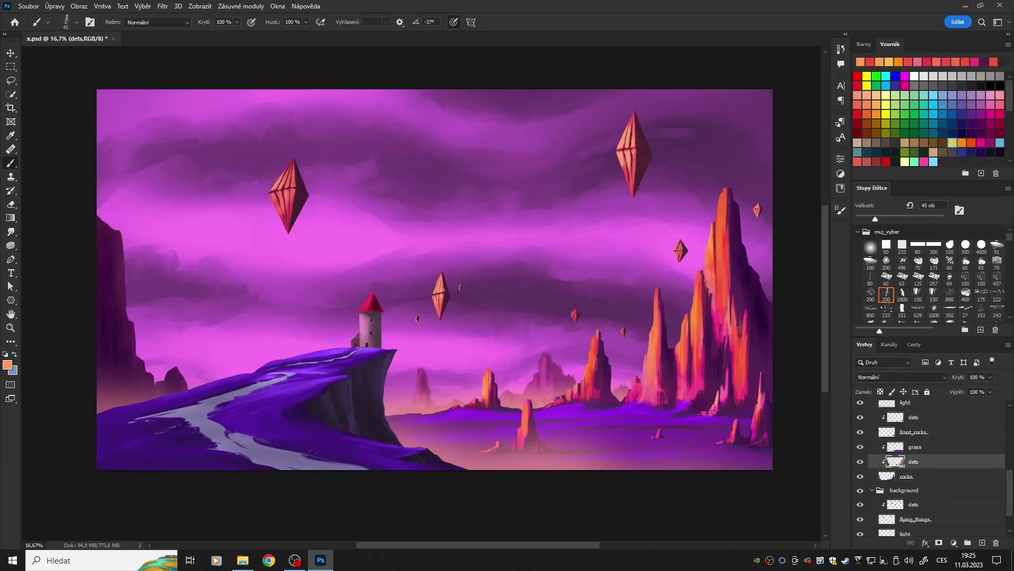
pyautogui.moveTo(707, 340); pyautogui.dragTo(705, 378)
pyautogui.press(',')
pyautogui.press(',')
pyautogui.press(',')
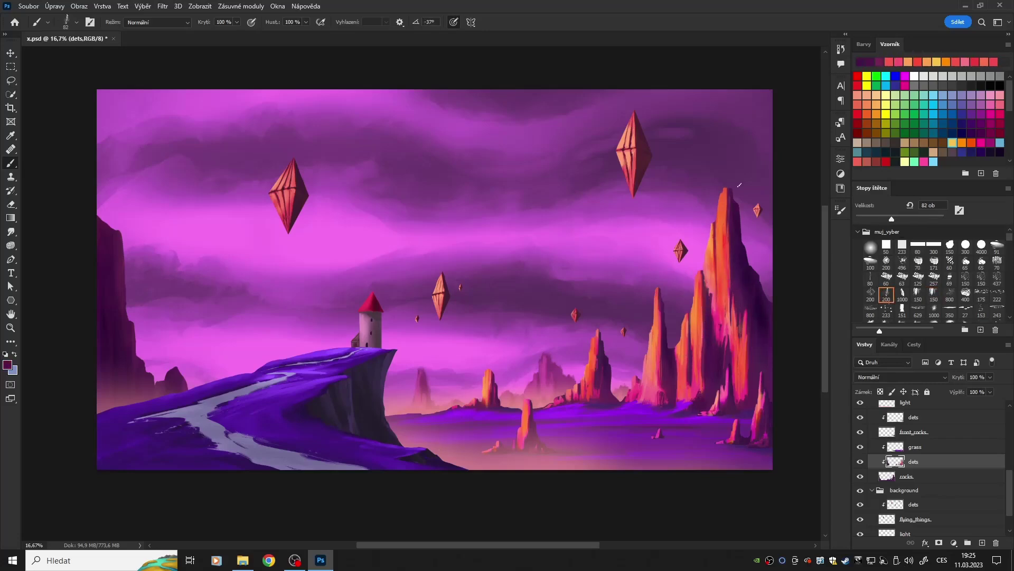
pyautogui.press('.')
pyautogui.press('.')
pyautogui.press('.')
pyautogui.keyDown('alt'); pyautogui.click(765, 275); pyautogui.keyUp('alt')
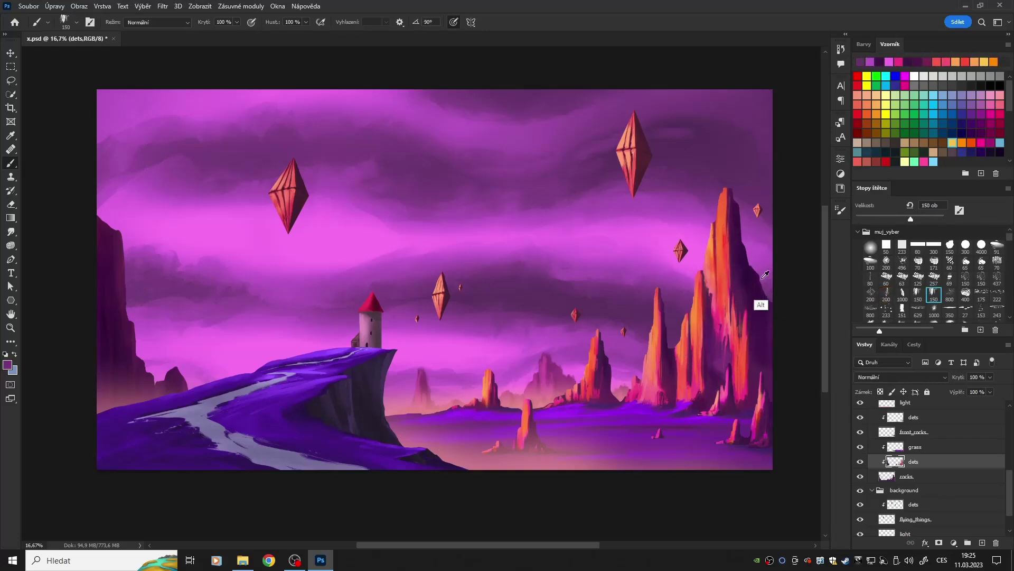
pyautogui.moveTo(750, 256); pyautogui.dragTo(761, 312)
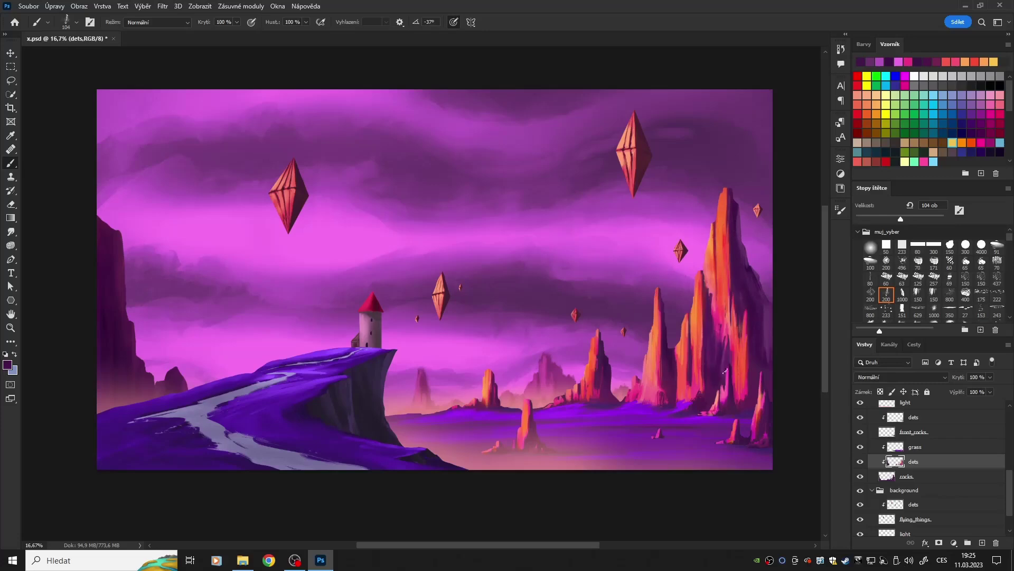
# Select the front rocks, add a soft glow with a large round brush, then deselect
pyautogui.hotkey('alt', ']')
pyautogui.hotkey('alt', ']')
pyautogui.hotkey('alt', ']')
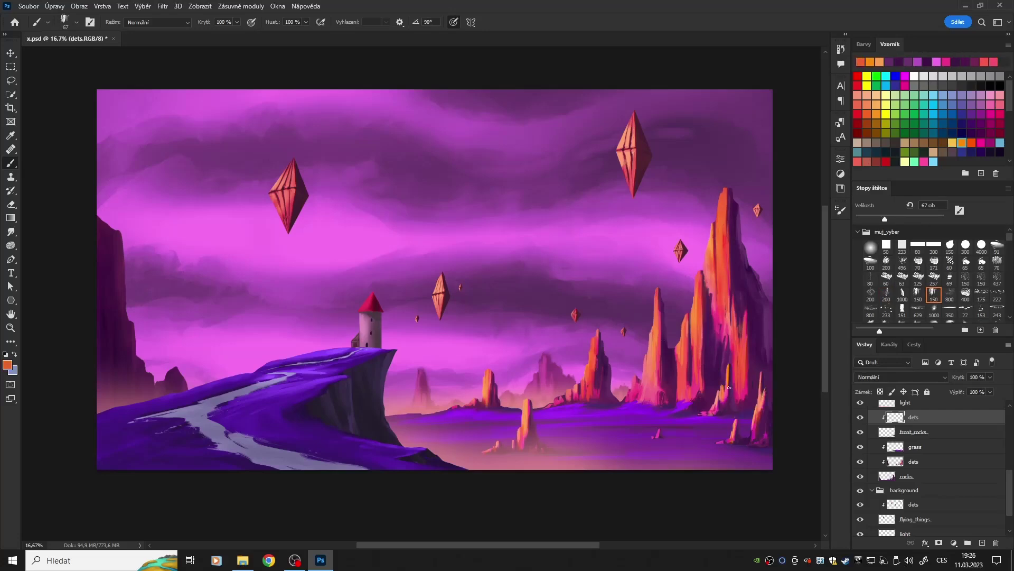
pyautogui.hotkey('alt', '[')
pyautogui.hotkey('alt', '[')
pyautogui.hotkey('alt', '[')
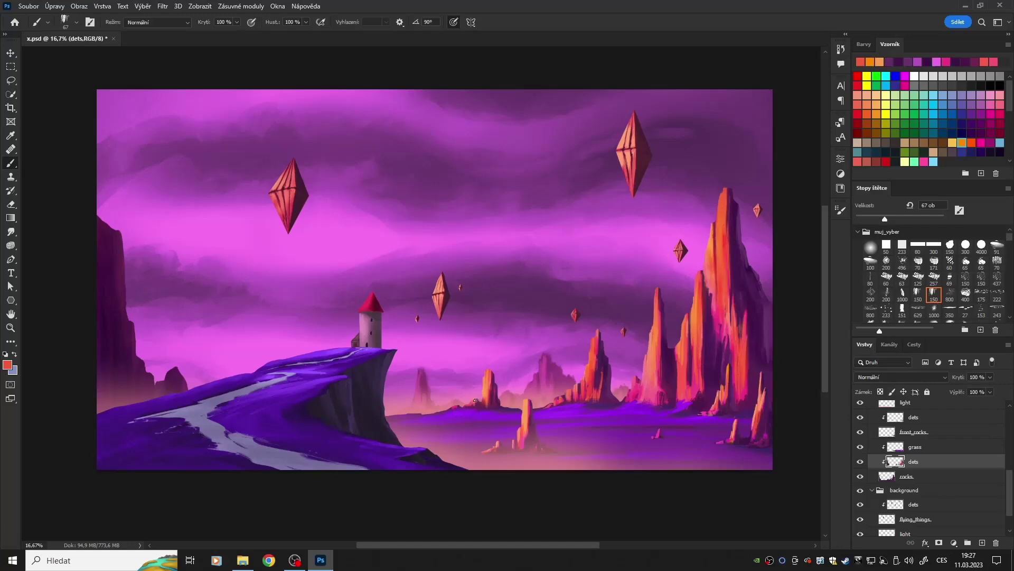
pyautogui.click(871, 247)
pyautogui.keyDown('ctrl'); pyautogui.click(886, 432); pyautogui.keyUp('ctrl')
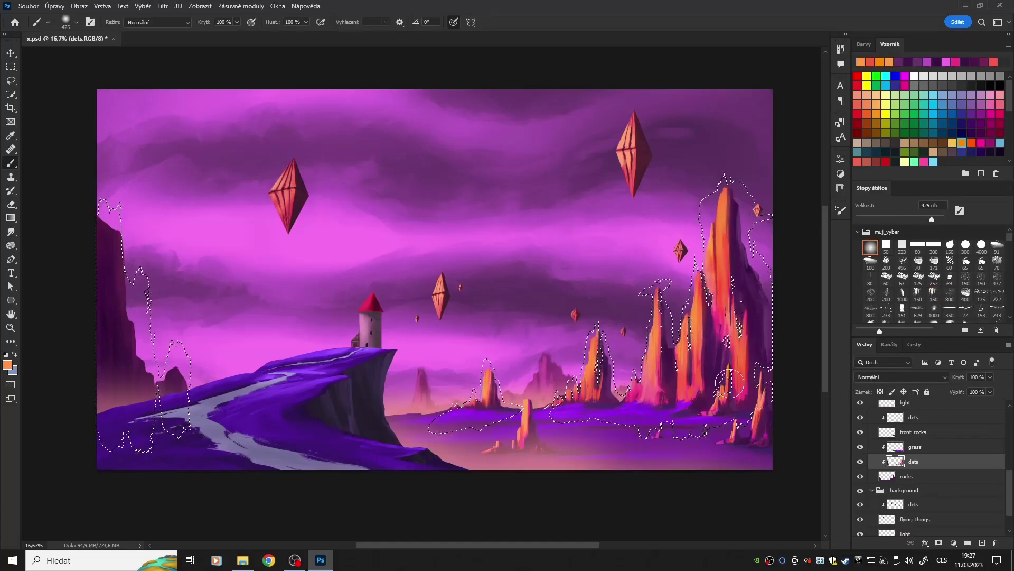
pyautogui.hotkey('alt', ']')
pyautogui.hotkey('alt', ']')
pyautogui.hotkey('alt', ']')
pyautogui.press('m')
pyautogui.hotkey('ctrl', 'd')
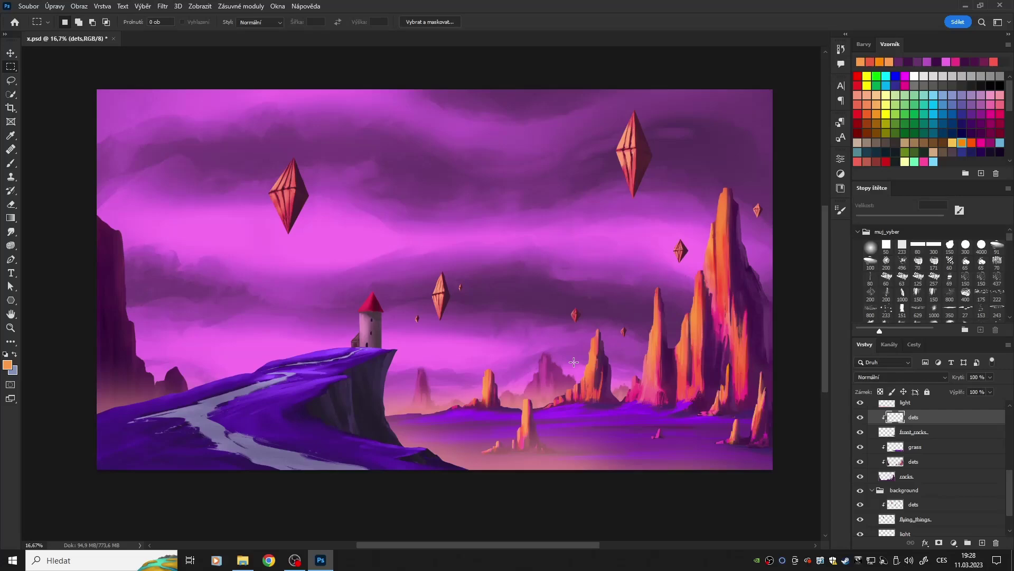
# Make the grass layer active, hide the light layer, and load a larger textured orange brush
pyautogui.hotkey('alt', '[')
pyautogui.hotkey('alt', '[')
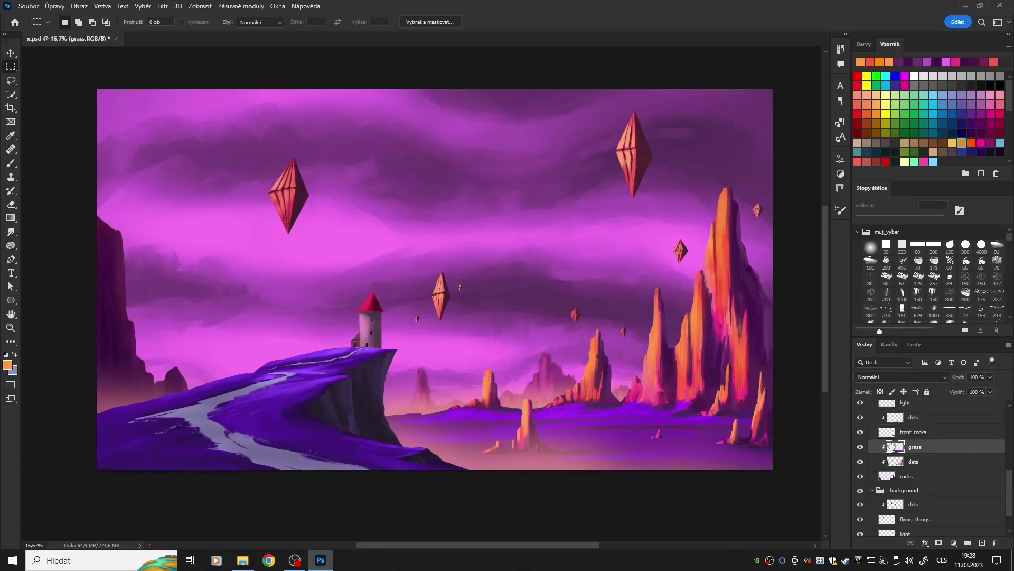
pyautogui.press('b')
pyautogui.keyDown('alt'); pyautogui.click(627, 426); pyautogui.keyUp('alt')
pyautogui.click(861, 403)
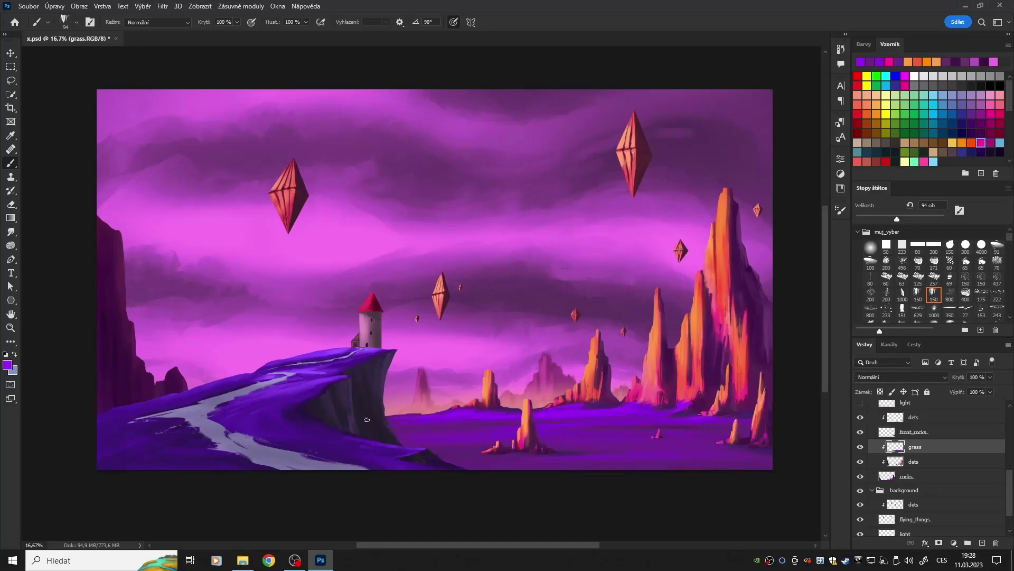
pyautogui.click(885, 294)
pyautogui.click(962, 142)
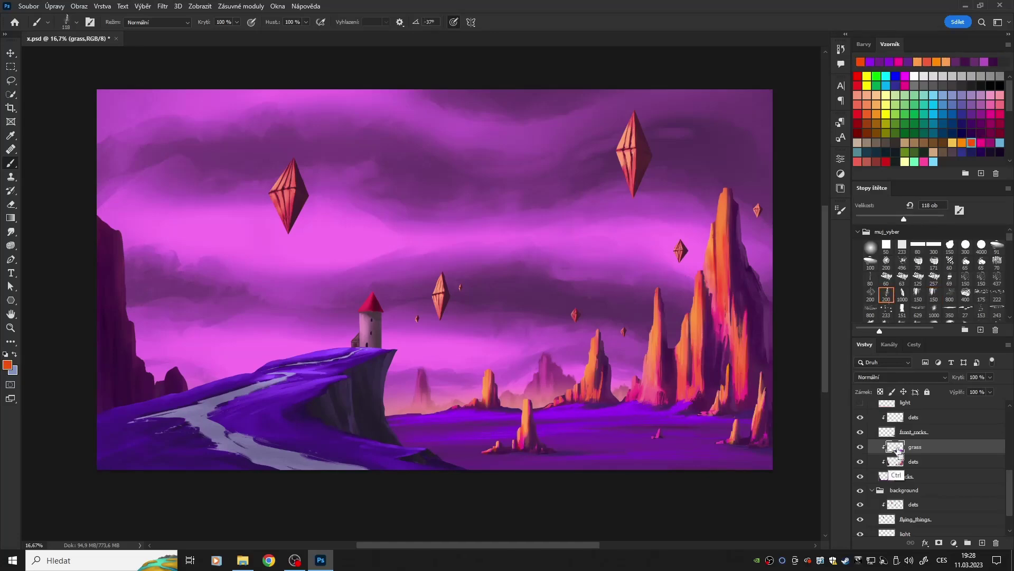
pyautogui.keyDown('ctrl'); pyautogui.click(896, 446); pyautogui.keyUp('ctrl')
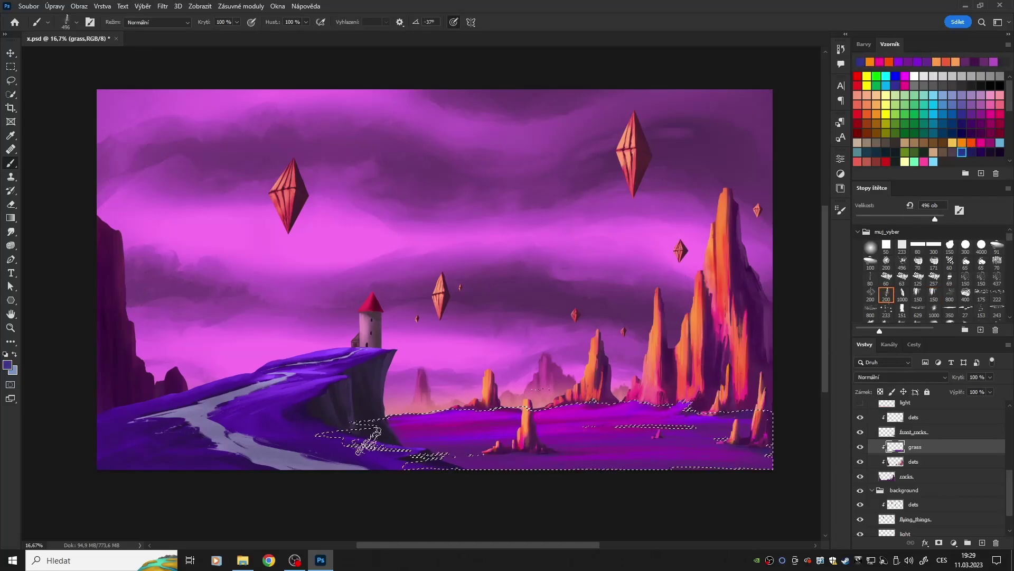
pyautogui.hotkey('ctrl', 'd')
# Paint short grass strokes at the rock bases, sampling purple from the ground
pyautogui.keyDown('alt'); pyautogui.click(632, 396); pyautogui.keyUp('alt')
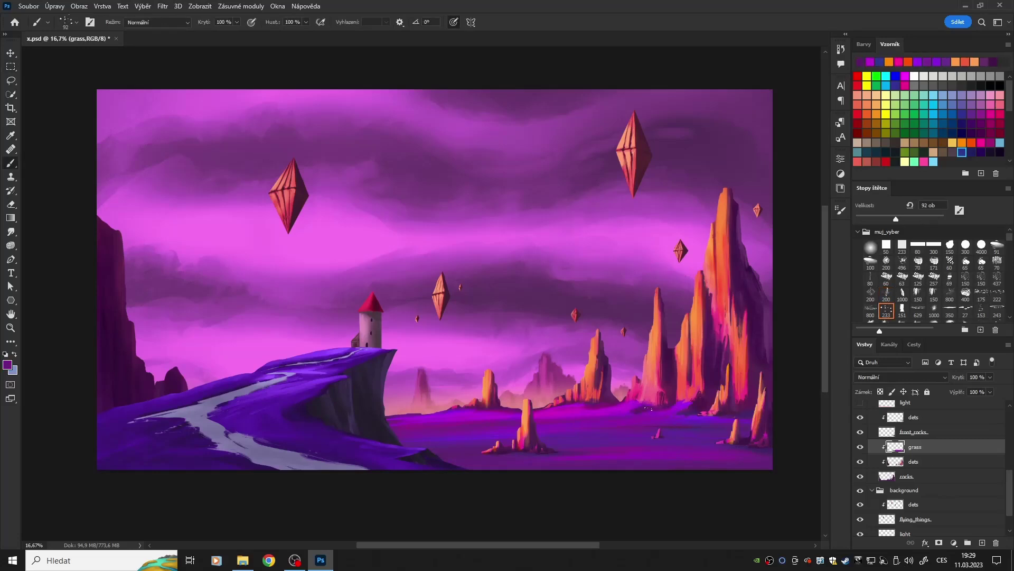
pyautogui.moveTo(672, 408); pyautogui.dragTo(685, 412)
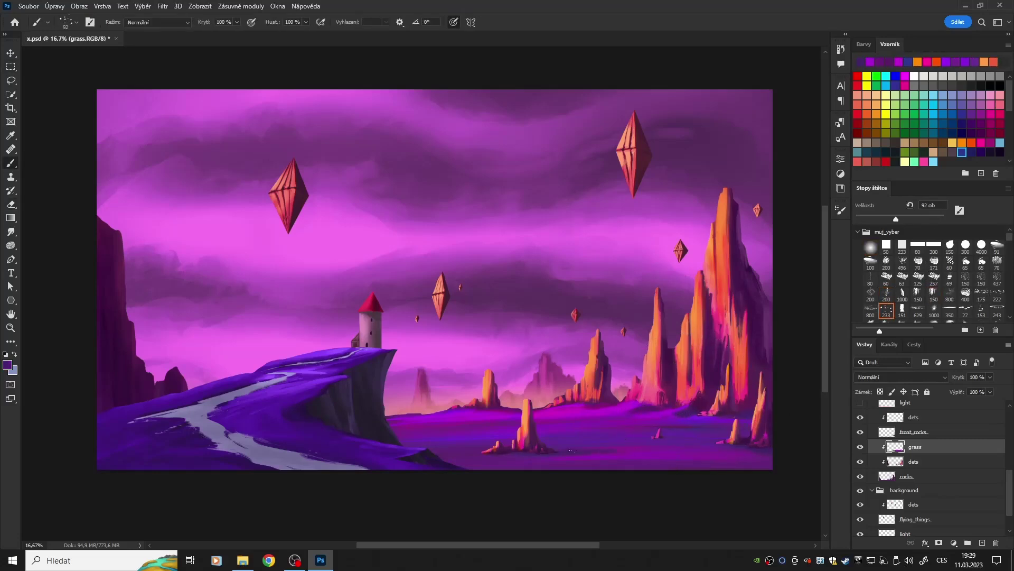
pyautogui.press(',')
pyautogui.keyDown('alt'); pyautogui.click(760, 444); pyautogui.keyUp('alt')
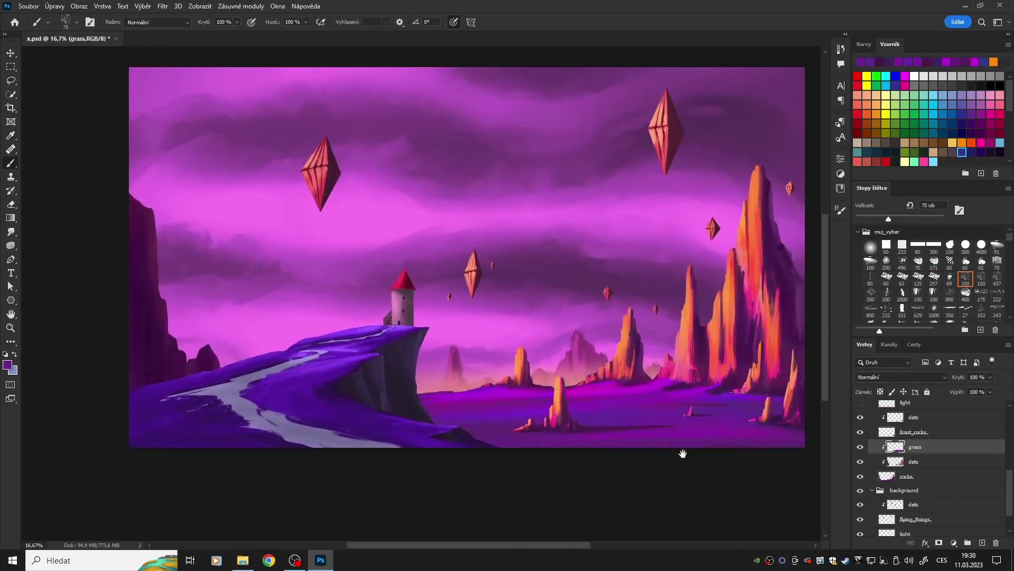
pyautogui.click(898, 504)
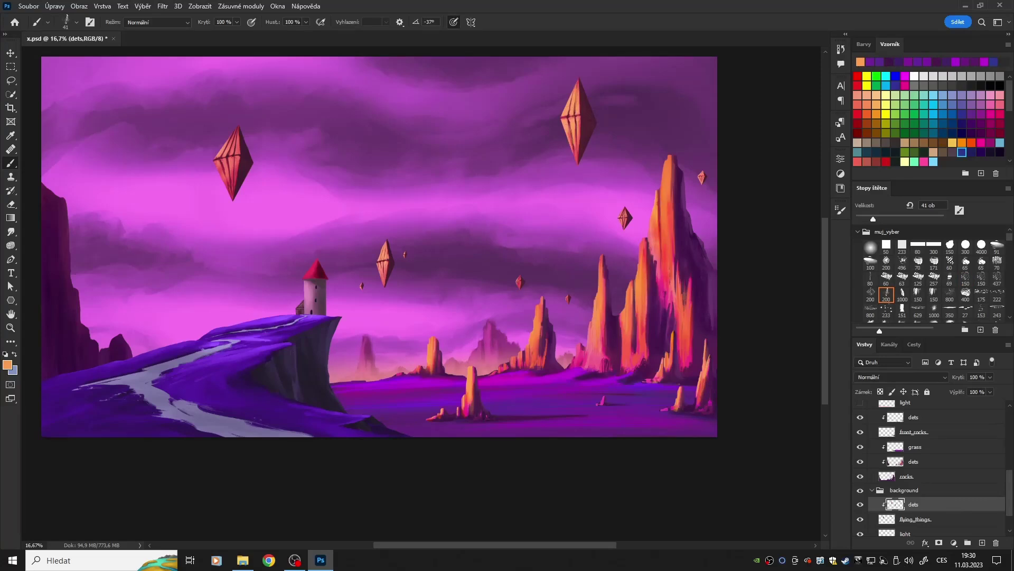
# Paint dark red Overlay shading on the crystals, then darken the upper sky bluish
pyautogui.click(157, 22)
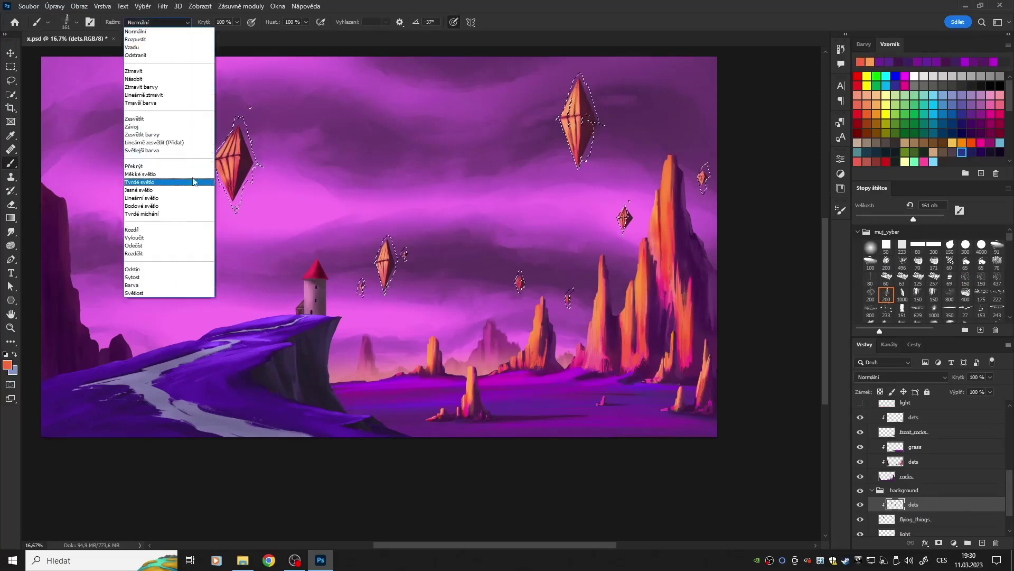
pyautogui.click(158, 182)
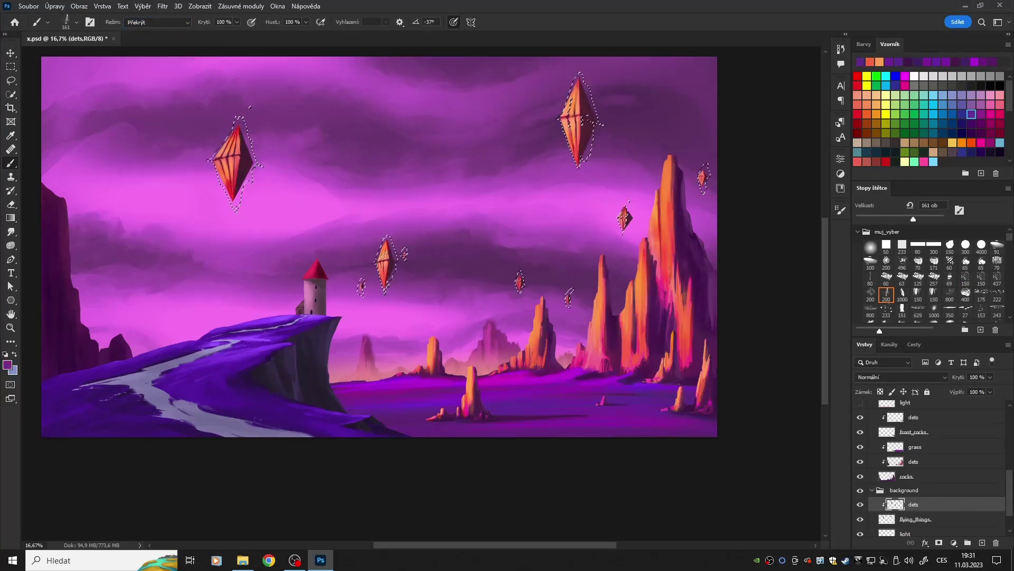
pyautogui.keyDown('alt'); pyautogui.click(244, 146); pyautogui.keyUp('alt')
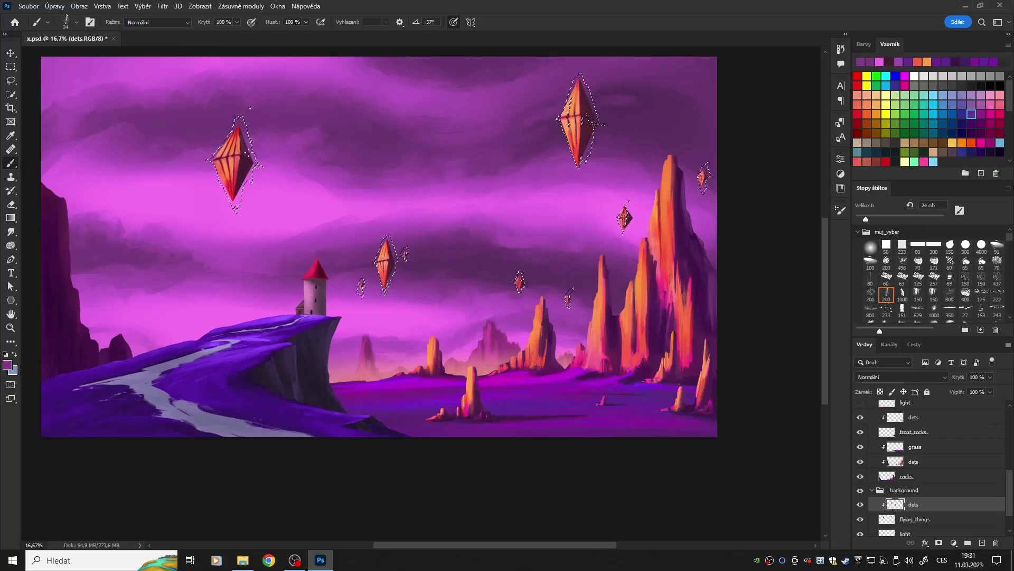
pyautogui.keyDown('alt'); pyautogui.click(586, 122); pyautogui.keyUp('alt')
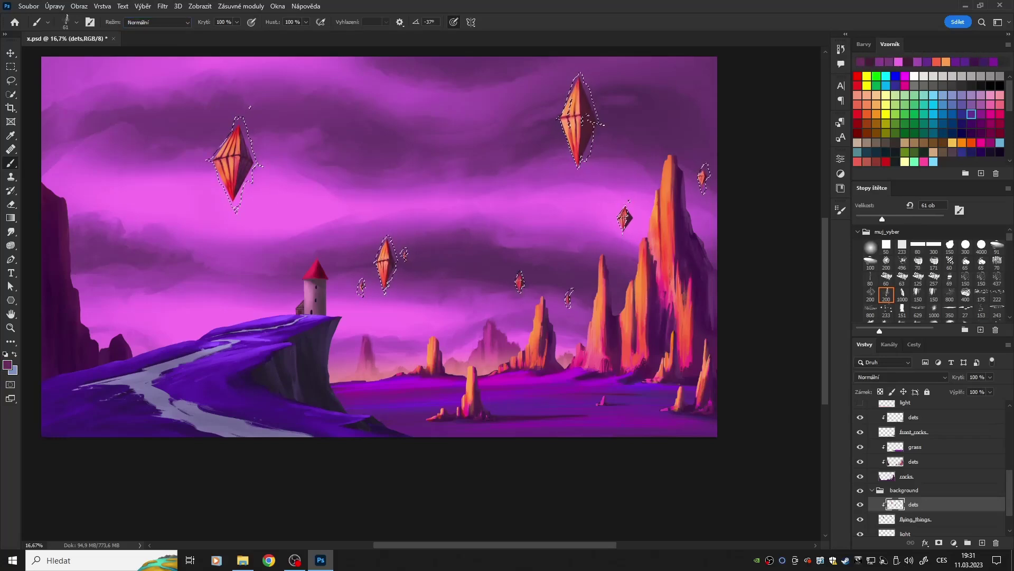
pyautogui.hotkey('ctrl', 'd')
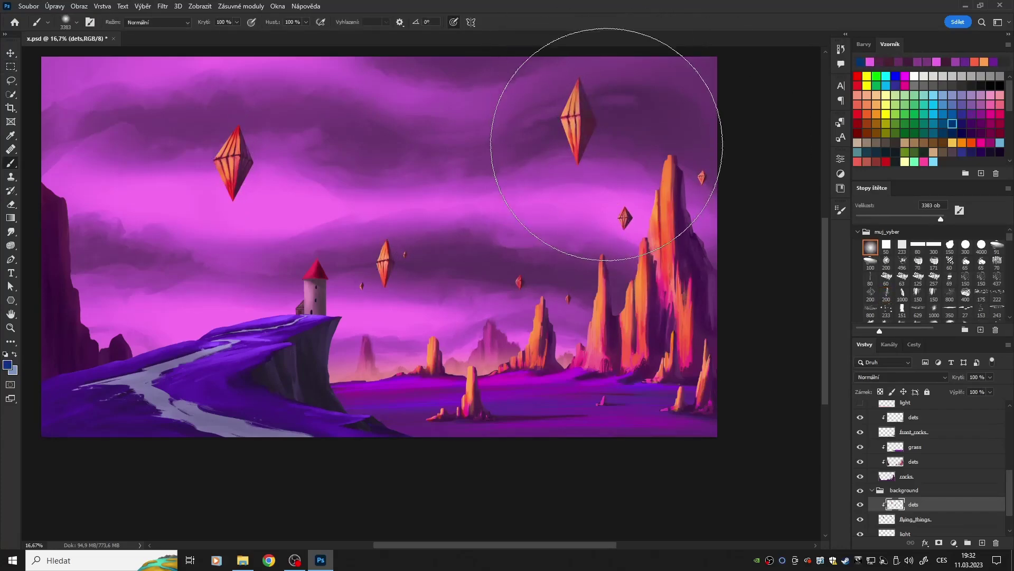
pyautogui.moveTo(640, 136); pyautogui.dragTo(431, 374)
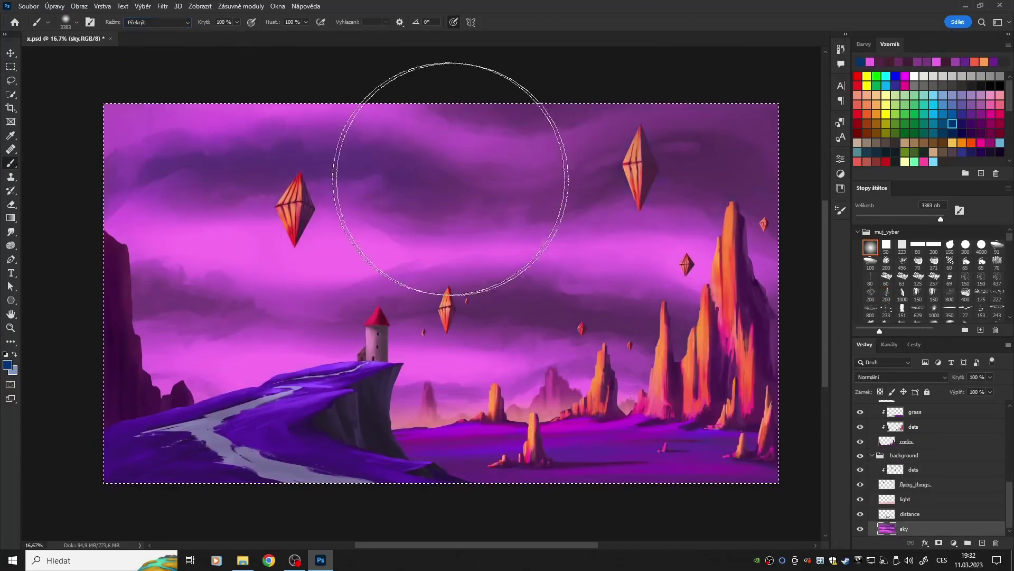
# Paint dark blue and purple bands across the sky, darkening the left clouds
pyautogui.click(962, 123)
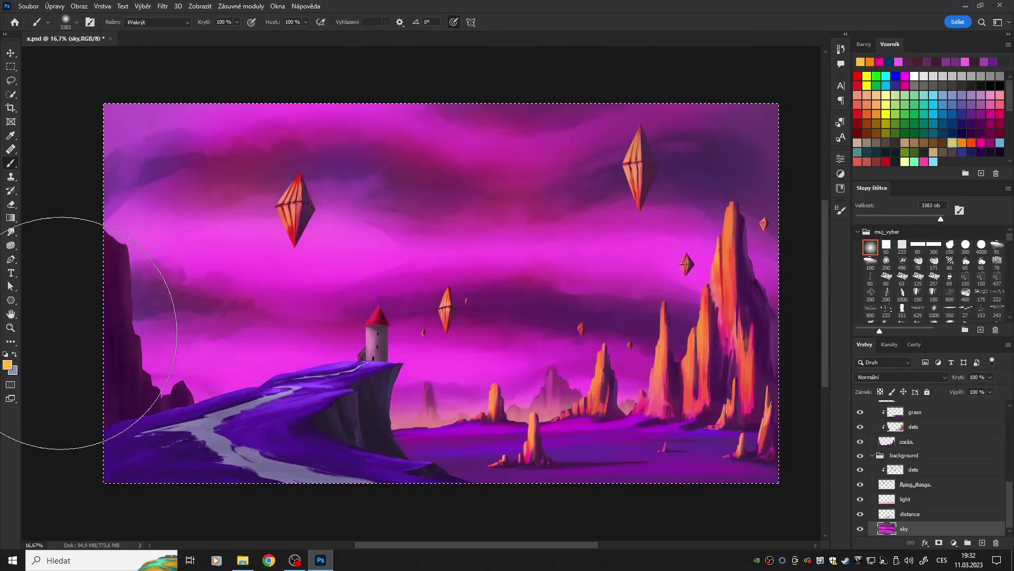
pyautogui.moveTo(566, 192); pyautogui.dragTo(770, 328)
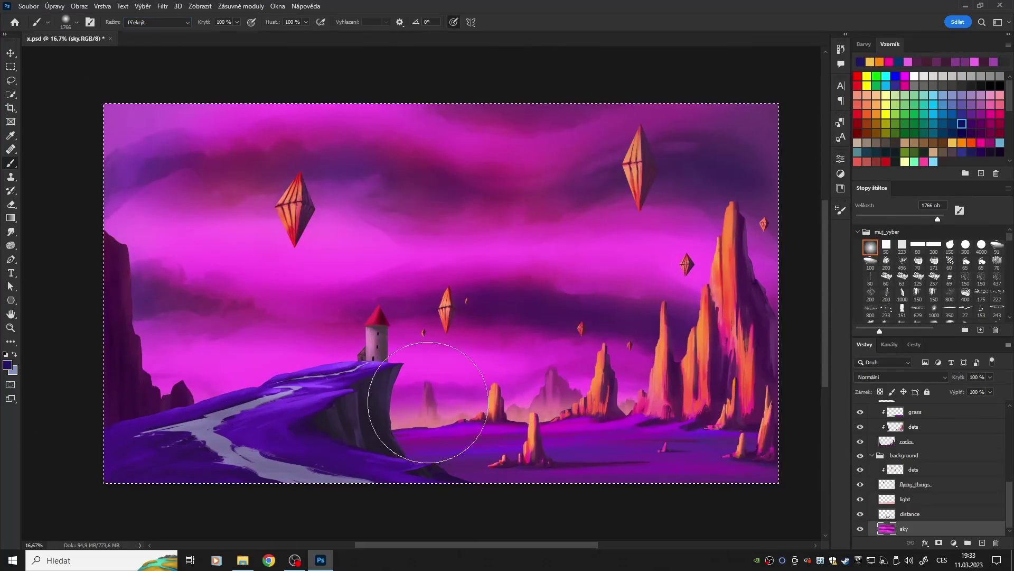
pyautogui.press('m')
pyautogui.press('b')
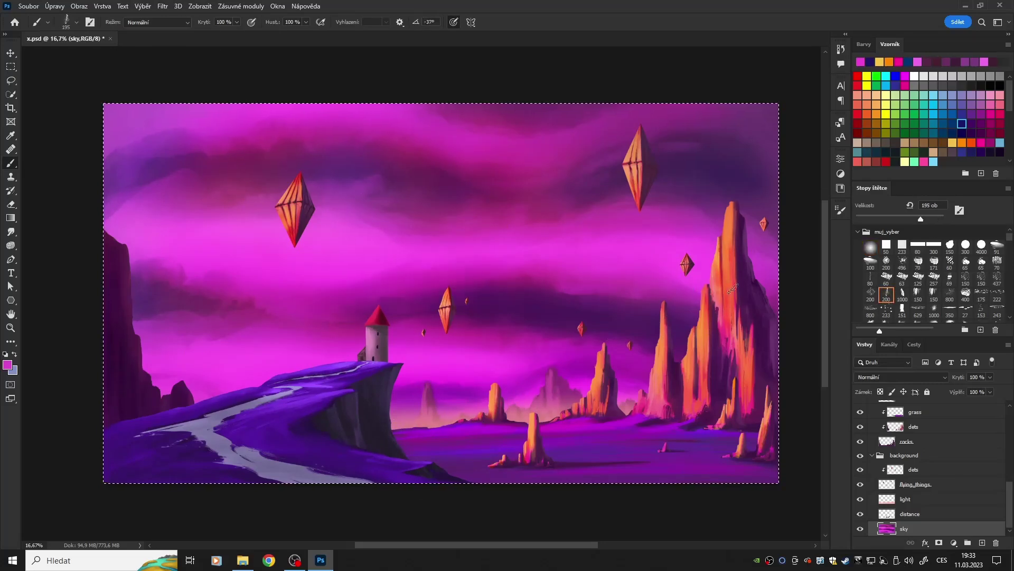
pyautogui.moveTo(919, 216); pyautogui.dragTo(935, 221)
pyautogui.moveTo(379, 249); pyautogui.dragTo(657, 181)
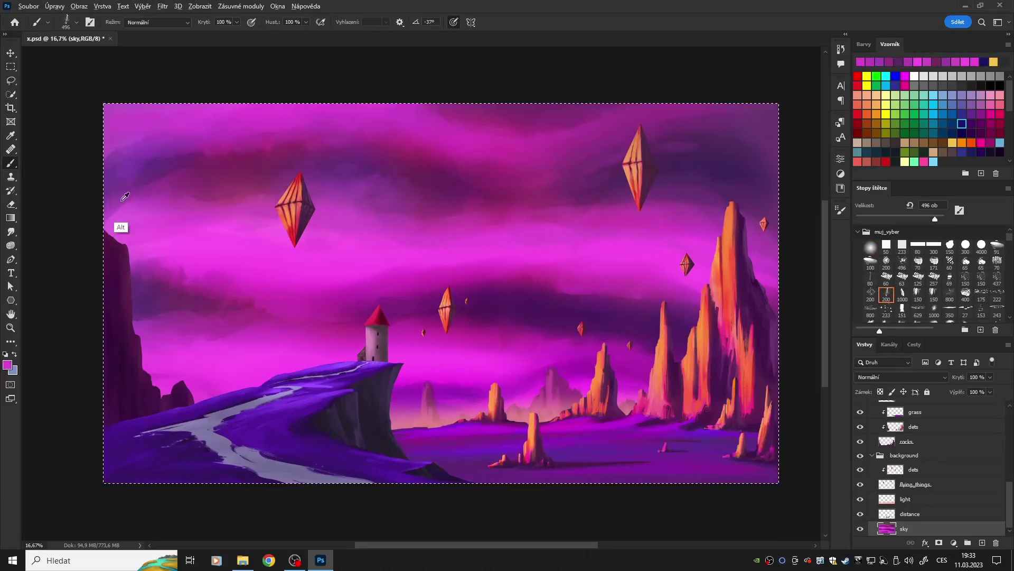
pyautogui.moveTo(122, 215); pyautogui.dragTo(264, 222)
pyautogui.moveTo(143, 317); pyautogui.dragTo(369, 302)
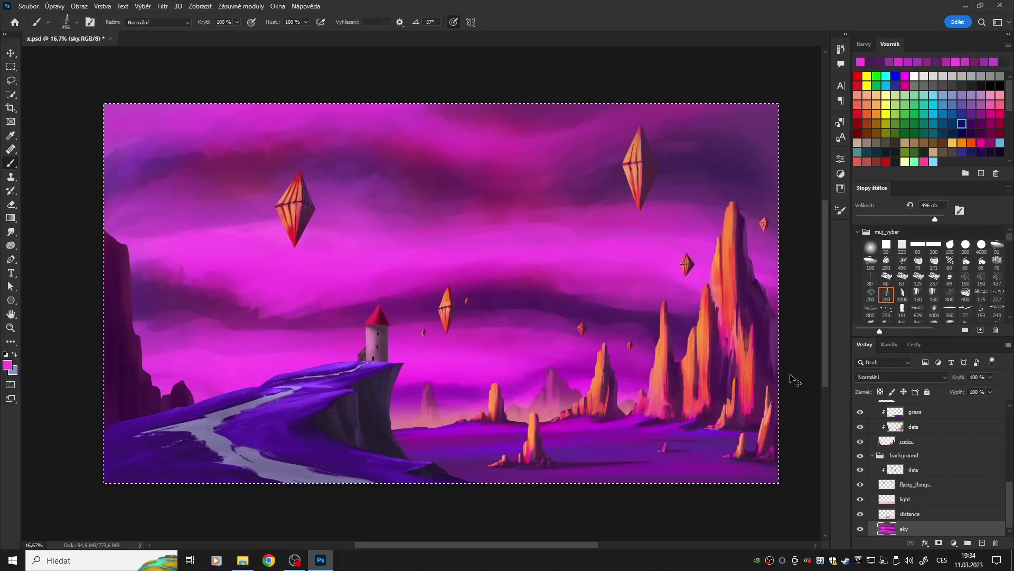
# Try Levels and a Hue/Saturation hue shift on the sky, then cancel both
pyautogui.hotkey('ctrl', 'l')
pyautogui.press('Escape')
pyautogui.hotkey('ctrl', 'u')
pyautogui.moveTo(819, 400); pyautogui.dragTo(862, 397)
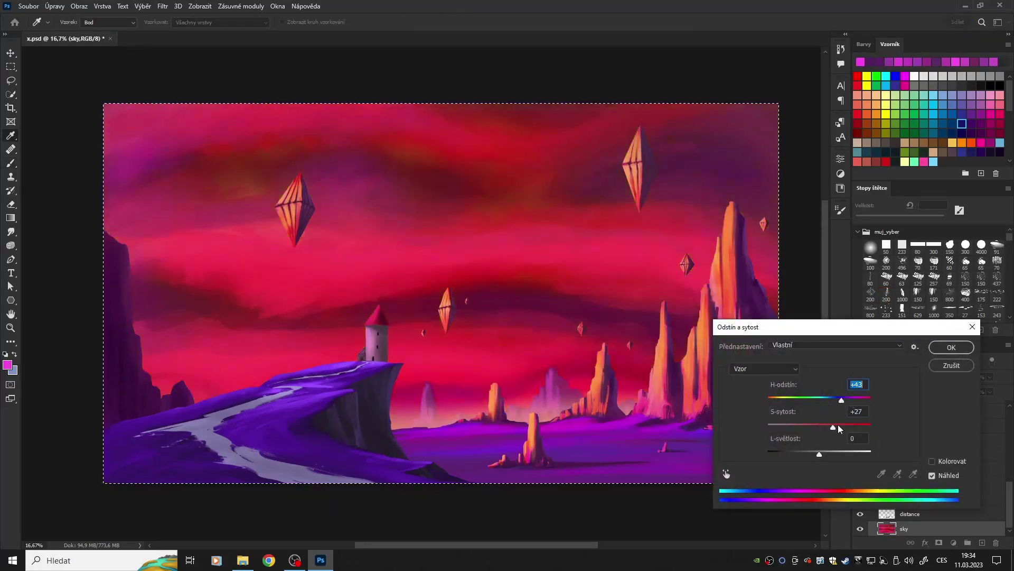
pyautogui.press('Escape')
# Paint a pink cloud stroke across the mid sky with the textured brush
pyautogui.click(962, 113)
pyautogui.press('b')
pyautogui.click(886, 294)
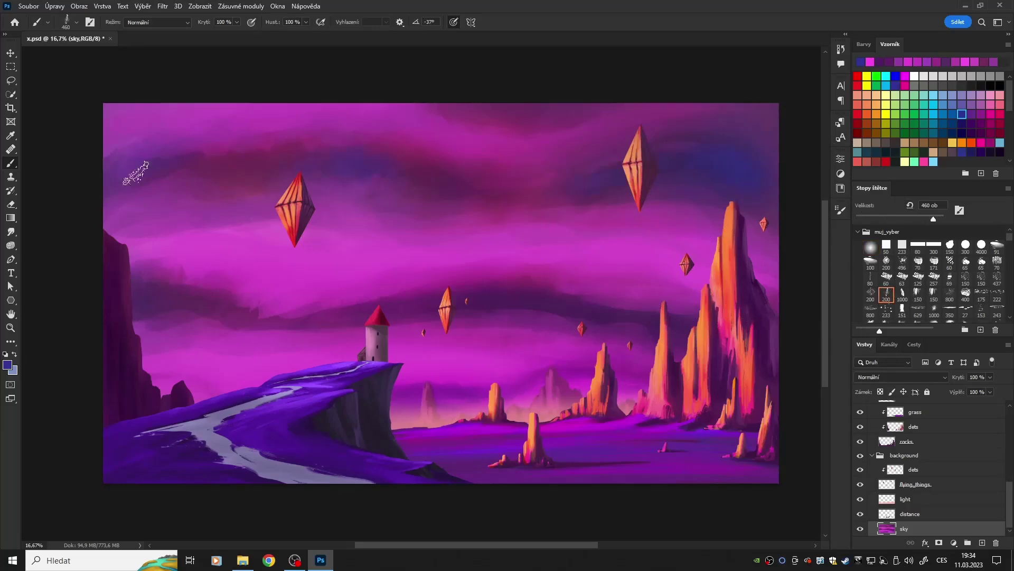
pyautogui.click(991, 95)
pyautogui.moveTo(934, 219); pyautogui.dragTo(937, 219)
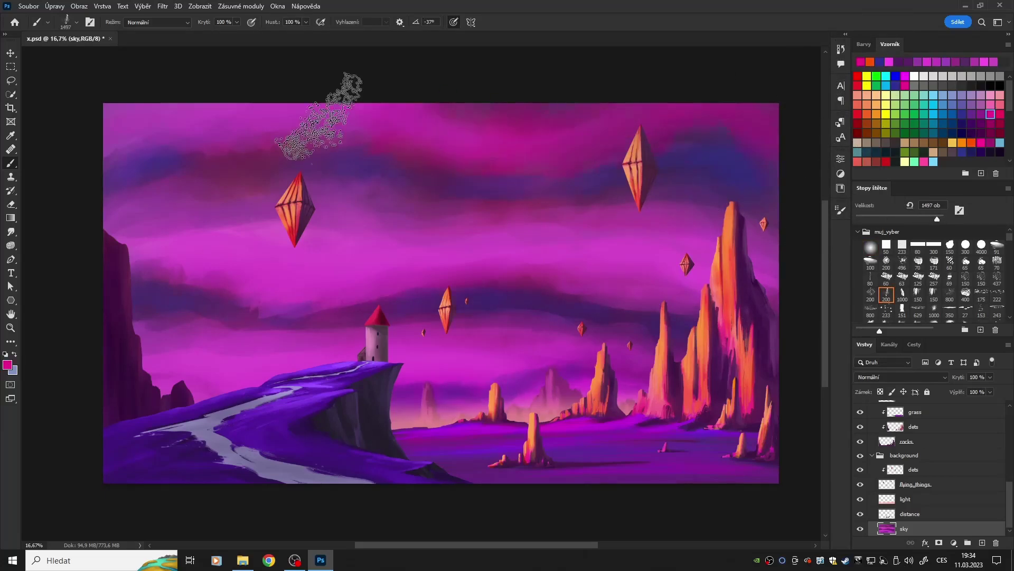
# Add long pink cloud streaks across the upper and middle sky
pyautogui.moveTo(274, 249); pyautogui.dragTo(344, 254)
pyautogui.moveTo(938, 218); pyautogui.dragTo(931, 219)
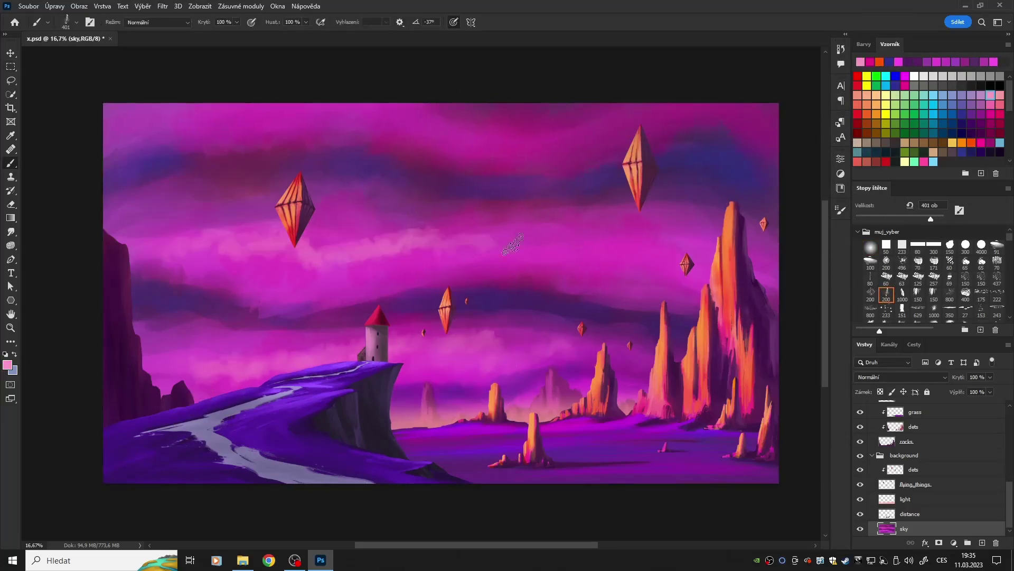
pyautogui.moveTo(163, 249); pyautogui.dragTo(713, 253)
pyautogui.moveTo(249, 121); pyautogui.dragTo(622, 127)
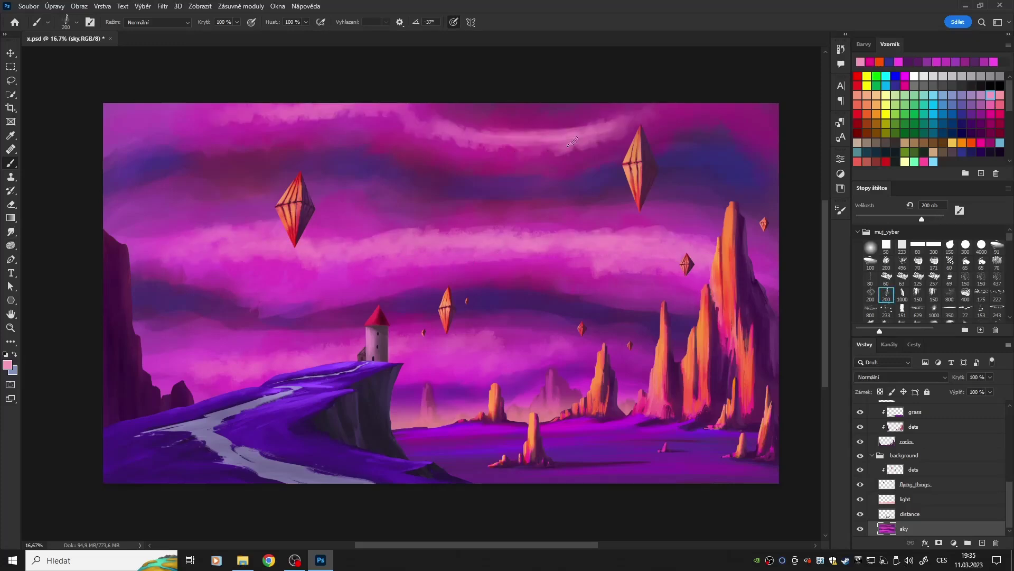
# Try Motion Blur, then apply a Wave distortion to the sky layer instead
pyautogui.click(162, 6)
pyautogui.click(182, 16)
pyautogui.moveTo(705, 454)
pyautogui.mouseDown()
pyautogui.moveTo(755, 452)
pyautogui.moveTo(709, 453)
pyautogui.mouseUp()
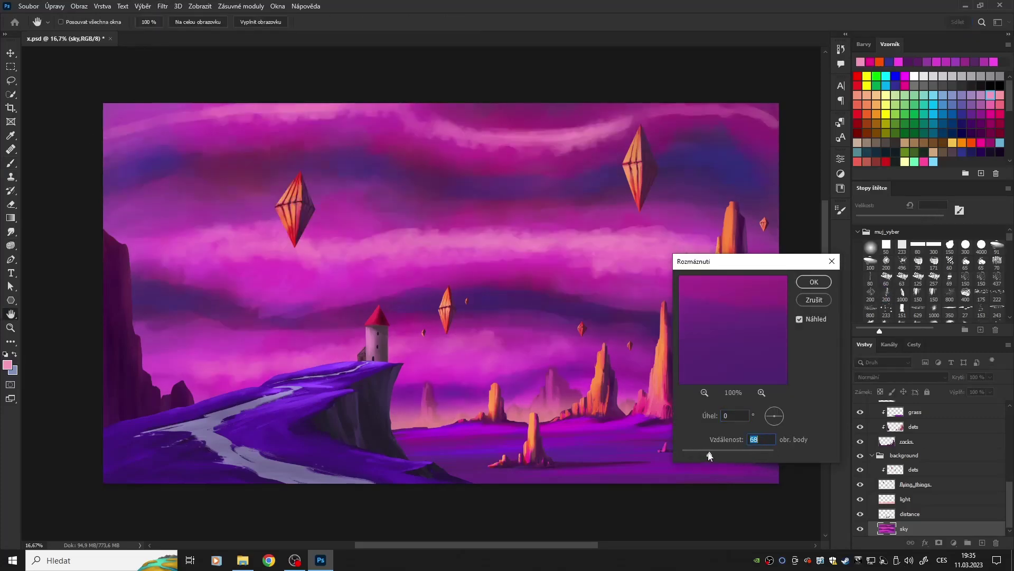
pyautogui.click(813, 299)
pyautogui.click(162, 6)
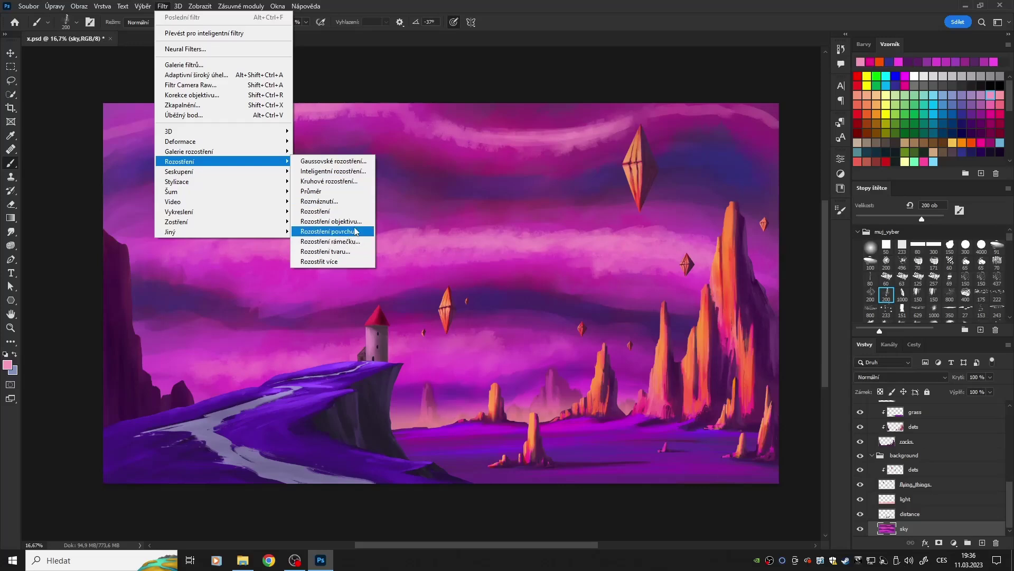
pyautogui.moveTo(179, 141)
pyautogui.click(328, 221)
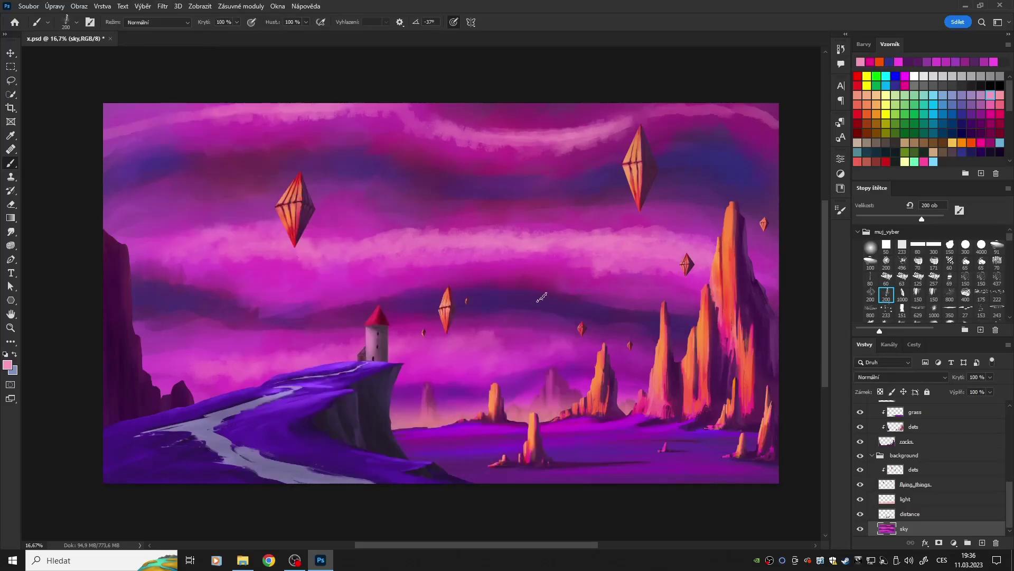
pyautogui.click(163, 6)
pyautogui.click(162, 6)
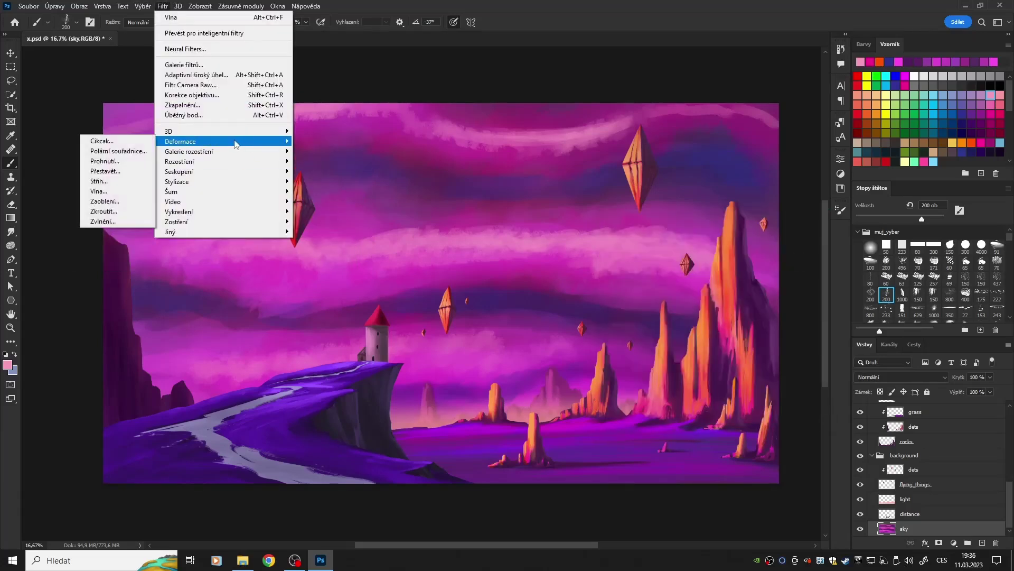
pyautogui.click(103, 220)
pyautogui.click(754, 199)
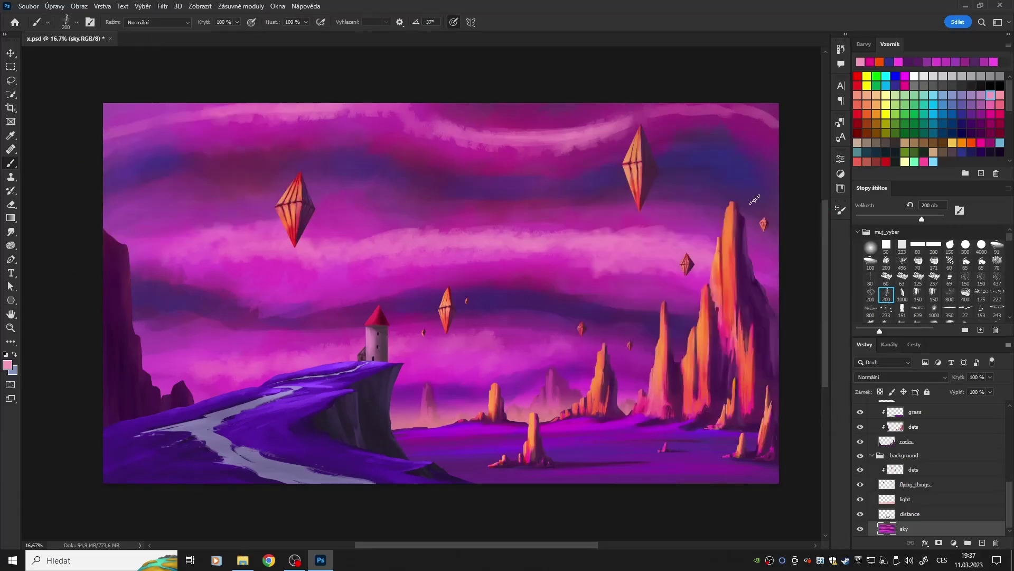
pyautogui.press('r')
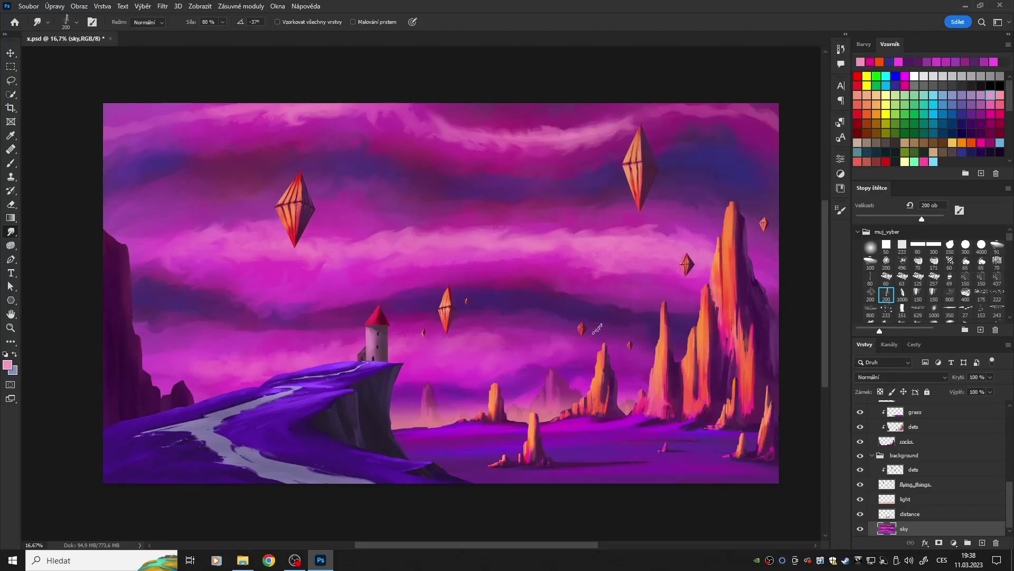
# Shift the sky's hue toward purple and boost its saturation with Hue/Saturation
pyautogui.hotkey('ctrl', 'l')
pyautogui.press('Escape')
pyautogui.hotkey('ctrl', 'u')
pyautogui.moveTo(820, 397)
pyautogui.mouseDown()
pyautogui.moveTo(789, 401)
pyautogui.moveTo(829, 427)
pyautogui.mouseUp()
pyautogui.moveTo(787, 397)
pyautogui.mouseDown()
pyautogui.moveTo(825, 400)
pyautogui.moveTo(802, 398)
pyautogui.mouseUp()
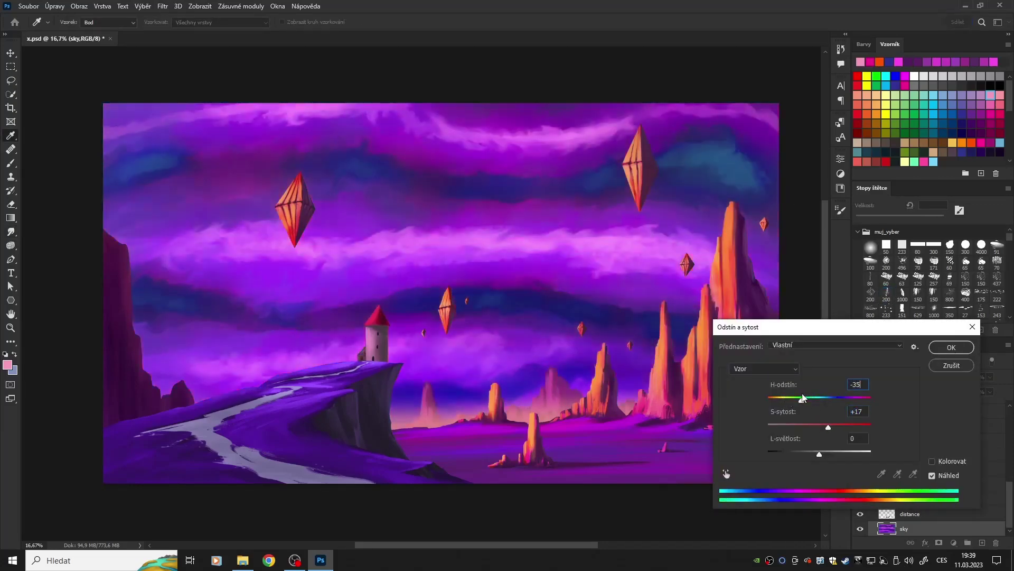
pyautogui.click(951, 347)
# Recolor the distance layer's mountains: shift hue, lower saturation, and darken slightly
pyautogui.press('b')
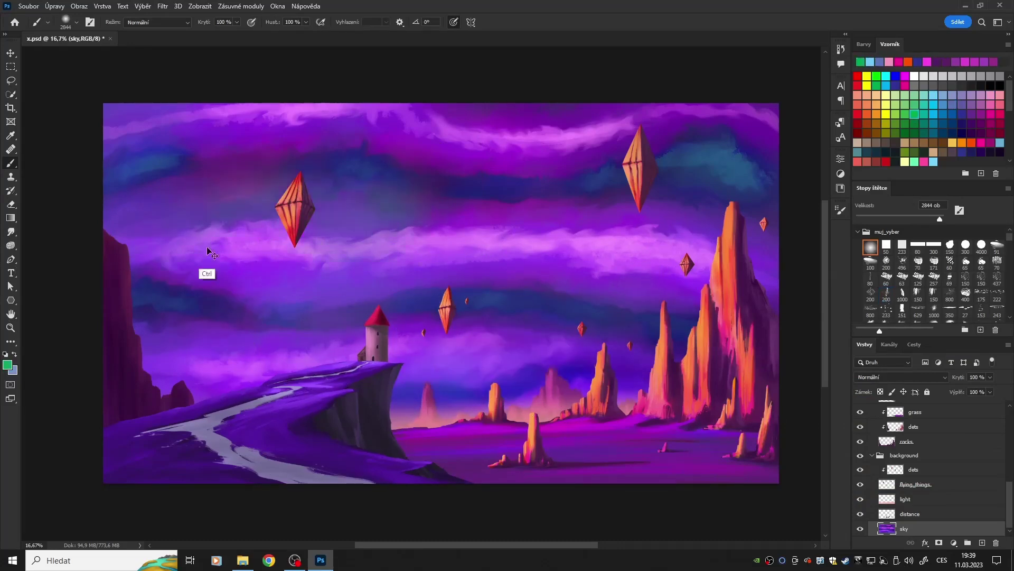
pyautogui.click(914, 76)
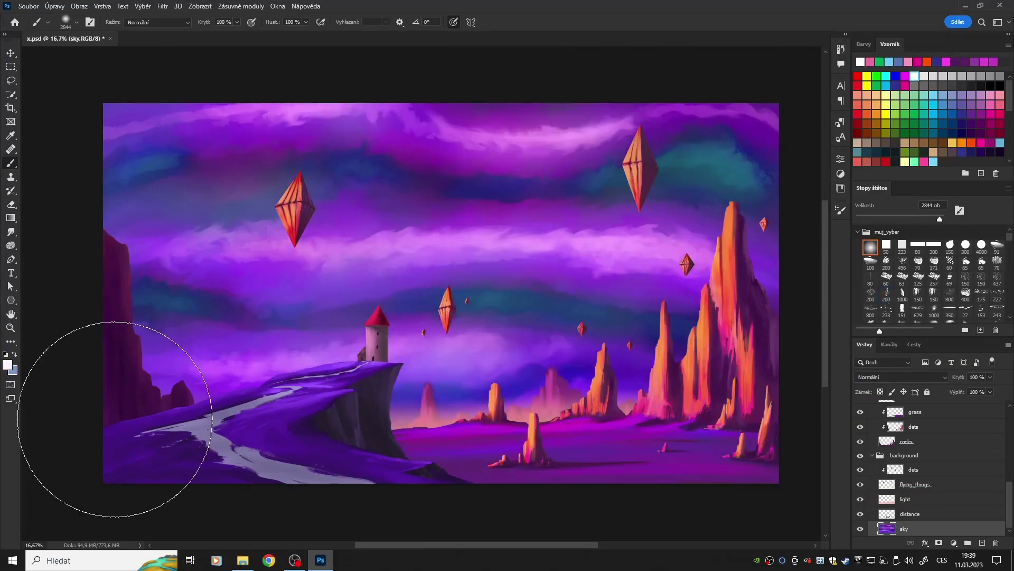
pyautogui.click(862, 514)
pyautogui.moveTo(798, 401); pyautogui.dragTo(816, 401)
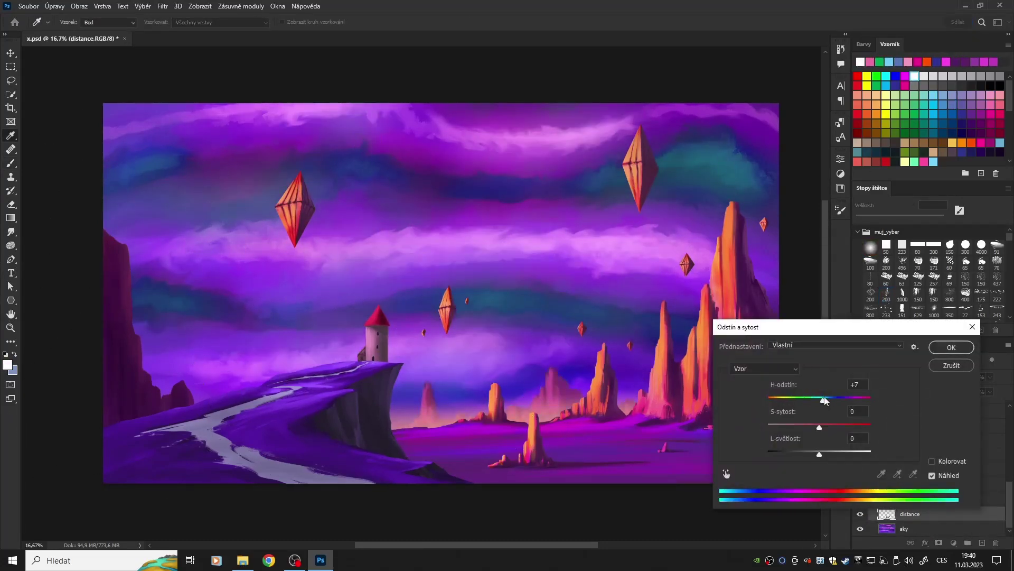
pyautogui.moveTo(819, 453); pyautogui.dragTo(815, 454)
pyautogui.moveTo(792, 411); pyautogui.dragTo(783, 410)
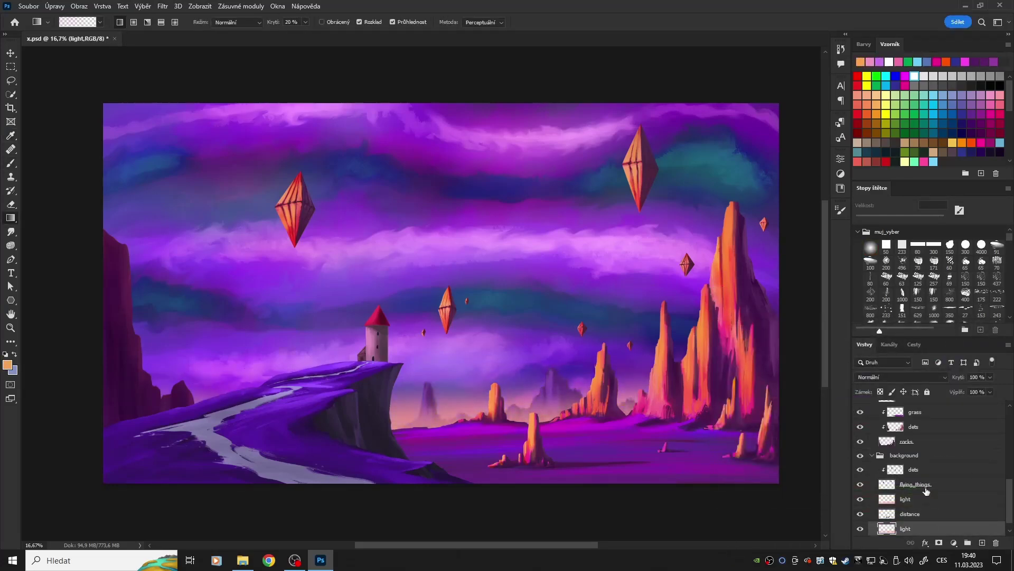
# Shift the upper light layer's horizon glow to a warmer orange-pink with Hue/Saturation
pyautogui.click(933, 493)
pyautogui.press('v')
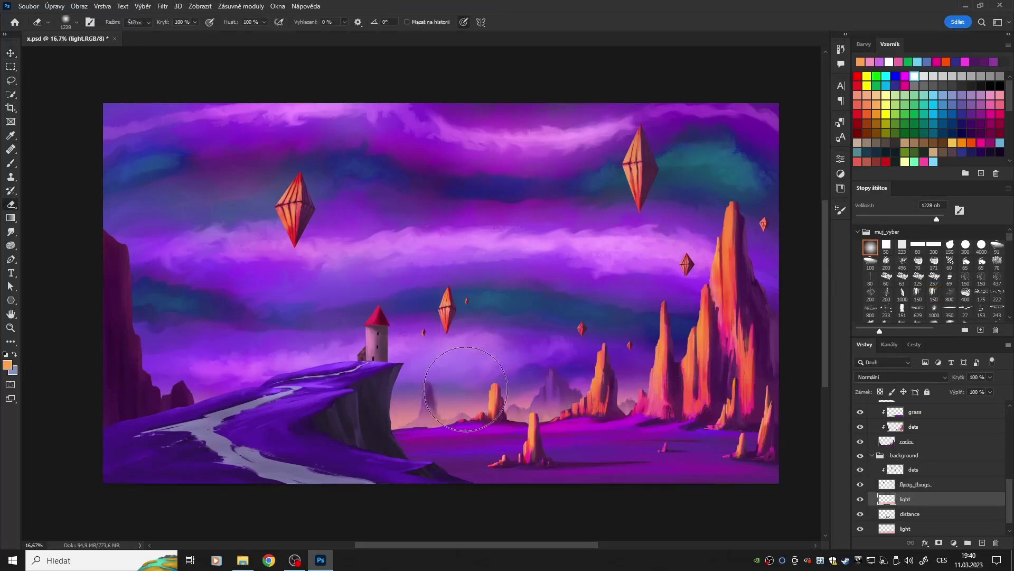
pyautogui.hotkey('ctrl', 'u')
pyautogui.moveTo(819, 397); pyautogui.dragTo(781, 397)
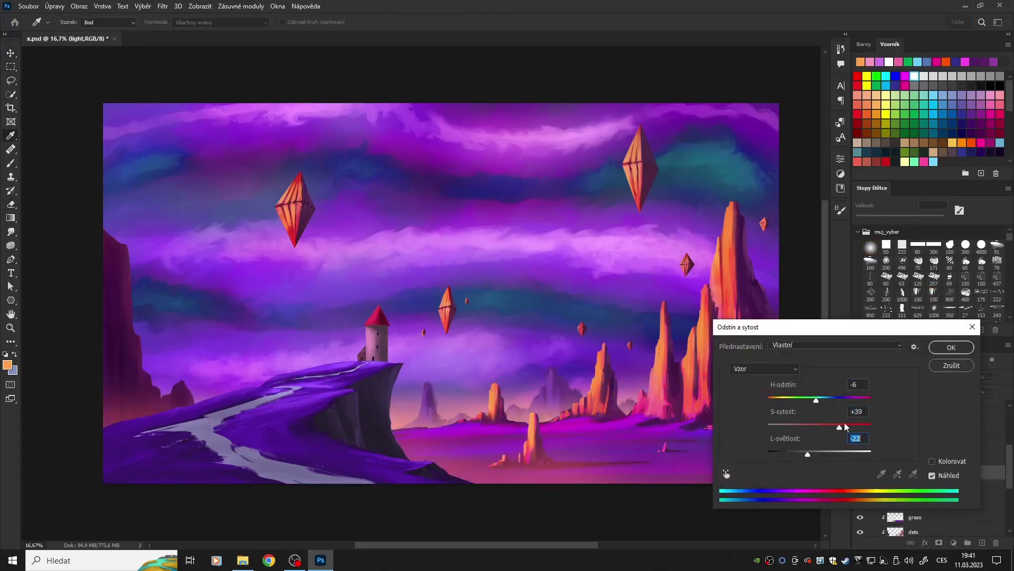
pyautogui.click(951, 347)
pyautogui.click(952, 143)
# Set up a small blue Overlay-mode brush on the dets layer
pyautogui.press('b')
pyautogui.scroll(-2, 930, 465)
pyautogui.click(914, 456)
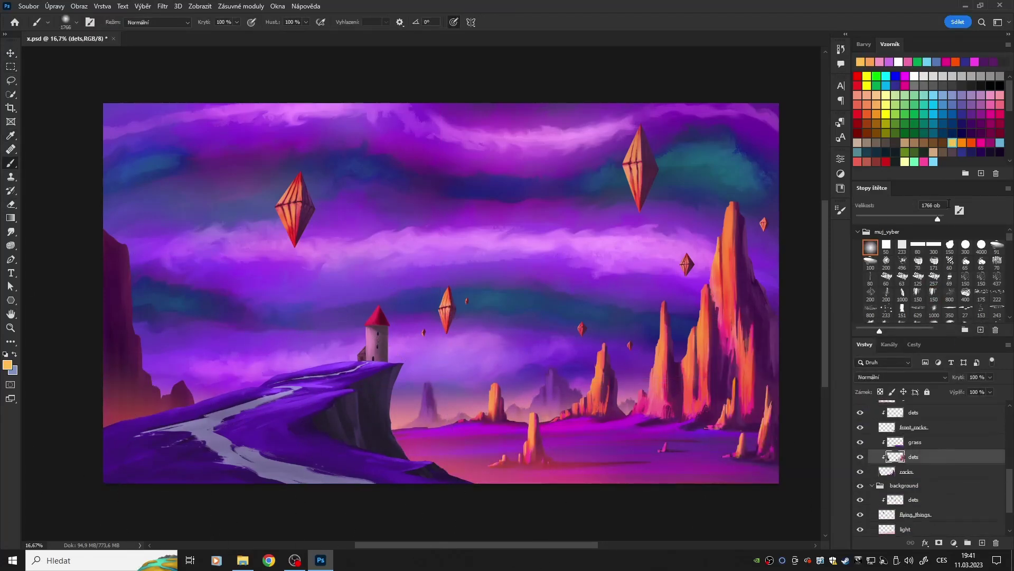
pyautogui.click(157, 22)
pyautogui.click(148, 158)
pyautogui.click(953, 114)
pyautogui.moveTo(944, 218); pyautogui.dragTo(935, 218)
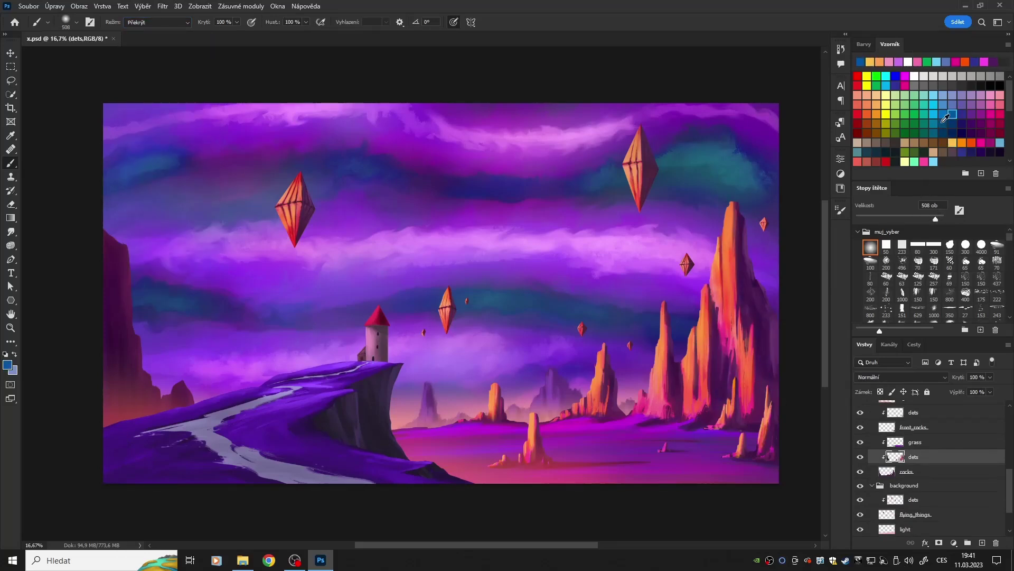
# Shift the road layer's hue toward light blue with Hue/Saturation
pyautogui.press('m')
pyautogui.scroll(5, 930, 449)
pyautogui.click(930, 435)
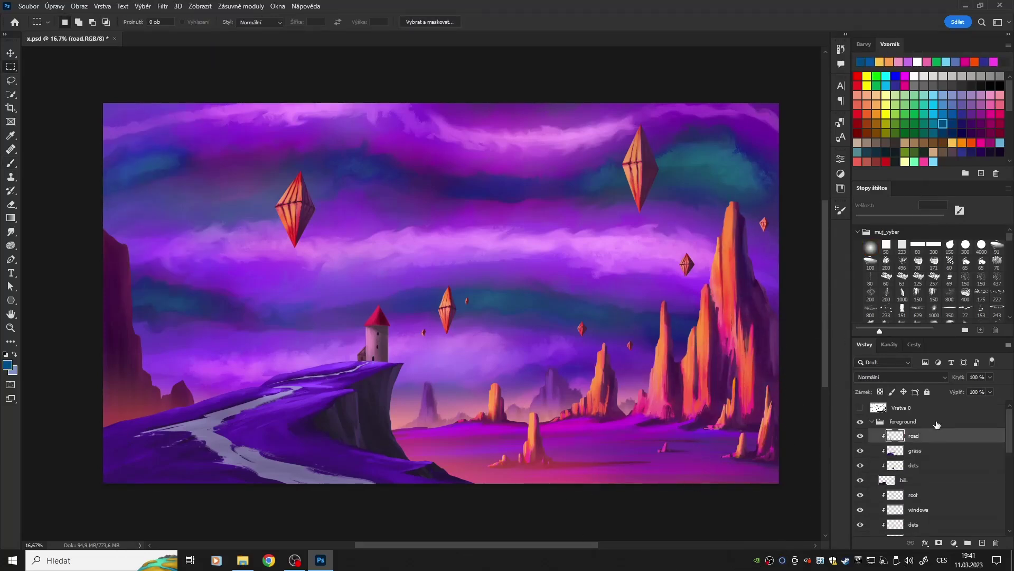
pyautogui.hotkey('ctrl', 'u')
pyautogui.press('Return')
pyautogui.click(966, 277)
# Load the road outline and set a soft lighter-blue brush to Color Dodge
pyautogui.press('b')
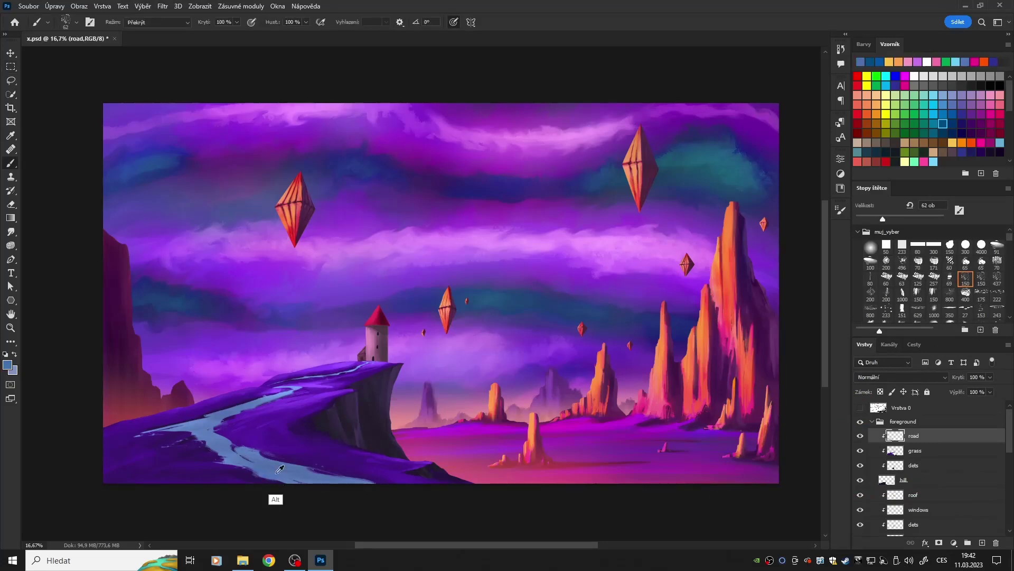
pyautogui.keyDown('alt'); pyautogui.click(280, 469); pyautogui.keyUp('alt')
pyautogui.hotkey('shift', 'alt', 'n')
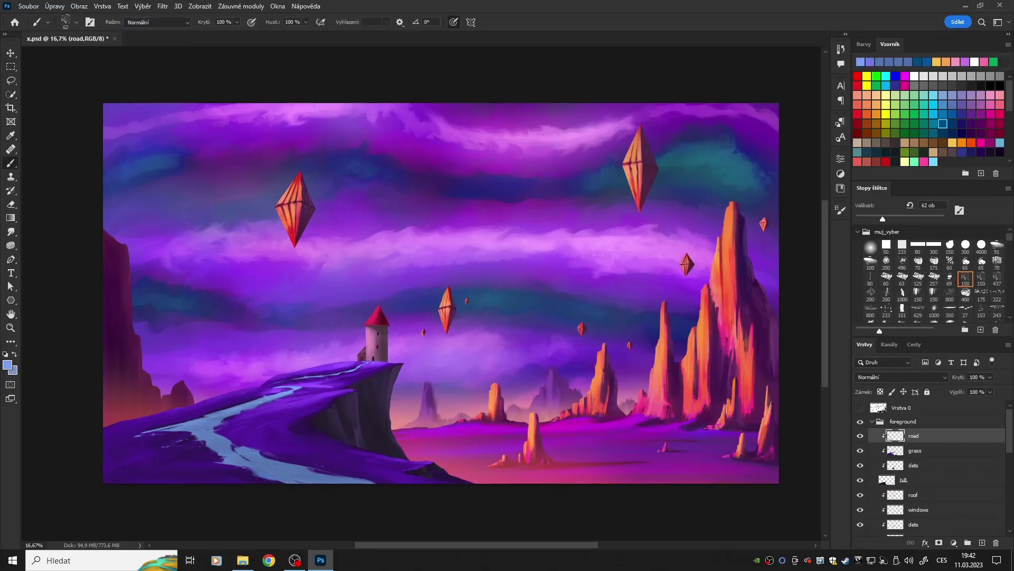
pyautogui.hotkey('ctrl', '+')
pyautogui.keyDown('ctrl'); pyautogui.click(896, 435); pyautogui.keyUp('ctrl')
pyautogui.keyDown('alt'); pyautogui.click(370, 412); pyautogui.keyUp('alt')
pyautogui.click(887, 292)
pyautogui.click(159, 22)
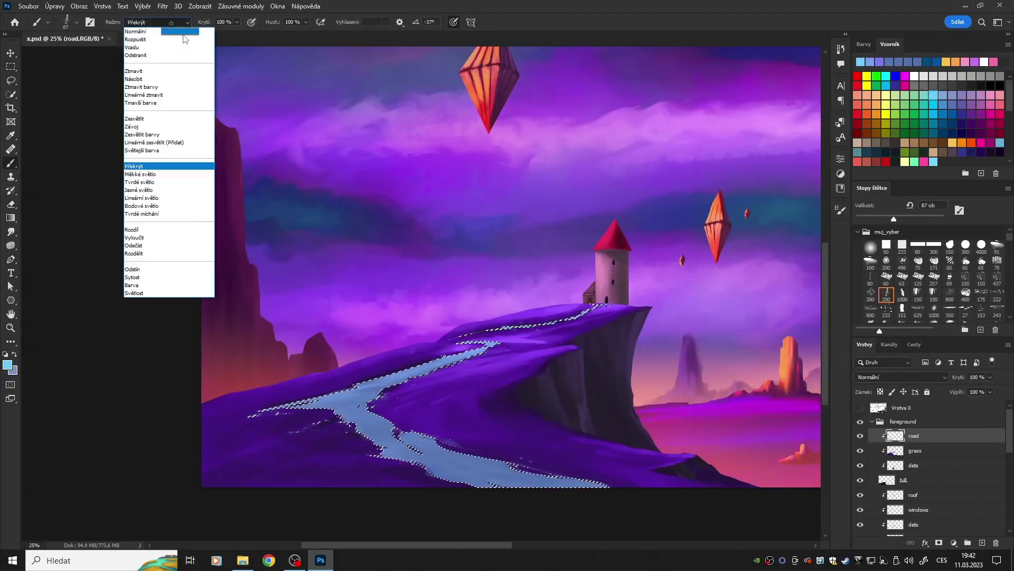
pyautogui.click(158, 168)
pyautogui.hotkey('ctrl', 'd')
# Brighten the road near the tower with an enlarged Color Dodge brush stroke
pyautogui.keyDown('ctrl'); pyautogui.click(600, 313); pyautogui.keyUp('ctrl')
pyautogui.press(']')
pyautogui.press(']')
pyautogui.press(']')
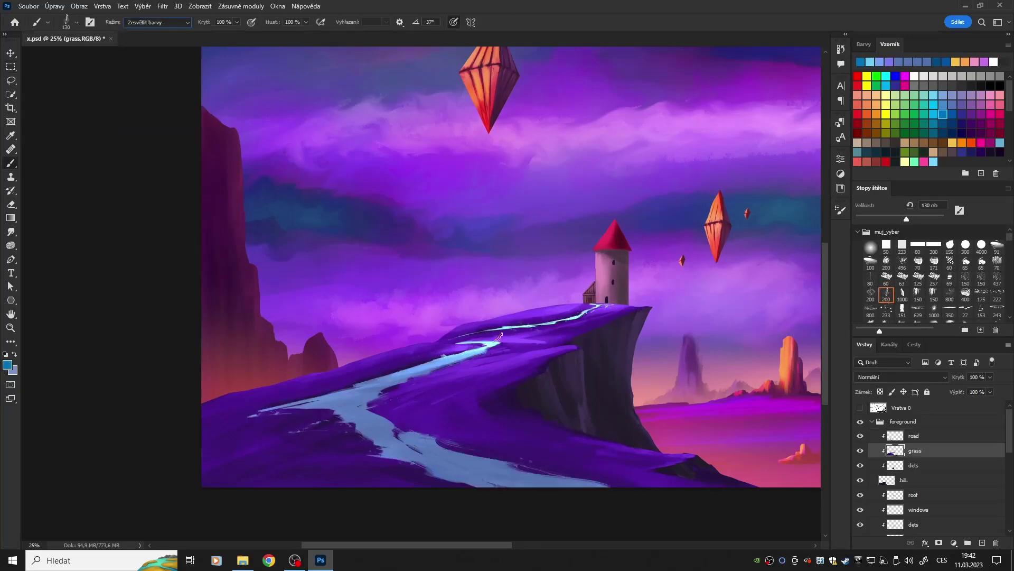
pyautogui.moveTo(595, 306); pyautogui.dragTo(491, 317)
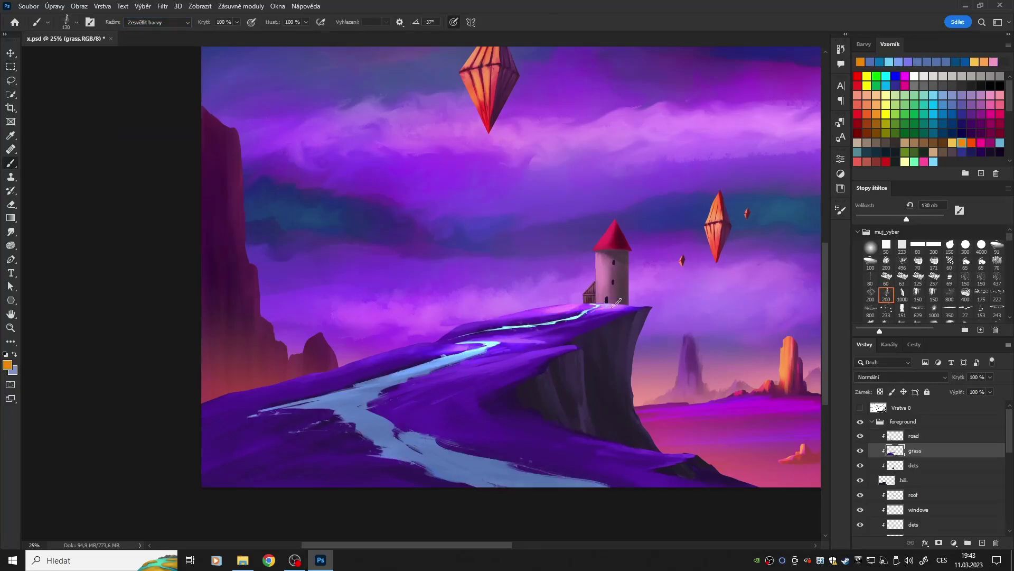
pyautogui.press('m')
pyautogui.press('b')
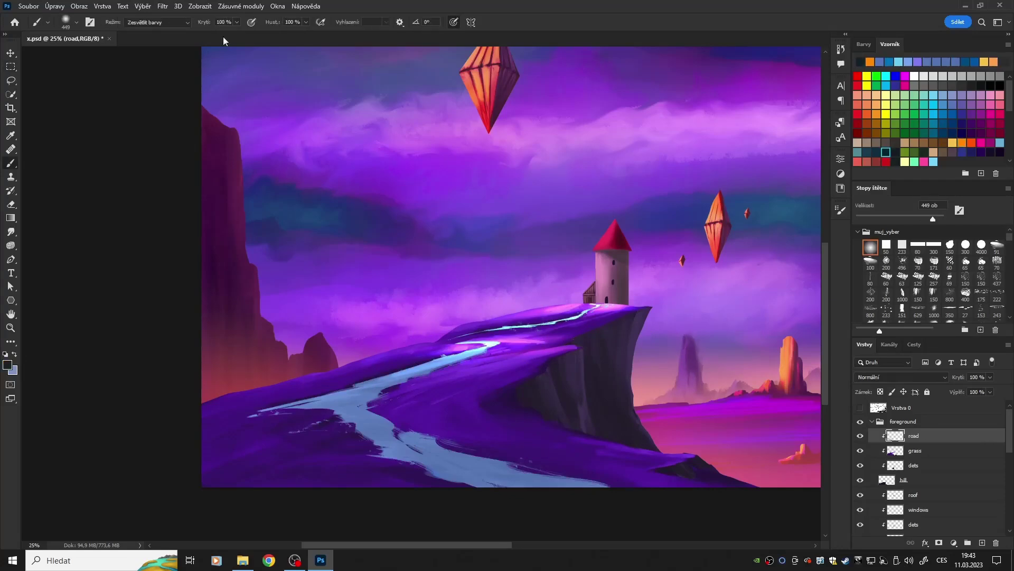
pyautogui.hotkey('ctrl', 'shift', 'd')
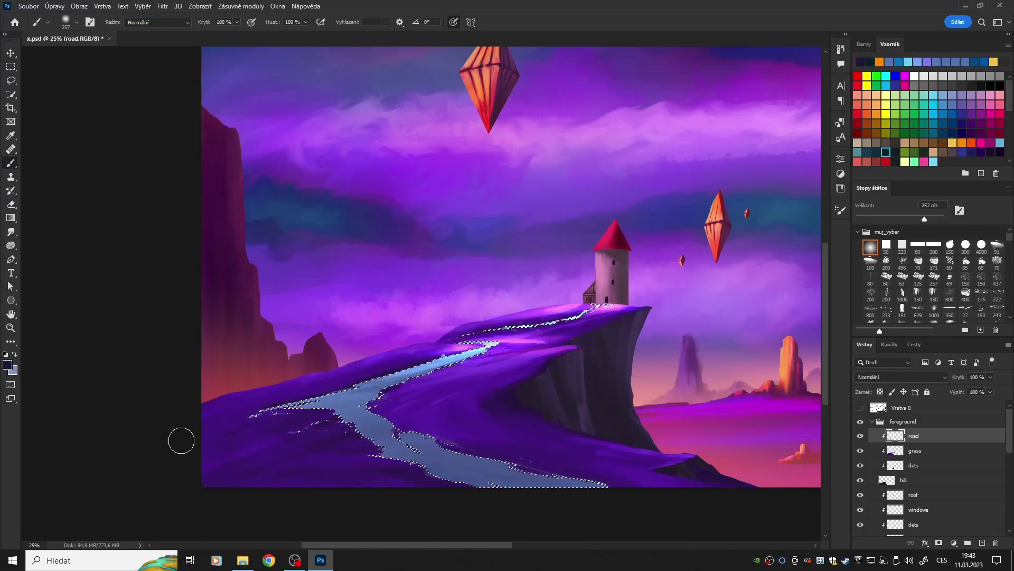
pyautogui.press('m')
pyautogui.hotkey('ctrl', 'd')
pyautogui.press('b')
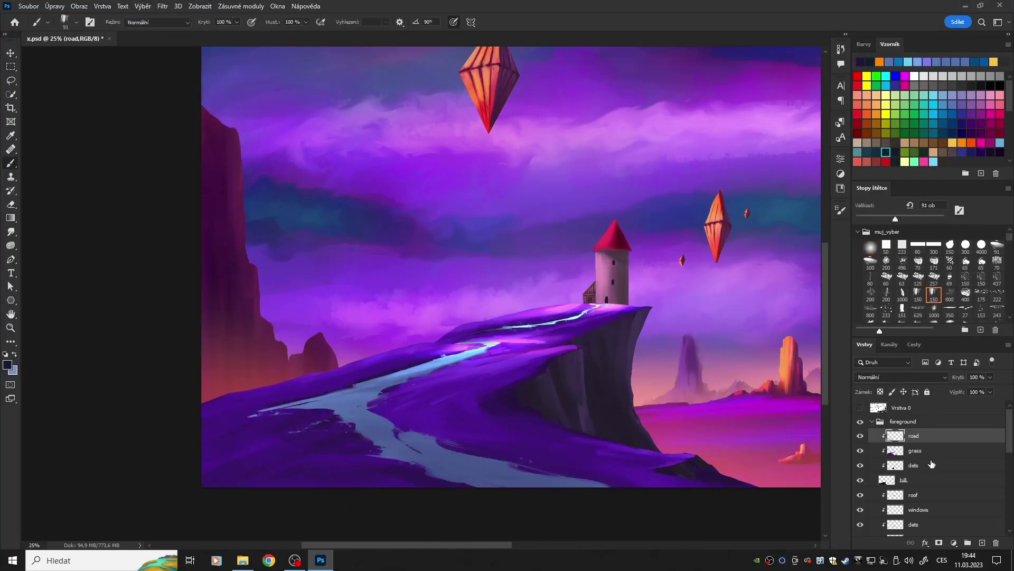
# Paint hillside purple grass over the road's lower edge on the grass layer
pyautogui.hotkey('alt', '[')
pyautogui.keyDown('alt'); pyautogui.click(591, 322); pyautogui.keyUp('alt')
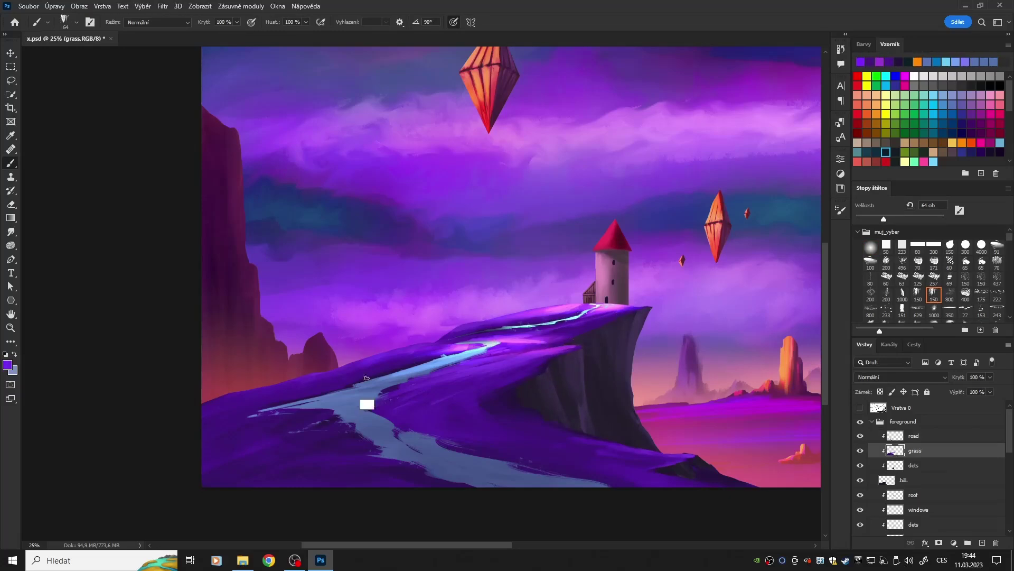
pyautogui.hscroll(-5, 367, 378)
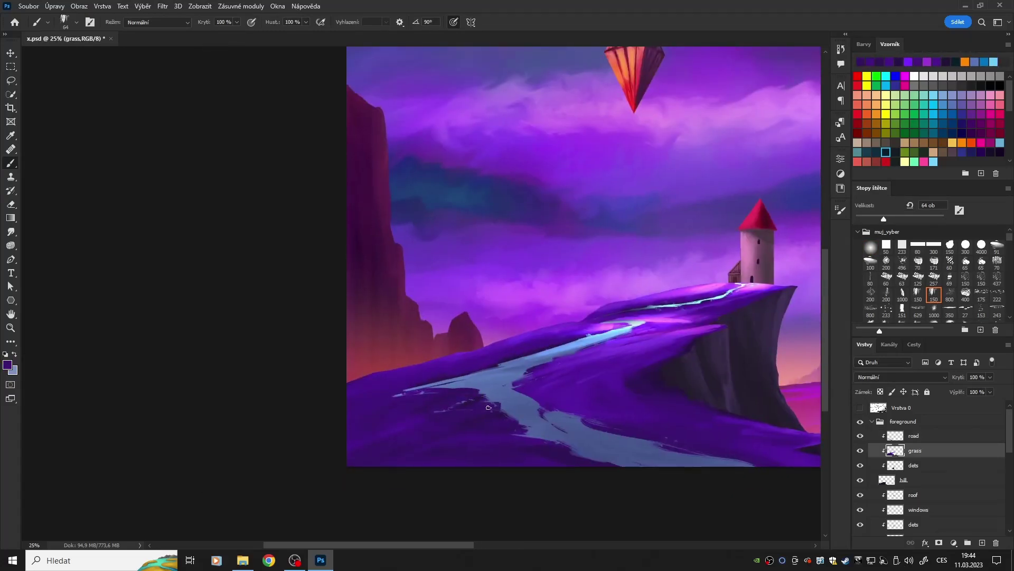
pyautogui.moveTo(488, 407); pyautogui.dragTo(659, 347)
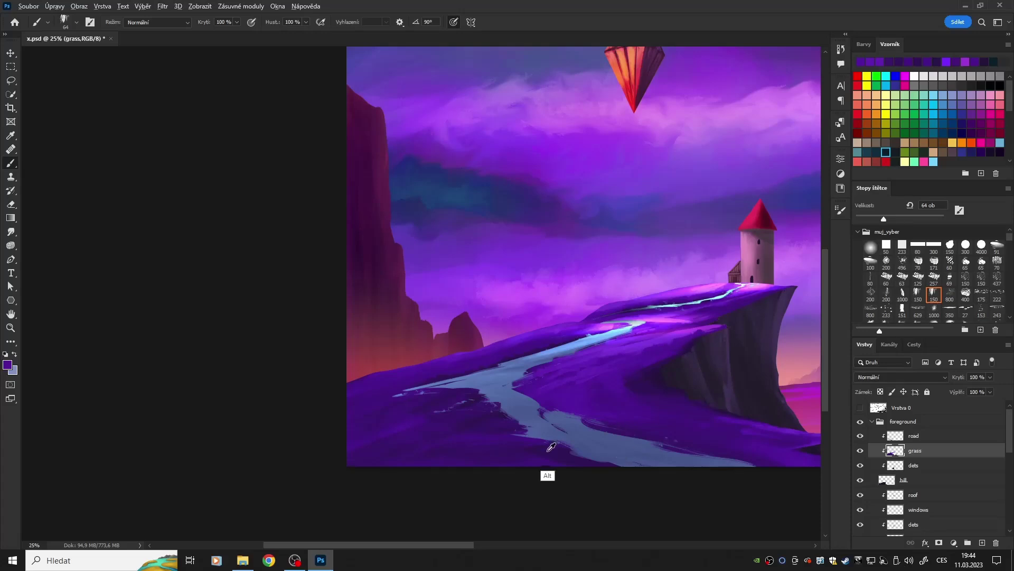
pyautogui.moveTo(551, 447); pyautogui.dragTo(784, 436)
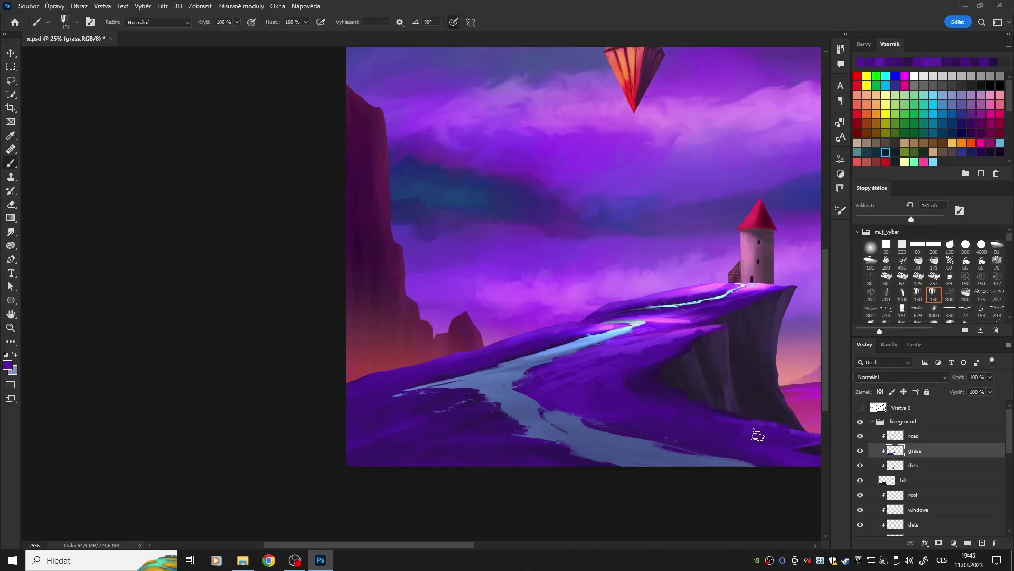
pyautogui.hscroll(5, 758, 435)
pyautogui.keyDown('ctrl'); pyautogui.click(896, 450); pyautogui.keyUp('ctrl')
# Deselect the grass area and paint purple grass along the cliff ridge
pyautogui.press('m')
pyautogui.rightClick(485, 300)
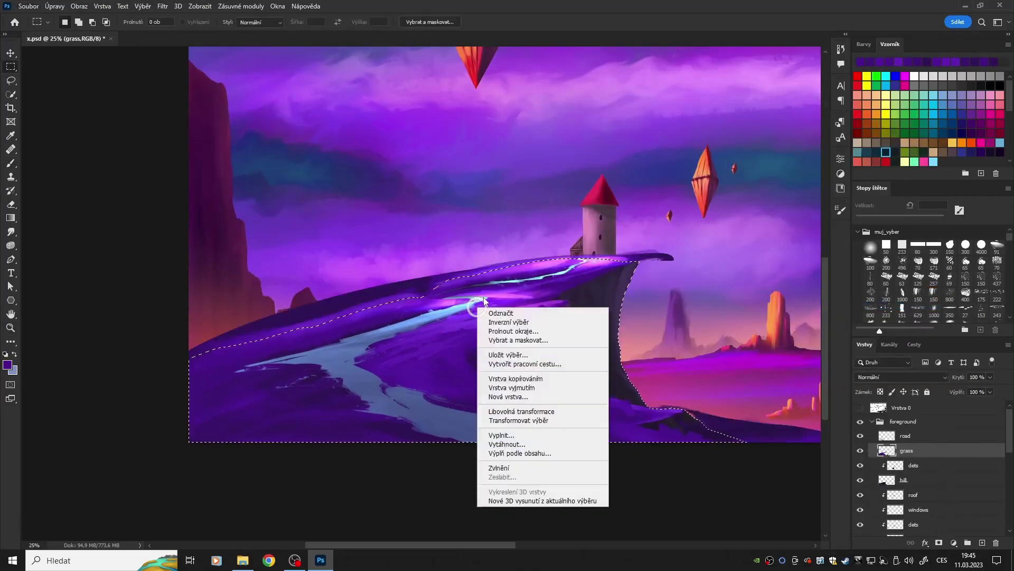
pyautogui.click(500, 313)
pyautogui.press('b')
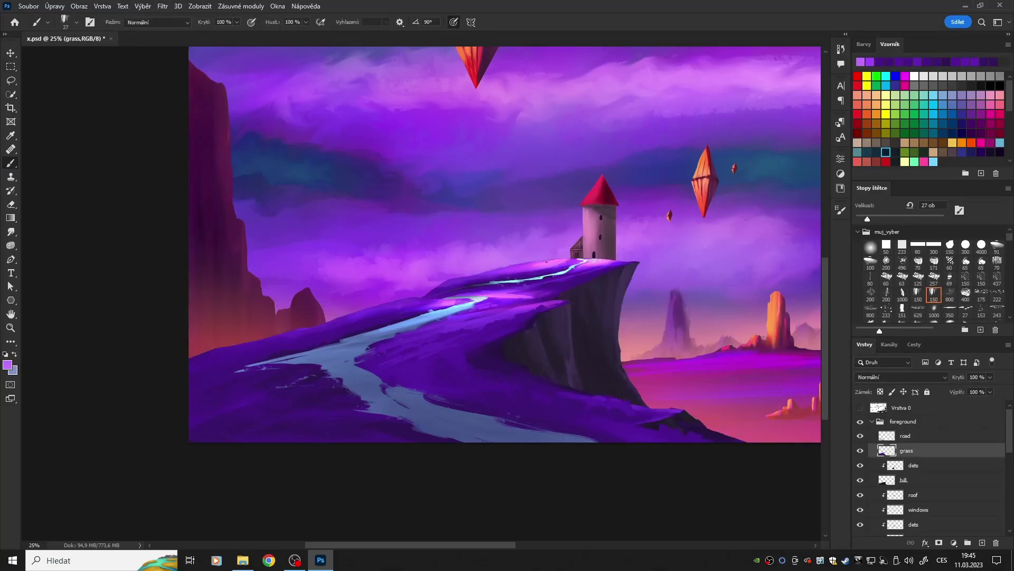
pyautogui.moveTo(546, 261); pyautogui.dragTo(626, 264)
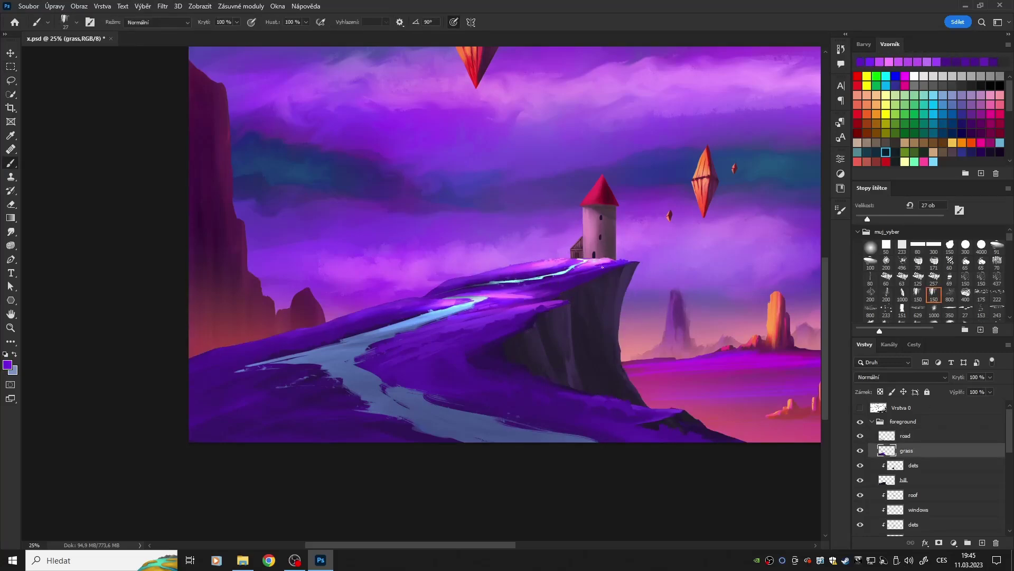
# Sample darker ridge purples and dab grass texture along the ridge
pyautogui.keyDown('alt'); pyautogui.click(441, 285); pyautogui.keyUp('alt')
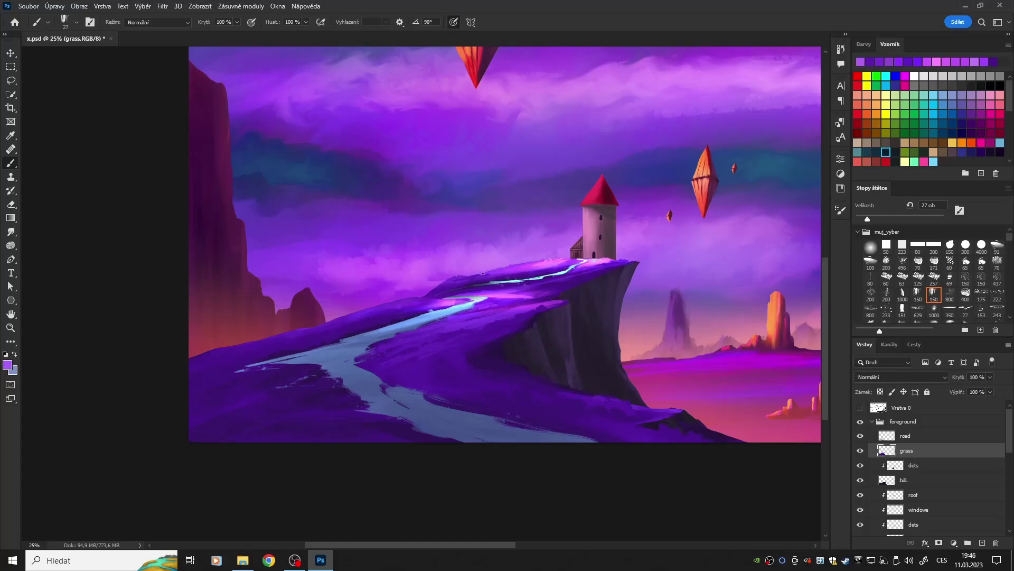
pyautogui.keyDown('alt'); pyautogui.click(484, 278); pyautogui.keyUp('alt')
pyautogui.keyDown('alt'); pyautogui.click(488, 273); pyautogui.keyUp('alt')
pyautogui.keyDown('alt'); pyautogui.click(415, 296); pyautogui.keyUp('alt')
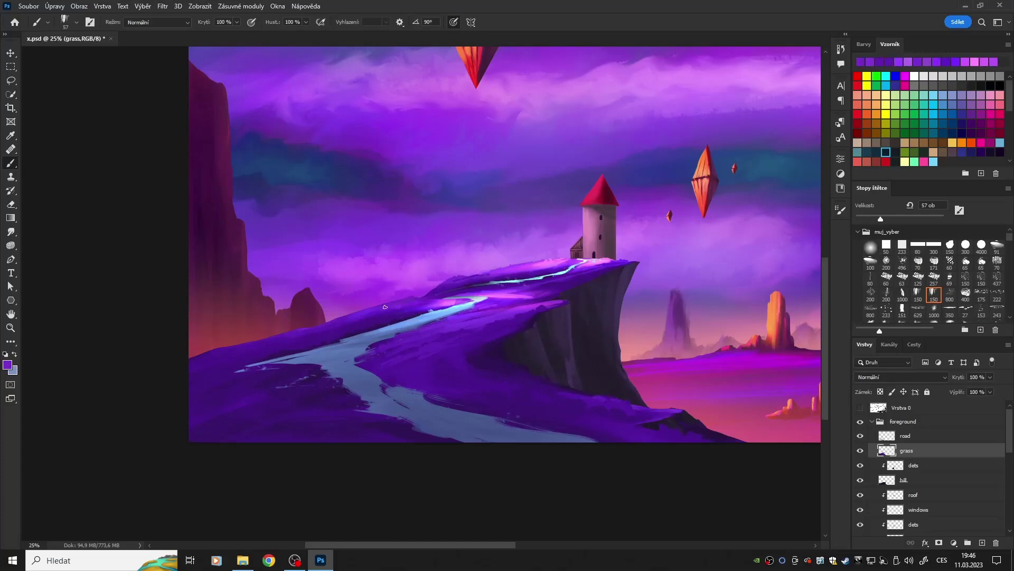
pyautogui.keyDown('alt'); pyautogui.click(365, 309); pyautogui.keyUp('alt')
pyautogui.press(']')
pyautogui.press(']')
pyautogui.press(']')
pyautogui.keyDown('alt'); pyautogui.click(404, 302); pyautogui.keyUp('alt')
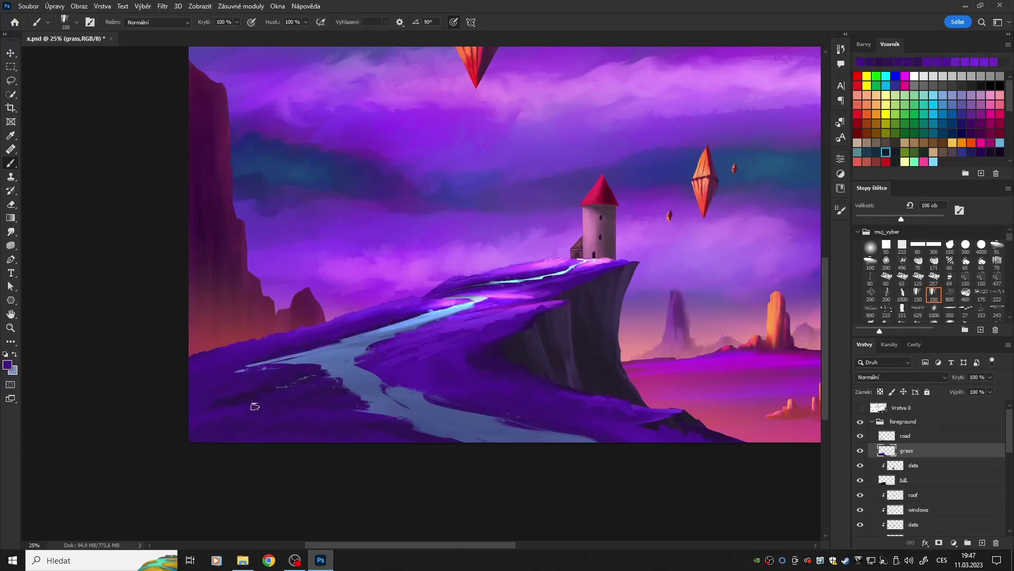
# Erase stray road edges, then paint bright pink highlights along the ridge near the tower
pyautogui.hotkey('alt', ']')
pyautogui.press('e')
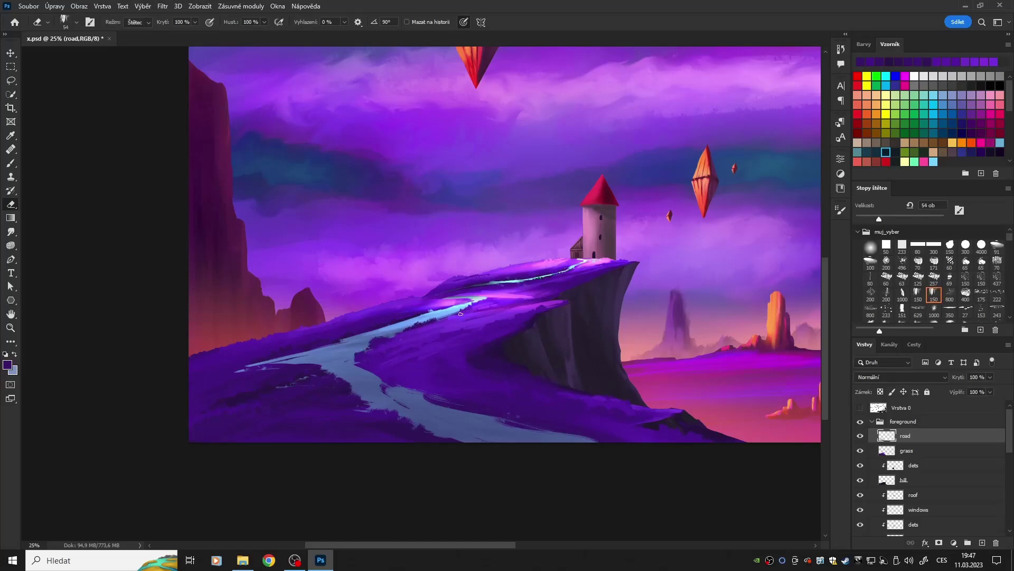
pyautogui.hotkey('alt', '[')
pyautogui.press('b')
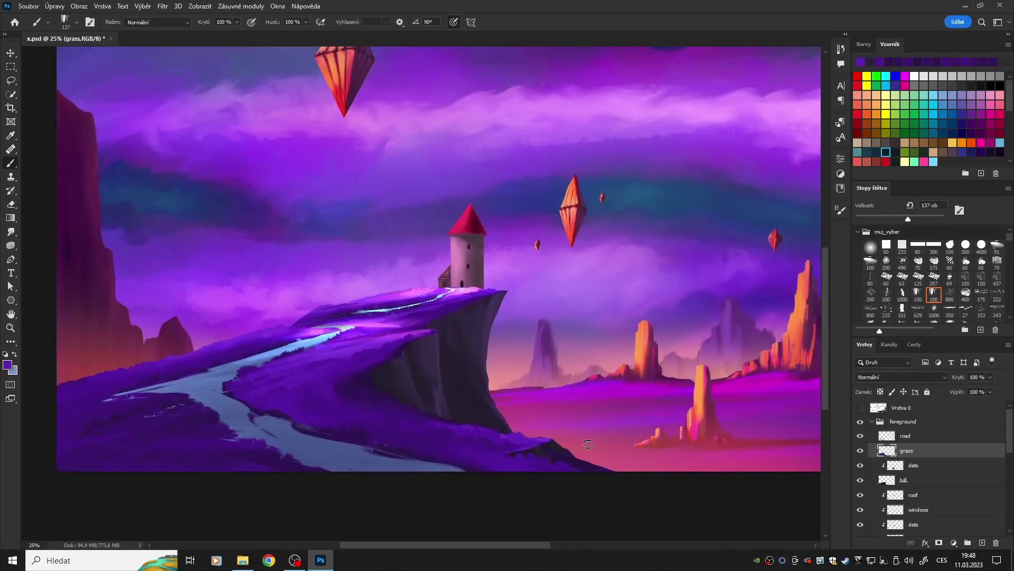
pyautogui.moveTo(642, 415); pyautogui.dragTo(572, 400)
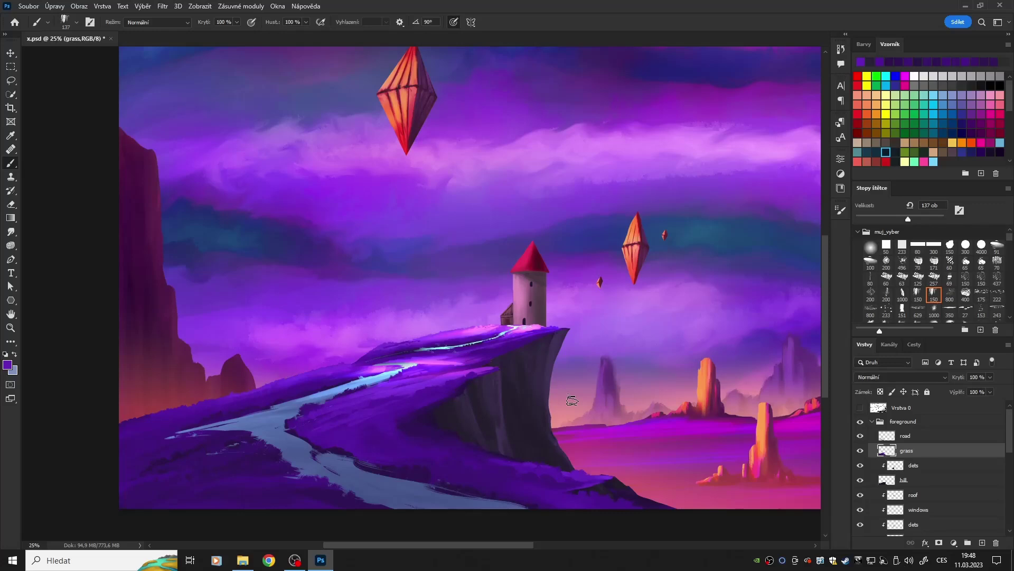
pyautogui.moveTo(454, 341); pyautogui.dragTo(470, 338)
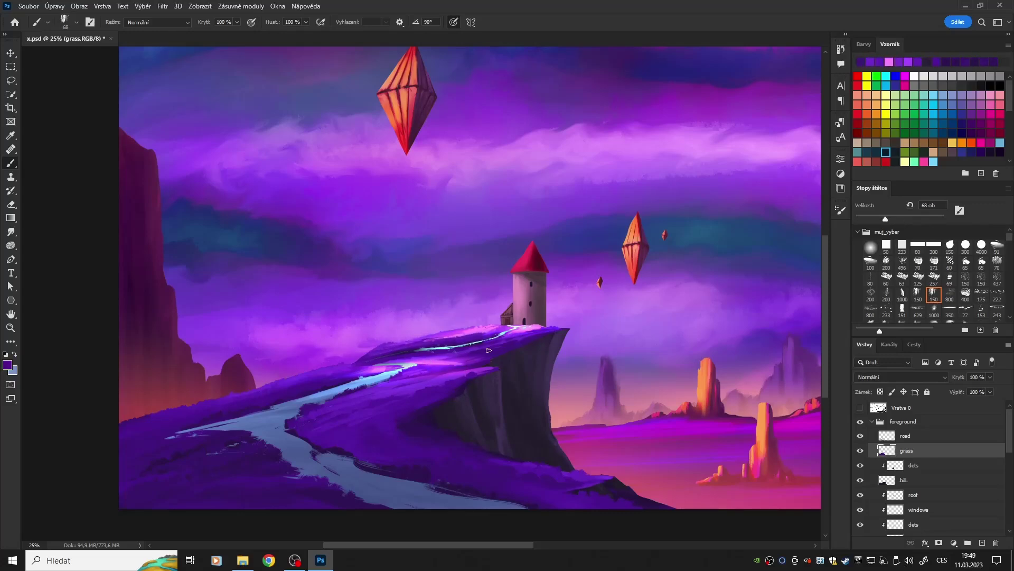
pyautogui.moveTo(428, 378); pyautogui.dragTo(349, 394)
# Pick purple paint, enlarge the brush to about 118 pixels, and move to the dets layer
pyautogui.keyDown('alt'); pyautogui.click(390, 362); pyautogui.keyUp('alt')
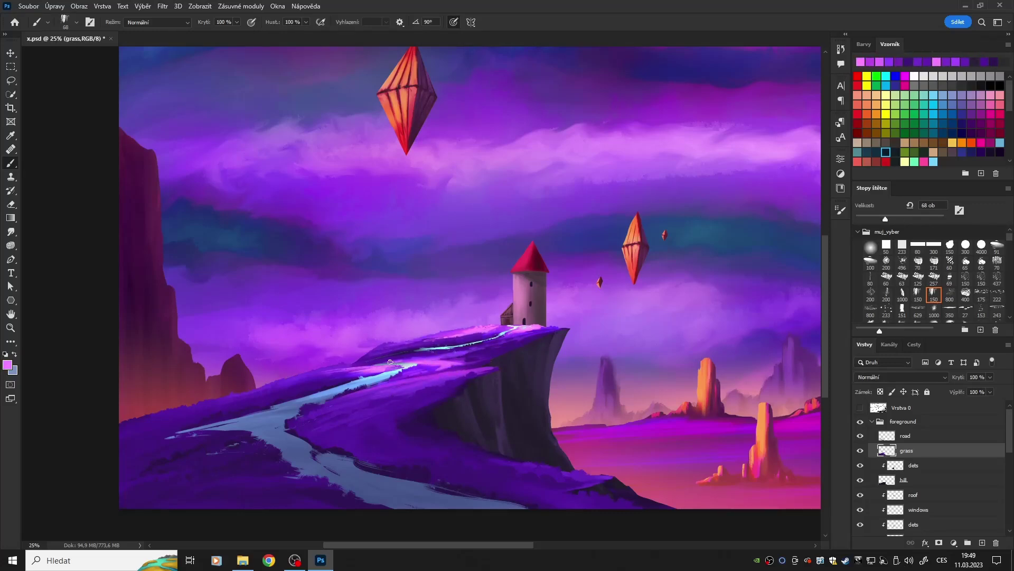
pyautogui.keyDown('alt'); pyautogui.click(419, 358); pyautogui.keyUp('alt')
pyautogui.click(904, 217)
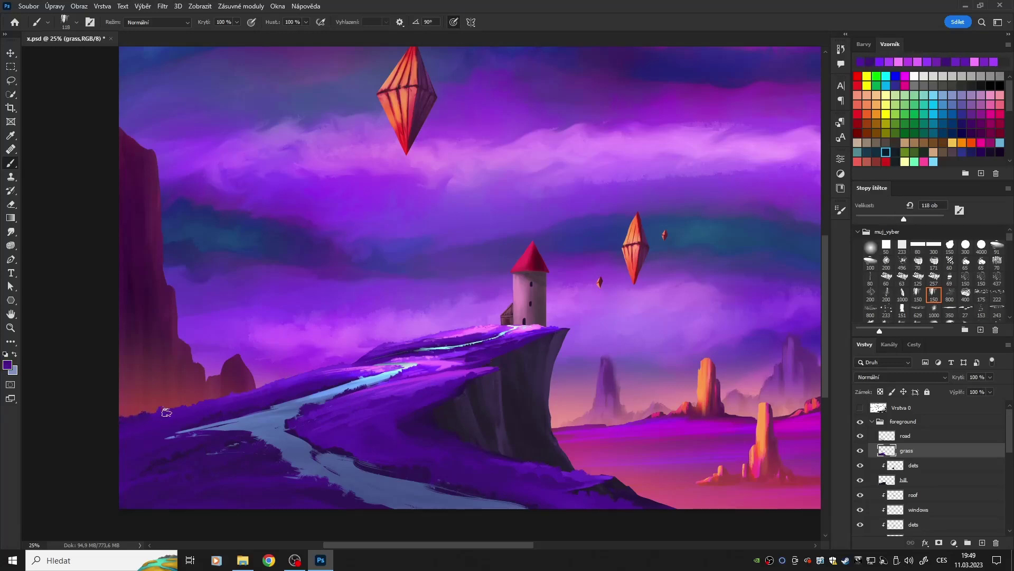
pyautogui.moveTo(724, 419); pyautogui.dragTo(697, 420)
pyautogui.press('e')
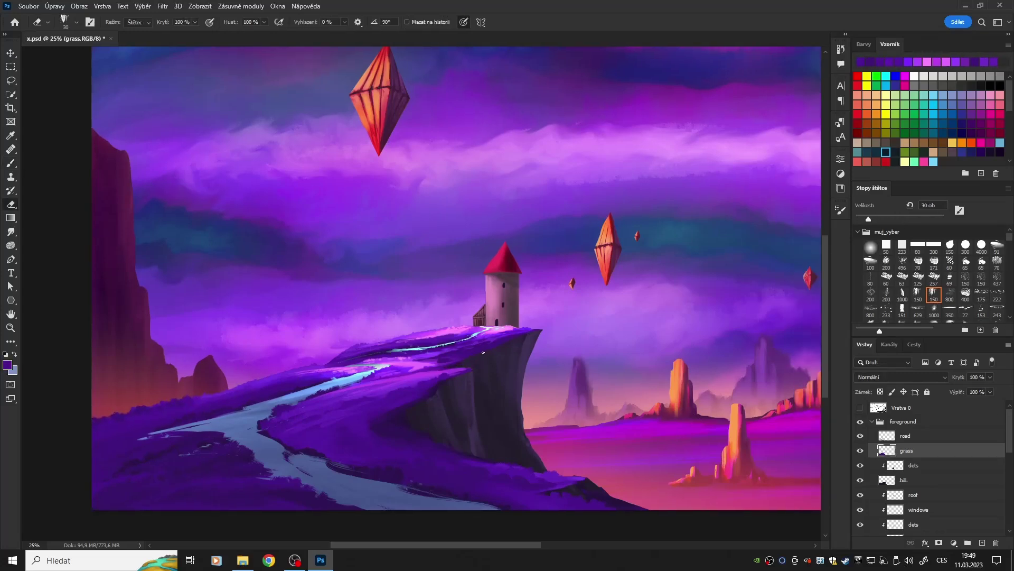
pyautogui.press('b')
pyautogui.hotkey('alt', '[')
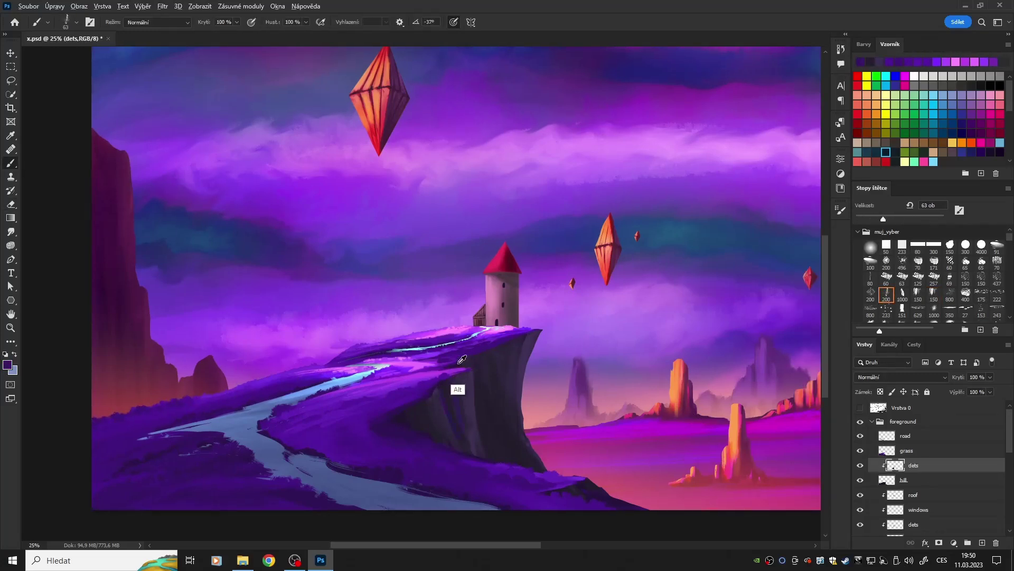
# Paint a light purple Overlay stroke and dark navy shadows into the cliff crevices
pyautogui.hotkey('shift', 'alt', 'o')
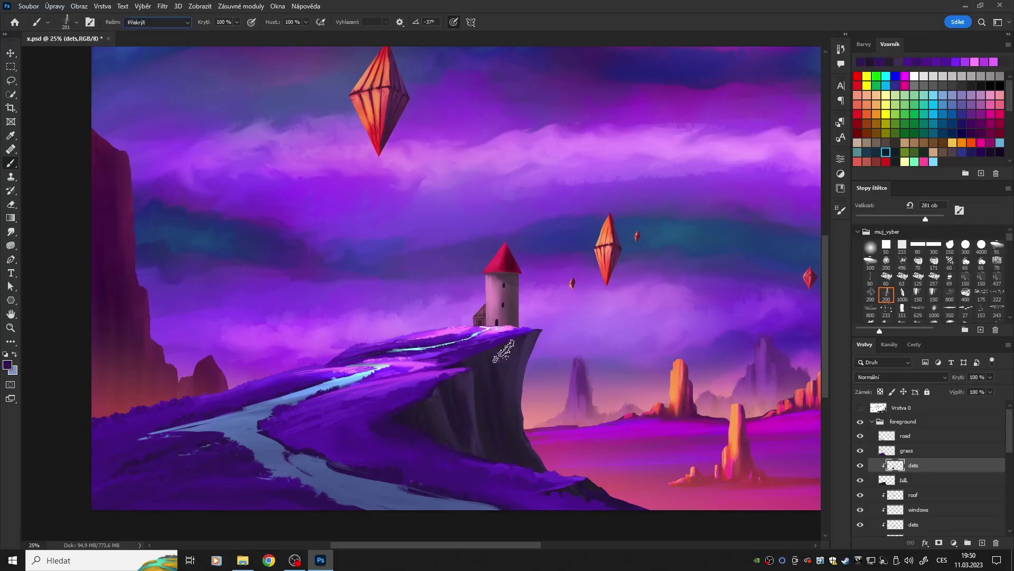
pyautogui.keyDown('alt'); pyautogui.click(448, 377); pyautogui.keyUp('alt')
pyautogui.moveTo(475, 439); pyautogui.dragTo(467, 387)
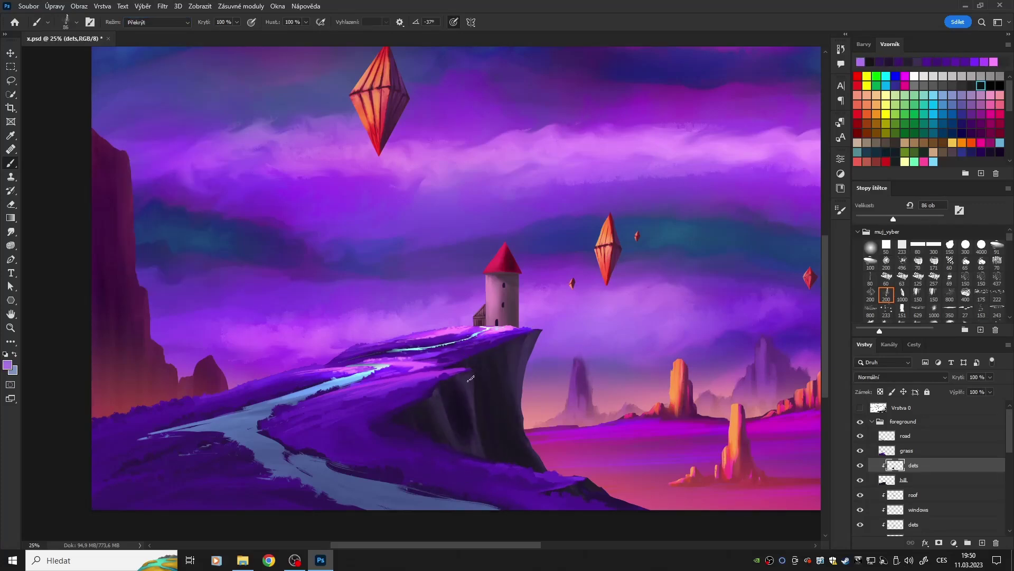
pyautogui.click(876, 152)
pyautogui.hotkey('shift', 'alt', 'n')
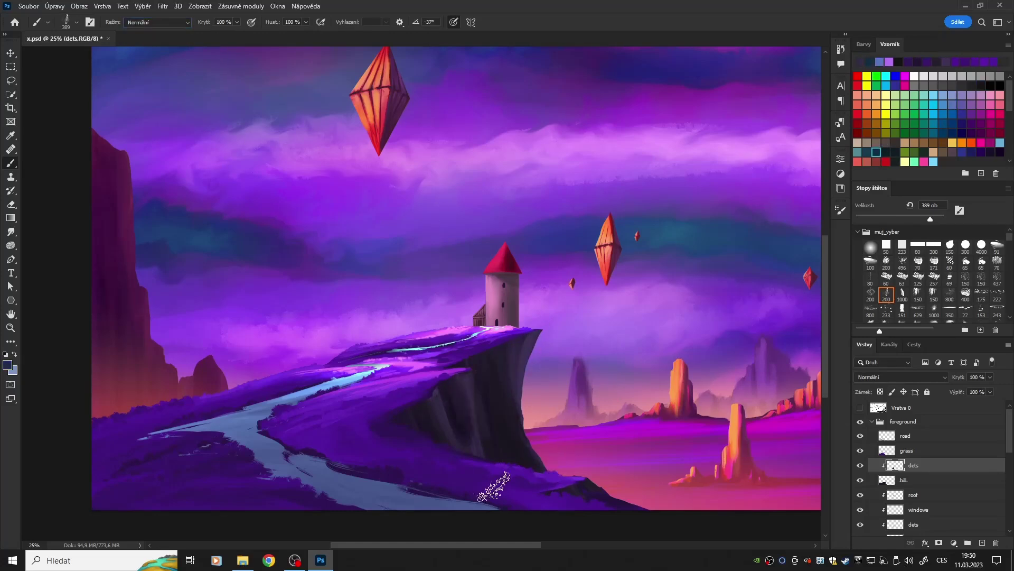
pyautogui.moveTo(505, 408); pyautogui.dragTo(494, 391)
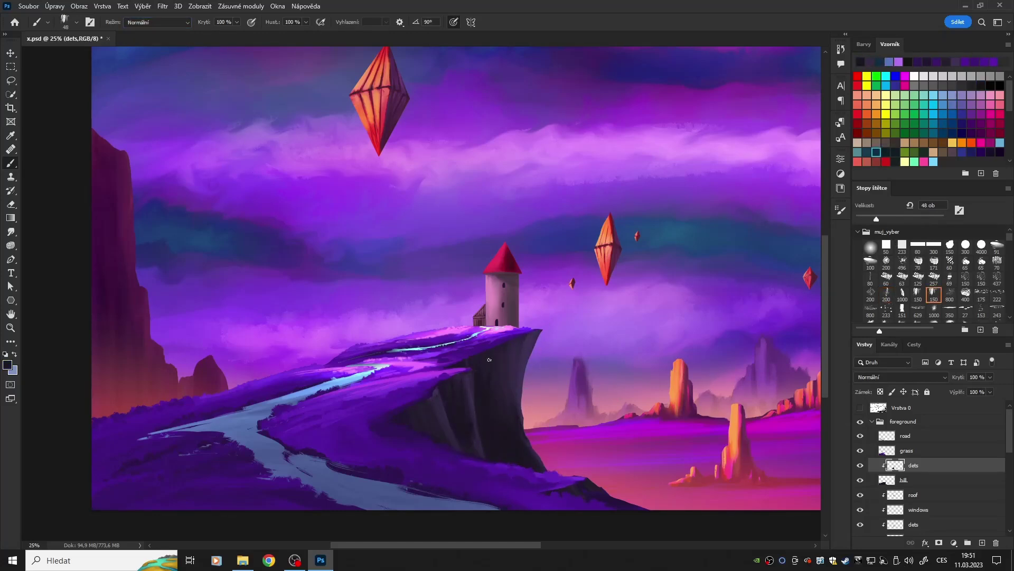
pyautogui.keyDown('alt'); pyautogui.click(459, 403); pyautogui.keyUp('alt')
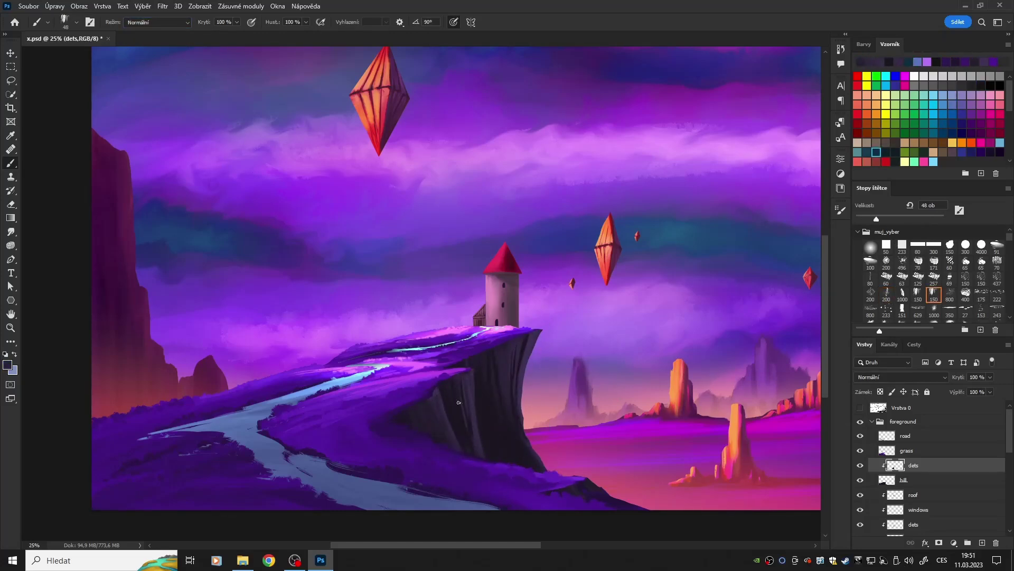
pyautogui.keyDown('alt'); pyautogui.click(527, 467); pyautogui.keyUp('alt')
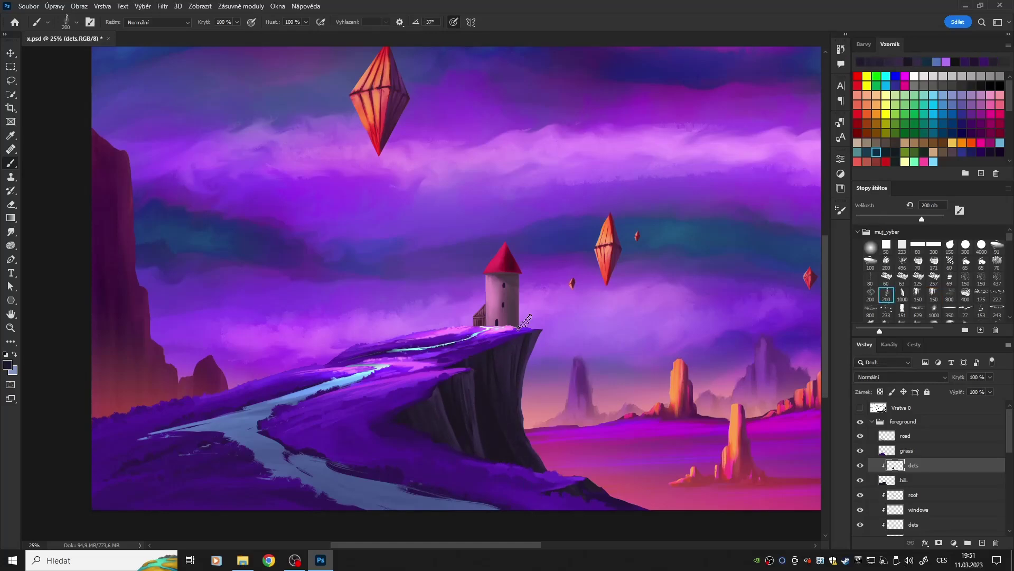
# Apply a Levels adjustment to the cliff details and set the brush to Lighter Color
pyautogui.hotkey('ctrl', 'l')
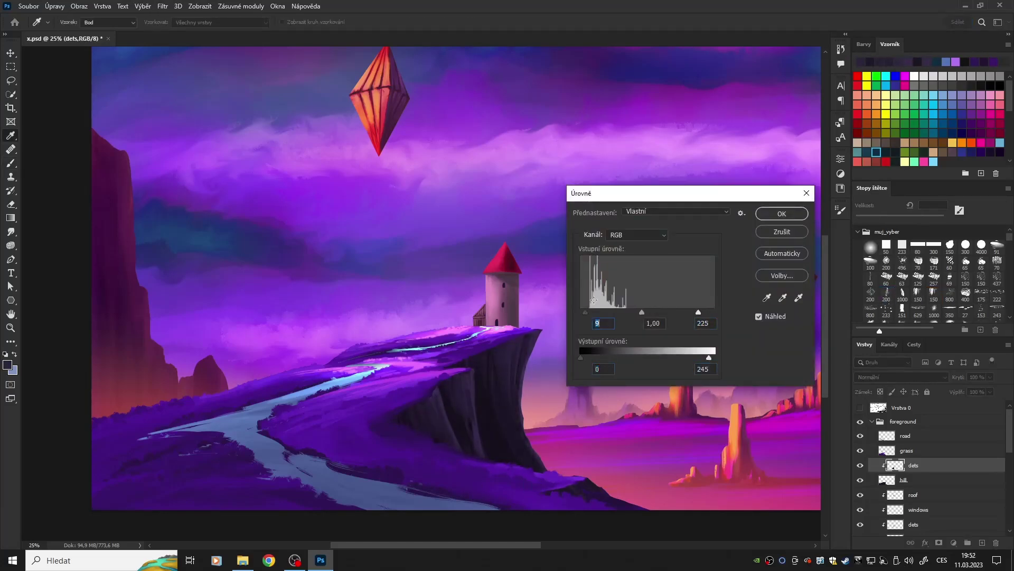
pyautogui.press('Return')
pyautogui.press('b')
pyautogui.click(156, 22)
pyautogui.click(158, 132)
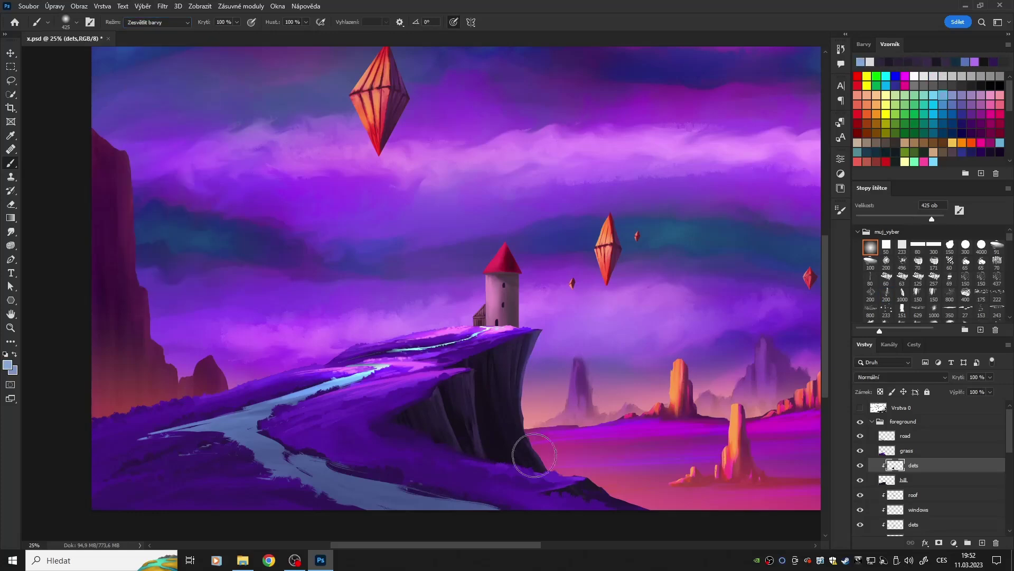
# Save the painting with Ctrl+S and make the roof layer active
pyautogui.hotkey('alt', ']')
pyautogui.press('m')
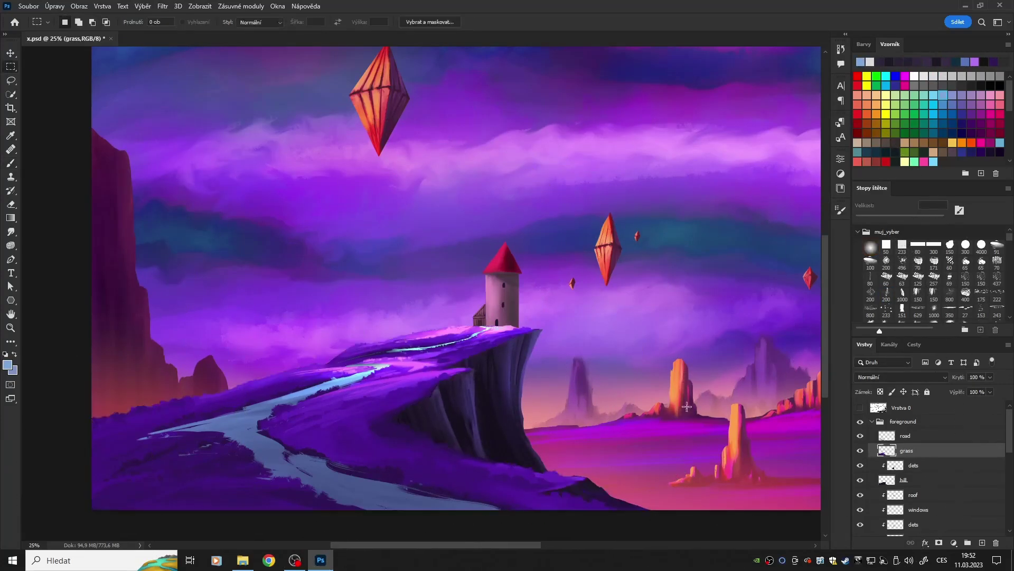
pyautogui.hotkey('ctrl', 's')
pyautogui.scroll(-1, 949, 472)
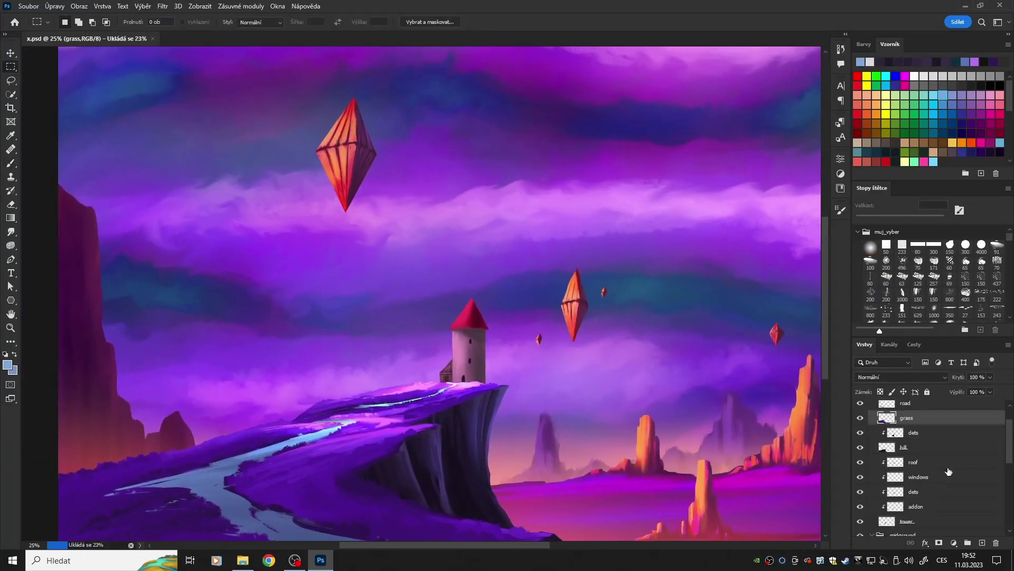
pyautogui.click(930, 461)
# Load the roof selection and pick red and salmon with a large soft round brush
pyautogui.click(934, 260)
pyautogui.click(858, 104)
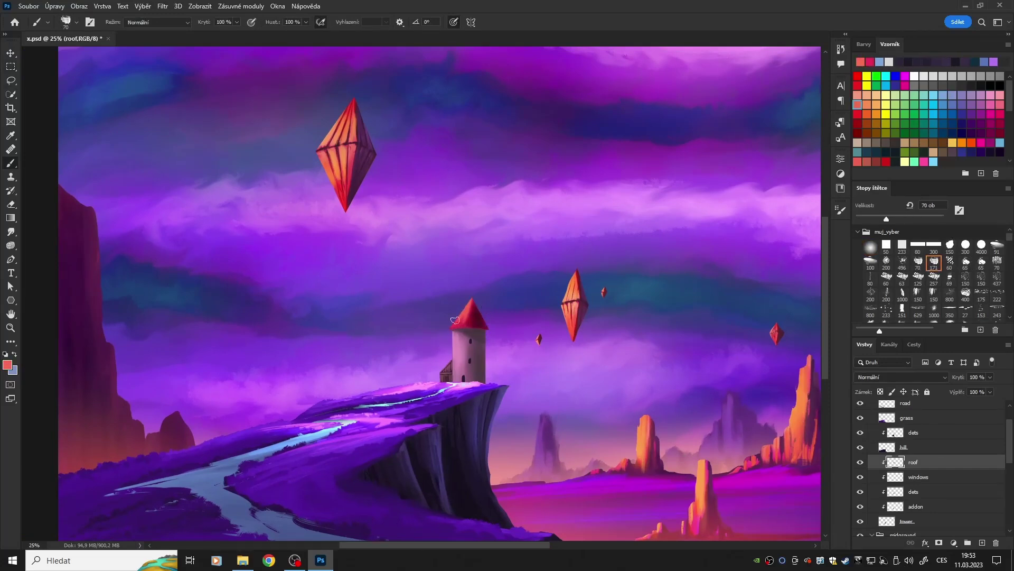
pyautogui.keyDown('ctrl'); pyautogui.click(894, 462); pyautogui.keyUp('ctrl')
pyautogui.click(867, 95)
pyautogui.click(870, 247)
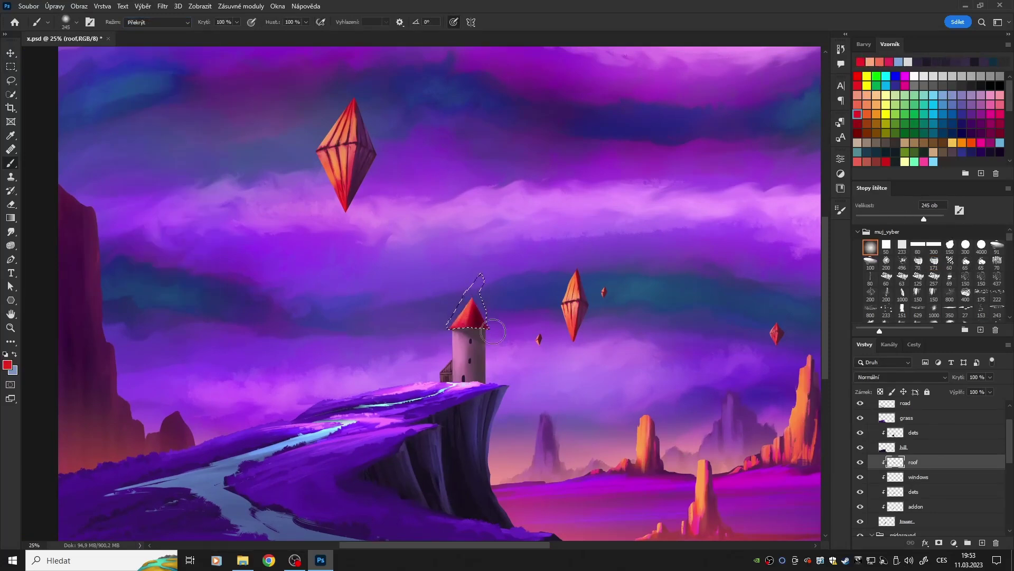
pyautogui.keyDown('alt'); pyautogui.click(491, 298); pyautogui.keyUp('alt')
# Shade the tower walls with mauve and light salmon, then clear the selection
pyautogui.hotkey('alt', '[')
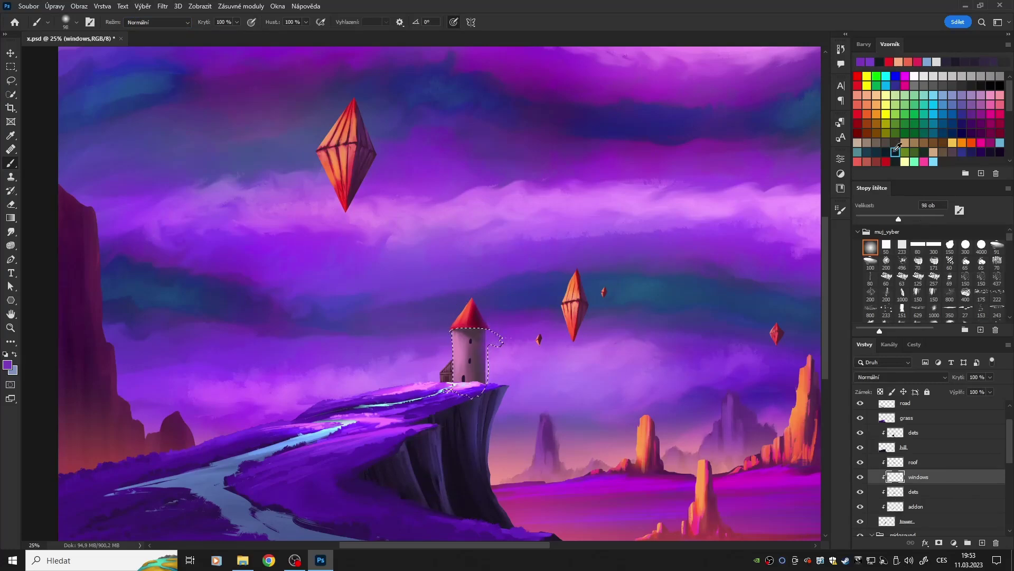
pyautogui.keyDown('alt'); pyautogui.click(470, 356); pyautogui.keyUp('alt')
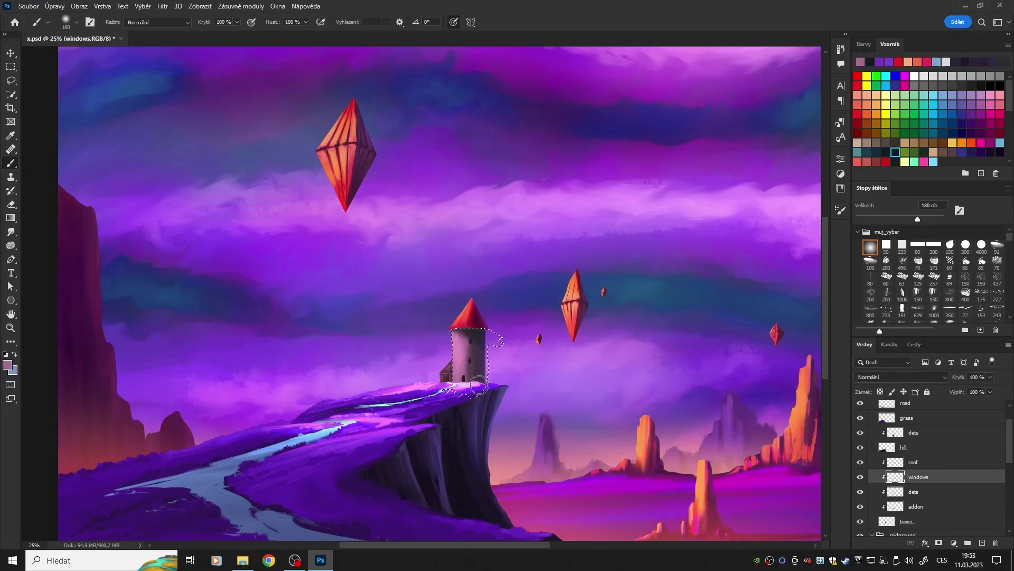
pyautogui.hotkey('alt', '[')
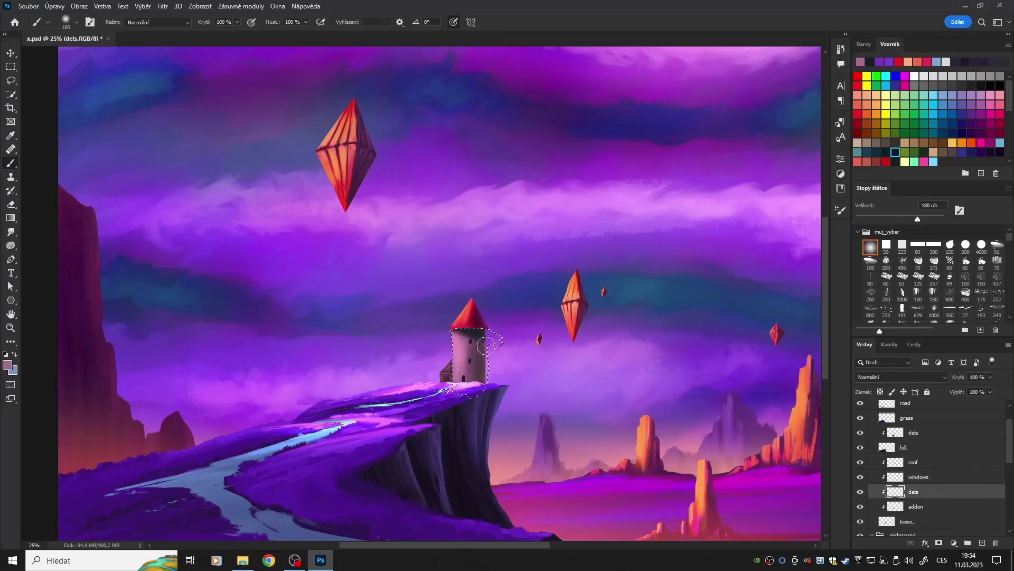
pyautogui.keyDown('alt'); pyautogui.click(463, 379); pyautogui.keyUp('alt')
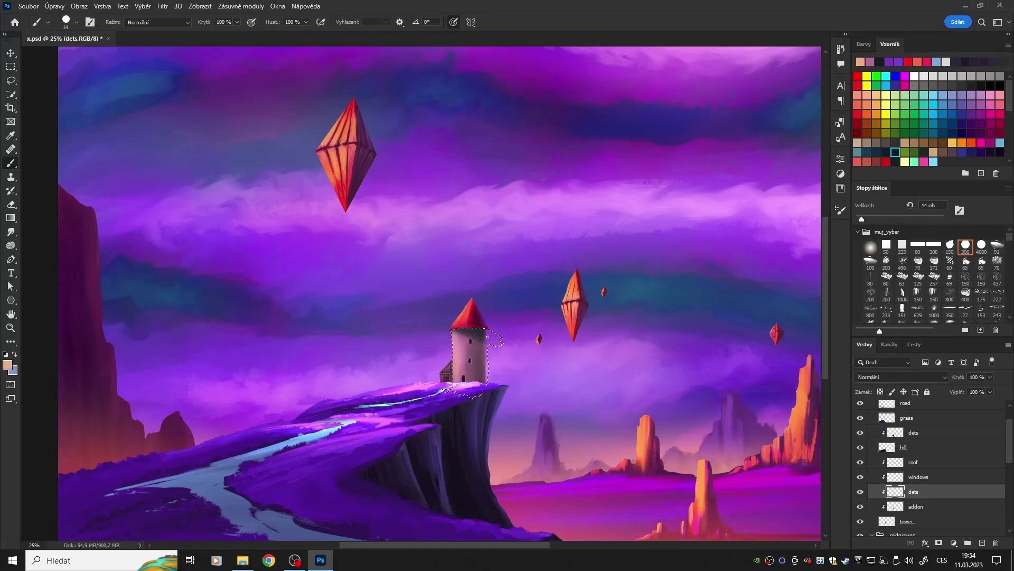
pyautogui.hotkey('ctrl', 'd')
pyautogui.hotkey('alt', ']')
pyautogui.press('m')
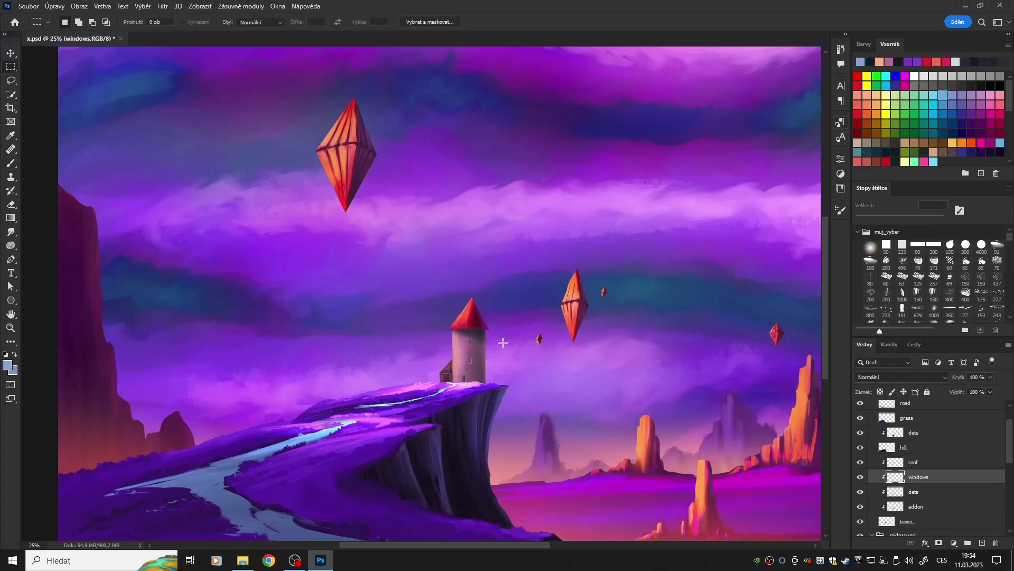
# Zoom in, sample the red roof, and paint the roof in Lighter Color mode
pyautogui.hotkey('ctrl', '+')
pyautogui.press('b')
pyautogui.keyDown('alt'); pyautogui.click(551, 302); pyautogui.keyUp('alt')
pyautogui.hotkey('alt', ']')
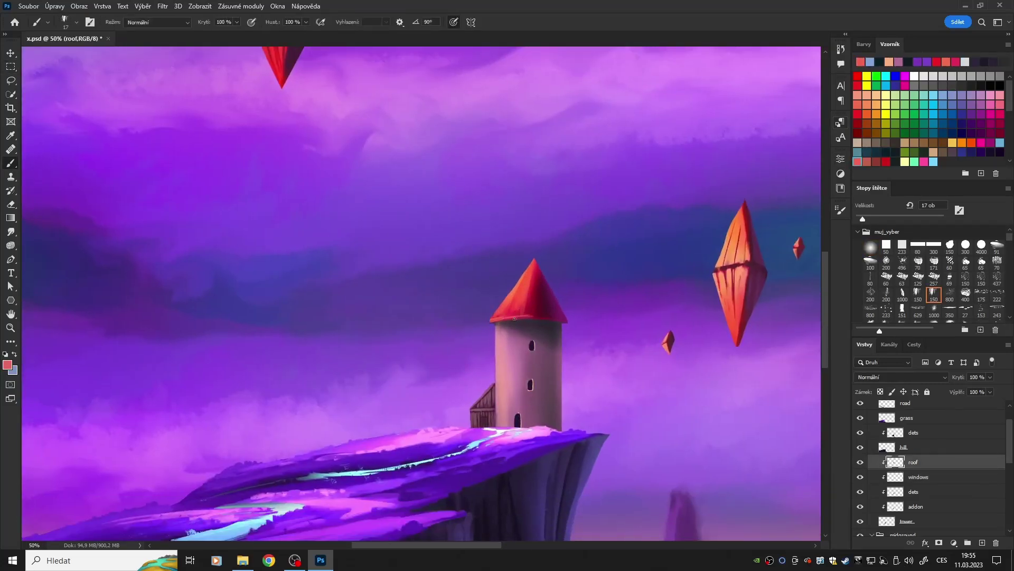
pyautogui.click(157, 22)
pyautogui.click(158, 141)
pyautogui.hotkey('alt', '[')
pyautogui.hotkey('alt', '[')
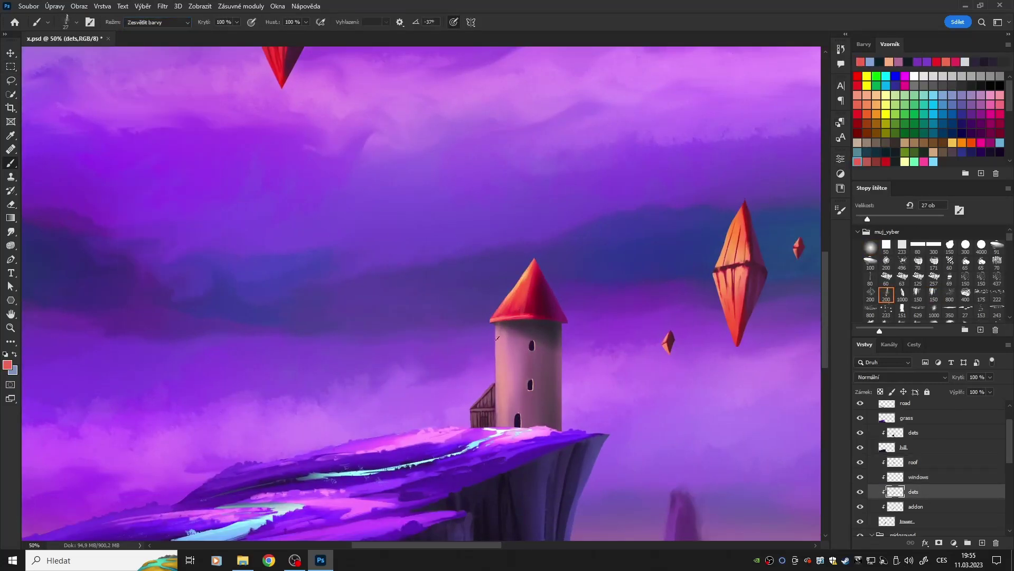
# Load the annex selection and colour it with orange, salmon and peach using a small soft brush
pyautogui.keyDown('ctrl'); pyautogui.click(896, 506); pyautogui.keyUp('ctrl')
pyautogui.hotkey('alt', '[')
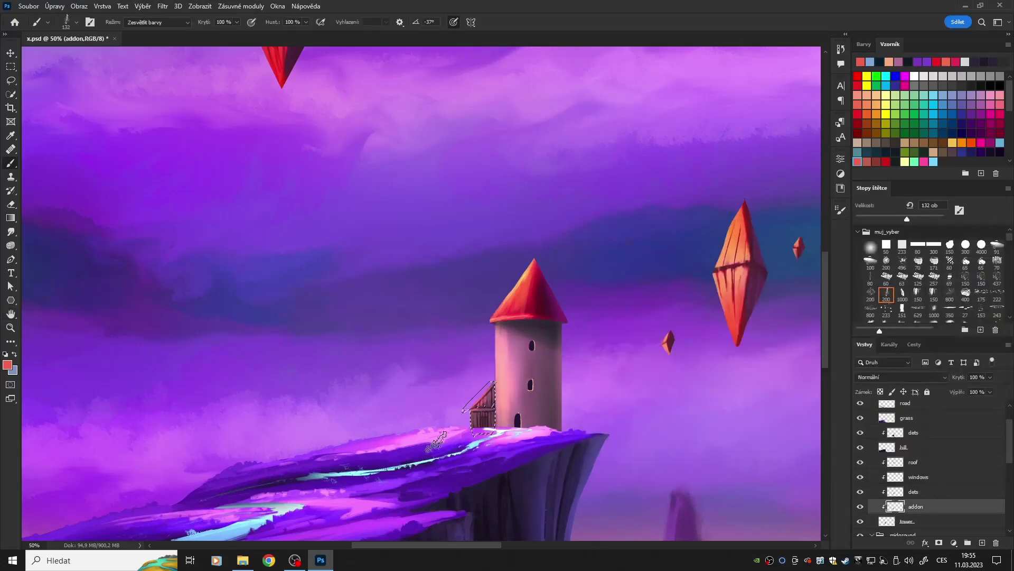
pyautogui.click(953, 143)
pyautogui.click(871, 247)
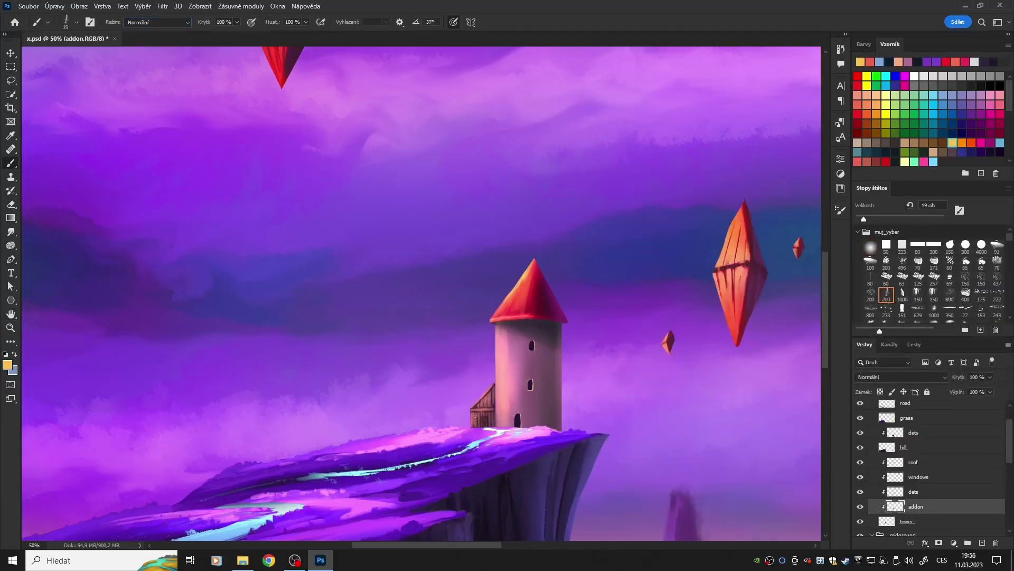
pyautogui.keyDown('alt'); pyautogui.click(474, 415); pyautogui.keyUp('alt')
pyautogui.press('[')
pyautogui.press('[')
pyautogui.press('[')
pyautogui.keyDown('alt'); pyautogui.click(494, 407); pyautogui.keyUp('alt')
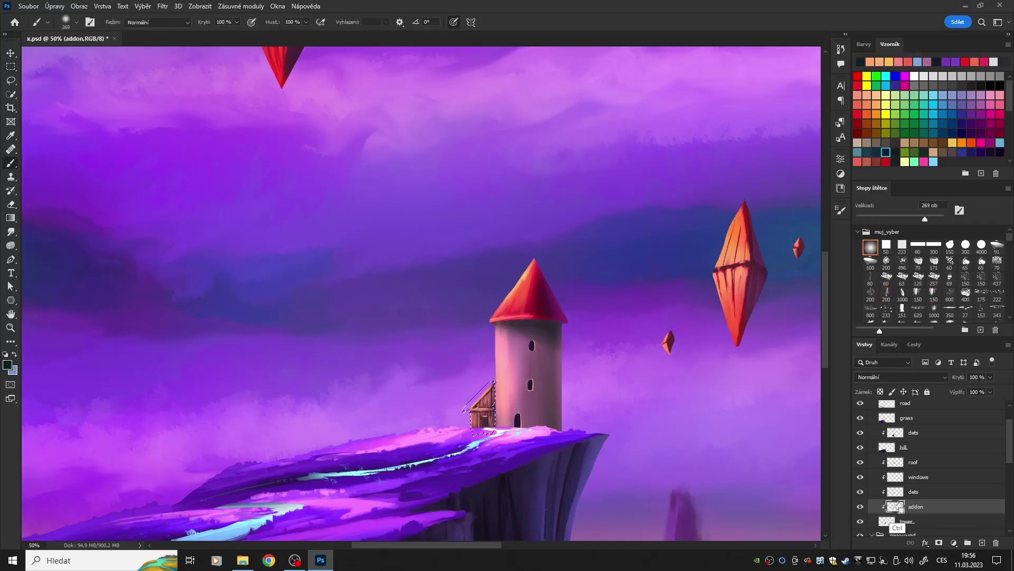
pyautogui.click(913, 491)
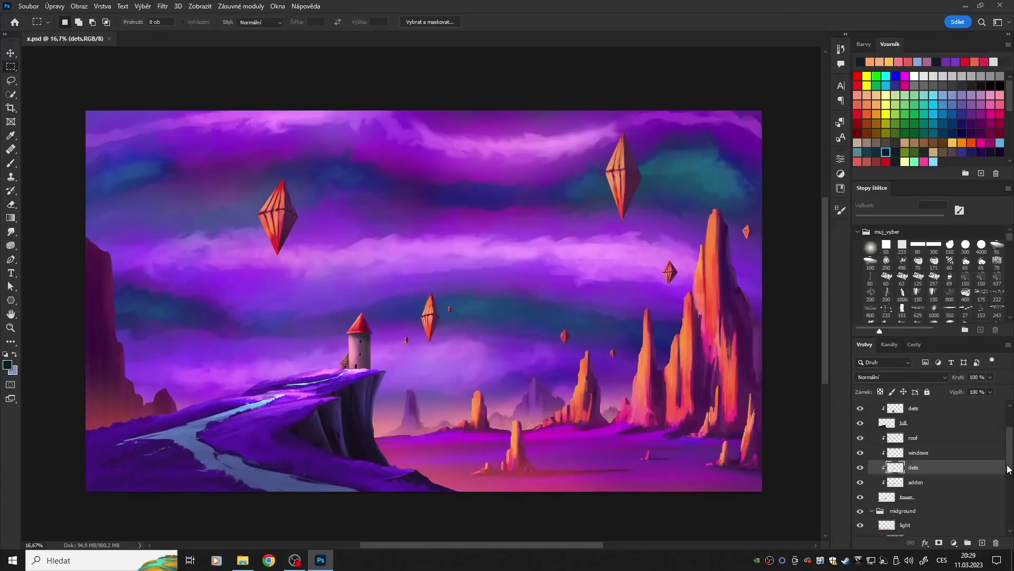
# Paint a light-blue river line across the purple plain
pyautogui.press('b')
pyautogui.click(934, 295)
pyautogui.moveTo(380, 447); pyautogui.dragTo(595, 477)
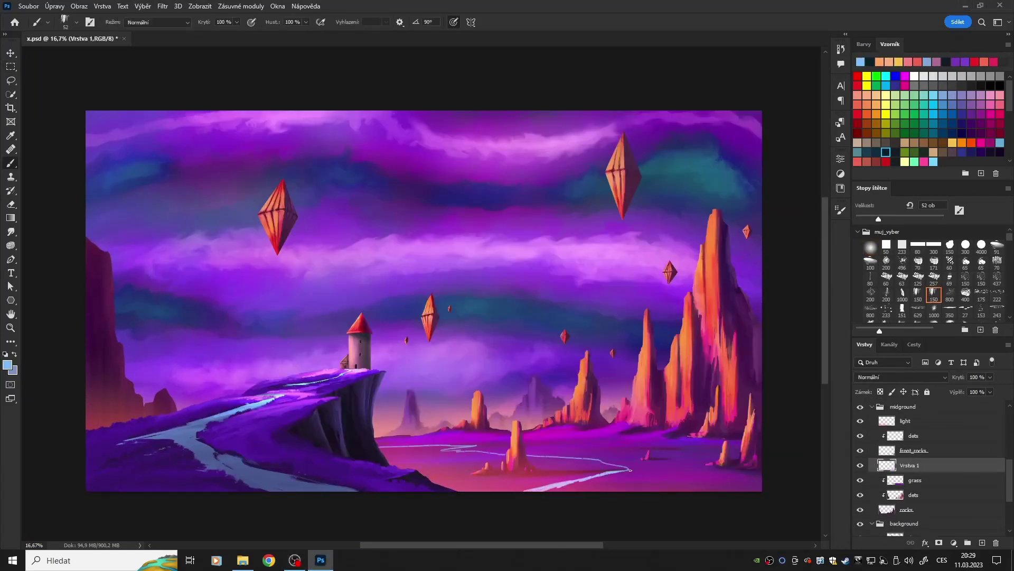
pyautogui.press('e')
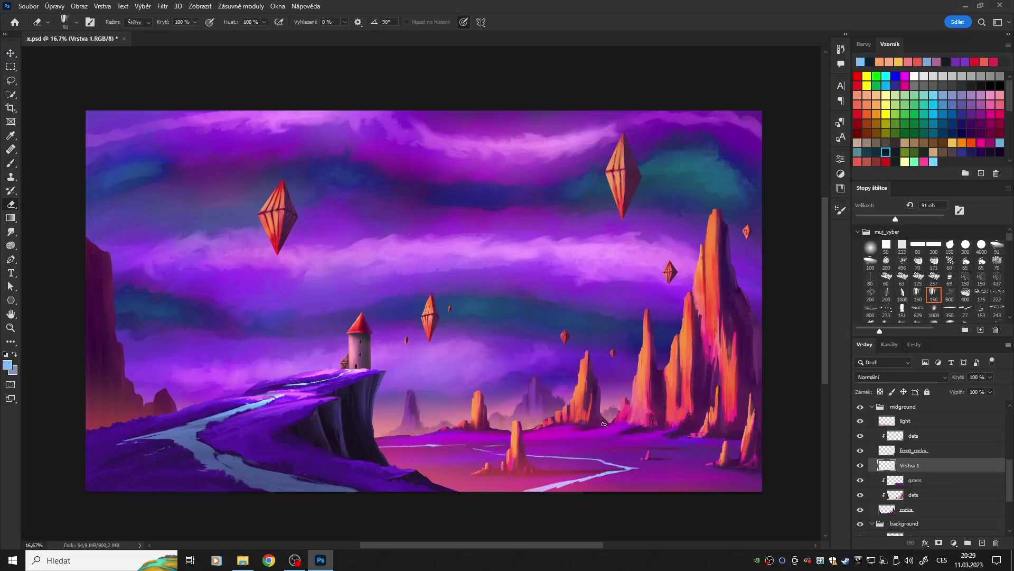
pyautogui.press('b')
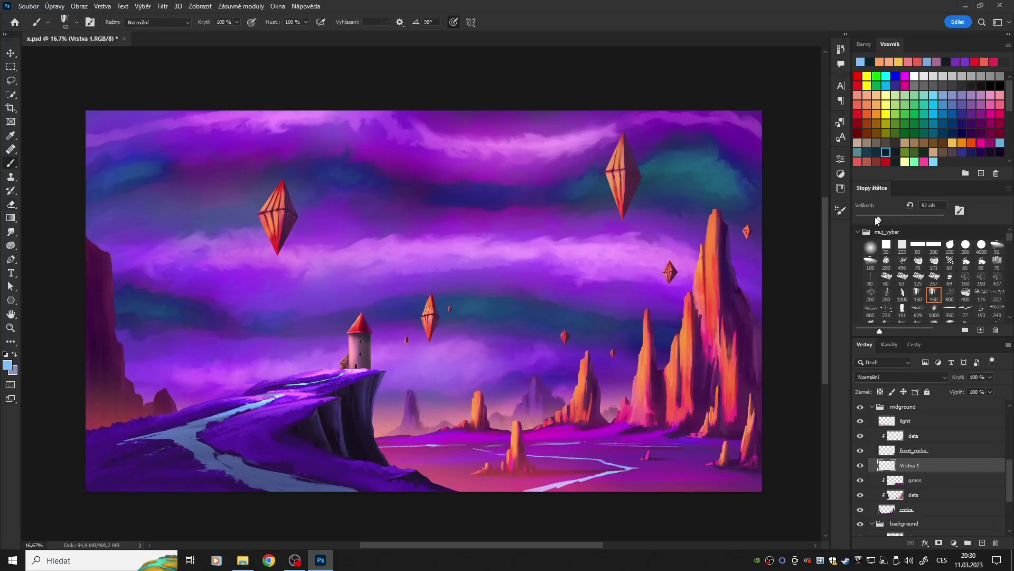
# Thin and touch up the river streak, then rename 'Vrstva 1' to 'road'
pyautogui.press('e')
pyautogui.moveTo(582, 442)
pyautogui.mouseDown()
pyautogui.moveTo(719, 448)
pyautogui.moveTo(646, 449)
pyautogui.mouseUp()
pyautogui.press('b')
pyautogui.moveTo(576, 460)
pyautogui.mouseDown()
pyautogui.moveTo(636, 469)
pyautogui.moveTo(611, 461)
pyautogui.mouseUp()
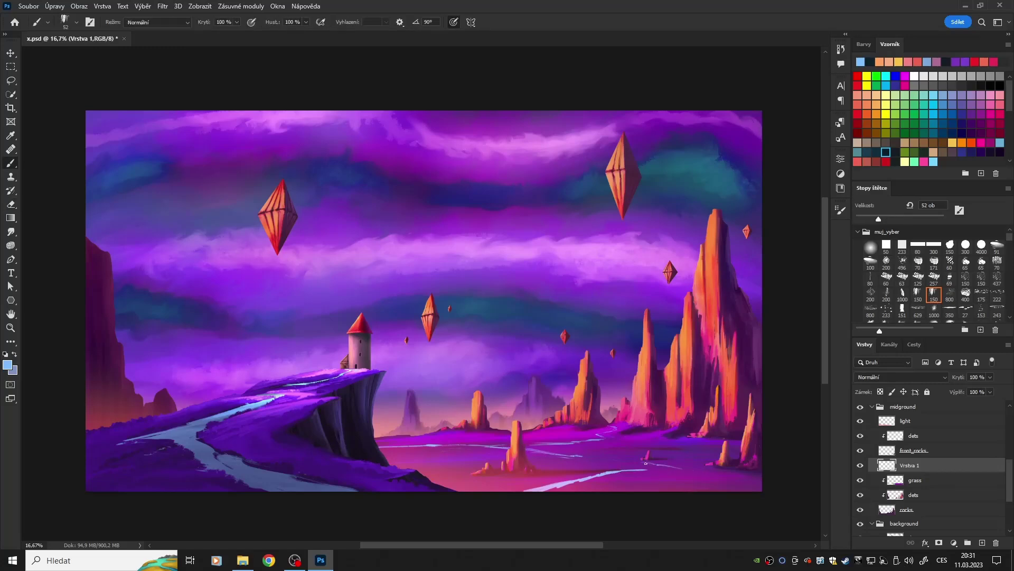
pyautogui.doubleClick(910, 465)
pyautogui.write('road')
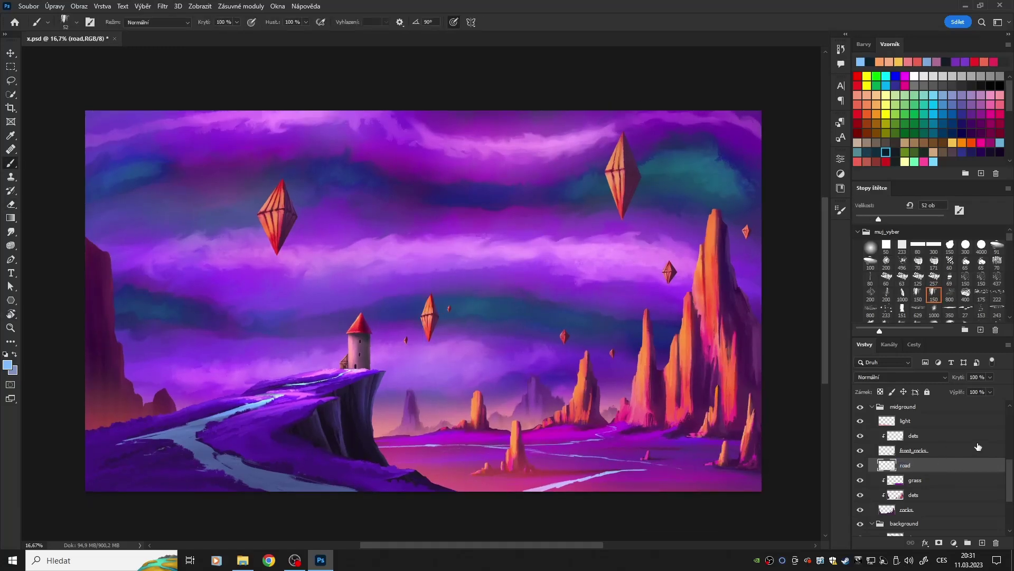
pyautogui.keyDown('ctrl'); pyautogui.click(887, 465); pyautogui.keyUp('ctrl')
# Drop the river selection and set up a soft Color Dodge pink brush on the grass layer
pyautogui.click(870, 246)
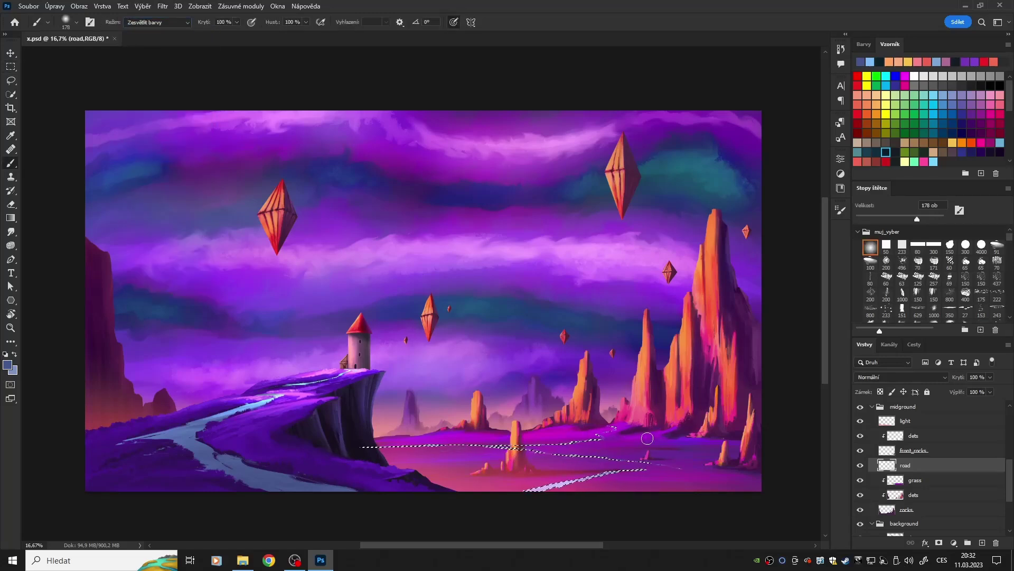
pyautogui.hotkey('ctrl', 'd')
pyautogui.hotkey('alt', '[')
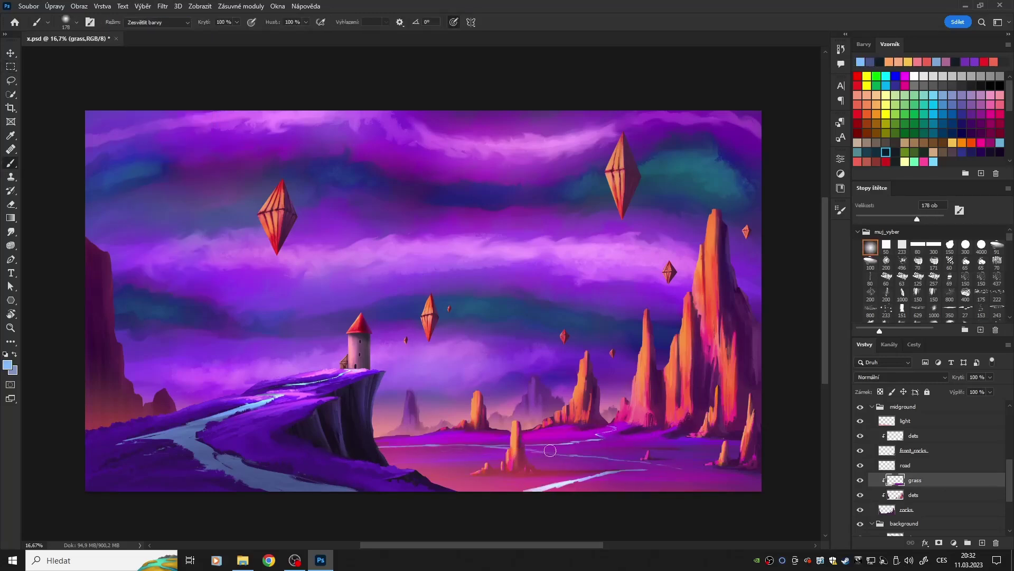
pyautogui.keyDown('alt'); pyautogui.click(639, 437); pyautogui.keyUp('alt')
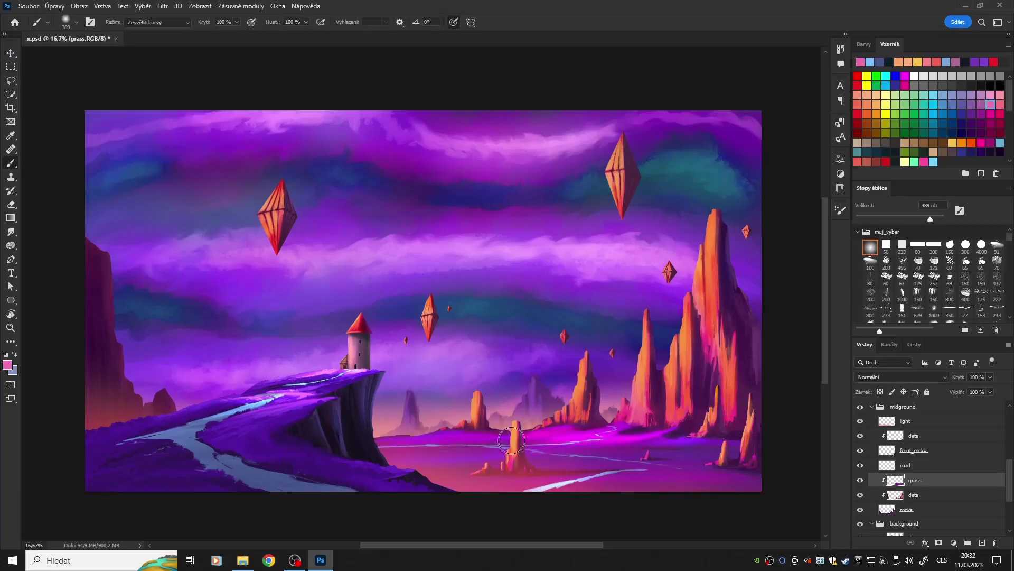
pyautogui.hotkey('alt', '[')
pyautogui.press('m')
pyautogui.hotkey('alt', ']')
pyautogui.press('b')
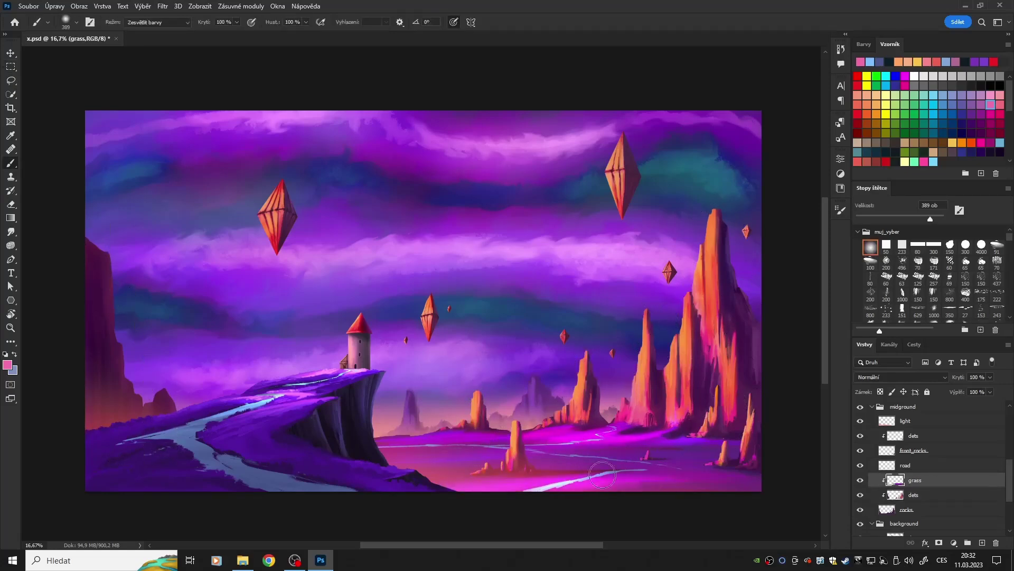
# Paint purple, maroon and bright magenta glow around the road, smudging to blend
pyautogui.keyDown('alt'); pyautogui.click(690, 484); pyautogui.keyUp('alt')
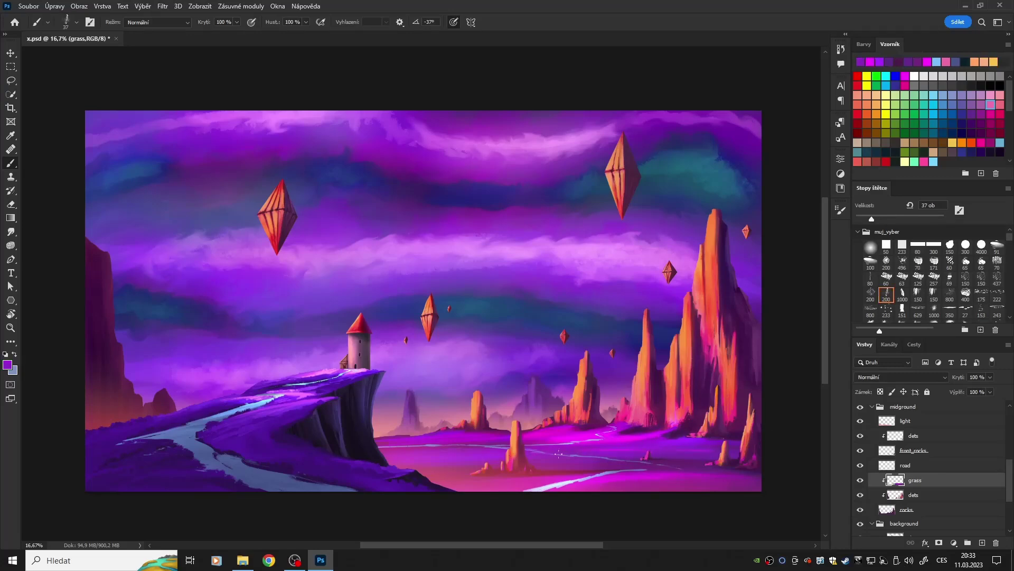
pyautogui.keyDown('alt'); pyautogui.click(728, 449); pyautogui.keyUp('alt')
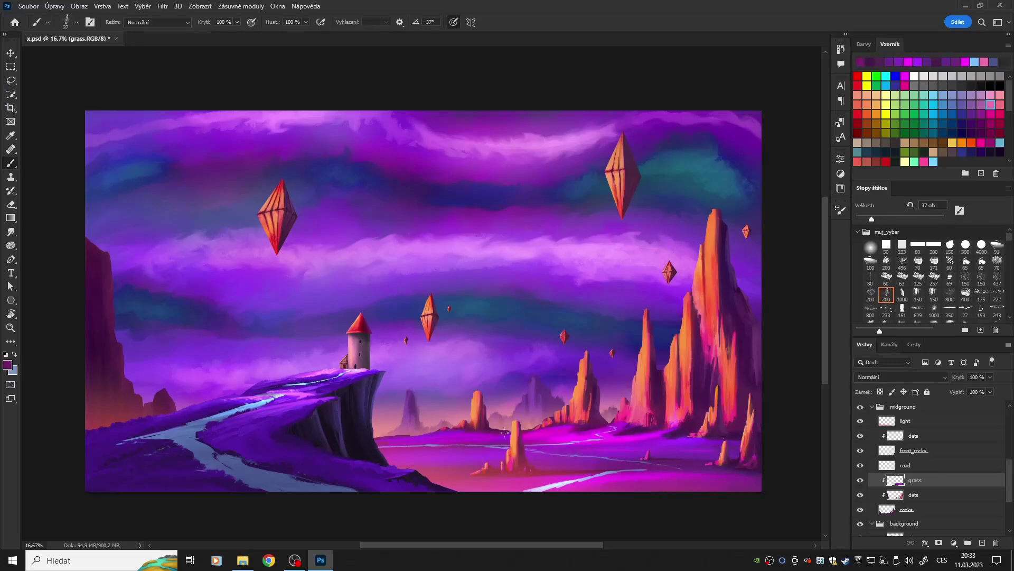
pyautogui.keyDown('alt'); pyautogui.click(568, 442); pyautogui.keyUp('alt')
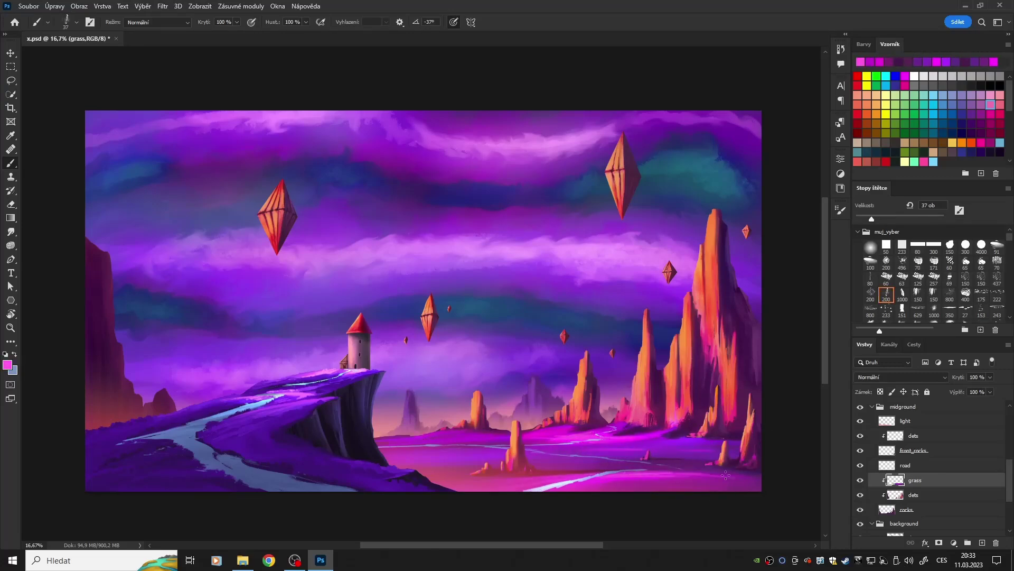
pyautogui.press('r')
pyautogui.press('b')
pyautogui.hotkey('alt', ']')
pyautogui.press('l')
pyautogui.hotkey('alt', ']')
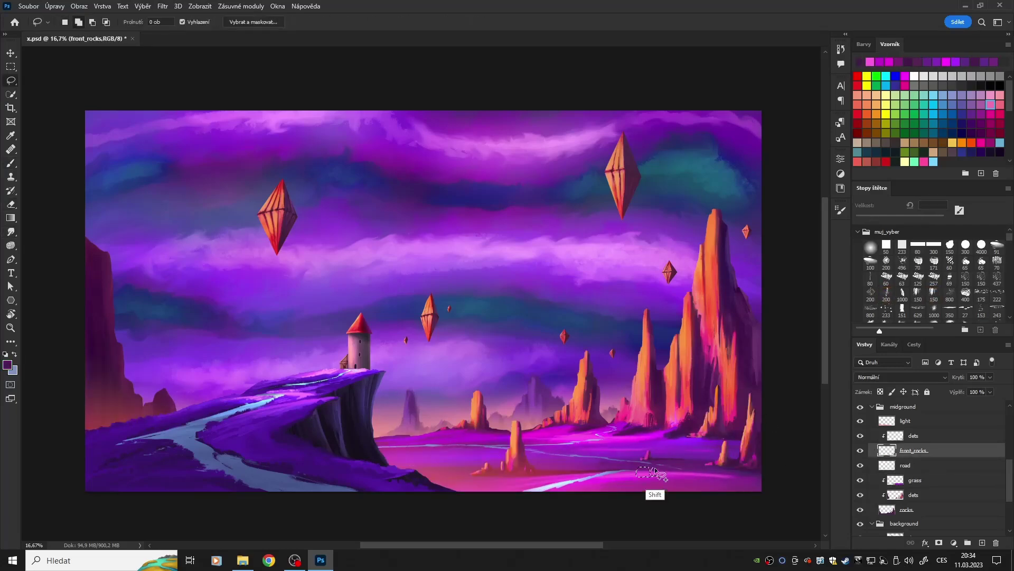
# Lasso-fill a small dark purple rock beside the river on front_rocks
pyautogui.hotkey('alt', 'BackSpace')
pyautogui.moveTo(655, 472)
pyautogui.mouseDown()
pyautogui.moveTo(642, 473)
pyautogui.moveTo(671, 467)
pyautogui.mouseUp()
pyautogui.hotkey('ctrl', 'd')
pyautogui.press('e')
pyautogui.hotkey('alt', ']')
pyautogui.press('b')
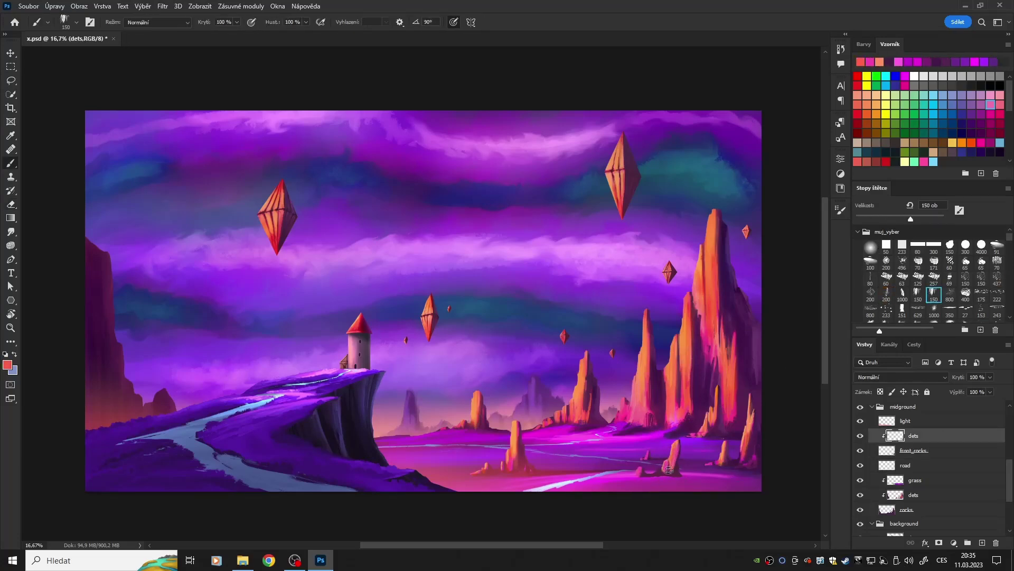
# Paint rock details in dark purple, magenta and orange
pyautogui.keyDown('alt'); pyautogui.click(749, 446); pyautogui.keyUp('alt')
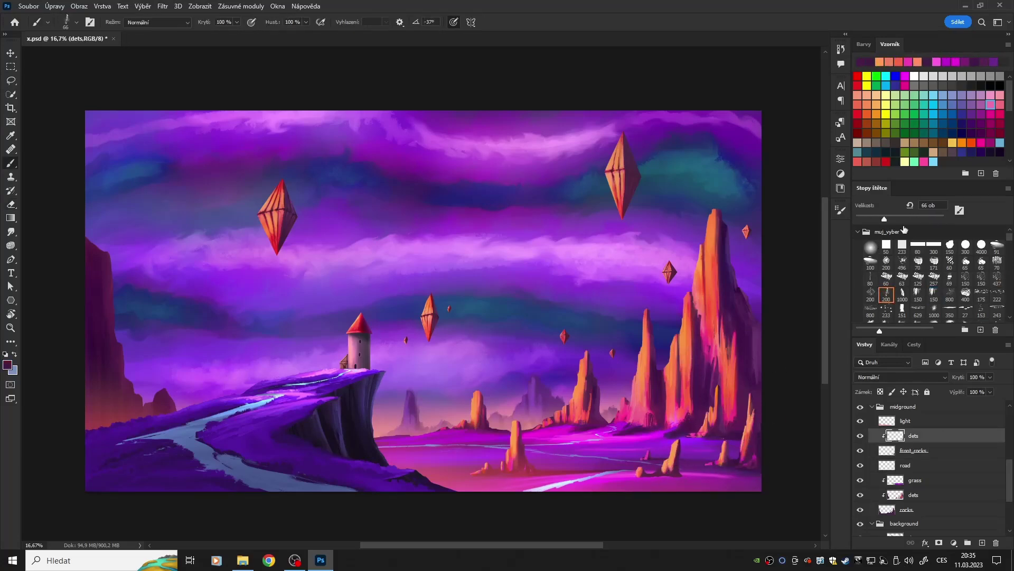
pyautogui.keyDown('alt'); pyautogui.click(658, 483); pyautogui.keyUp('alt')
pyautogui.keyDown('alt'); pyautogui.click(705, 378); pyautogui.keyUp('alt')
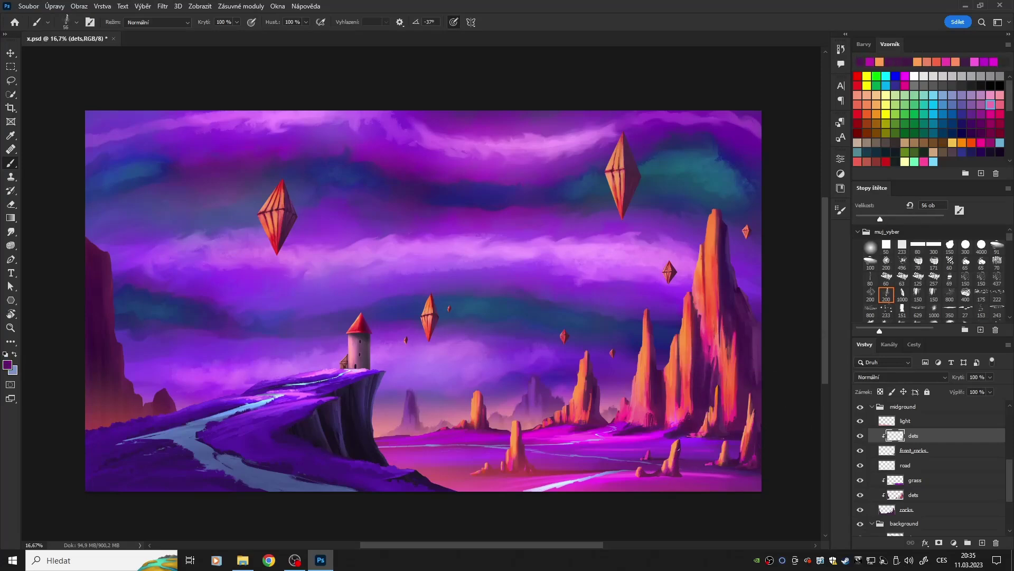
pyautogui.keyDown('alt'); pyautogui.click(761, 420); pyautogui.keyUp('alt')
pyautogui.keyDown('alt'); pyautogui.click(684, 447); pyautogui.keyUp('alt')
pyautogui.keyDown('alt'); pyautogui.click(669, 463); pyautogui.keyUp('alt')
pyautogui.keyDown('alt'); pyautogui.click(751, 434); pyautogui.keyUp('alt')
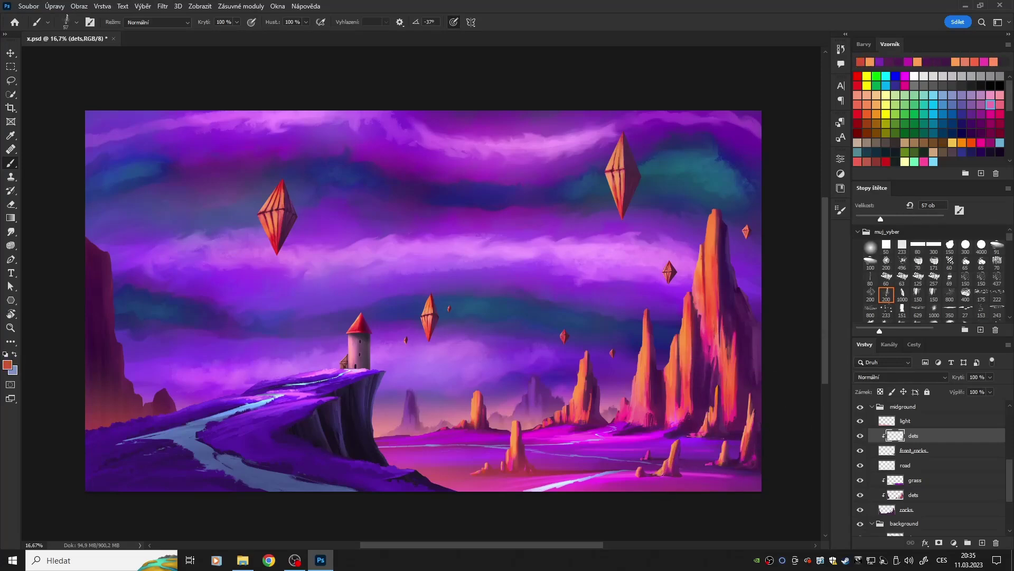
pyautogui.keyDown('alt'); pyautogui.click(716, 440); pyautogui.keyUp('alt')
# Add magenta grass strokes with a large soft brush and orange rock details
pyautogui.keyDown('ctrl'); pyautogui.click(672, 480); pyautogui.keyUp('ctrl')
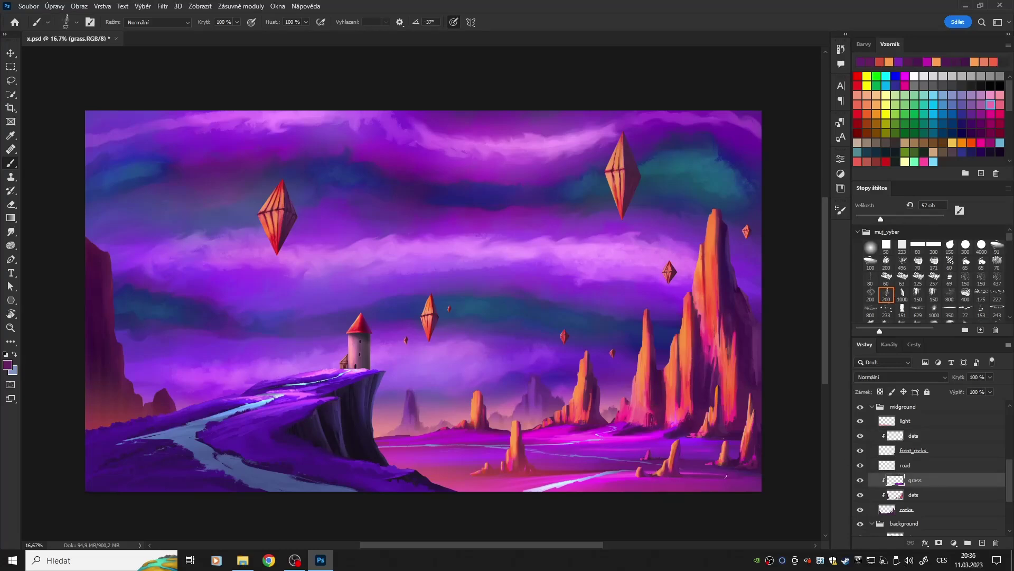
pyautogui.keyDown('alt'); pyautogui.click(681, 475); pyautogui.keyUp('alt')
pyautogui.keyDown('alt'); pyautogui.click(684, 474); pyautogui.keyUp('alt')
pyautogui.hotkey('shift', ',')
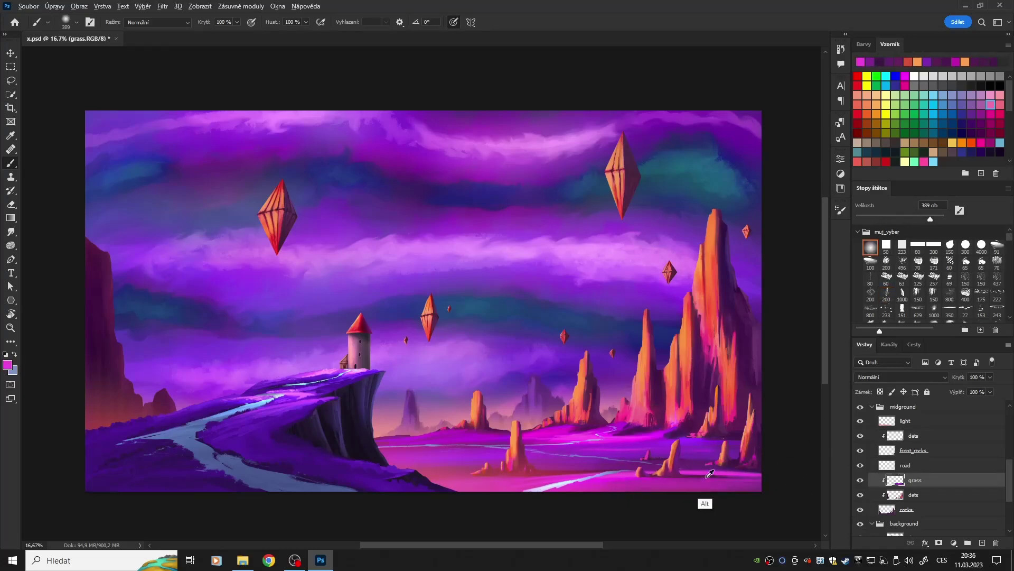
pyautogui.press('.')
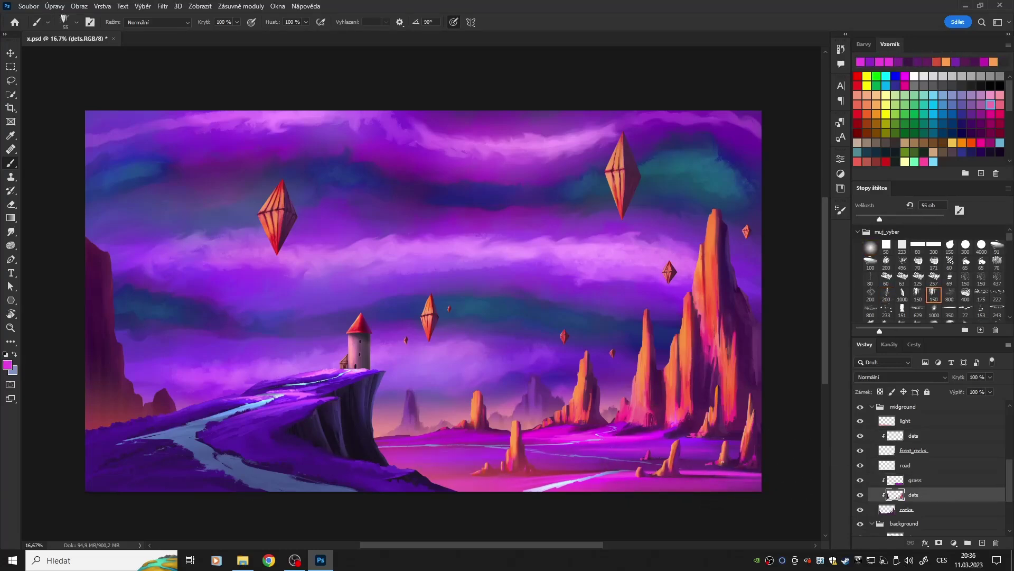
pyautogui.keyDown('alt'); pyautogui.click(641, 459); pyautogui.keyUp('alt')
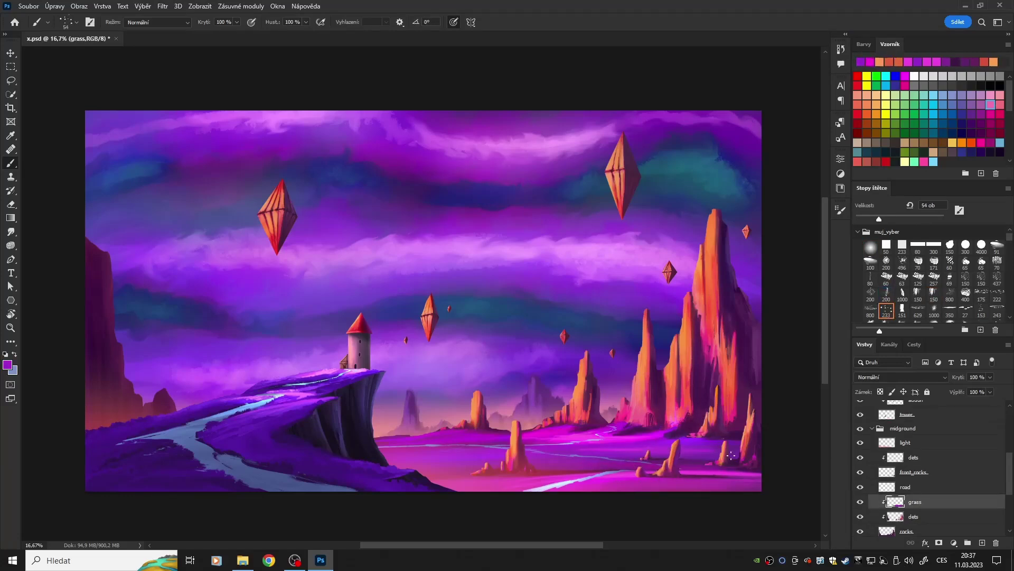
# Shift the hue of the rock details layer with Hue/Saturation
pyautogui.press('m')
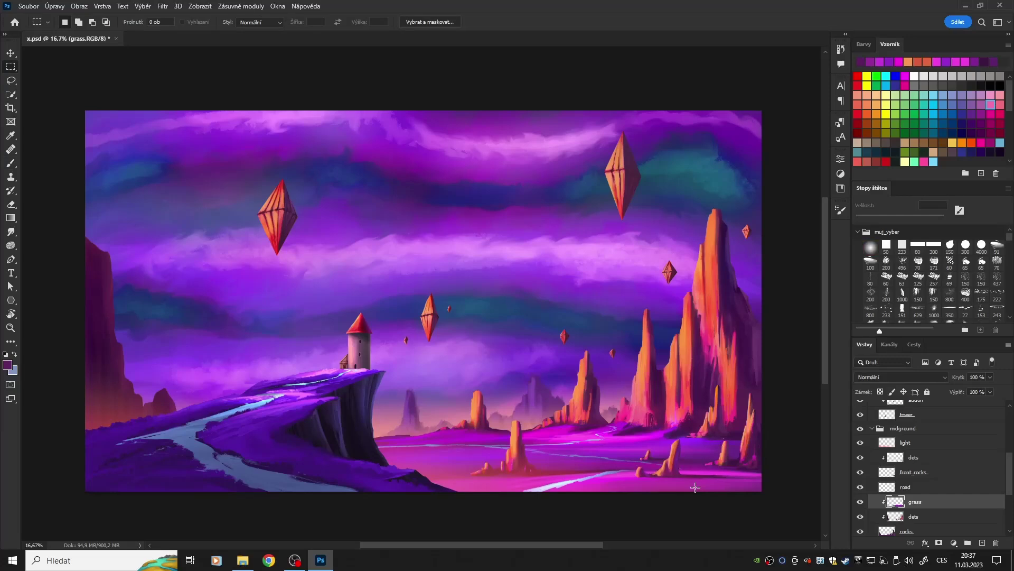
pyautogui.hotkey('alt', '[')
pyautogui.hotkey('ctrl', 'u')
pyautogui.moveTo(849, 414); pyautogui.dragTo(824, 423)
pyautogui.press('Return')
# Paint lighter purple and white accents with an overlay brush on the background light layer
pyautogui.press('b')
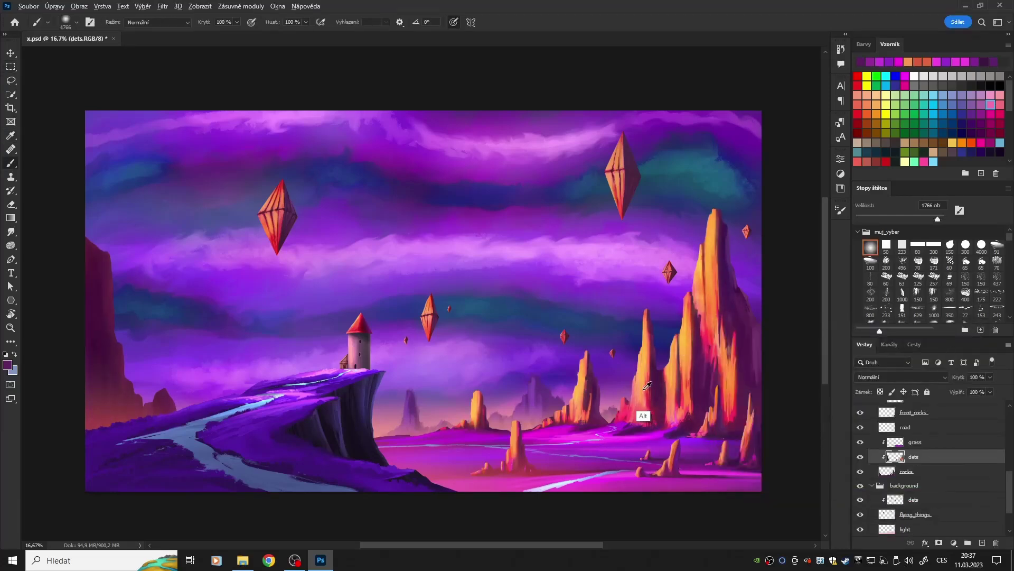
pyautogui.keyDown('alt'); pyautogui.click(648, 385); pyautogui.keyUp('alt')
pyautogui.click(157, 22)
pyautogui.click(154, 187)
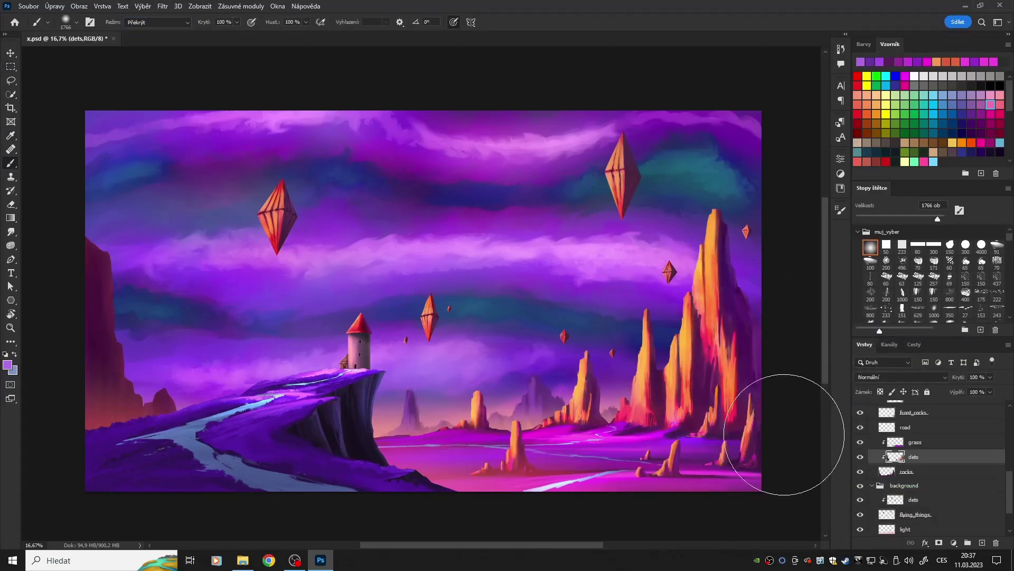
pyautogui.click(941, 528)
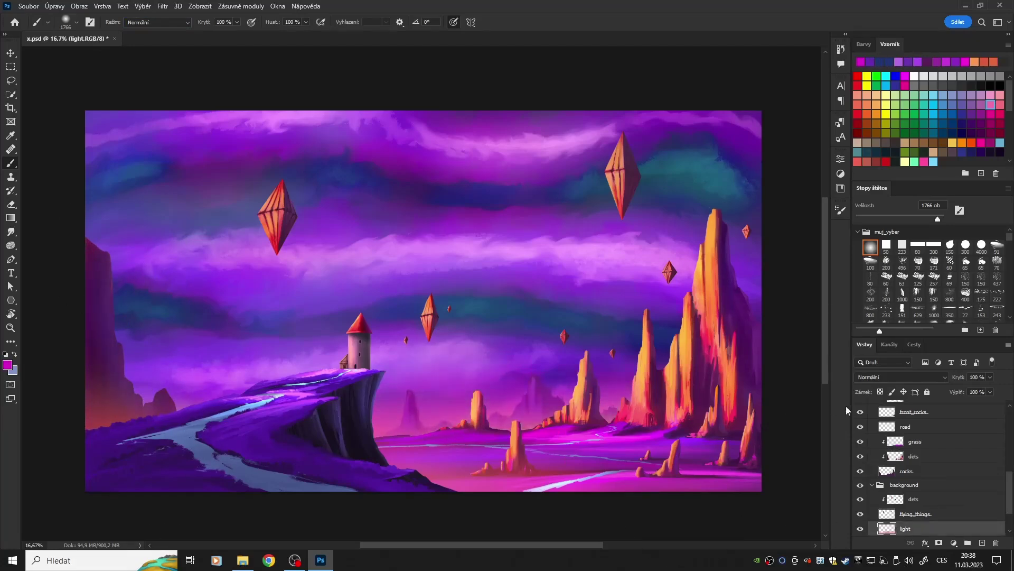
pyautogui.scroll(-3, 924, 475)
pyautogui.click(904, 528)
# Touch up the sky, road, grass and rocks layers with dark navy paint and erasing
pyautogui.click(914, 75)
pyautogui.press('m')
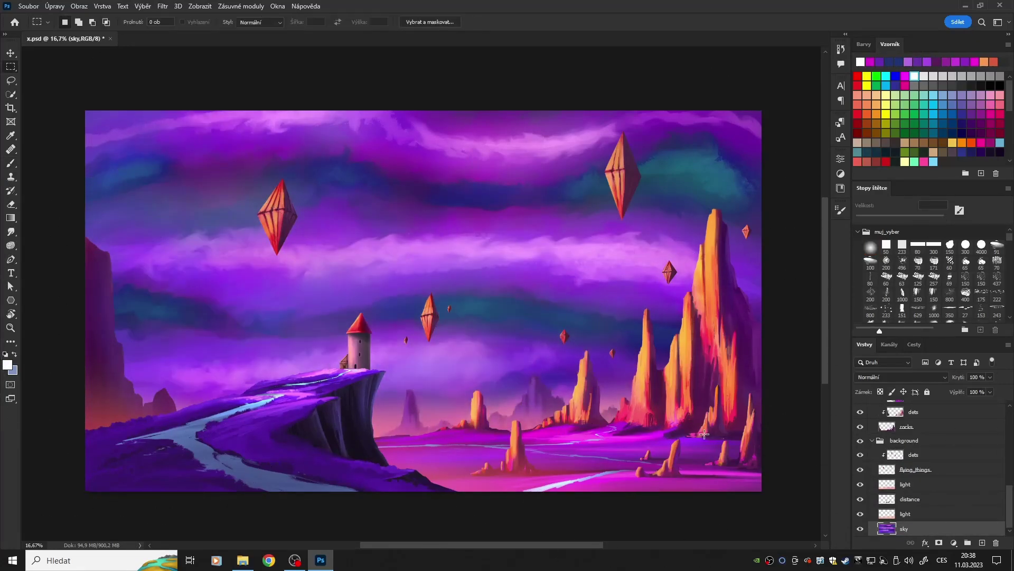
pyautogui.click(1000, 152)
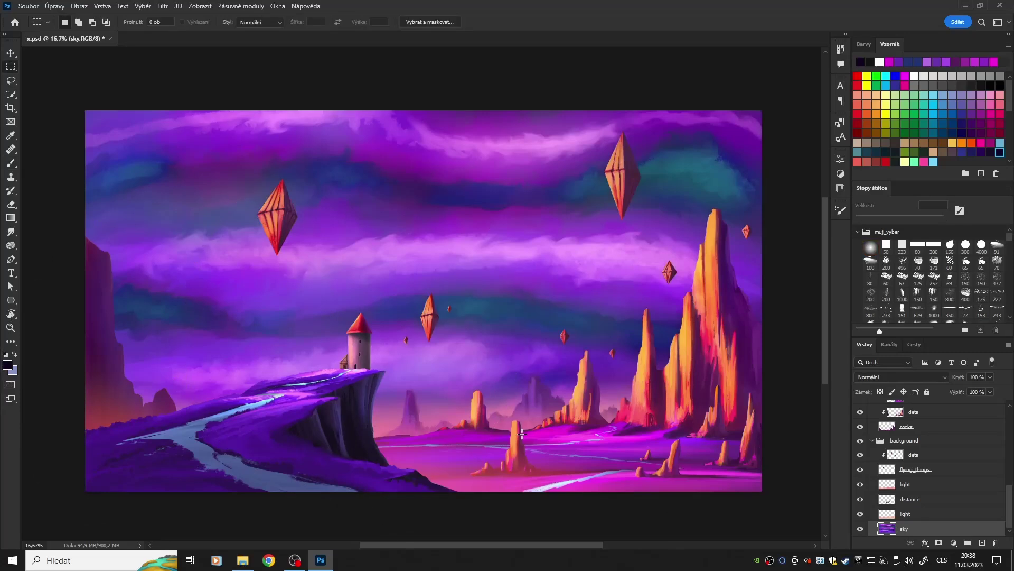
pyautogui.click(959, 482)
pyautogui.press('e')
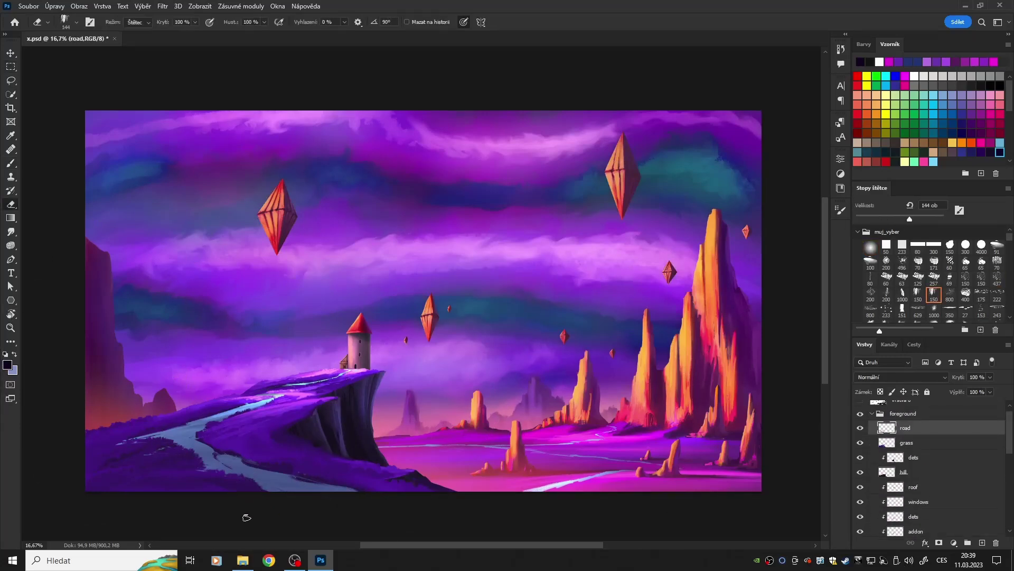
pyautogui.press('b')
pyautogui.hotkey('alt', '[')
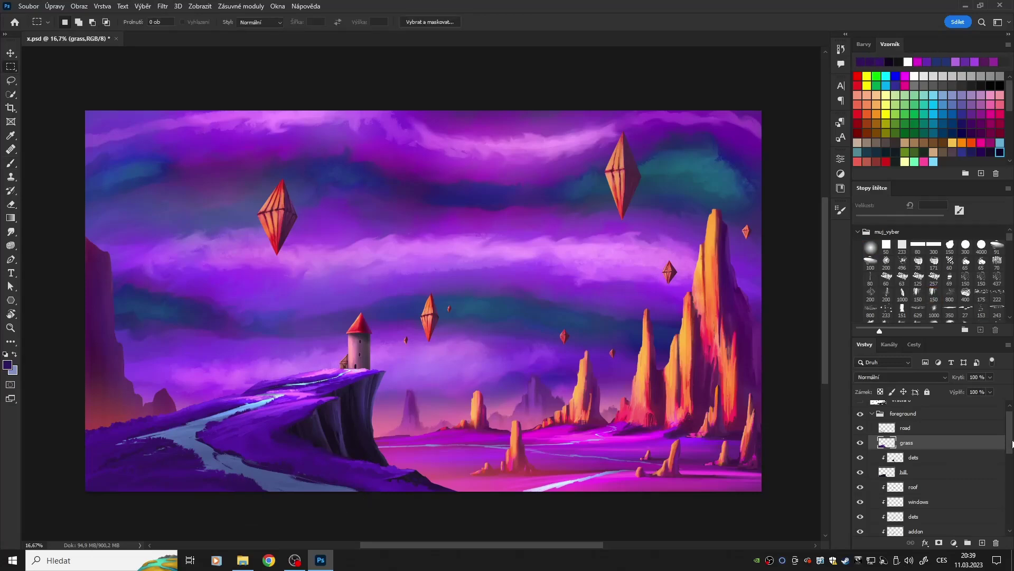
pyautogui.keyDown('ctrl'); pyautogui.click(581, 381); pyautogui.keyUp('ctrl')
pyautogui.press('l')
# Duplicate the flying_things crystal layers, scale the copies down and move them left
pyautogui.hotkey('ctrl', 'j')
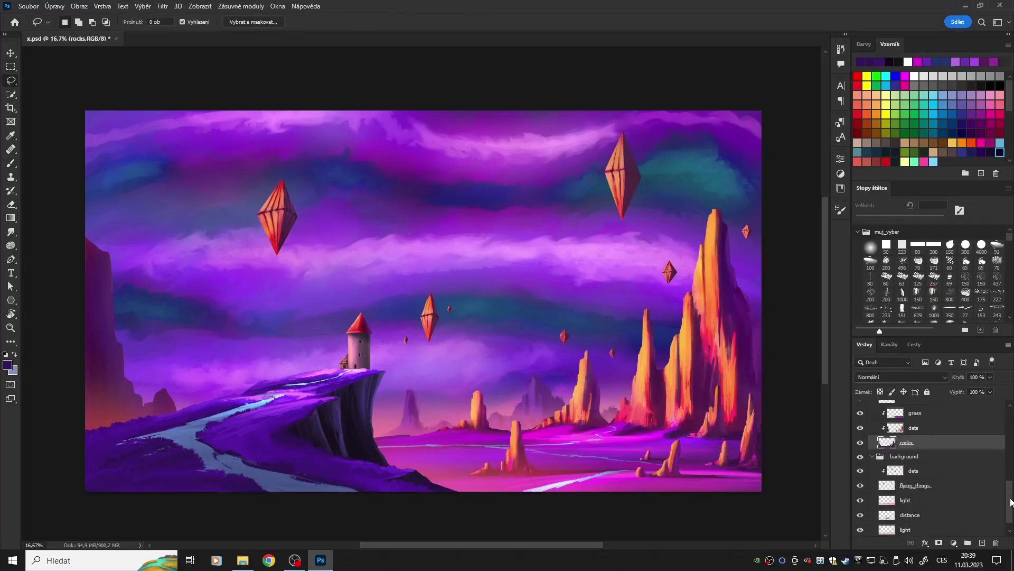
pyautogui.hotkey('ctrl', 't')
pyautogui.moveTo(497, 219)
pyautogui.mouseDown()
pyautogui.moveTo(349, 342)
pyautogui.moveTo(438, 261)
pyautogui.moveTo(378, 310)
pyautogui.moveTo(557, 404)
pyautogui.moveTo(671, 327)
pyautogui.mouseUp()
pyautogui.press('Return')
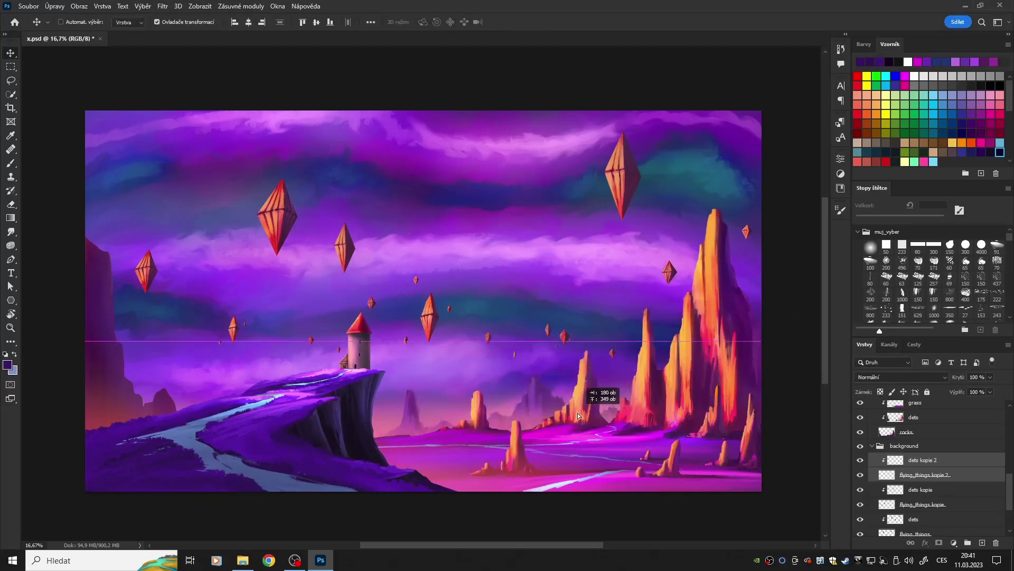
# Place another crystal copy, release its clipping mask and rename it flying_things_back
pyautogui.moveTo(584, 268); pyautogui.dragTo(629, 259)
pyautogui.press('l')
pyautogui.moveTo(509, 185); pyautogui.dragTo(655, 235)
pyautogui.click(924, 475)
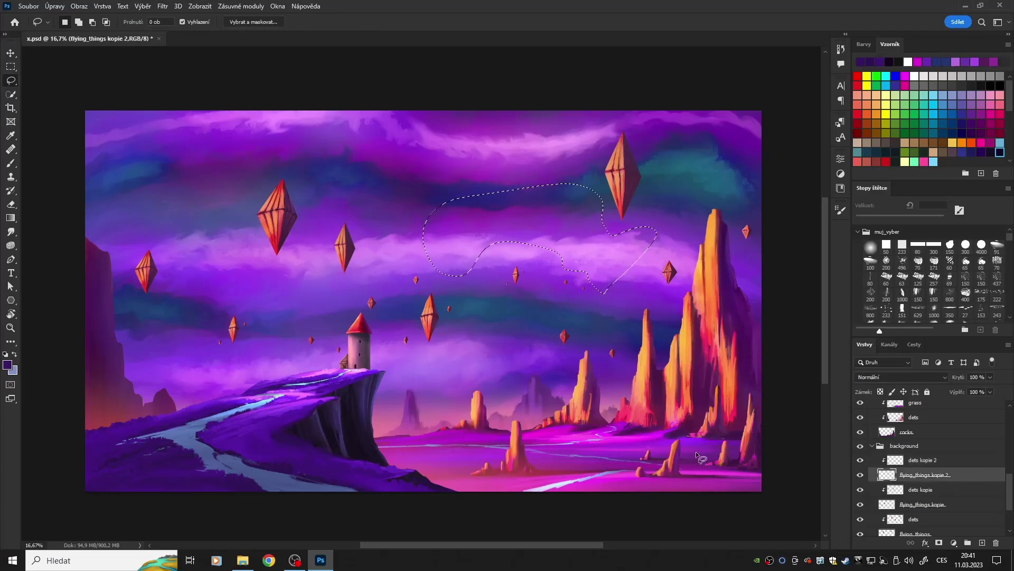
pyautogui.rightClick(922, 459)
pyautogui.click(922, 218)
pyautogui.rightClick(925, 475)
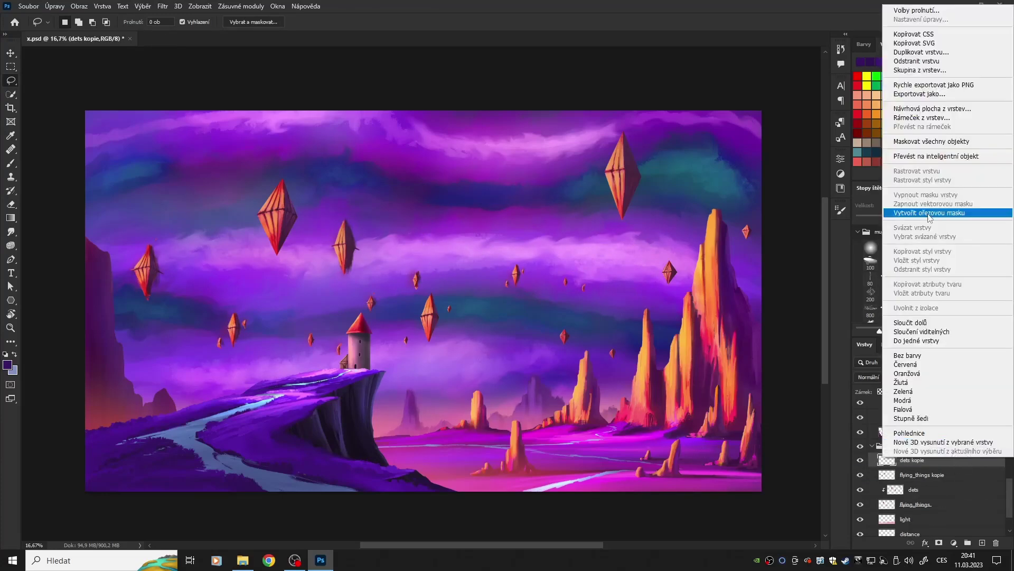
pyautogui.doubleClick(939, 474)
# Hue-shift the crystal detail layer and recolour flying_things_back a paler pink
pyautogui.press('Return')
pyautogui.click(913, 489)
pyautogui.hotkey('ctrl', 'u')
pyautogui.moveTo(820, 397); pyautogui.dragTo(798, 401)
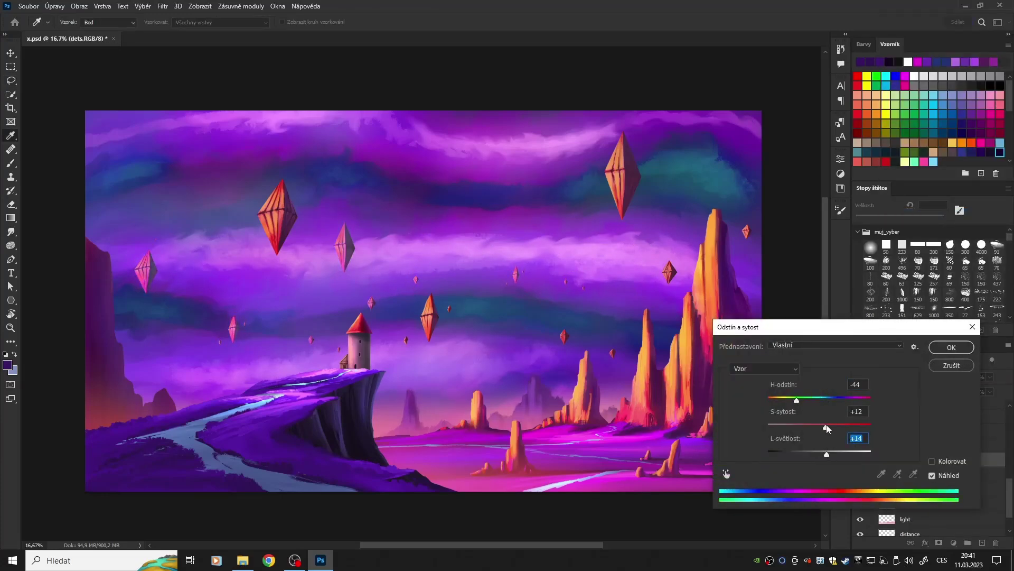
pyautogui.click(951, 347)
pyautogui.click(922, 474)
pyautogui.hotkey('ctrl', 'u')
pyautogui.click(950, 347)
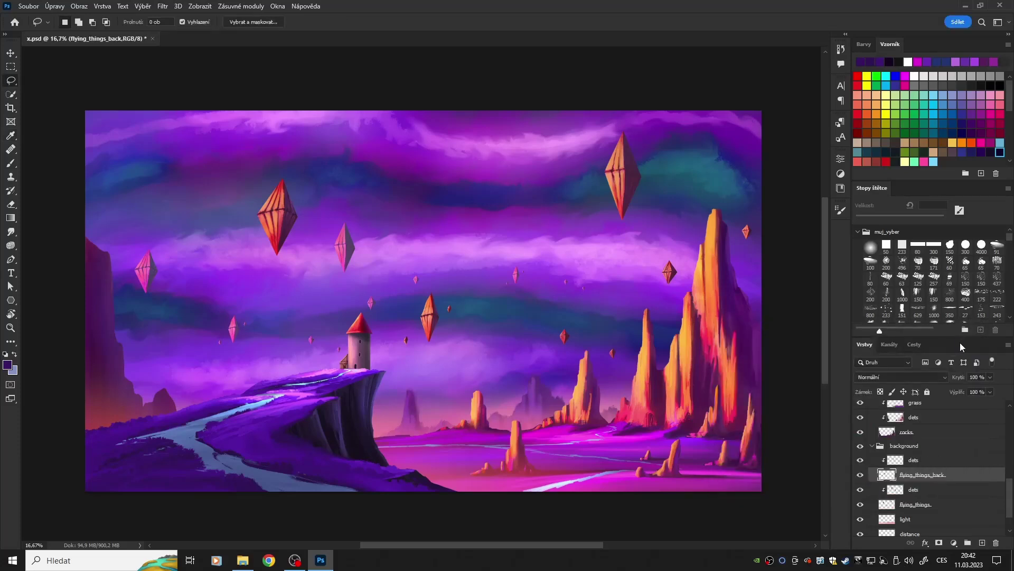
# Deepen the shadows of the lower dets layer with Levels
pyautogui.scroll(-1, 933, 465)
pyautogui.click(933, 465)
pyautogui.hotkey('ctrl', 'u')
pyautogui.press('Escape')
pyautogui.hotkey('ctrl', 'l')
pyautogui.moveTo(580, 312); pyautogui.dragTo(587, 313)
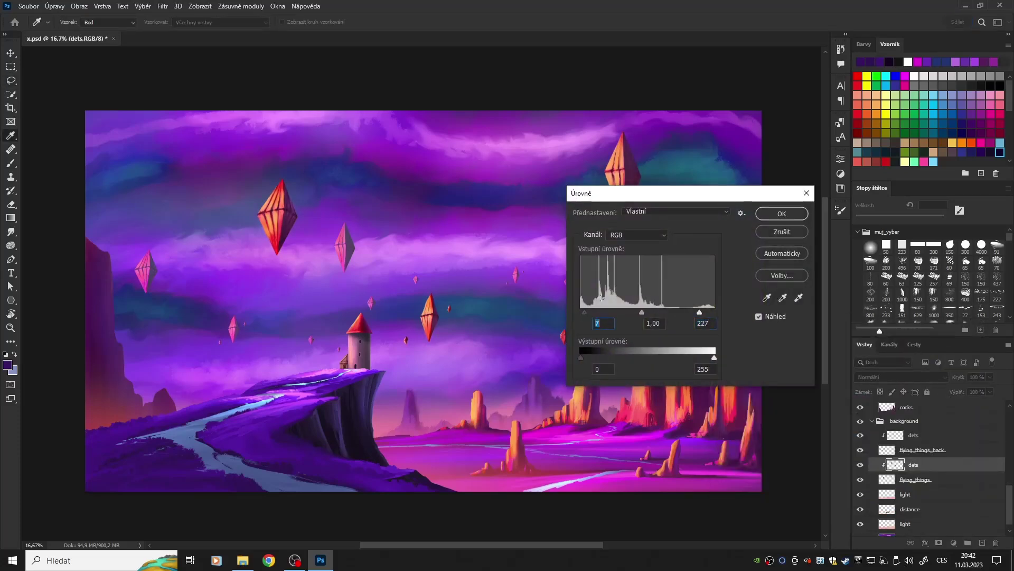
pyautogui.click(787, 214)
pyautogui.keyDown('ctrl'); pyautogui.click(355, 227); pyautogui.keyUp('ctrl')
# Stretch, enlarge and reposition the floating crystals with Free Transform
pyautogui.press('b')
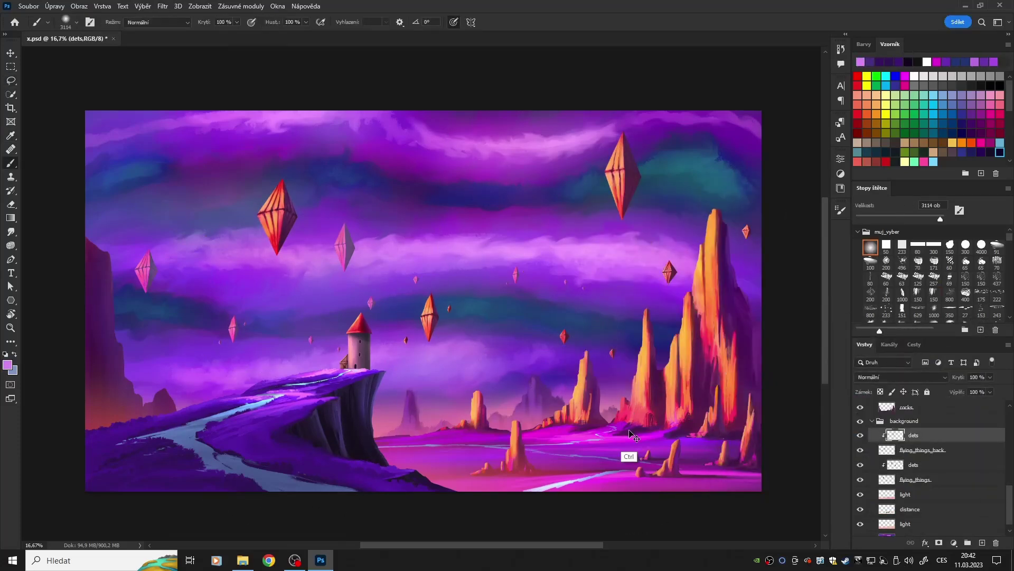
pyautogui.hotkey('ctrl', 't')
pyautogui.moveTo(239, 240)
pyautogui.mouseDown()
pyautogui.moveTo(219, 232)
pyautogui.moveTo(266, 227)
pyautogui.mouseUp()
pyautogui.press('Return')
pyautogui.moveTo(674, 337)
pyautogui.mouseDown()
pyautogui.moveTo(682, 345)
pyautogui.moveTo(667, 346)
pyautogui.mouseUp()
pyautogui.moveTo(220, 112); pyautogui.dragTo(219, 108)
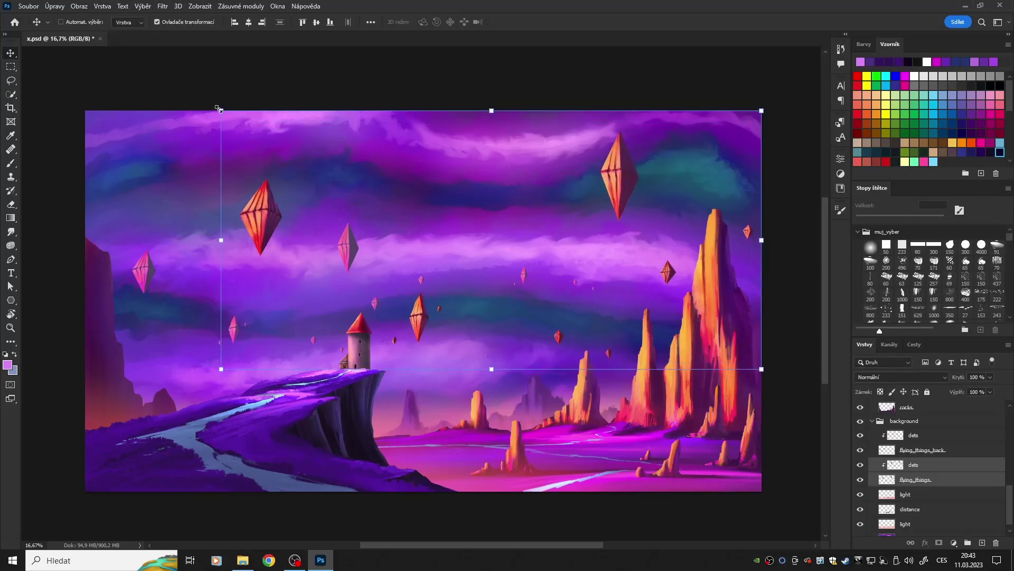
# Duplicate the distance rocks, move the copy left toward the cliff and shift its hue
pyautogui.keyDown('ctrl'); pyautogui.click(631, 429); pyautogui.keyUp('ctrl')
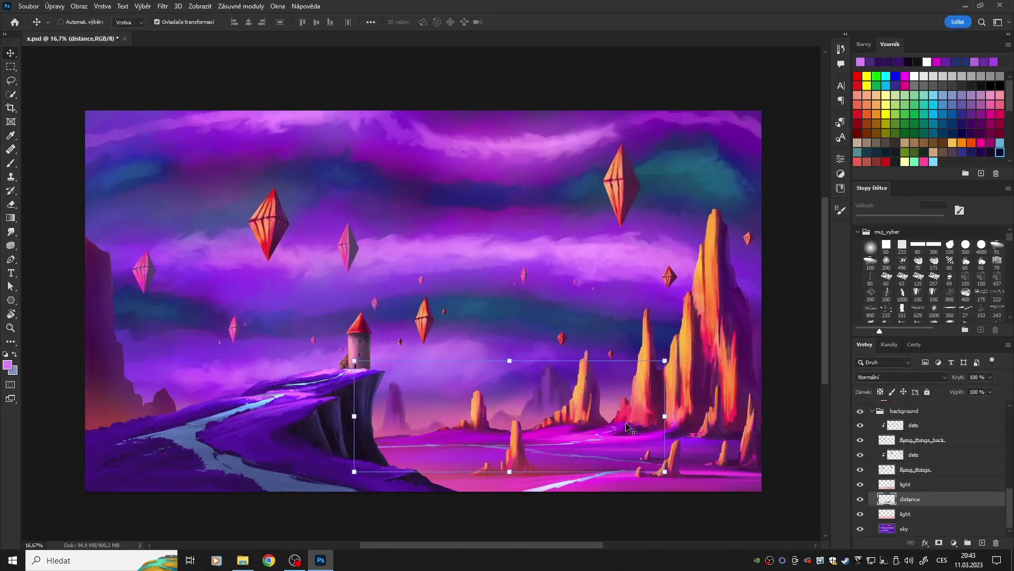
pyautogui.press('e')
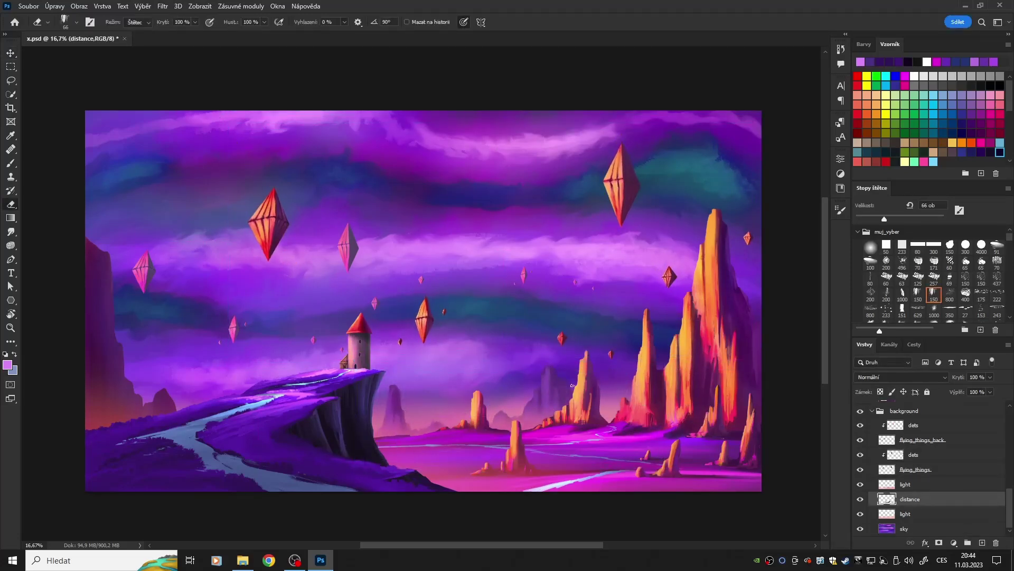
pyautogui.hotkey('ctrl', 'j')
pyautogui.hotkey('ctrl', 't')
pyautogui.moveTo(598, 453)
pyautogui.mouseDown()
pyautogui.moveTo(679, 419)
pyautogui.moveTo(248, 415)
pyautogui.moveTo(336, 433)
pyautogui.moveTo(323, 433)
pyautogui.mouseUp()
pyautogui.press('Return')
pyautogui.press('l')
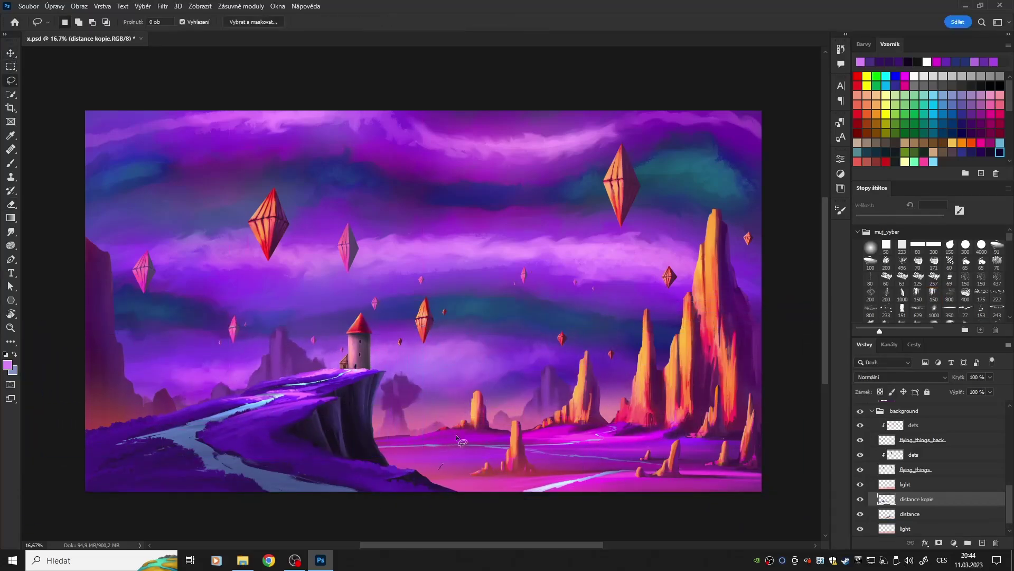
pyautogui.moveTo(370, 329); pyautogui.dragTo(628, 465)
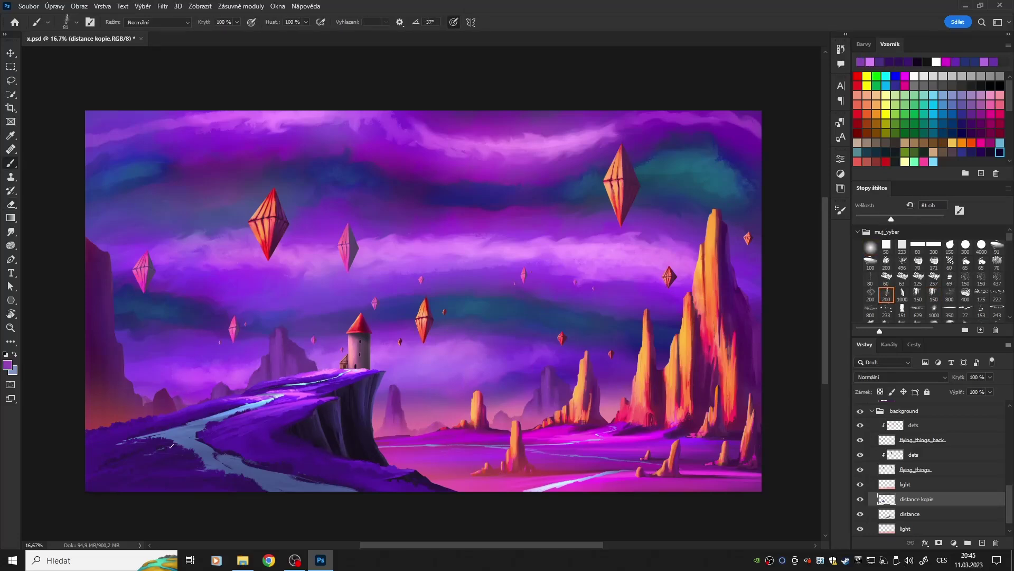
pyautogui.hotkey('ctrl', 'u')
pyautogui.moveTo(856, 387); pyautogui.dragTo(845, 388)
pyautogui.click(959, 368)
# Place the distance kopie rocks behind the left cliff and merge them into distance
pyautogui.click(910, 513)
pyautogui.press('v')
pyautogui.scroll(-2, 422, 296)
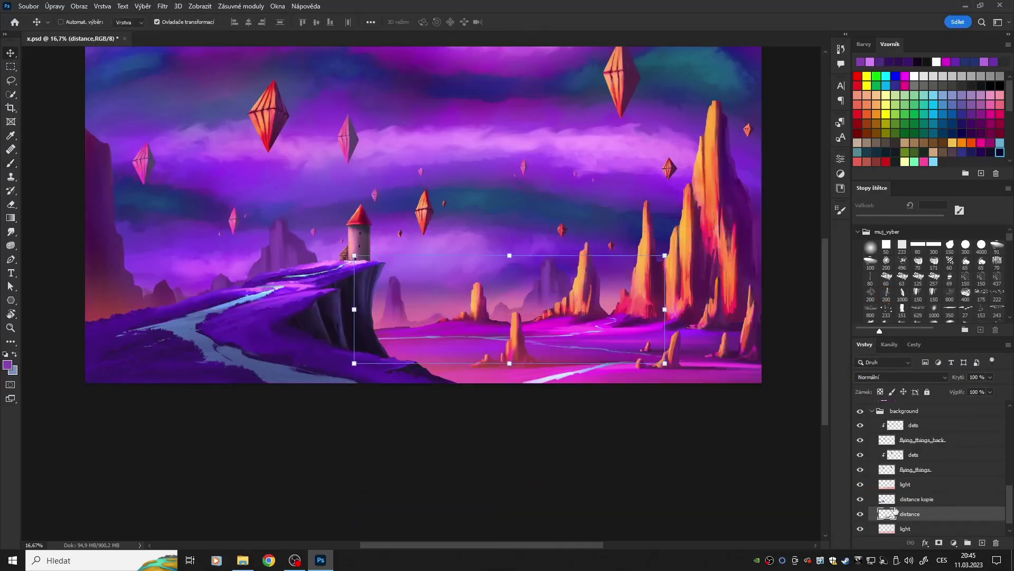
pyautogui.click(916, 499)
pyautogui.moveTo(296, 296); pyautogui.dragTo(206, 337)
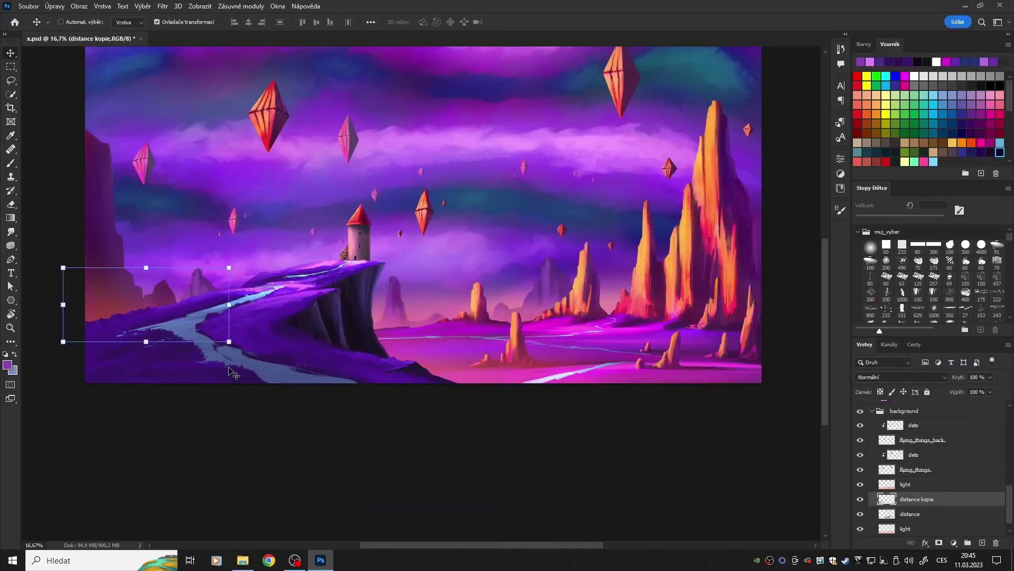
pyautogui.moveTo(233, 373); pyautogui.dragTo(482, 330)
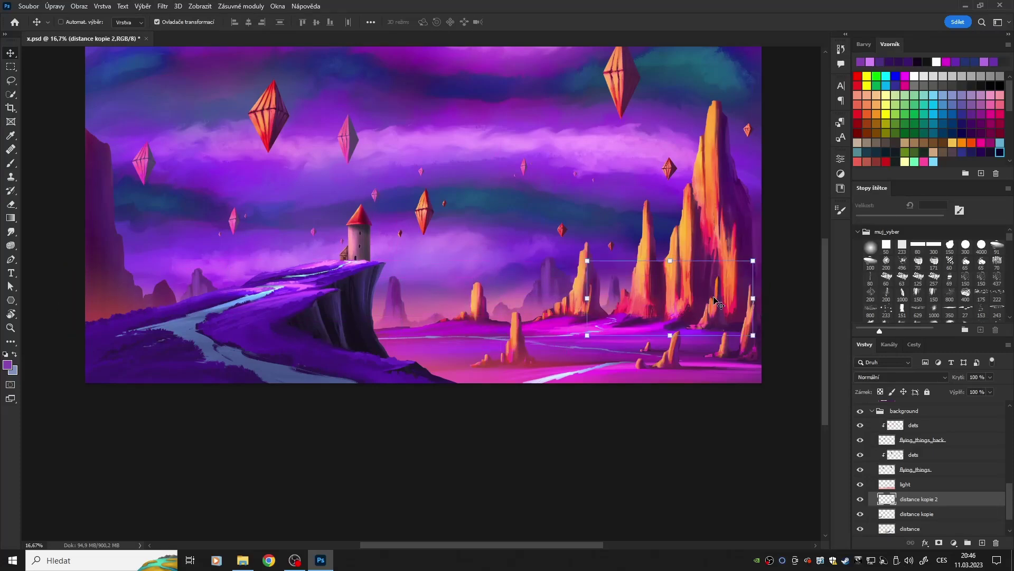
pyautogui.press('b')
pyautogui.hotkey('ctrl', 'e')
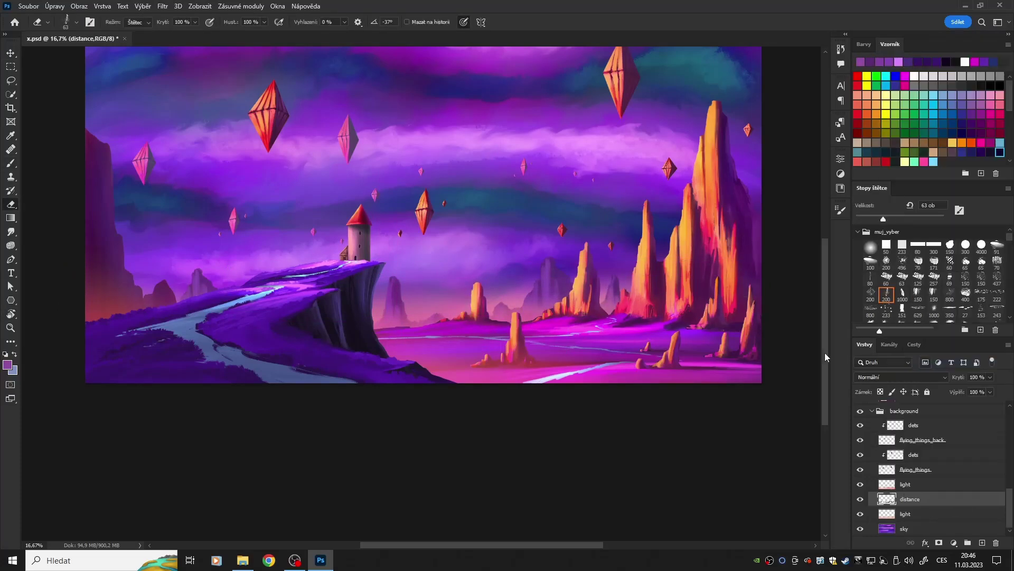
pyautogui.scroll(3, 620, 479)
pyautogui.press('m')
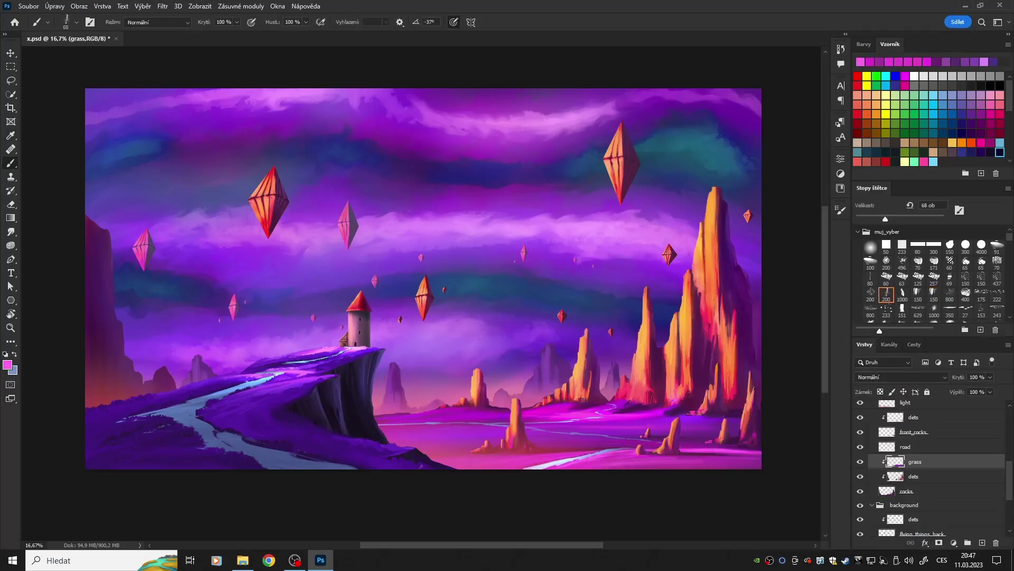
# Touch up the front_rocks, dets and grass layers with brush and lasso
pyautogui.keyDown('ctrl'); pyautogui.click(713, 453); pyautogui.keyUp('ctrl')
pyautogui.press('l')
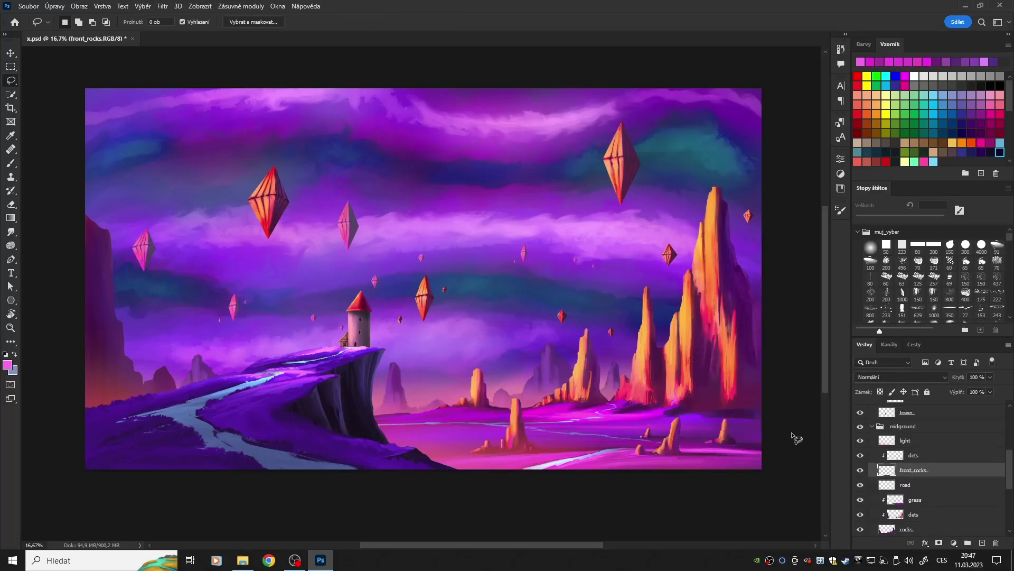
pyautogui.press('b')
pyautogui.click(914, 455)
pyautogui.keyDown('ctrl'); pyautogui.click(696, 434); pyautogui.keyUp('ctrl')
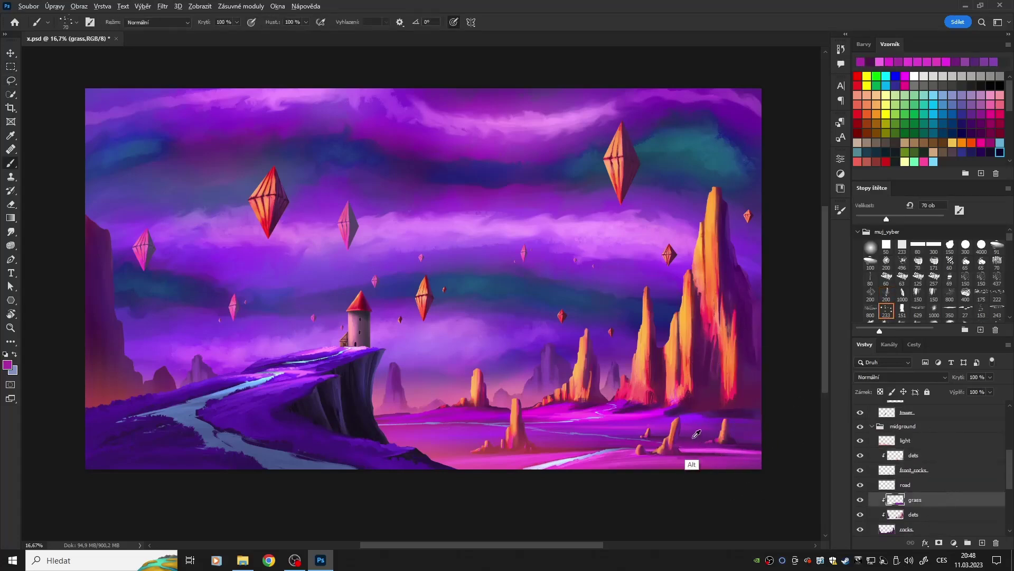
pyautogui.keyDown('ctrl'); pyautogui.click(684, 463); pyautogui.keyUp('ctrl')
pyautogui.keyDown('ctrl'); pyautogui.click(734, 445); pyautogui.keyUp('ctrl')
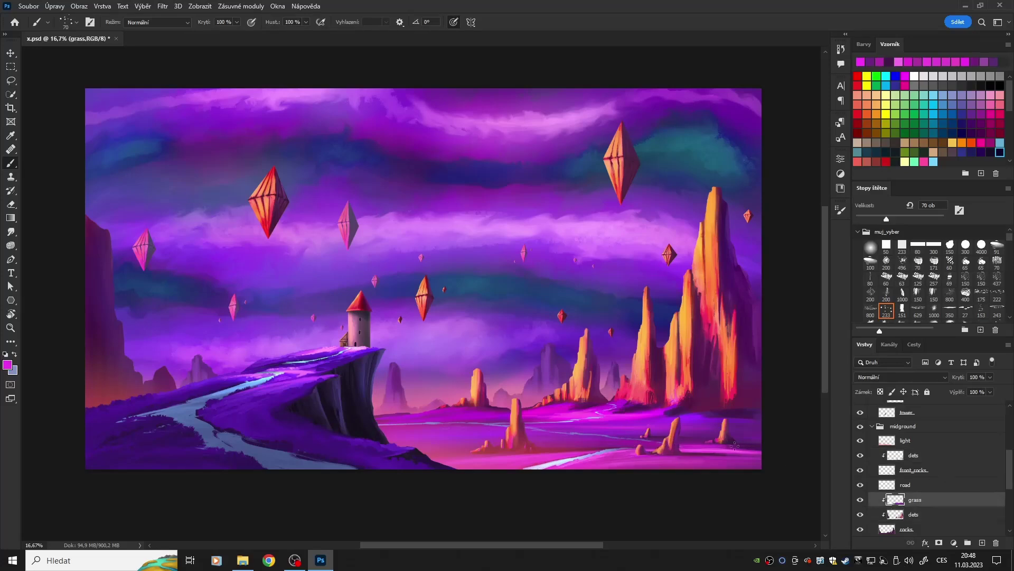
# Paint on the grass and lower dets layers, then merge the paint layer into grass
pyautogui.keyDown('ctrl'); pyautogui.click(733, 444); pyautogui.keyUp('ctrl')
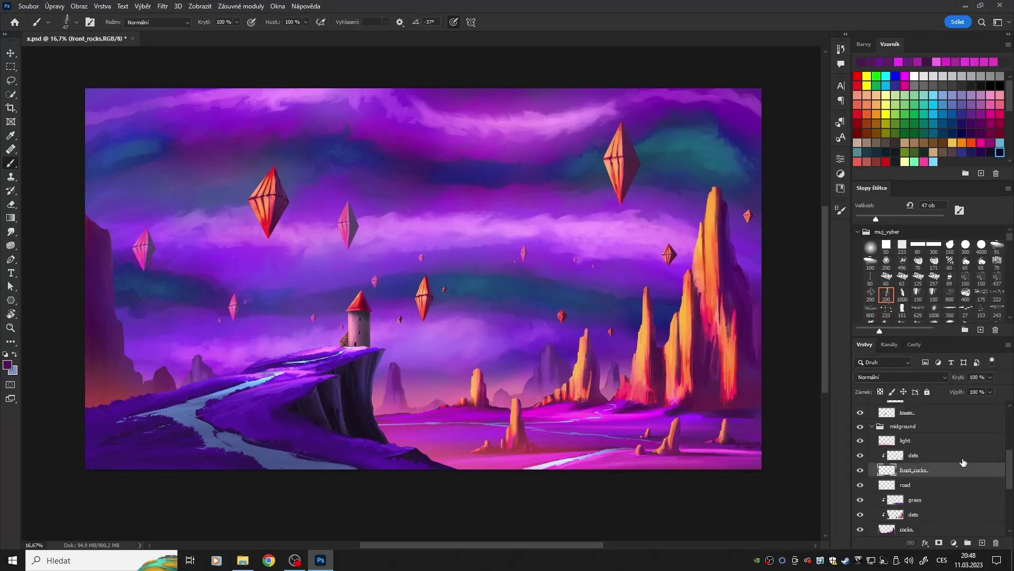
pyautogui.press('l')
pyautogui.press('b')
pyautogui.keyDown('ctrl'); pyautogui.click(709, 431); pyautogui.keyUp('ctrl')
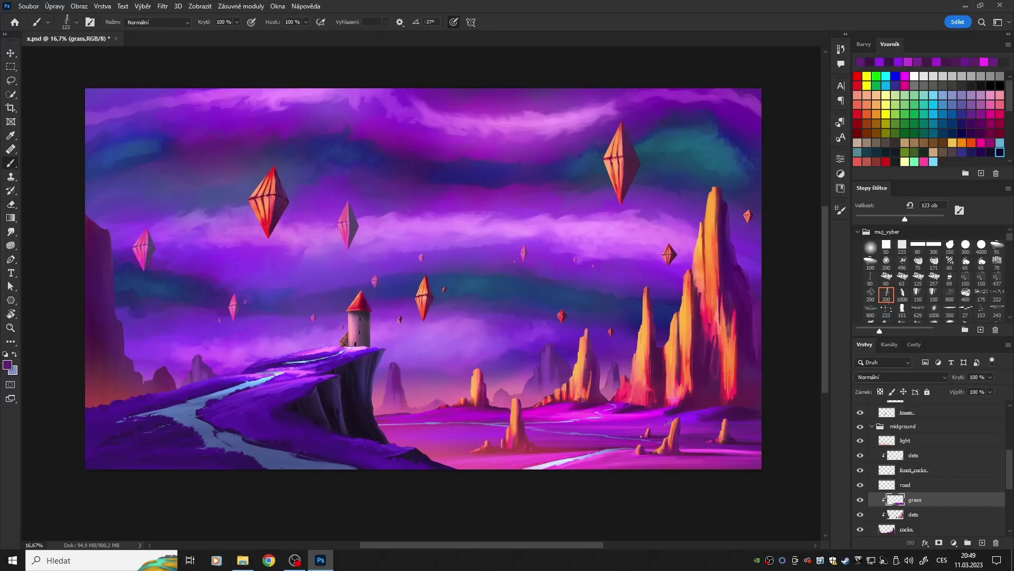
pyautogui.keyDown('ctrl'); pyautogui.click(733, 392); pyautogui.keyUp('ctrl')
pyautogui.keyDown('alt'); pyautogui.click(732, 392); pyautogui.keyUp('alt')
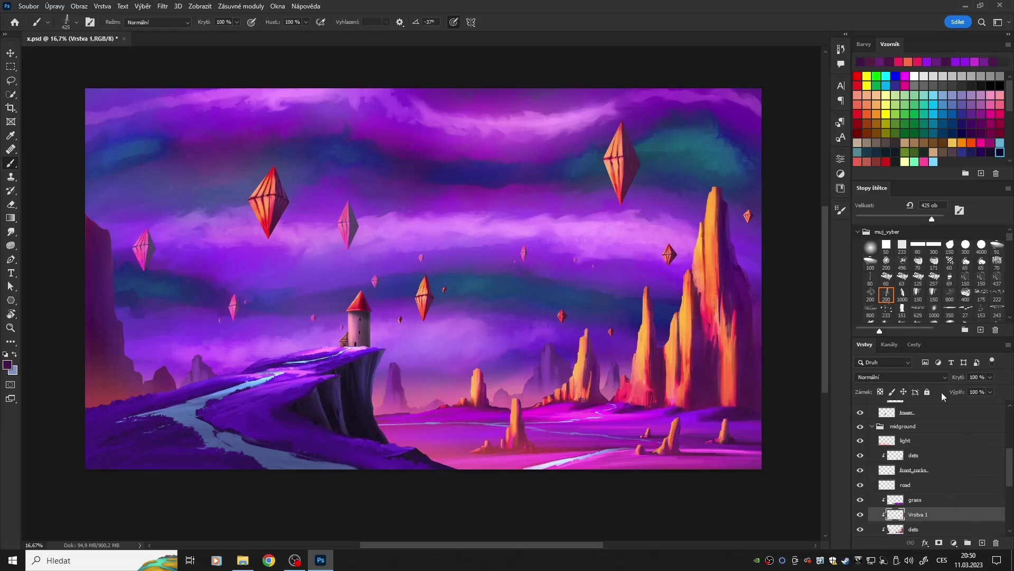
pyautogui.press('e')
pyautogui.hotkey('ctrl', 'e')
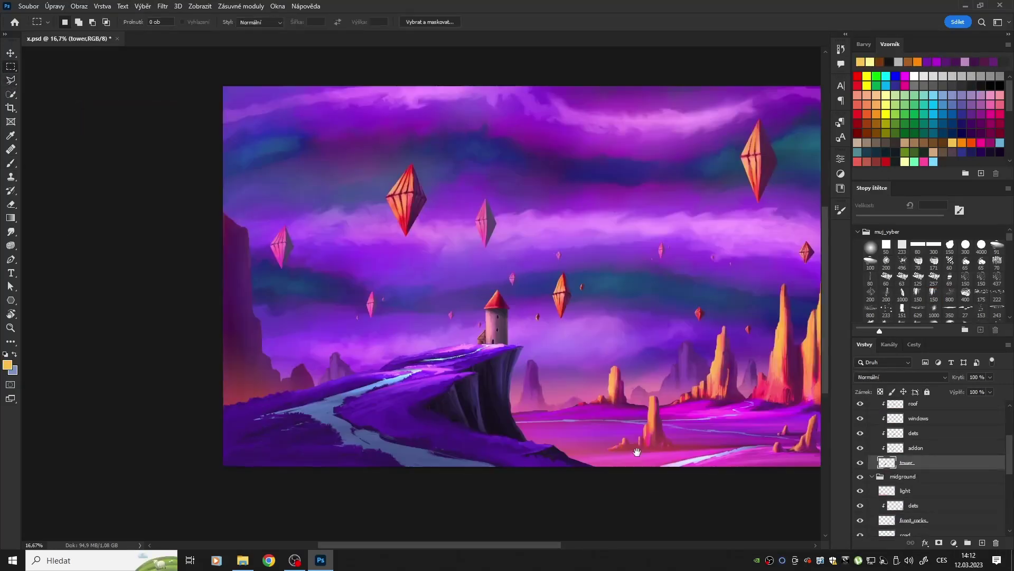
# Rotate the tower roof about five degrees
pyautogui.click(54, 6)
pyautogui.click(211, 290)
pyautogui.moveTo(515, 267); pyautogui.dragTo(512, 272)
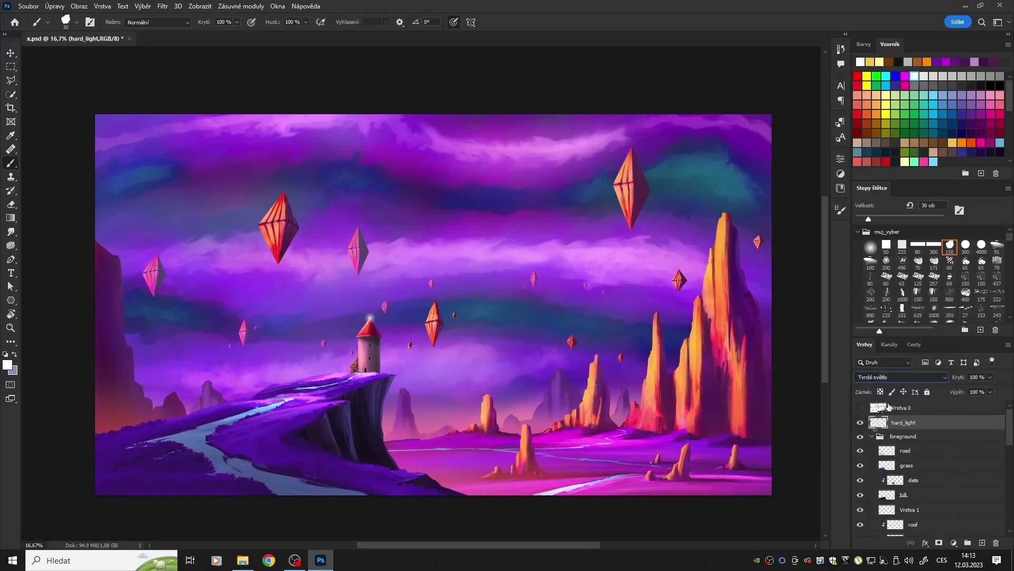
# Wash soft yellow, dark blue and orange light across the sky and rocks with a large soft brush
pyautogui.click(871, 247)
pyautogui.click(886, 95)
pyautogui.moveTo(294, 199)
pyautogui.mouseDown()
pyautogui.moveTo(374, 306)
pyautogui.moveTo(359, 364)
pyautogui.moveTo(617, 429)
pyautogui.mouseUp()
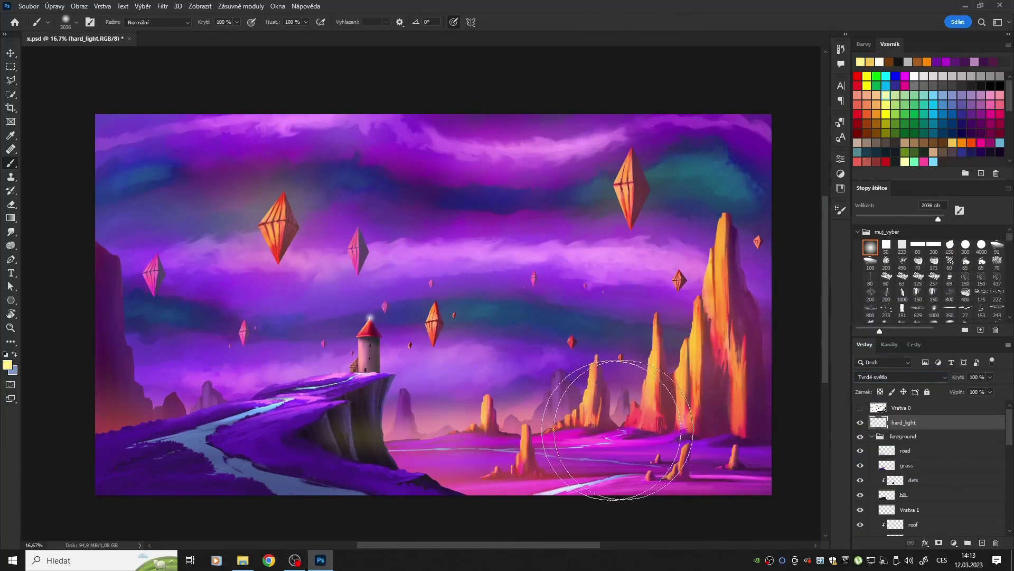
pyautogui.hotkey('ctrl', 'z')
pyautogui.click(952, 95)
pyautogui.moveTo(476, 257); pyautogui.dragTo(338, 259)
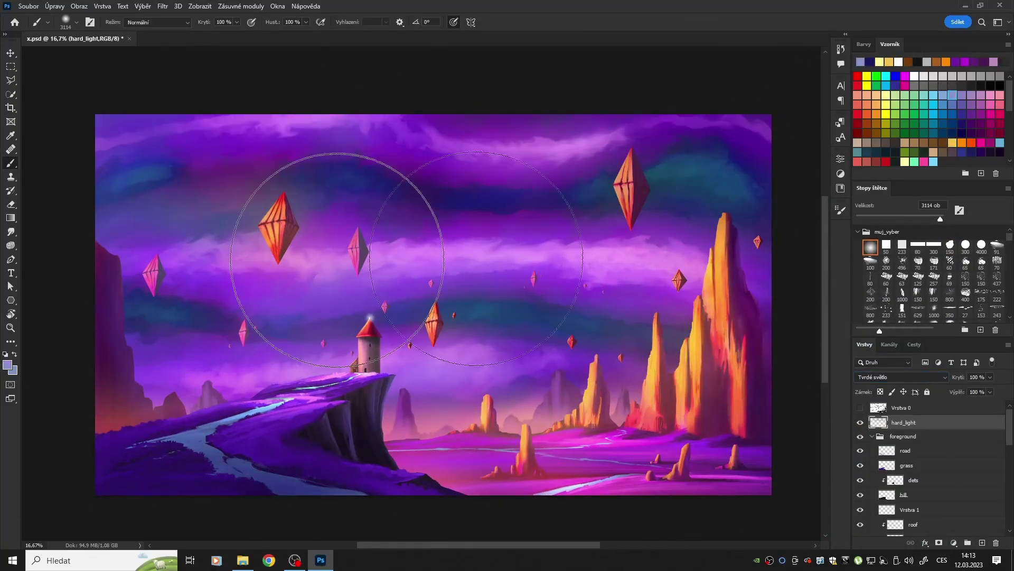
pyautogui.click(952, 142)
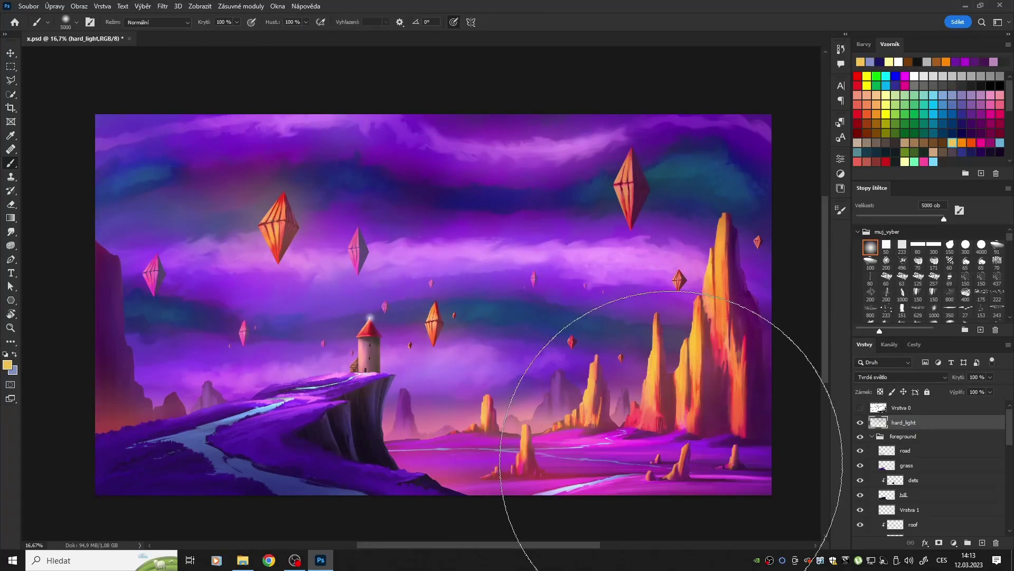
pyautogui.scroll(-10, 968, 514)
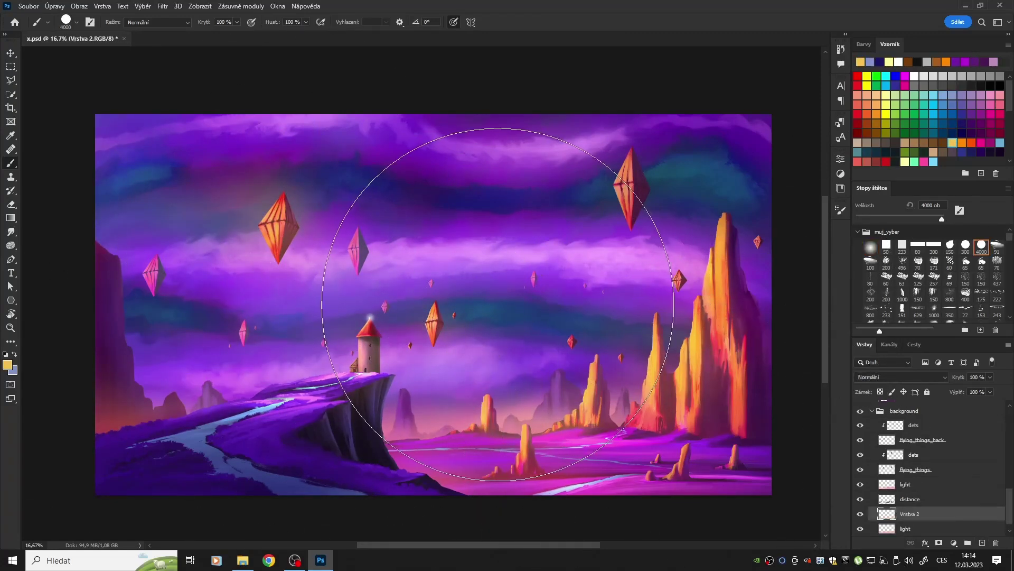
# Paint a large white planet circle on Vrstva 2 and blend it with Overlay
pyautogui.click(497, 303)
pyautogui.hotkey('ctrl', 'u')
pyautogui.press('Return')
pyautogui.press('e')
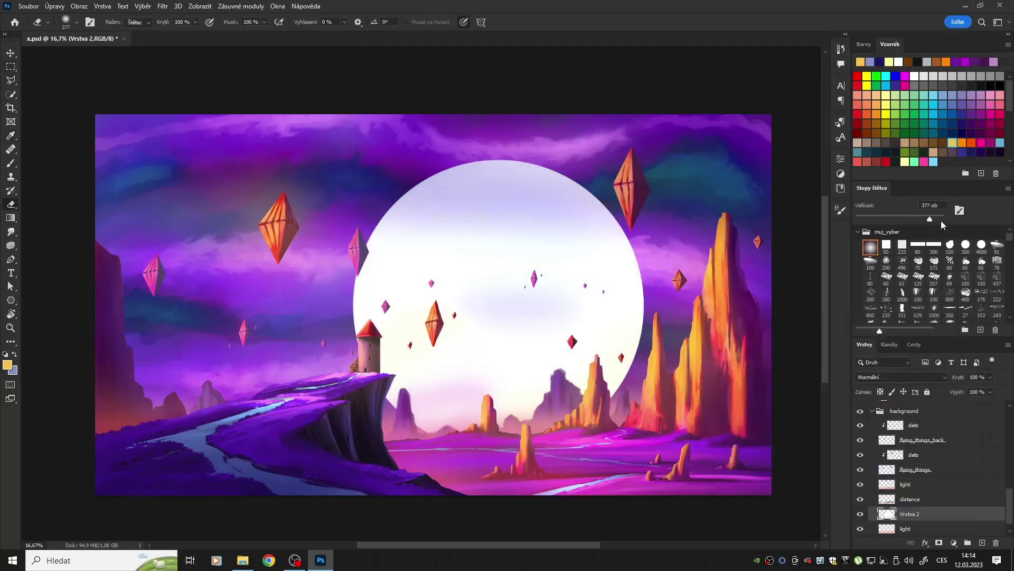
pyautogui.click(899, 377)
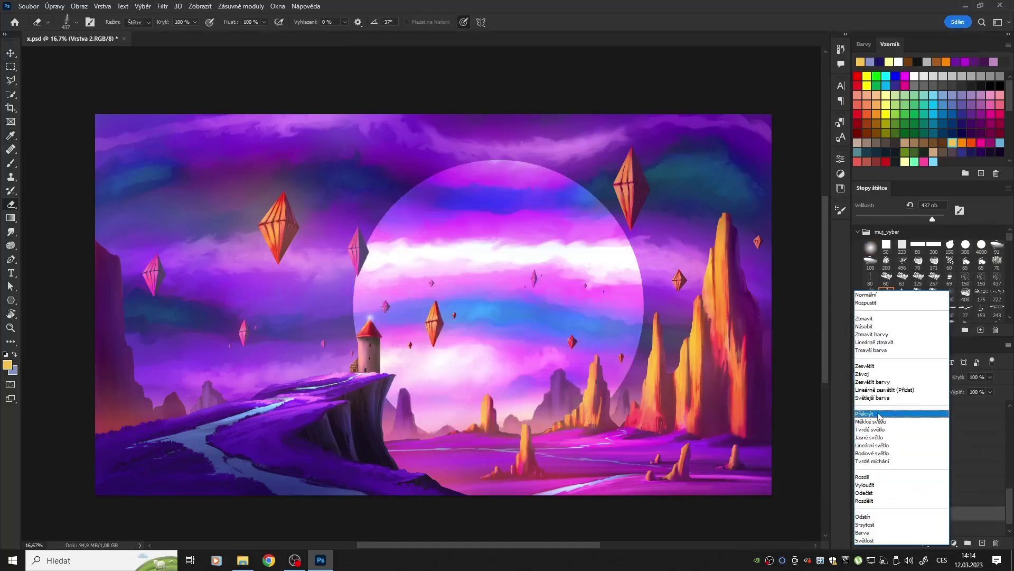
pyautogui.click(898, 415)
pyautogui.doubleClick(940, 514)
# Free-transform the planet larger and lower, then erase part of its upper-right glow
pyautogui.press('Return')
pyautogui.hotkey('ctrl', 't')
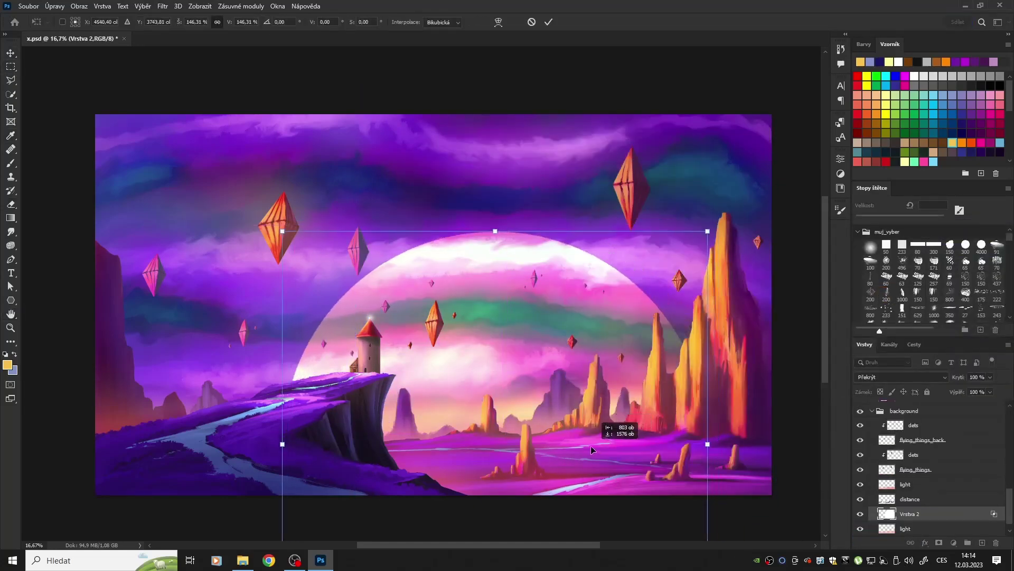
pyautogui.moveTo(591, 445)
pyautogui.mouseDown()
pyautogui.moveTo(562, 438)
pyautogui.moveTo(548, 388)
pyautogui.mouseUp()
pyautogui.moveTo(618, 160); pyautogui.dragTo(624, 154)
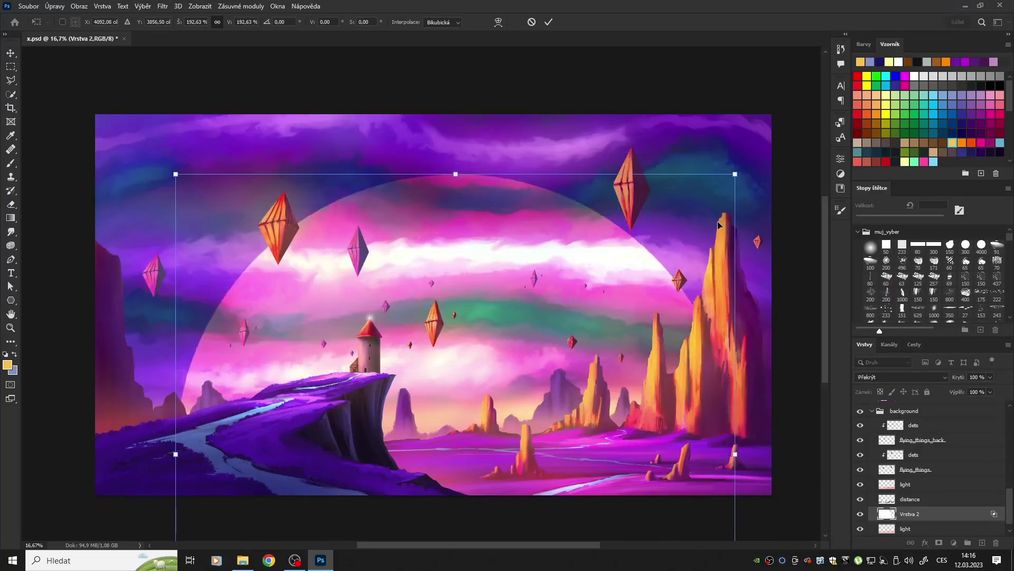
pyautogui.moveTo(524, 387); pyautogui.dragTo(535, 399)
pyautogui.press('Return')
pyautogui.doubleClick(929, 514)
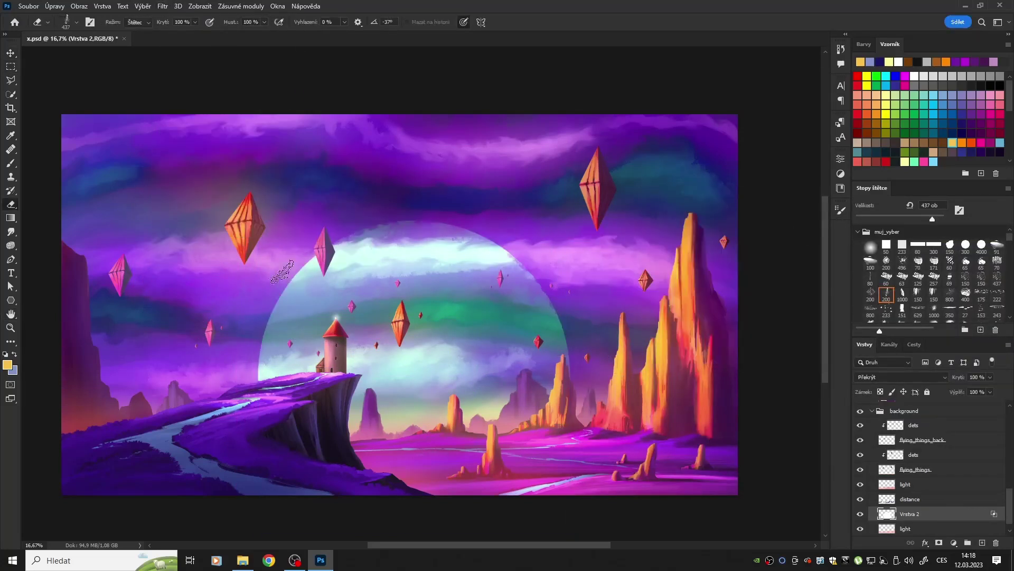
pyautogui.moveTo(535, 285); pyautogui.dragTo(305, 329)
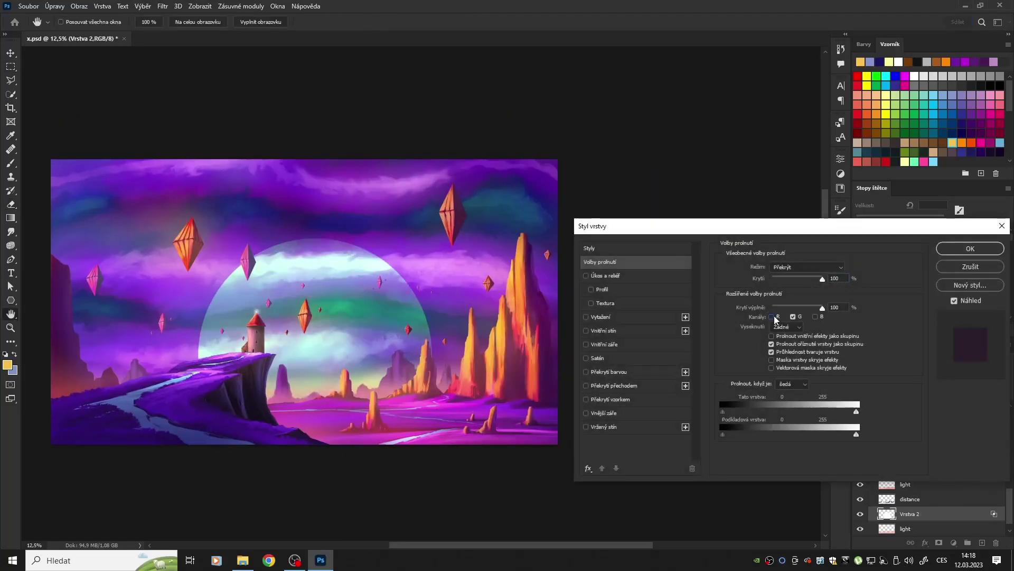
# Try scaling the planet much larger over the sky, then undo the enlargement
pyautogui.click(807, 266)
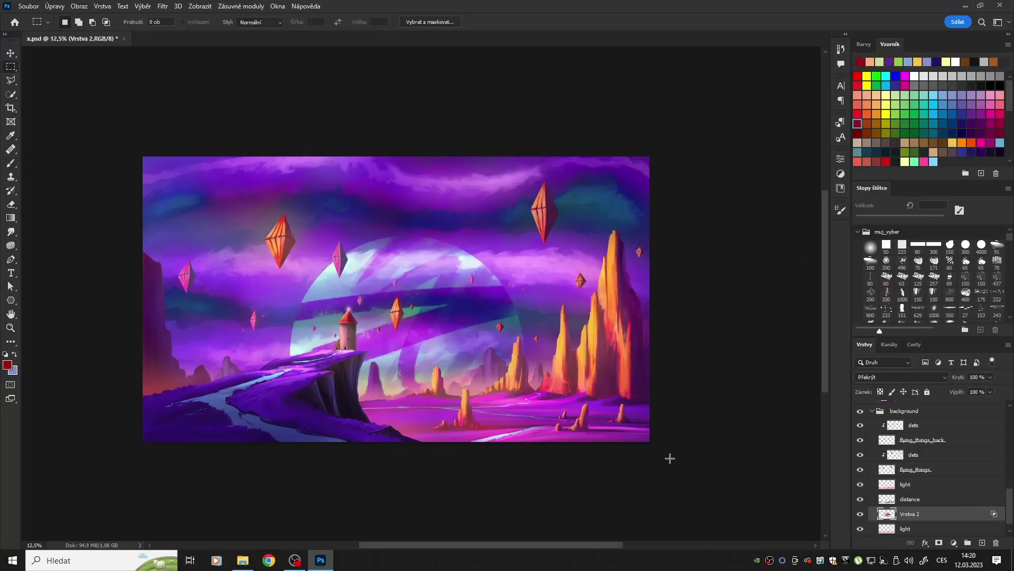
pyautogui.hotkey('ctrl', 't')
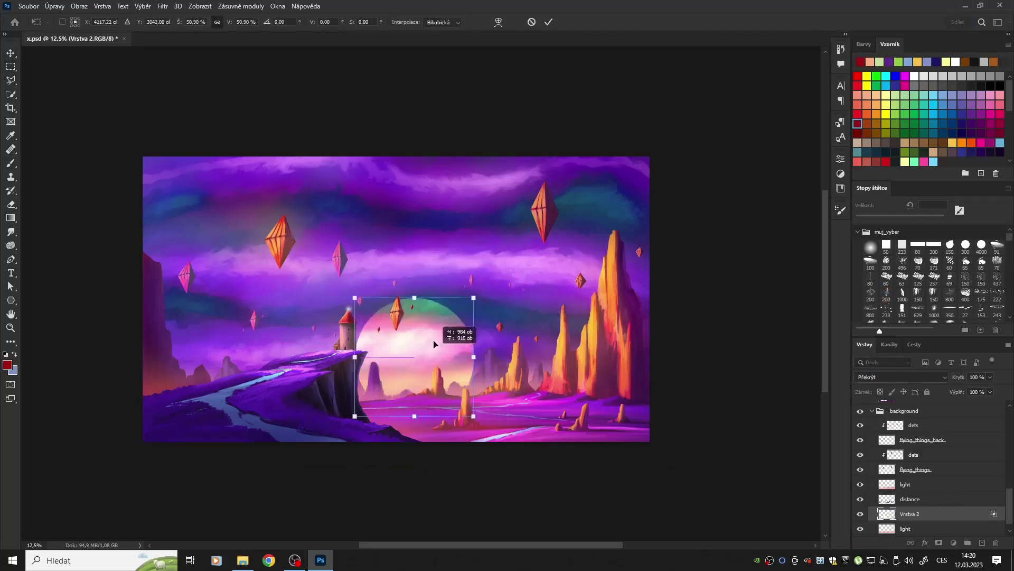
pyautogui.moveTo(433, 344)
pyautogui.mouseDown()
pyautogui.moveTo(548, 453)
pyautogui.moveTo(691, 396)
pyautogui.moveTo(645, 392)
pyautogui.moveTo(306, 451)
pyautogui.moveTo(581, 507)
pyautogui.moveTo(461, 382)
pyautogui.mouseUp()
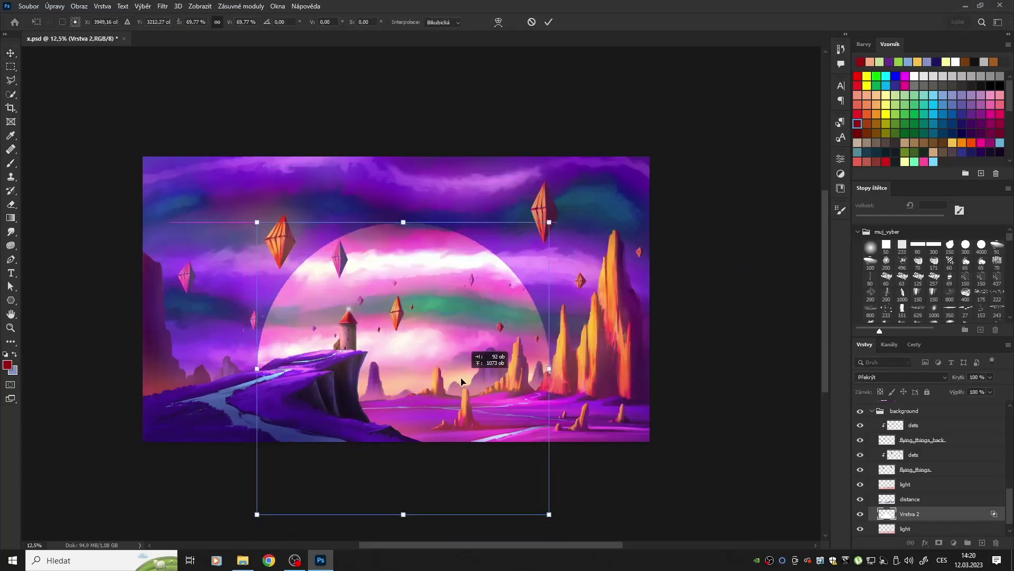
pyautogui.moveTo(482, 423)
pyautogui.mouseDown()
pyautogui.moveTo(484, 334)
pyautogui.moveTo(613, 314)
pyautogui.mouseUp()
pyautogui.press('Return')
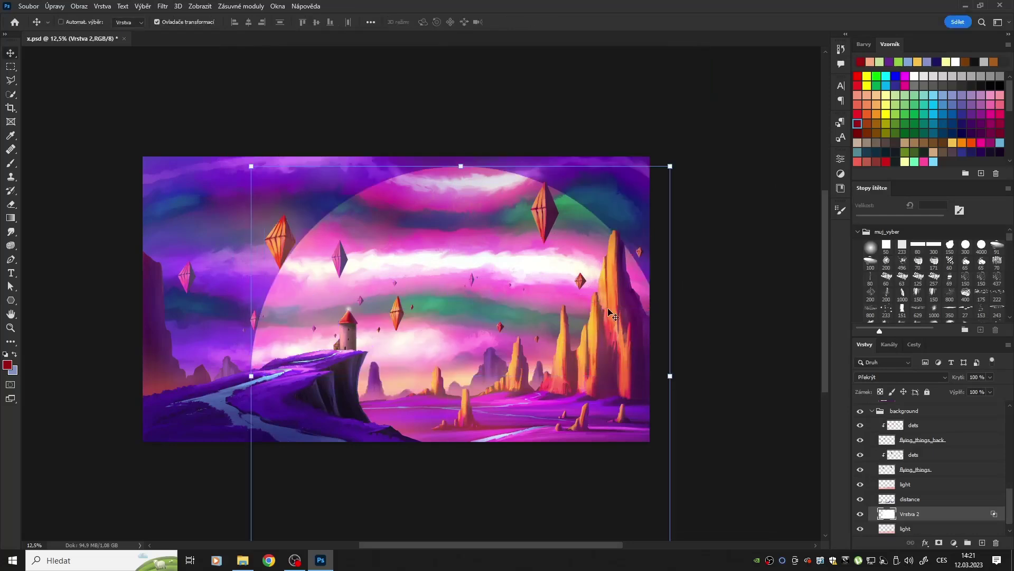
pyautogui.hotkey('ctrl', 'z')
pyautogui.press('m')
# Apply a Blur filter to the planet, then delete Vrstva 2 and select the sky layer
pyautogui.click(162, 6)
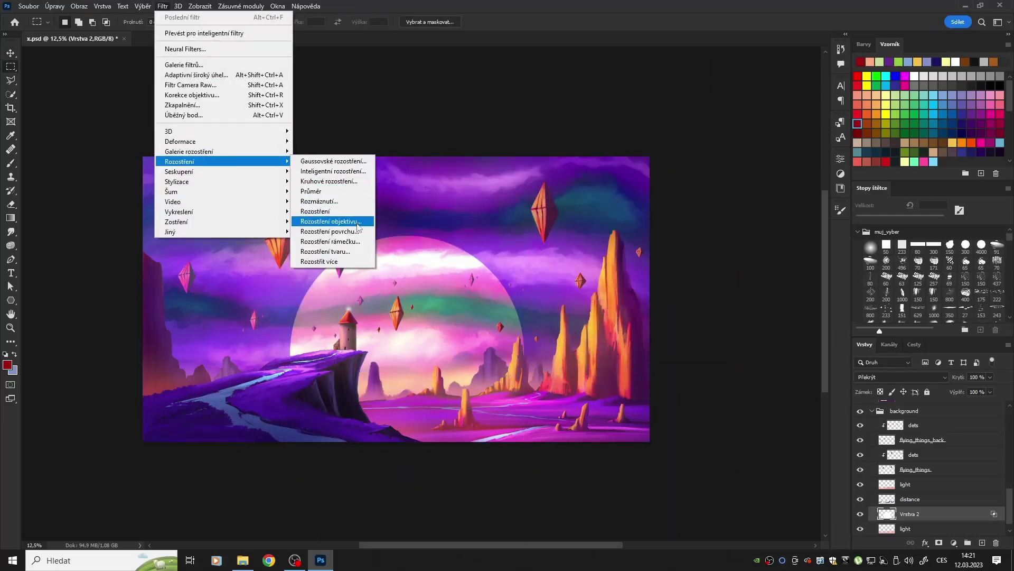
pyautogui.click(317, 214)
pyautogui.click(752, 208)
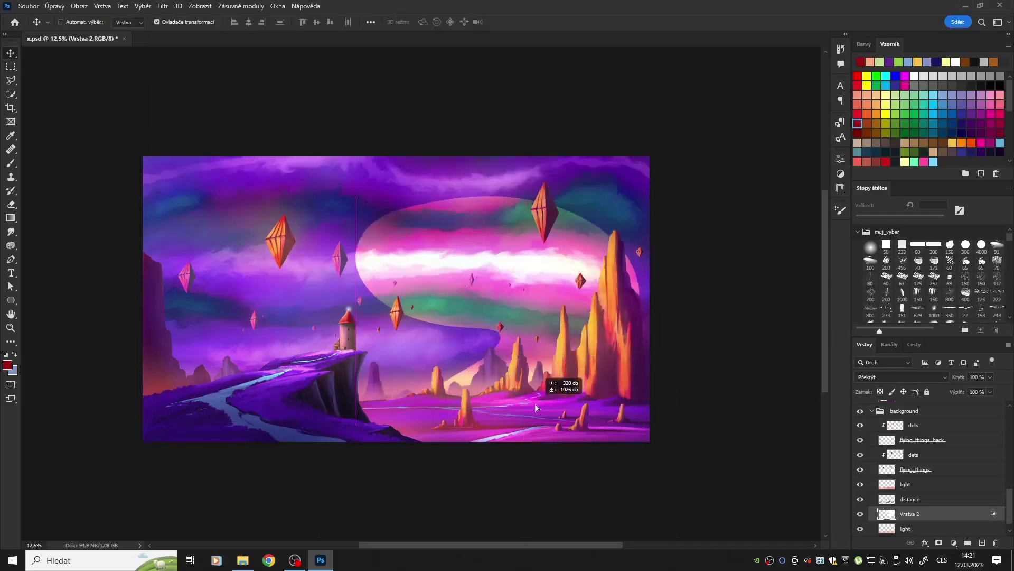
pyautogui.press('Delete')
pyautogui.click(904, 529)
pyautogui.press('g')
pyautogui.click(914, 76)
pyautogui.click(238, 22)
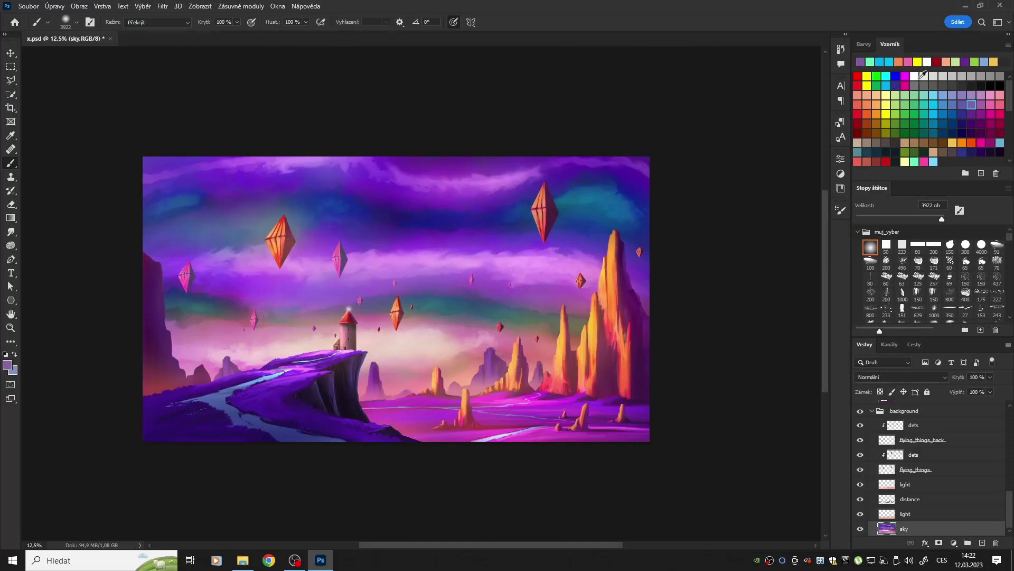
# Add a Color Balance layer above Curves 1, shifting shadows and highlights toward yellow-blue
pyautogui.click(886, 95)
pyautogui.click(156, 22)
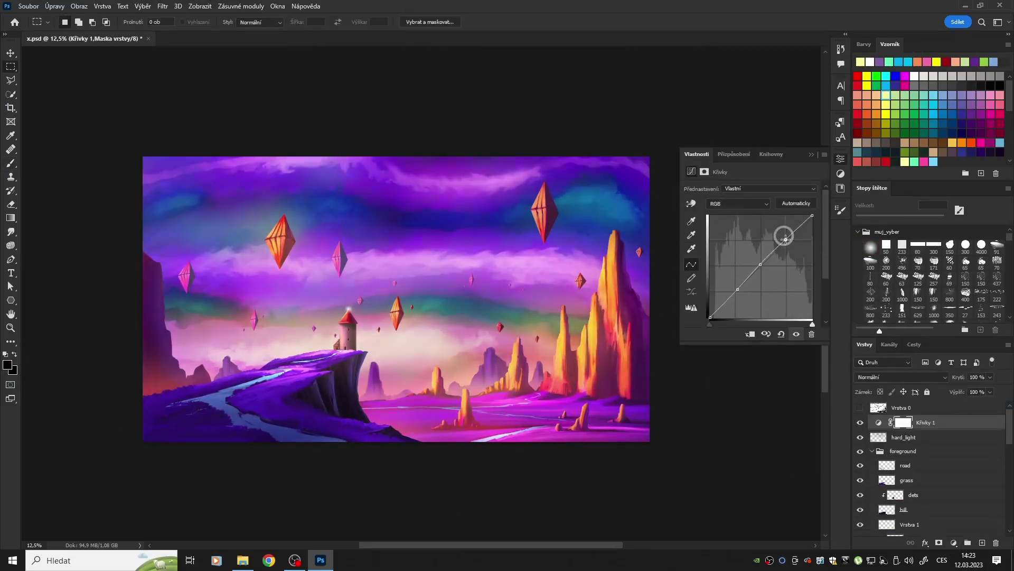
pyautogui.click(953, 543)
pyautogui.click(930, 465)
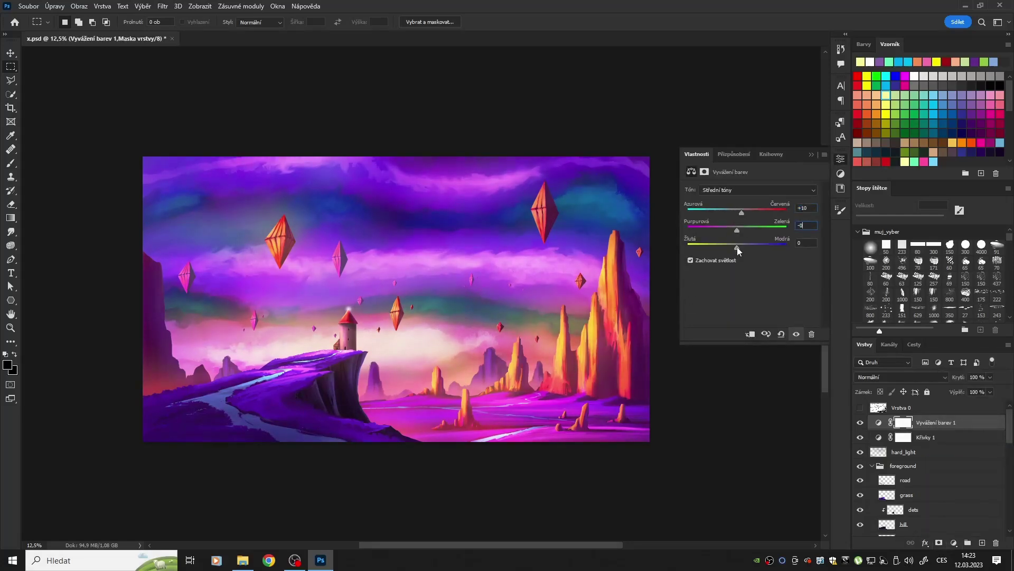
pyautogui.hotkey('alt', '1')
pyautogui.moveTo(738, 250); pyautogui.dragTo(730, 249)
pyautogui.hotkey('alt', '3')
pyautogui.press('Return')
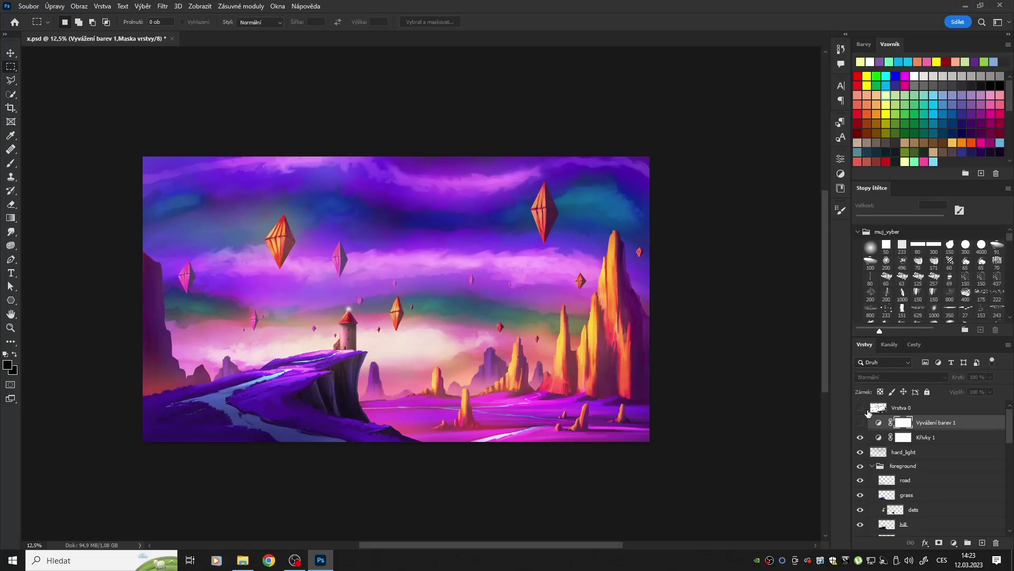
# Review the Color Balance and Curves 1 settings, then group both adjustments
pyautogui.click(860, 422)
pyautogui.doubleClick(878, 422)
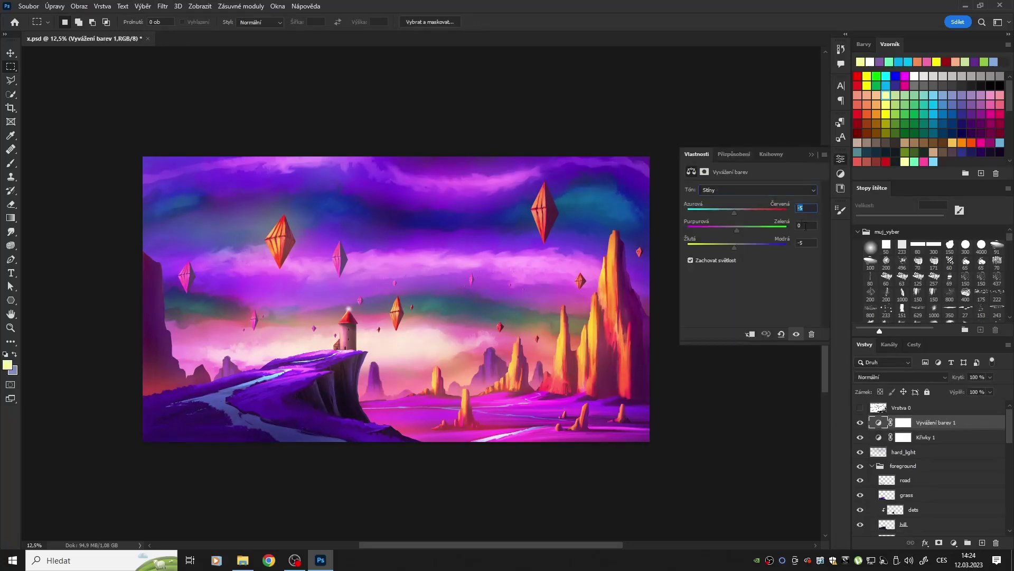
pyautogui.click(904, 436)
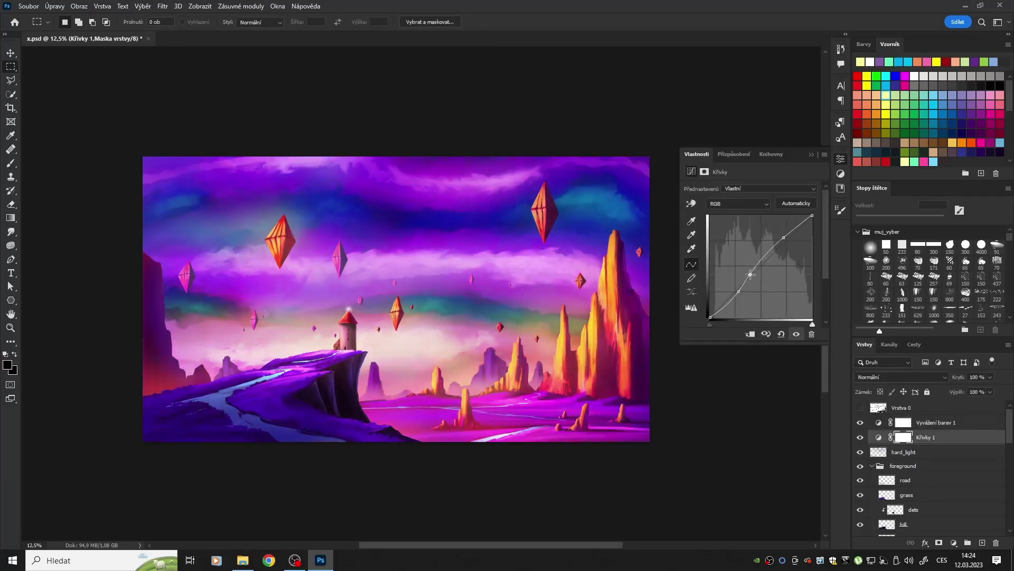
pyautogui.click(841, 159)
pyautogui.click(969, 542)
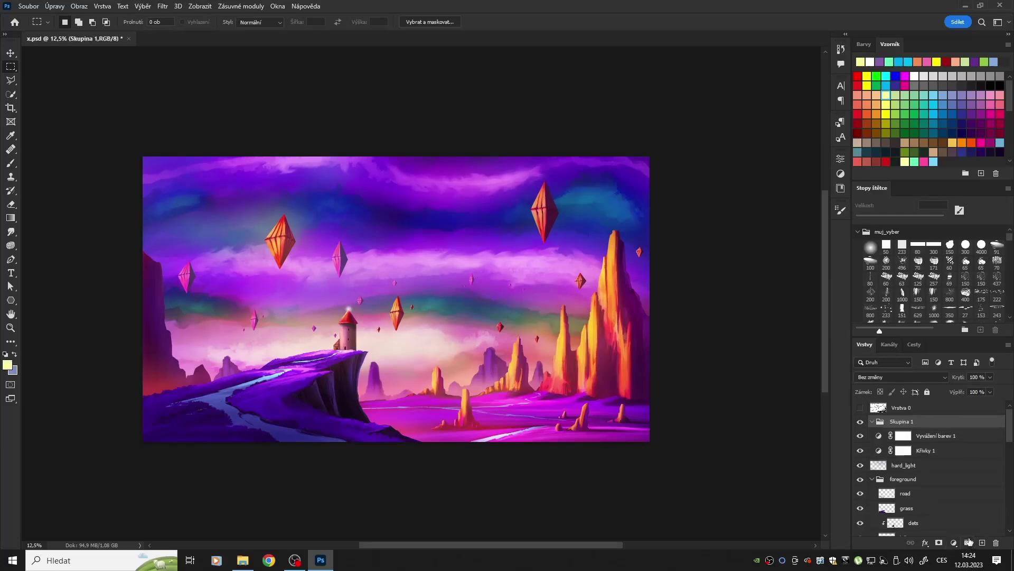
# Add a brightening Curves 2 and a Color Balance 2 inside group Skupina 1
pyautogui.click(953, 542)
pyautogui.click(946, 404)
pyautogui.click(954, 542)
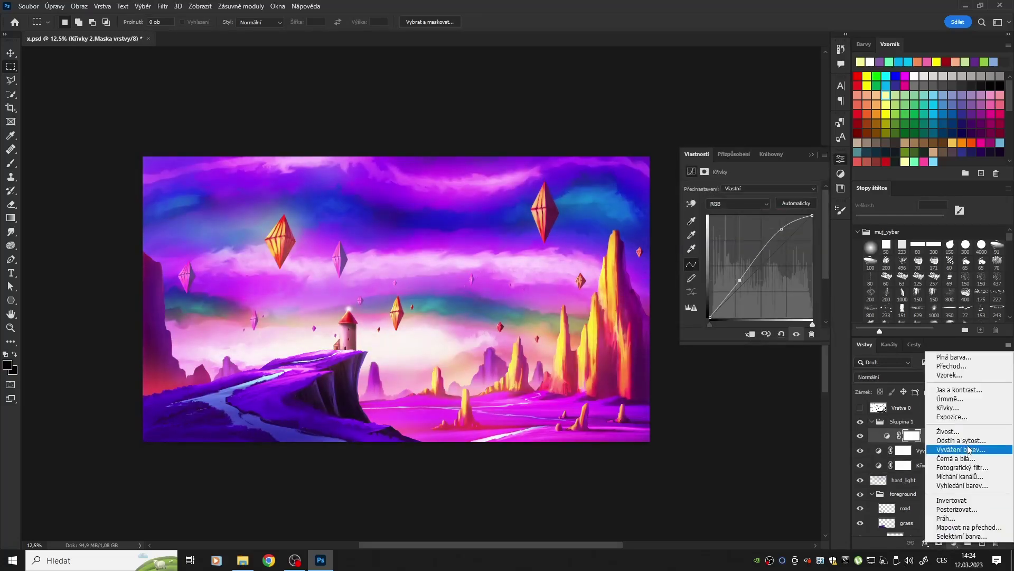
pyautogui.click(951, 447)
pyautogui.click(811, 154)
pyautogui.click(902, 421)
# Give Skupina 1 a black mask and paint its brightening back into the scene
pyautogui.keyDown('alt'); pyautogui.click(939, 542); pyautogui.keyUp('alt')
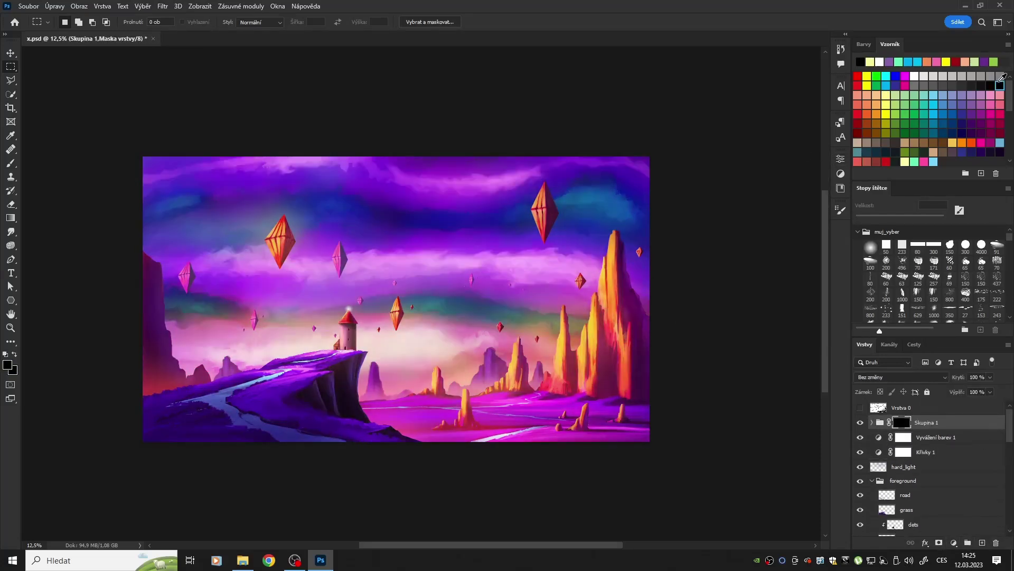
pyautogui.press('x')
pyautogui.press('b')
pyautogui.moveTo(506, 374); pyautogui.dragTo(587, 412)
pyautogui.hotkey('ctrl', '-')
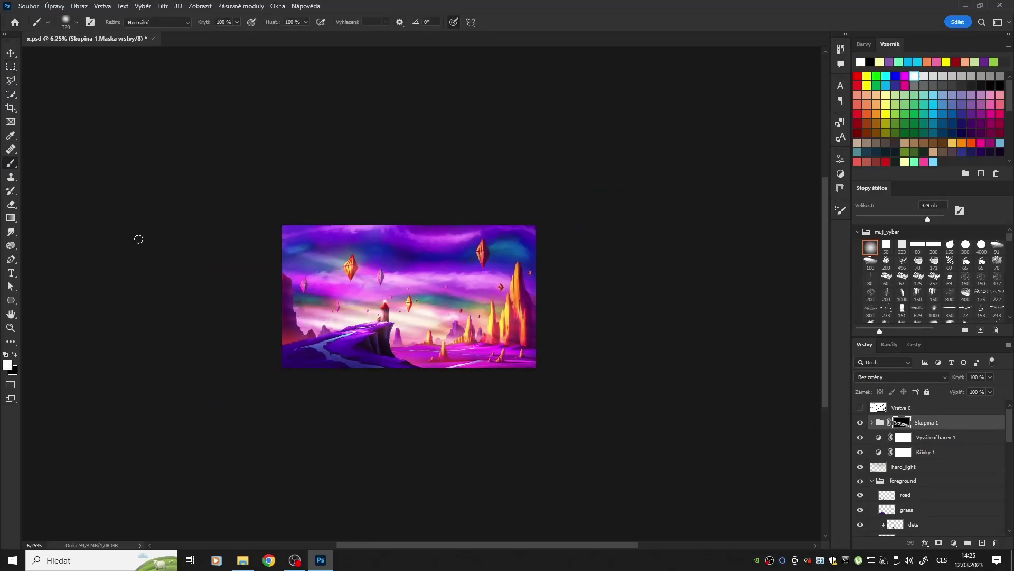
pyautogui.moveTo(946, 205)
pyautogui.mouseDown()
pyautogui.moveTo(978, 206)
pyautogui.moveTo(935, 218)
pyautogui.mouseUp()
pyautogui.press('x')
# Tweak the group's brightening curve, warm its highlights toward red-yellow, and reselect Skupina 1
pyautogui.click(879, 452)
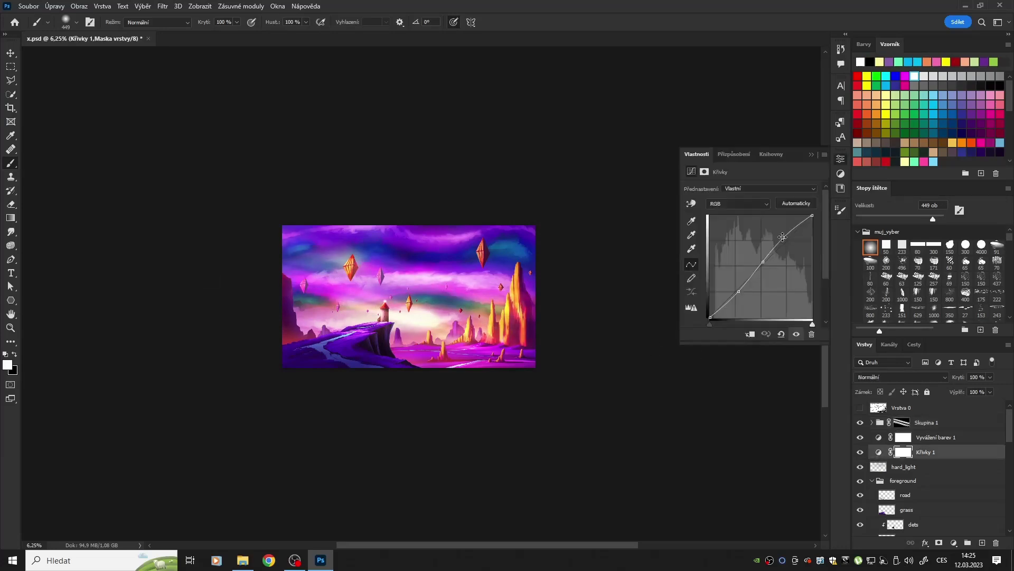
pyautogui.keyDown('shift'); pyautogui.click(935, 437); pyautogui.keyUp('shift')
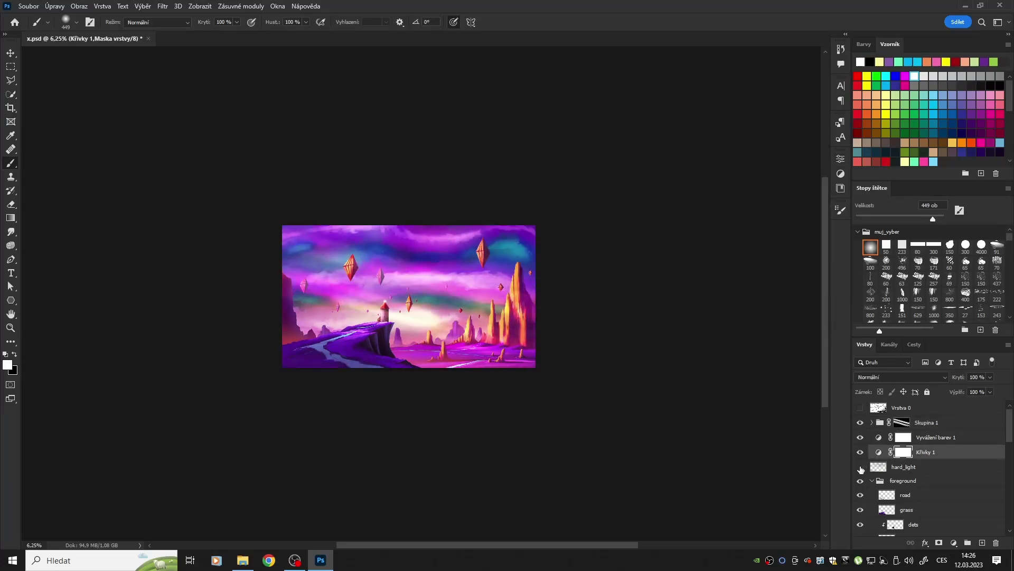
pyautogui.moveTo(930, 452); pyautogui.dragTo(888, 453)
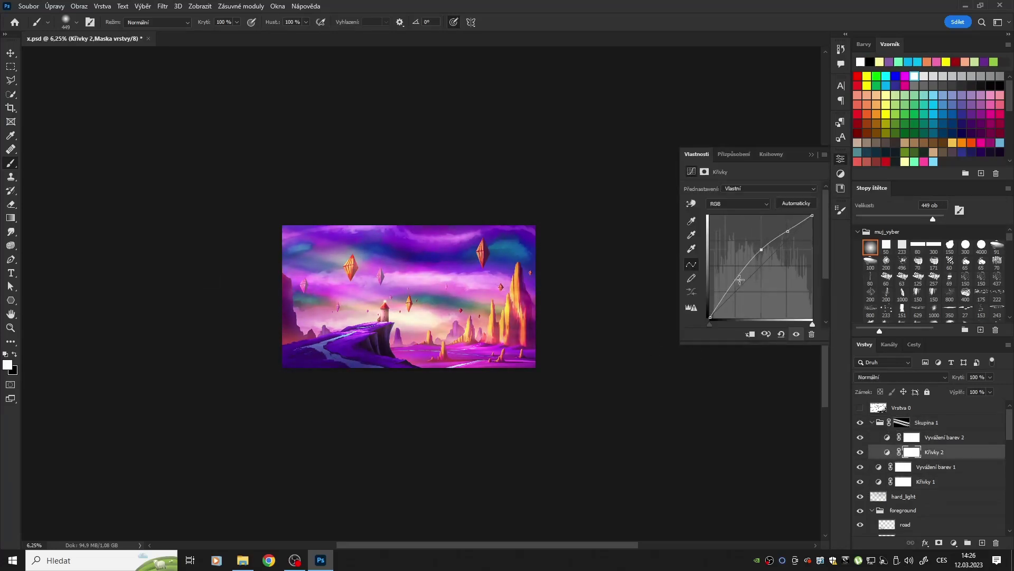
pyautogui.hotkey('alt', ']')
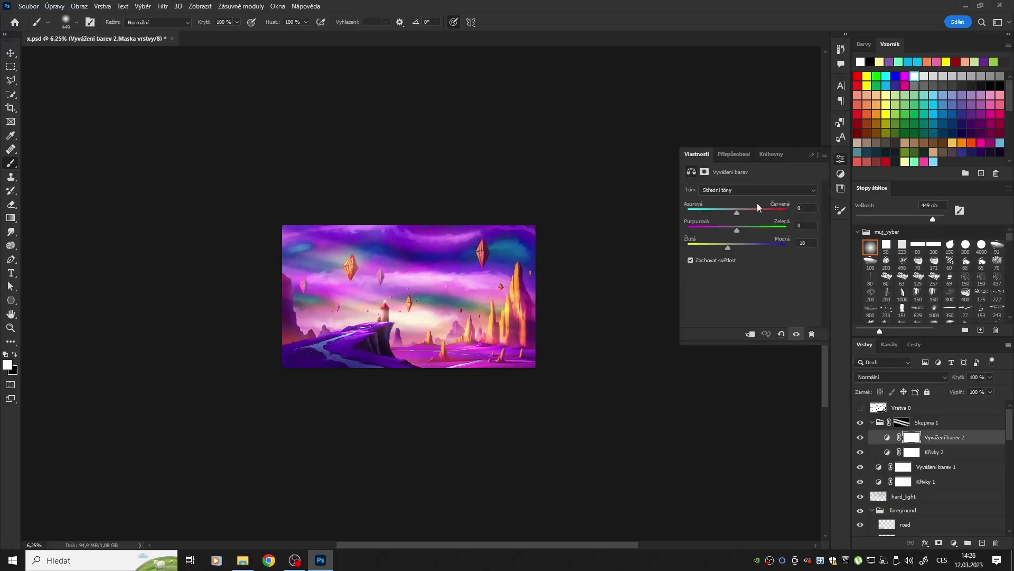
pyautogui.moveTo(736, 211); pyautogui.dragTo(754, 212)
pyautogui.hotkey('alt', '3')
pyautogui.click(811, 154)
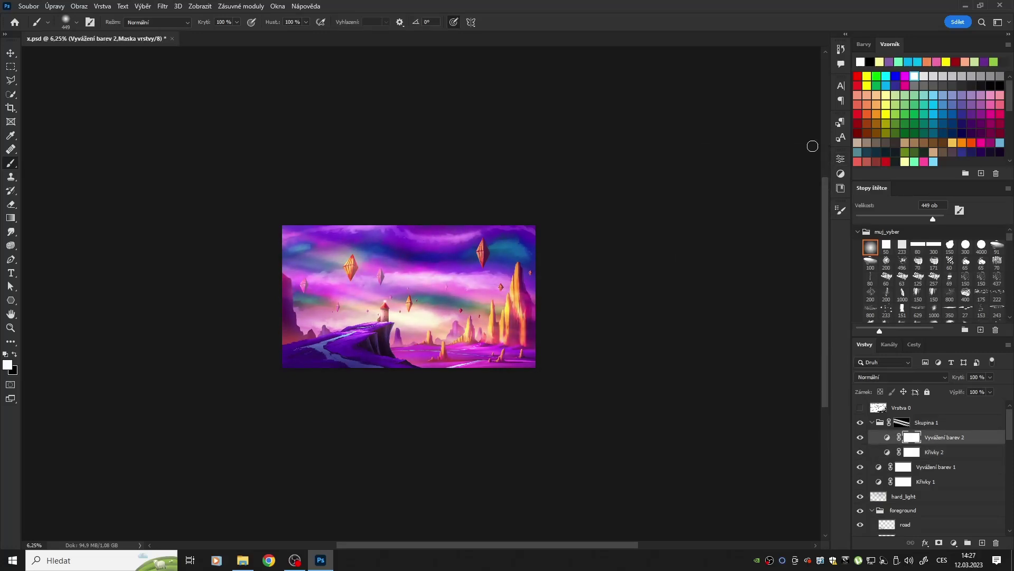
pyautogui.hotkey('ctrl', '+')
pyautogui.hotkey('alt', ']')
# Rotate the view and paint diagonal light streaks on the Skupina 1 mask around the road and cliff
pyautogui.press('x')
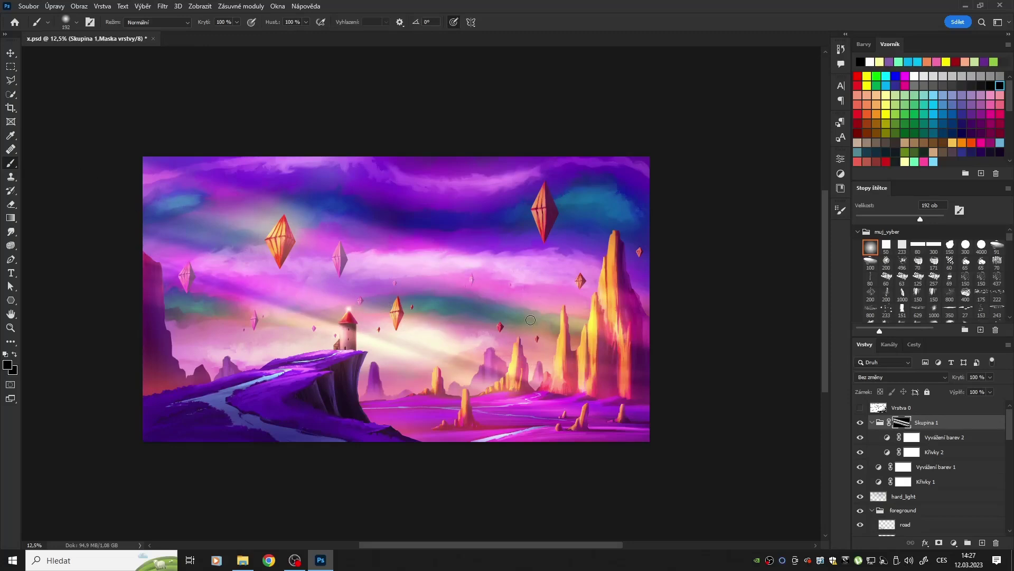
pyautogui.moveTo(530, 320); pyautogui.dragTo(595, 278)
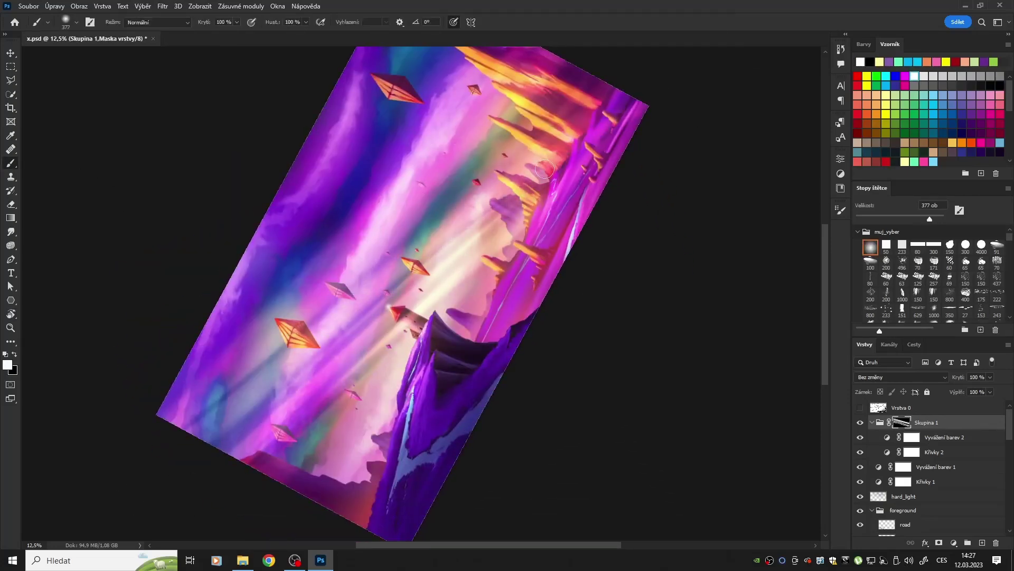
pyautogui.press(']')
pyautogui.press(']')
pyautogui.press(']')
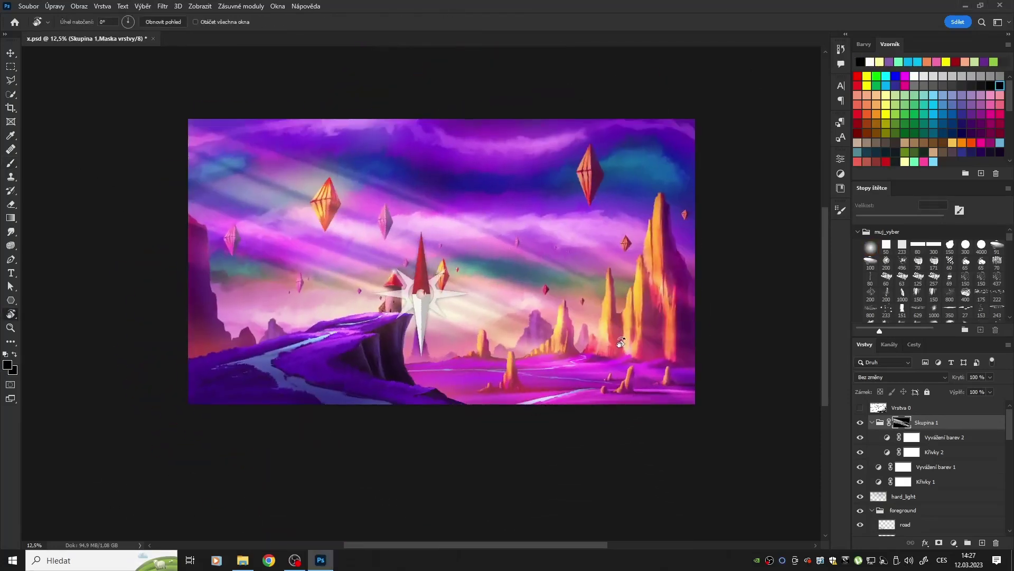
pyautogui.scroll(-1, 867, 420)
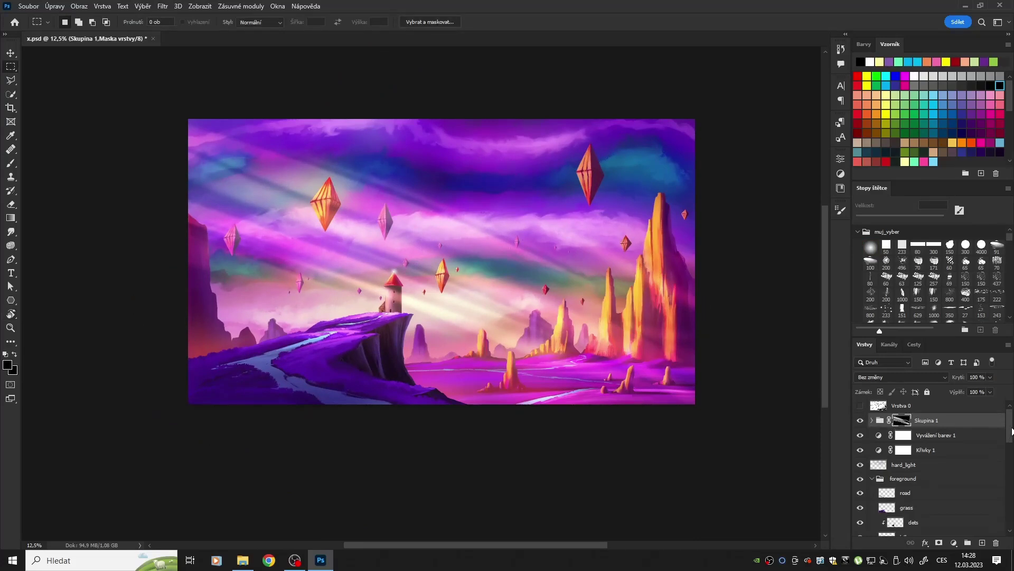
pyautogui.moveTo(316, 328); pyautogui.dragTo(502, 304)
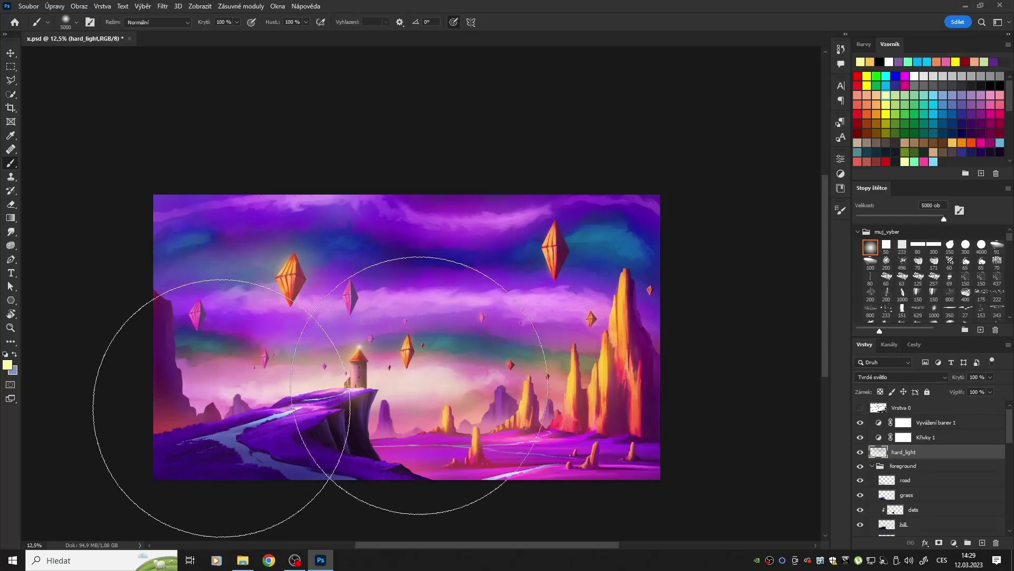
# Pick white, select the grass layer, and raise its saturation in Hue/Saturation
pyautogui.press('e')
pyautogui.press('b')
pyautogui.click(915, 75)
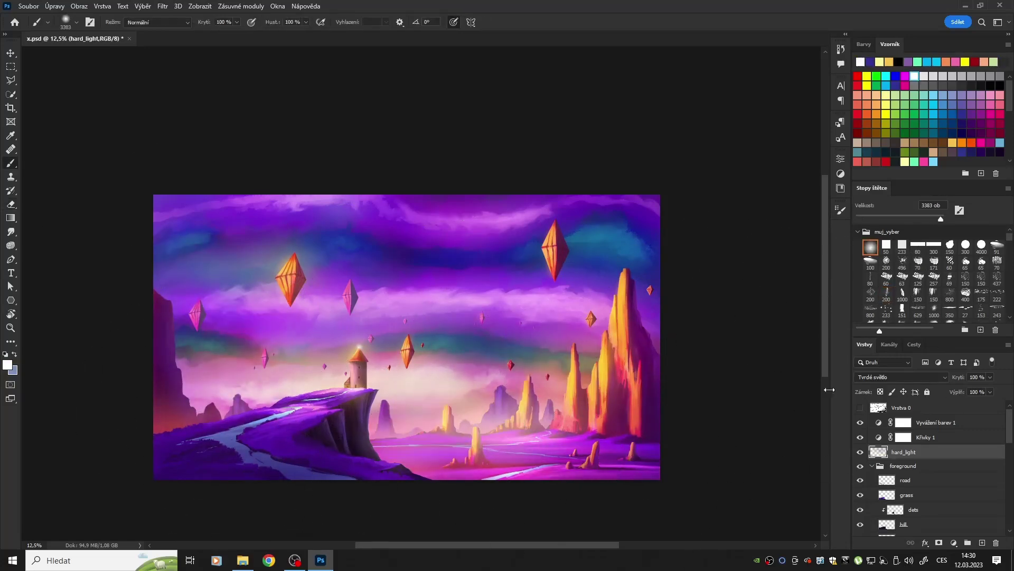
pyautogui.click(932, 498)
pyautogui.hotkey('ctrl', 'u')
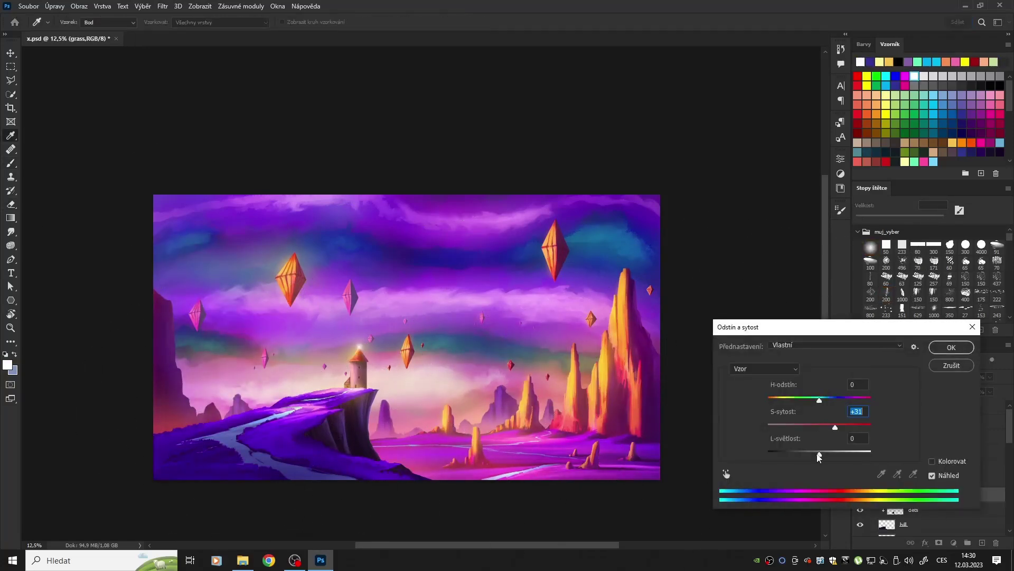
# Lower the road layer's saturation with Hue/Saturation
pyautogui.click(952, 347)
pyautogui.hotkey('alt', '[')
pyautogui.hotkey('ctrl', 'u')
pyautogui.moveTo(820, 426); pyautogui.dragTo(807, 429)
pyautogui.click(952, 347)
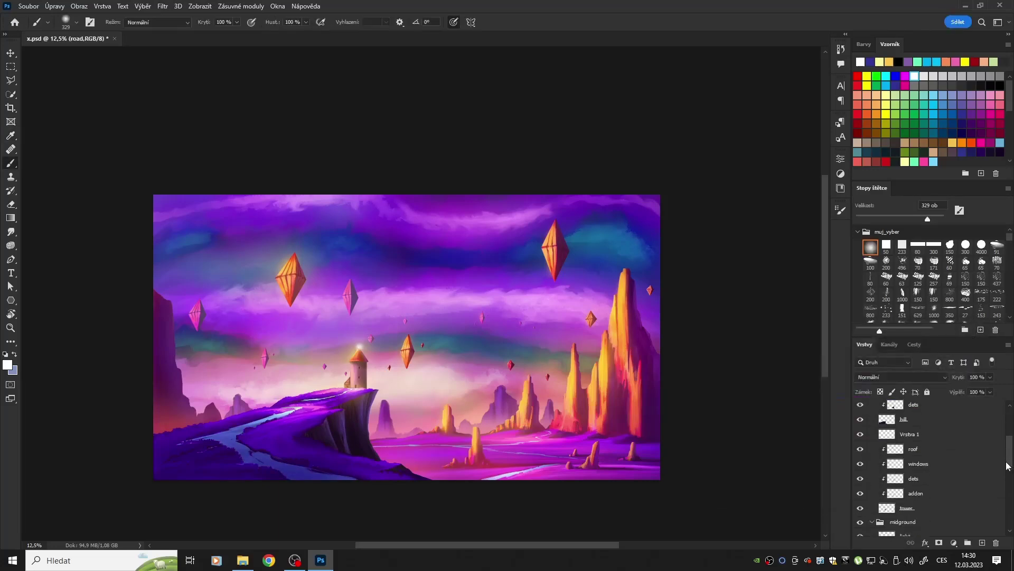
pyautogui.hotkey('alt', '[')
pyautogui.hotkey('ctrl', 'u')
# Boost the grass layer's contrast with Levels, then select the dets background layer
pyautogui.click(950, 347)
pyautogui.hotkey('ctrl', 'l')
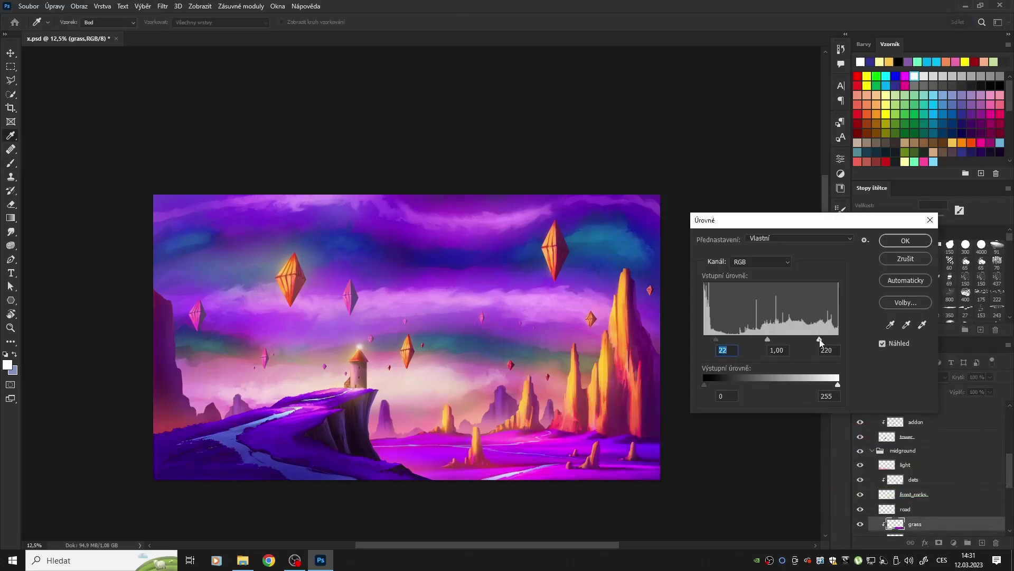
pyautogui.click(907, 240)
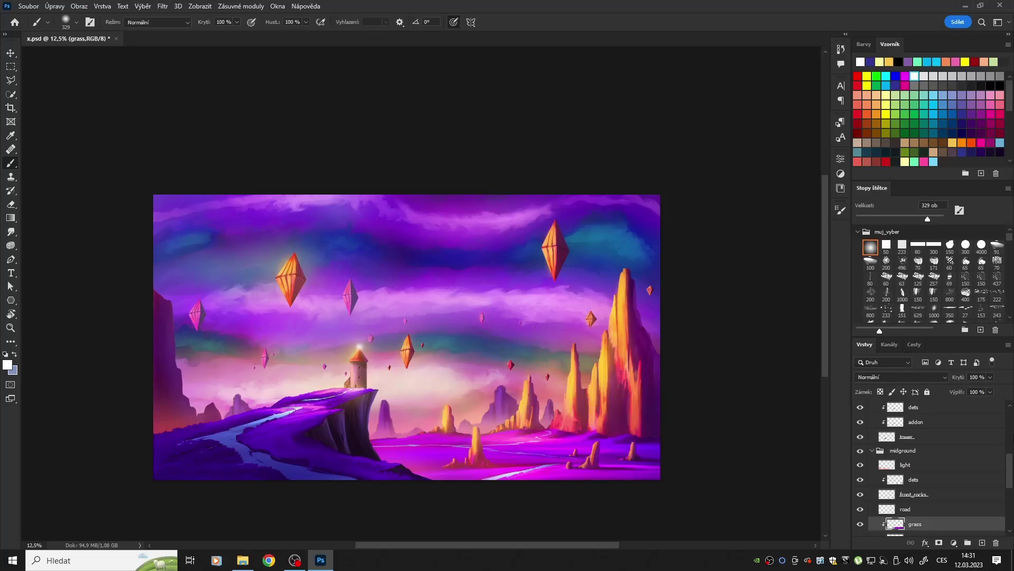
pyautogui.scroll(1, 890, 524)
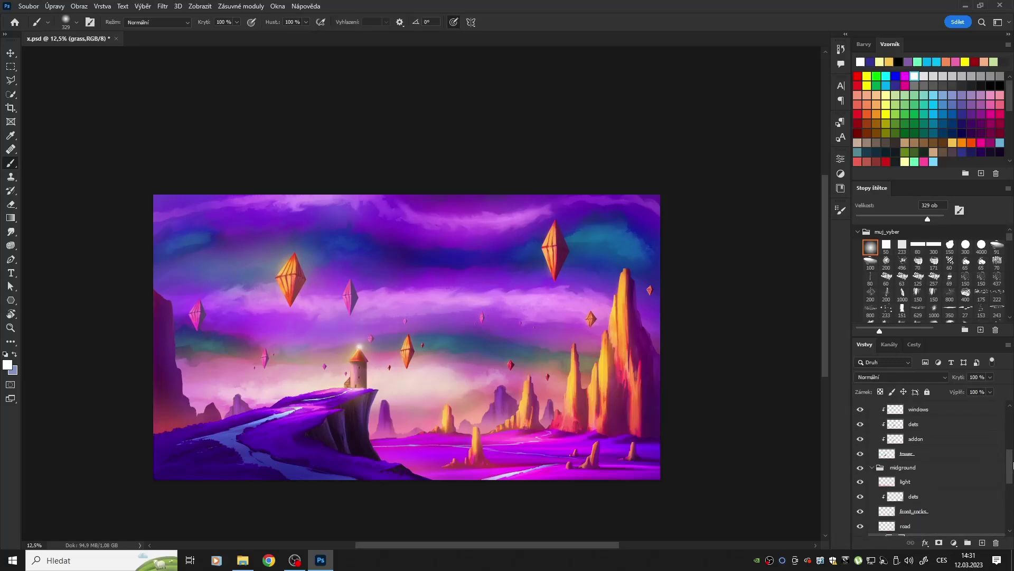
pyautogui.moveTo(1013, 465); pyautogui.dragTo(1013, 510)
pyautogui.click(969, 454)
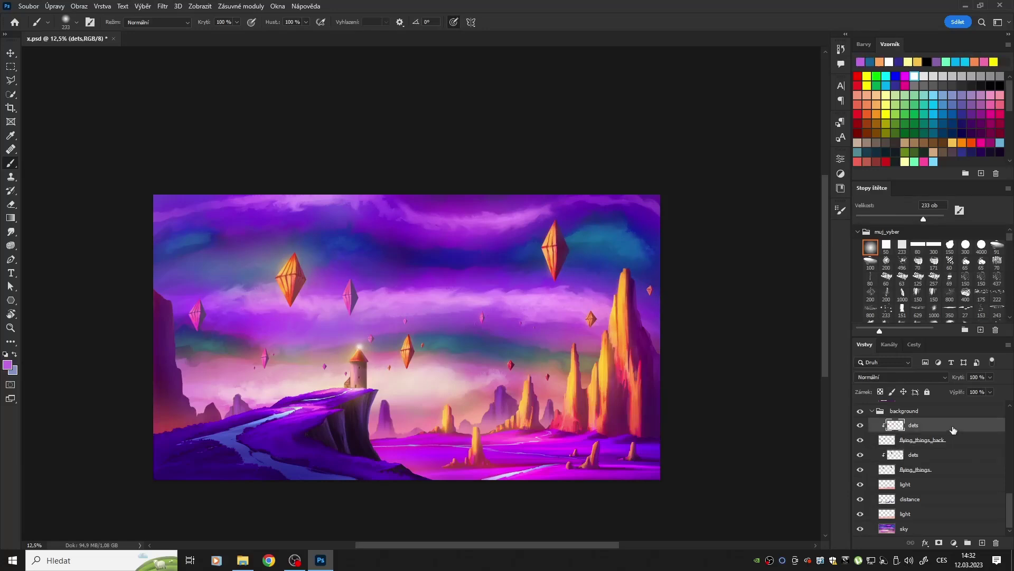
# Check Hue/Saturation on the dets layer and select the midground road layer
pyautogui.hotkey('ctrl', 'u')
pyautogui.click(932, 349)
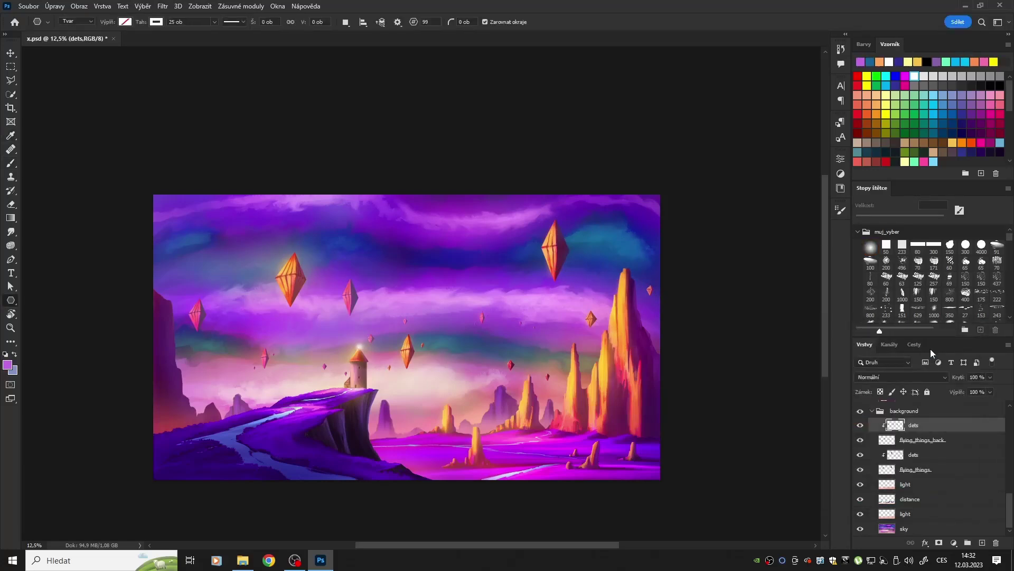
pyautogui.keyDown('ctrl'); pyautogui.click(509, 478); pyautogui.keyUp('ctrl')
pyautogui.press('e')
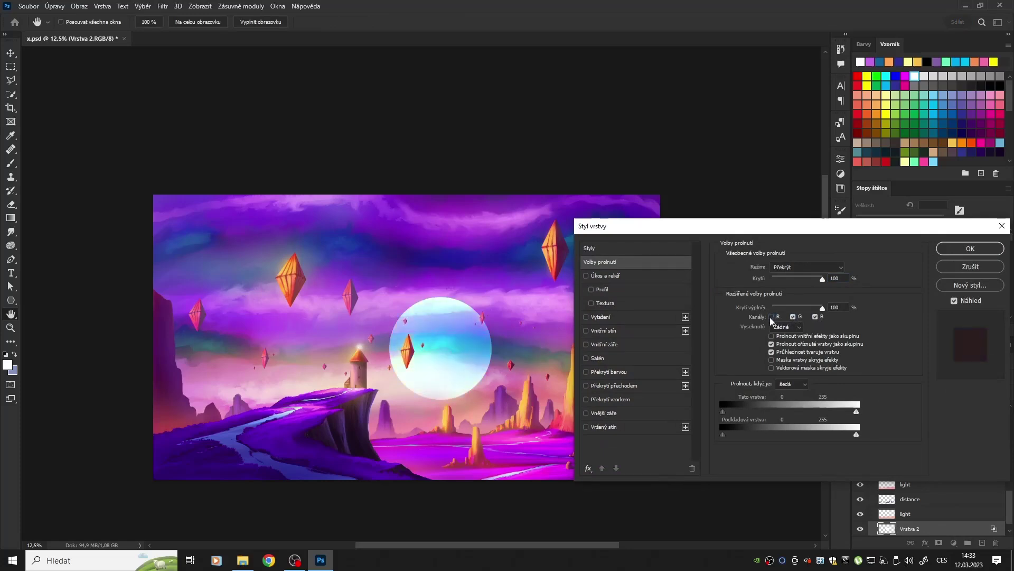
# Set the planet's layer style blend to Overlay and fade part of it through its mask
pyautogui.click(807, 267)
pyautogui.click(787, 397)
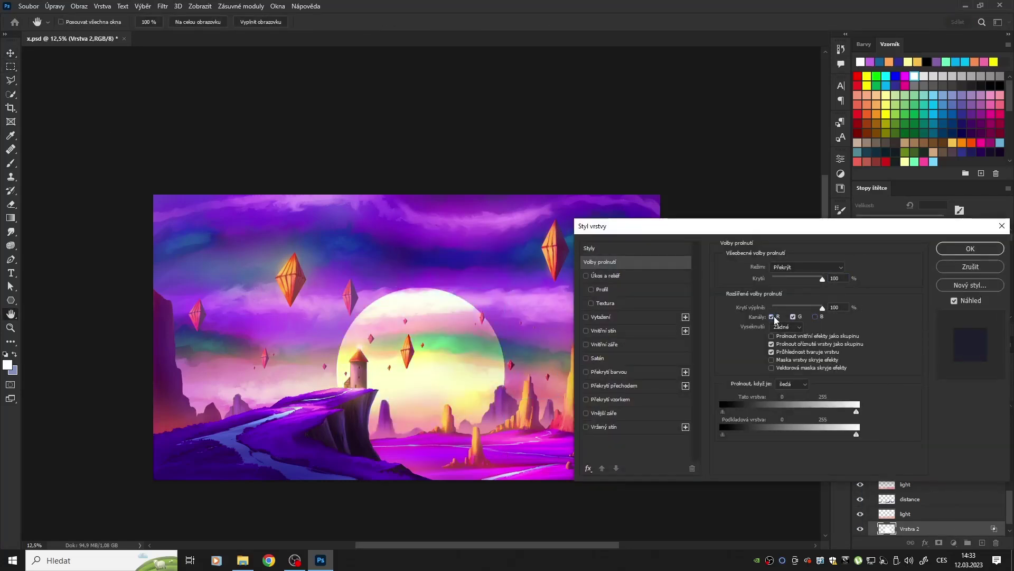
pyautogui.press('Return')
pyautogui.press('e')
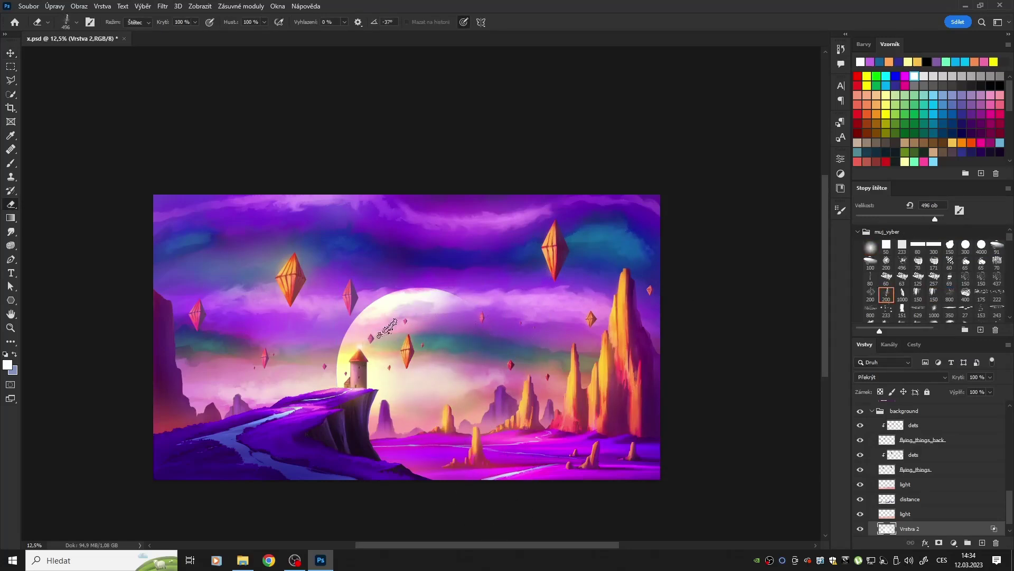
pyautogui.moveTo(936, 222); pyautogui.dragTo(939, 219)
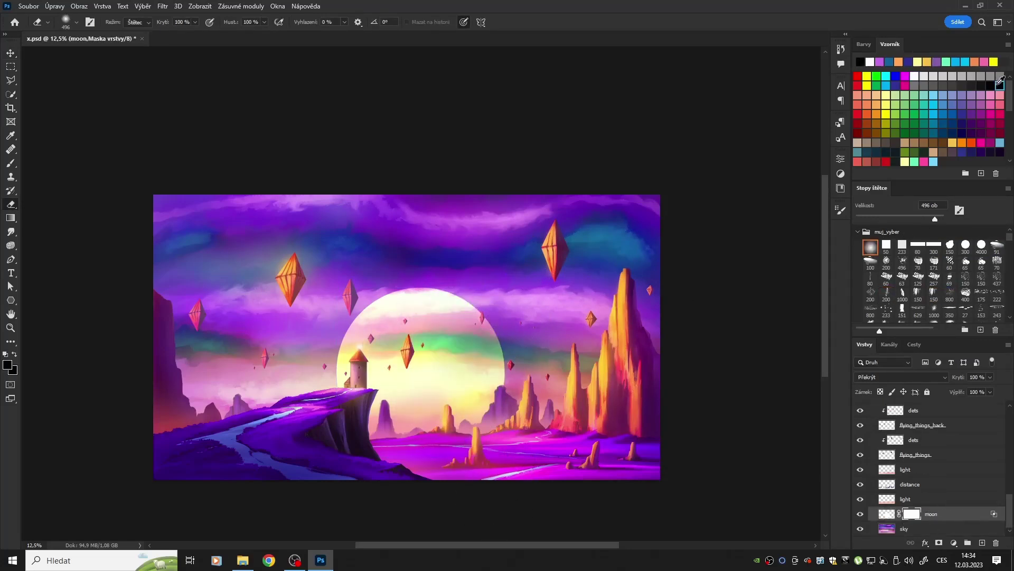
pyautogui.moveTo(419, 333); pyautogui.dragTo(449, 303)
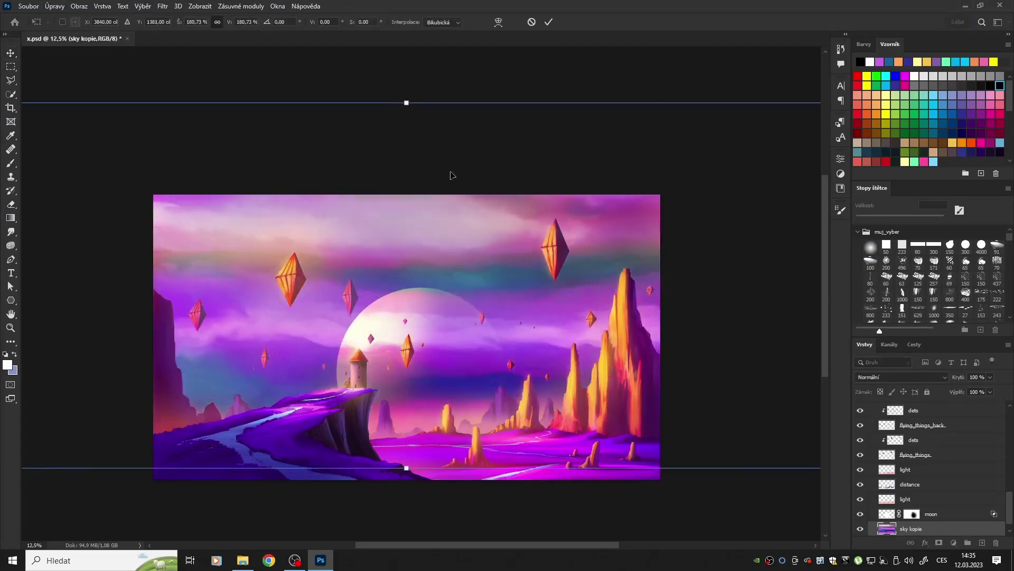
# Commit the resized sky copy and confirm a hue shift on the sky
pyautogui.press('Return')
pyautogui.press('e')
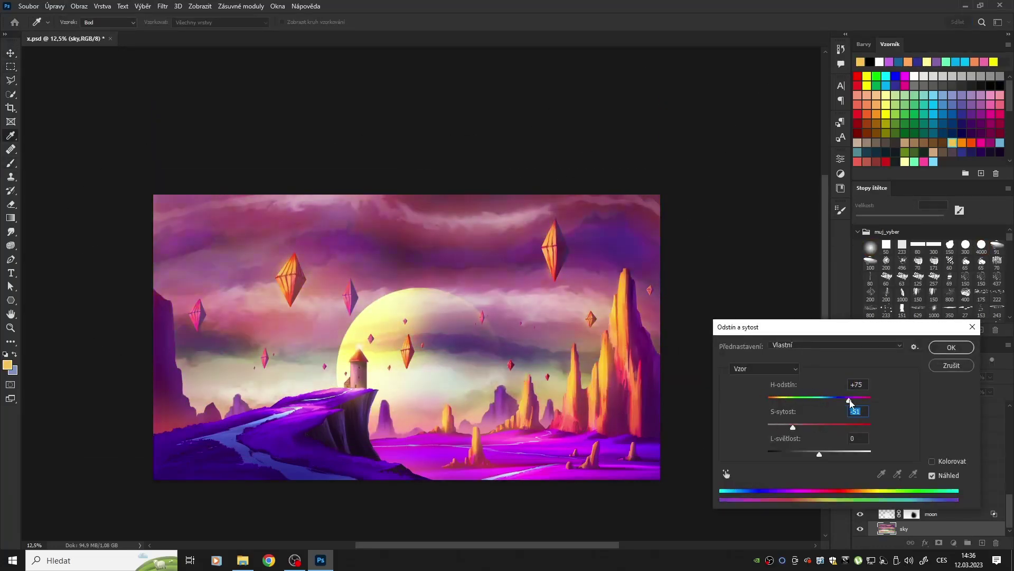
pyautogui.click(954, 347)
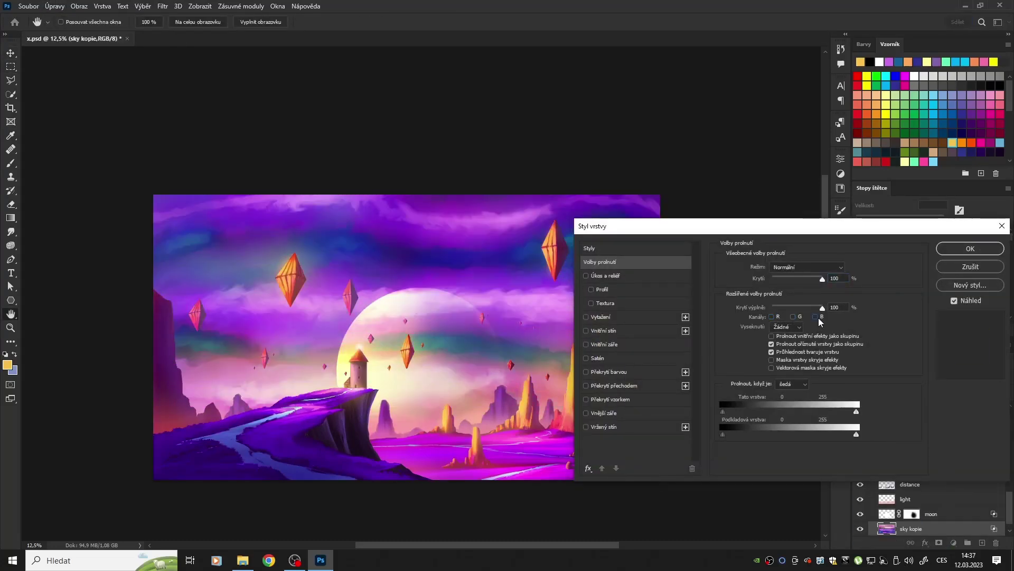
pyautogui.scroll(-1, 869, 516)
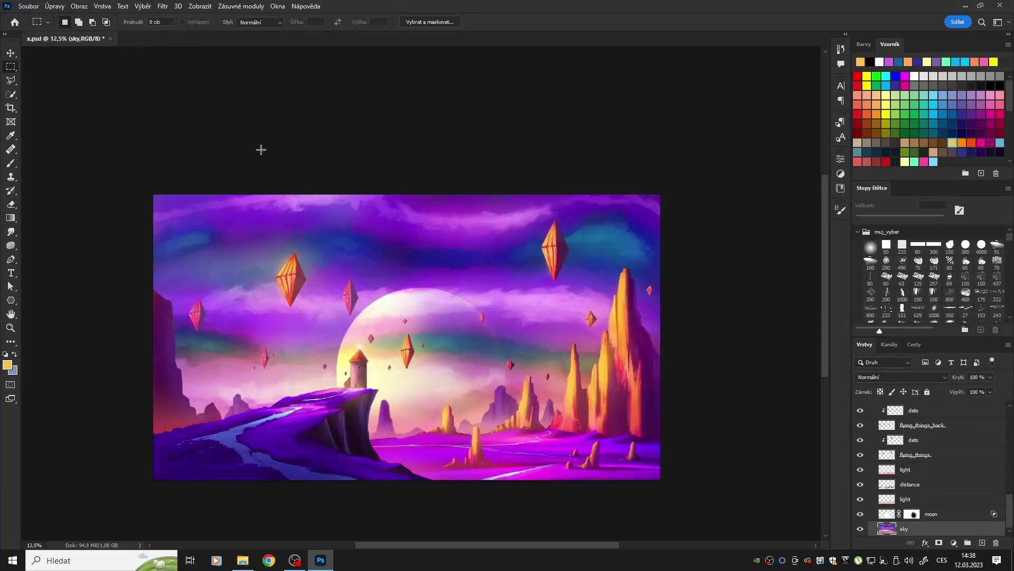
# Remove the extra merged layer and stamp all visible layers into a new top layer
pyautogui.press('v')
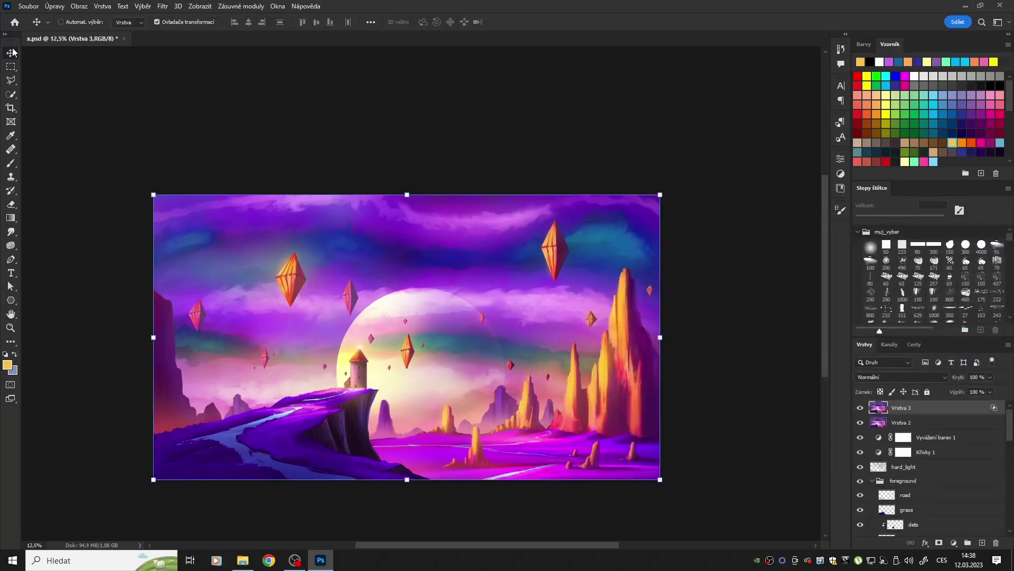
pyautogui.hotkey('ctrl', '+')
pyautogui.hotkey('ctrl', '+')
pyautogui.hotkey('ctrl', '+')
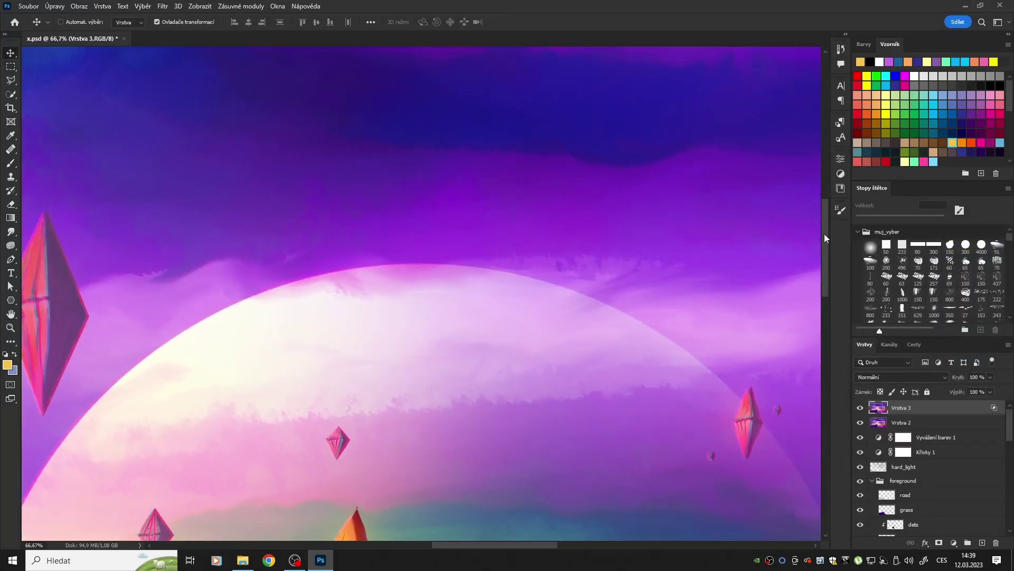
pyautogui.moveTo(824, 234); pyautogui.dragTo(833, 264)
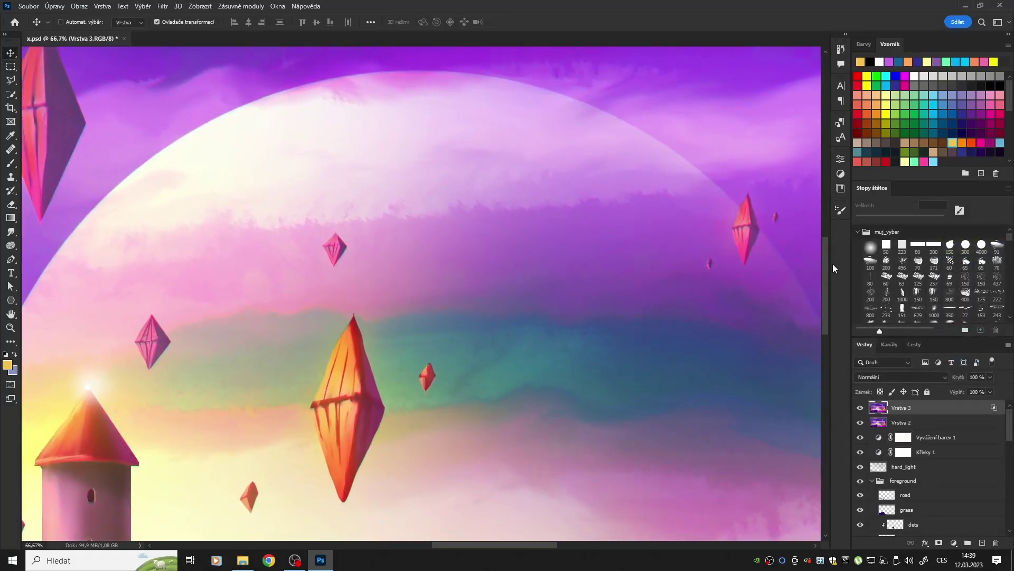
pyautogui.press('m')
pyautogui.hotkey('ctrl', 'e')
pyautogui.hotkey('ctrl', 'shift', 'alt', 'e')
# Apply the Noise > Dust & Scratches filter to the merged layer and view the whole painting
pyautogui.click(163, 5)
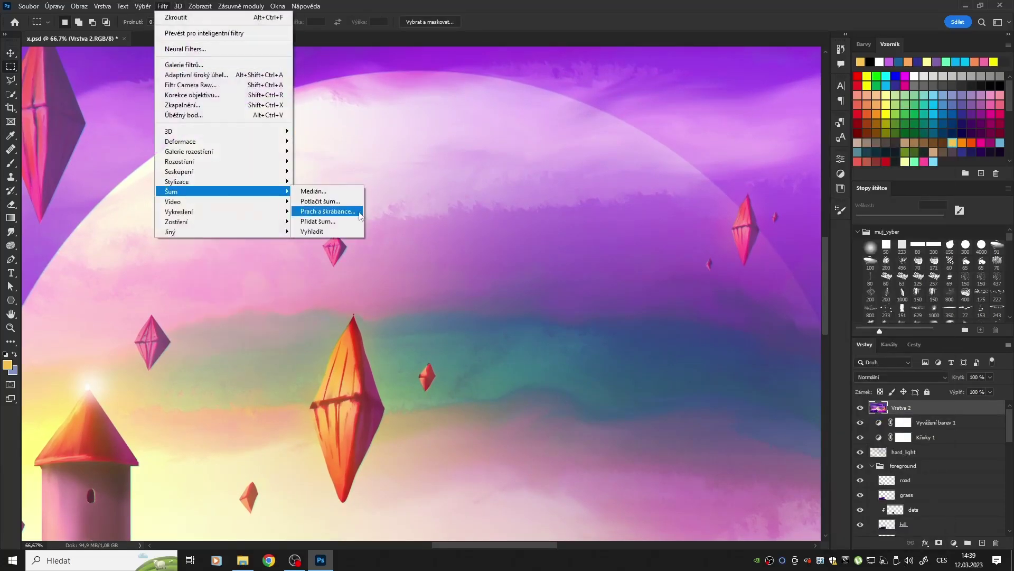
pyautogui.click(344, 211)
pyautogui.click(585, 116)
pyautogui.moveTo(461, 392)
pyautogui.mouseDown()
pyautogui.moveTo(265, 329)
pyautogui.moveTo(156, 233)
pyautogui.moveTo(340, 430)
pyautogui.mouseUp()
pyautogui.hotkey('ctrl', '-')
pyautogui.hotkey('ctrl', '-')
pyautogui.hotkey('ctrl', '-')
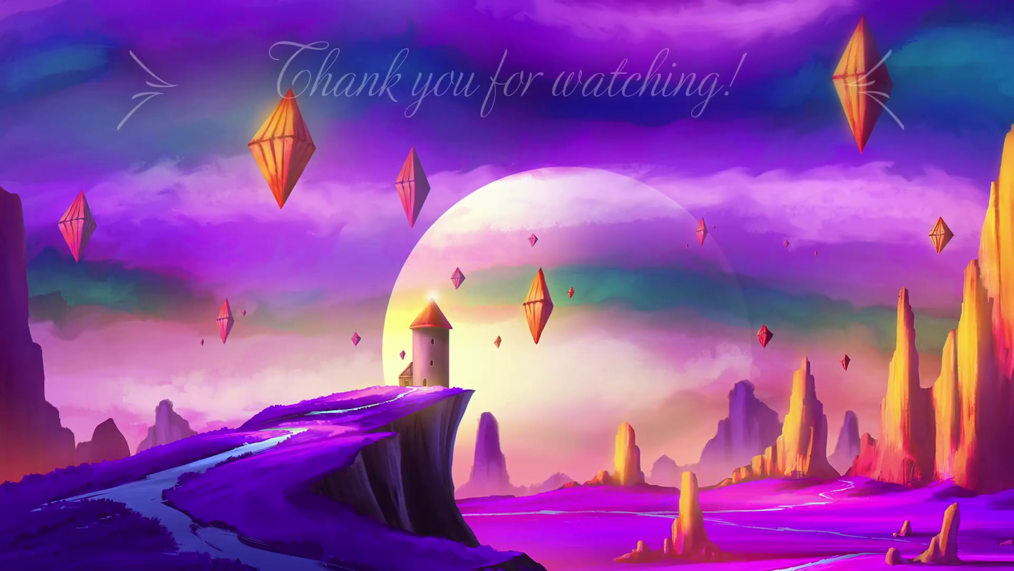